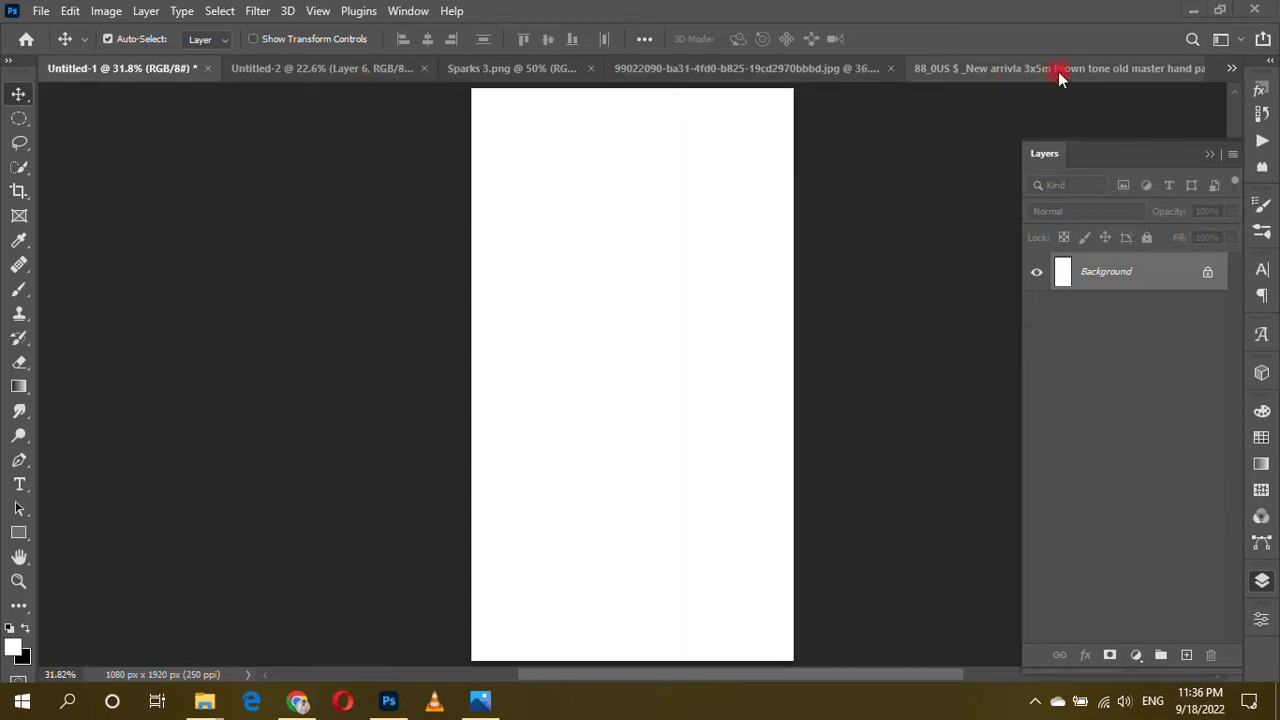
Bring the painted brown backdrop image document into view.
left_click(1058, 68)
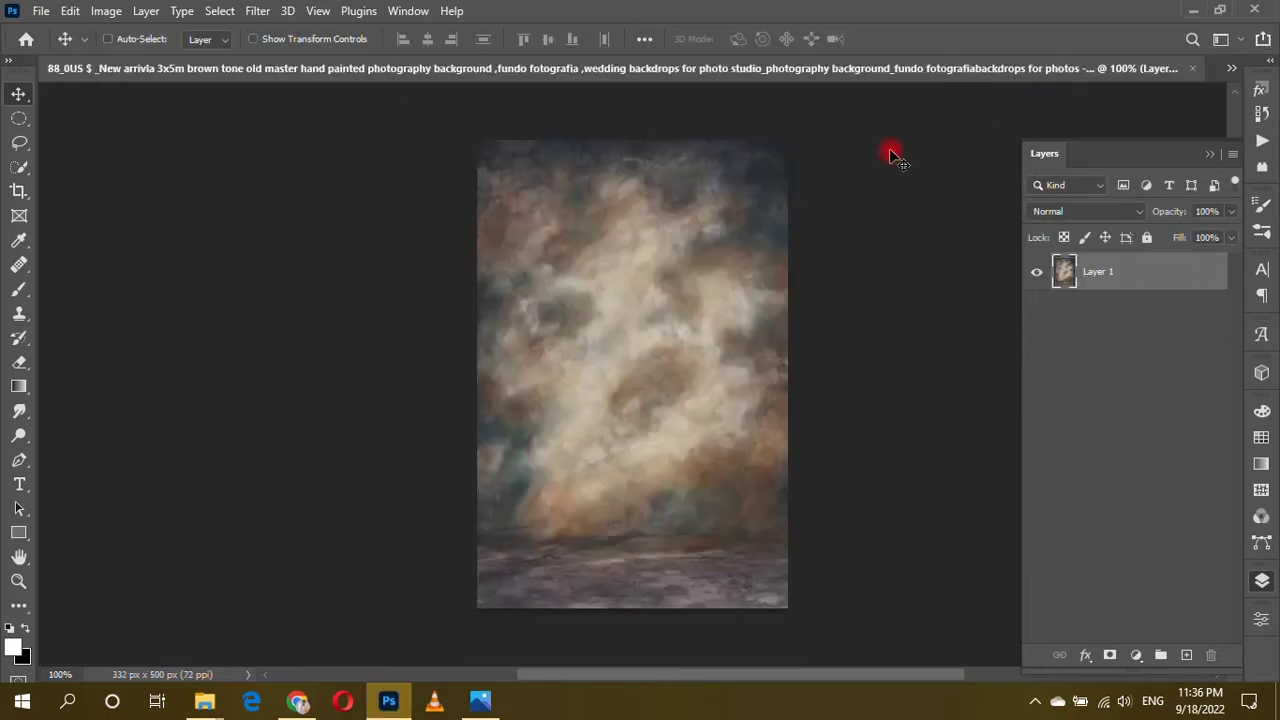
Drag the painted backdrop into the blank Untitled-1 poster document.
mouse_move(634, 396)
left_mouse_down()
mouse_move(115, 70)
mouse_move(580, 381)
left_mouse_up()
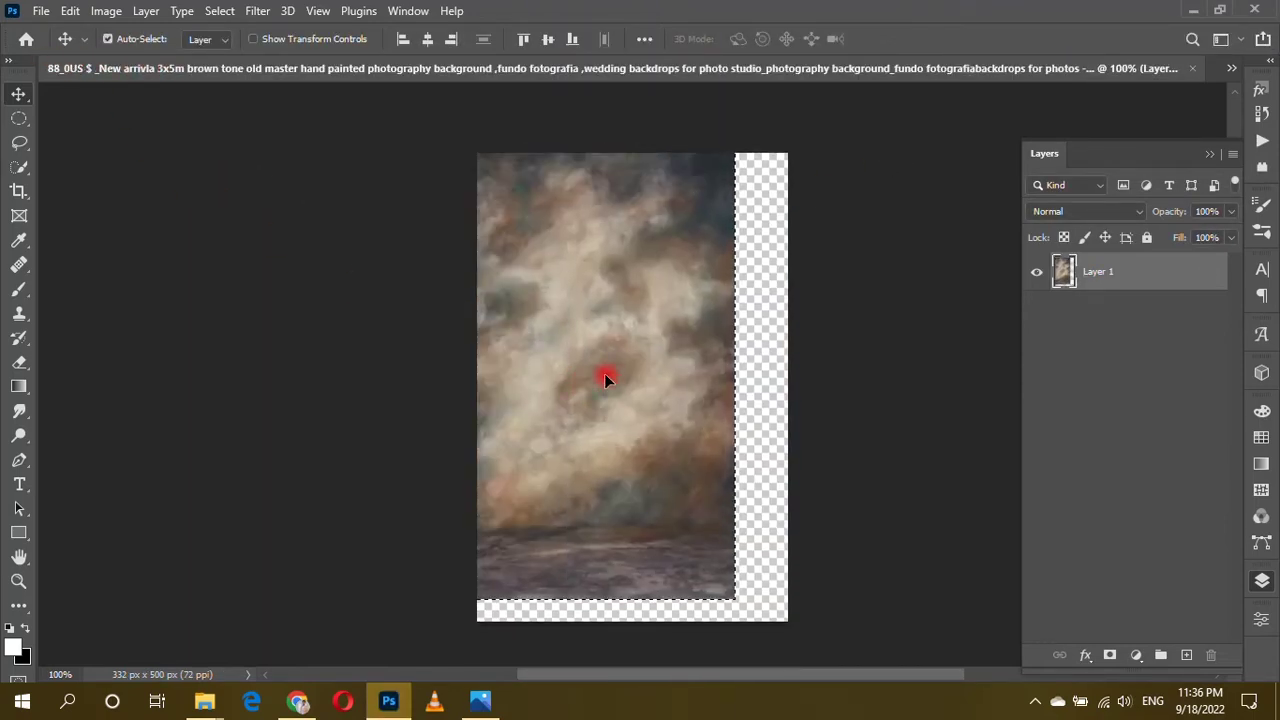
left_click(1240, 68)
left_click(974, 74)
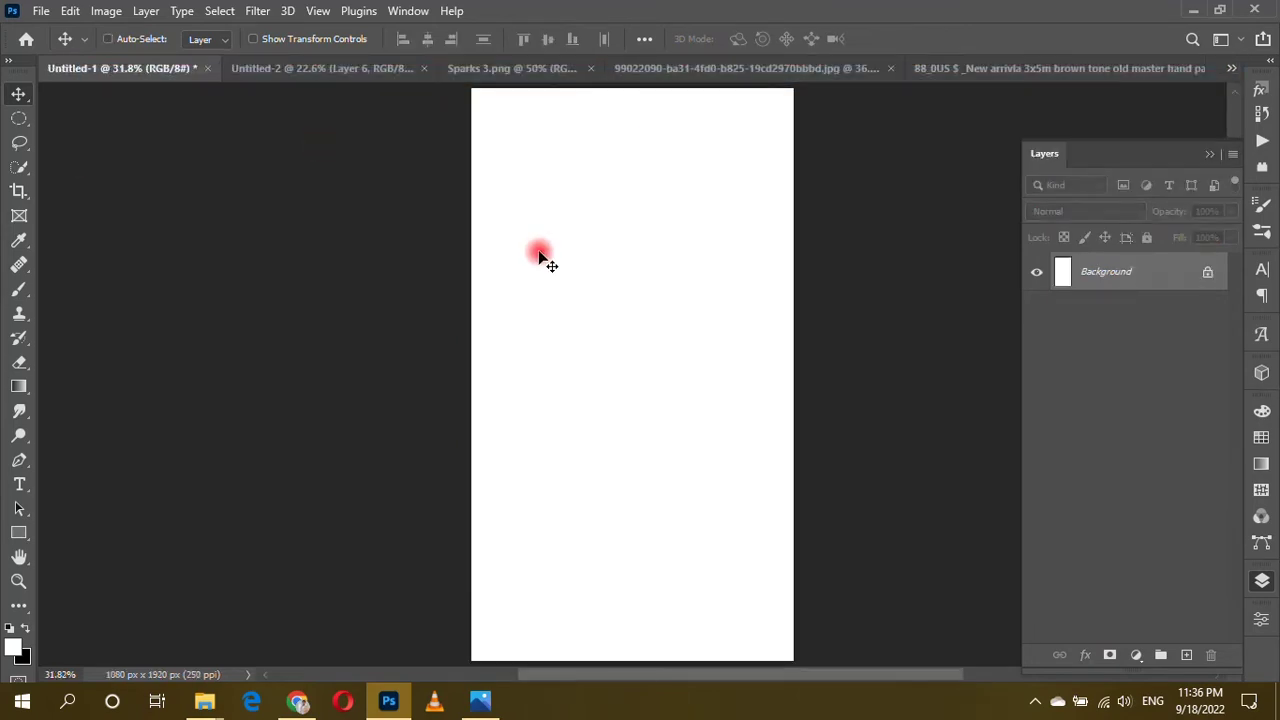
left_click_drag(540, 258, 632, 251)
Scale the backdrop to fill the 1080×1920 canvas, then bring in the white-haired cloaked woman.
key("ctrl+t")
mouse_move(677, 373)
left_mouse_down()
mouse_move(847, 369)
mouse_move(823, 366)
left_mouse_up()
scroll(645, 350, "down", 2)
scroll(645, 350, "down", 1)
key("alt+space")
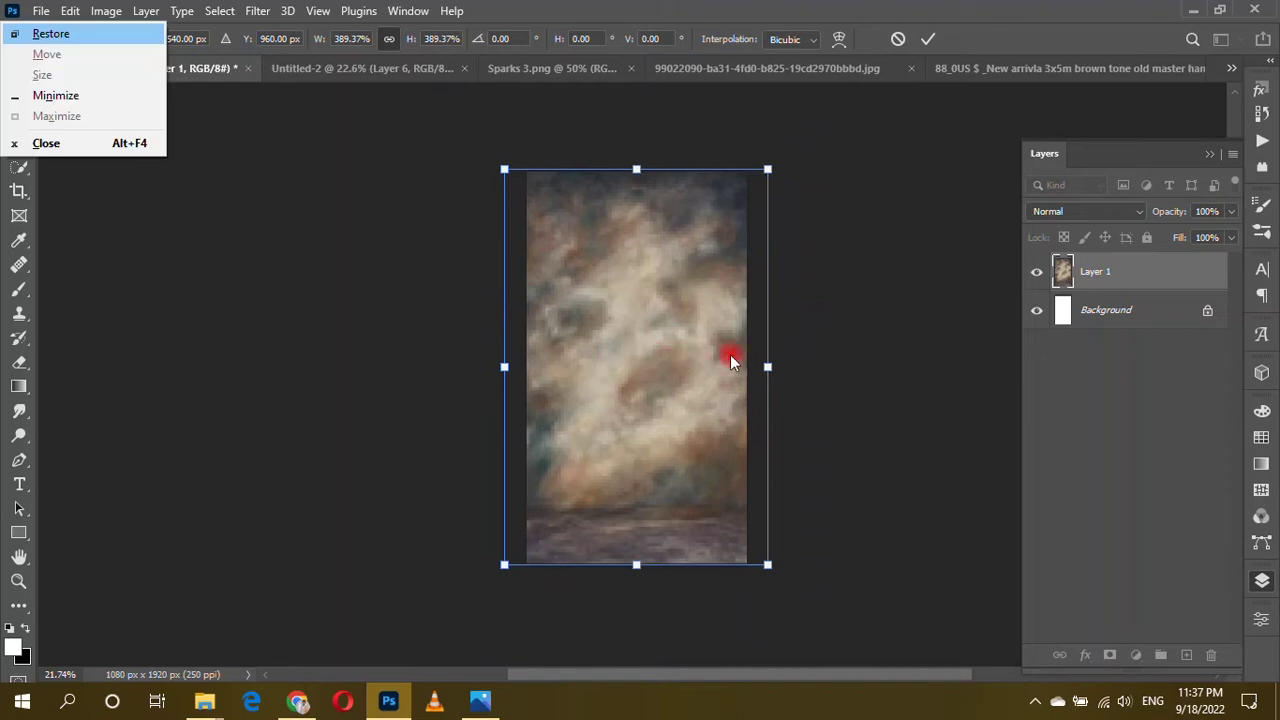
key("Escape")
key("Return")
left_click(363, 64)
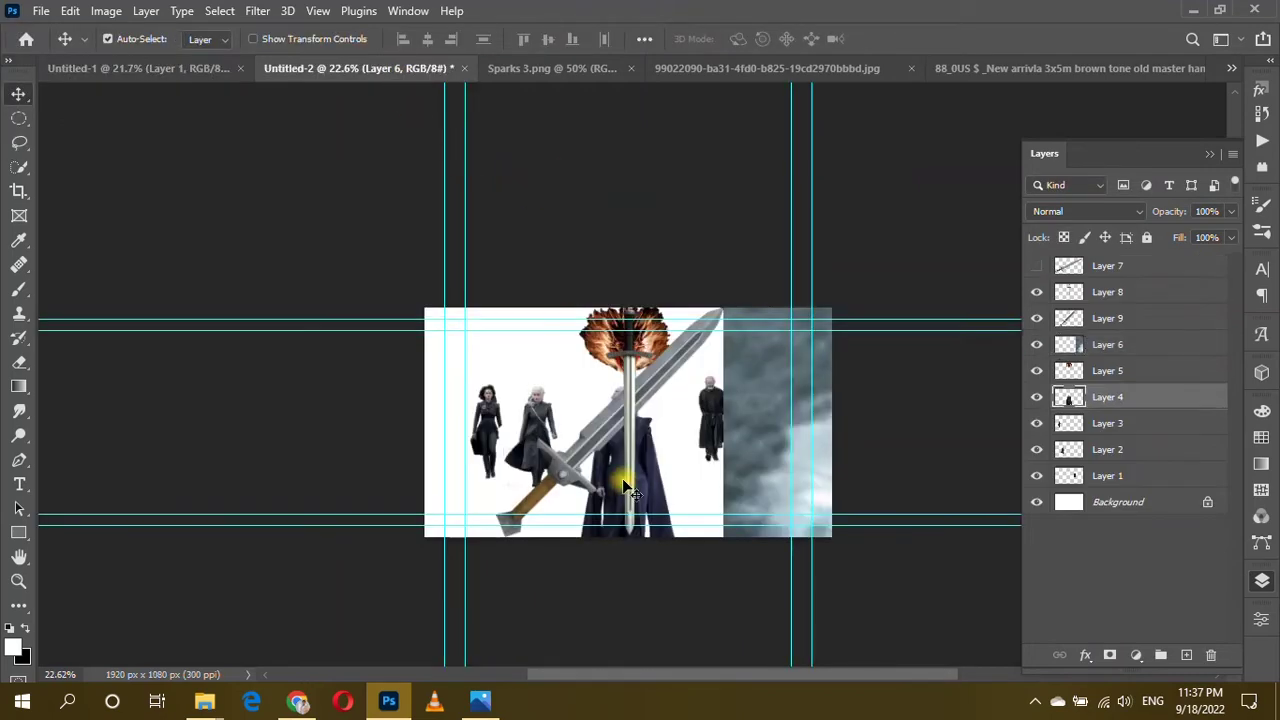
left_click_drag(625, 490, 640, 440)
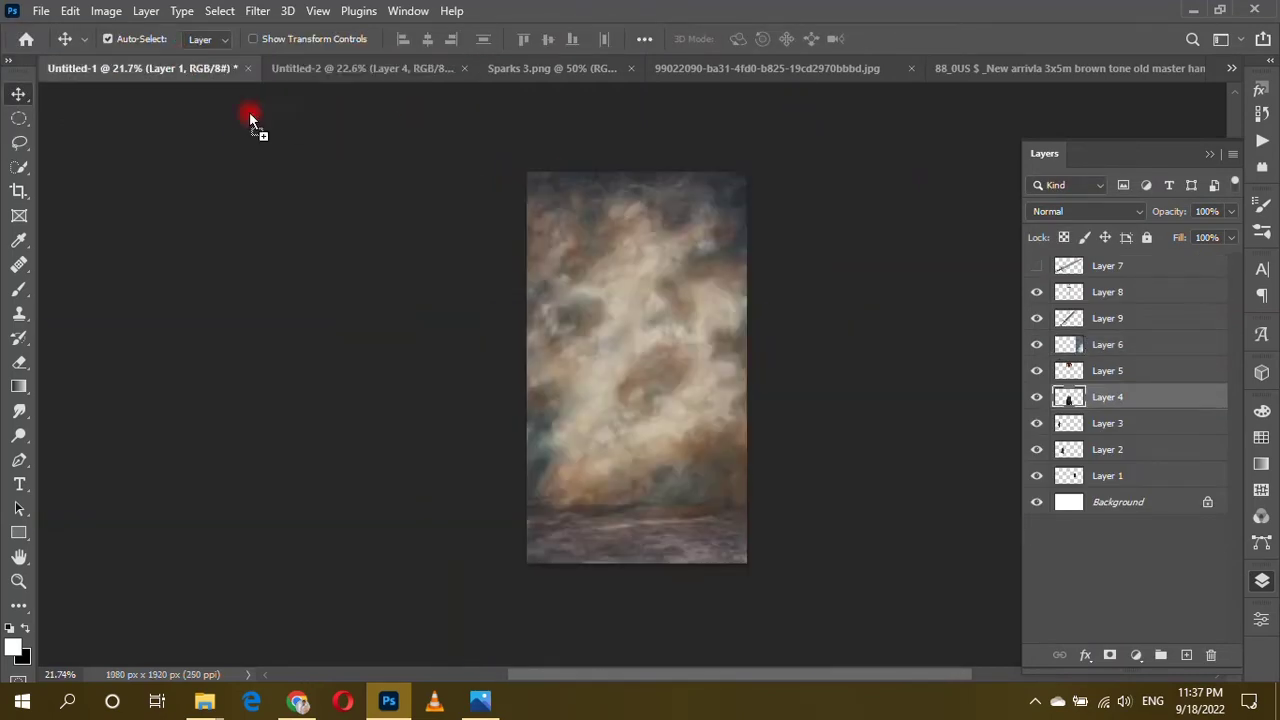
Confirm the cloaked woman's size and placement on the poster.
scroll(638, 440, "up", 2)
scroll(640, 438, "up", 1)
key("ctrl+t")
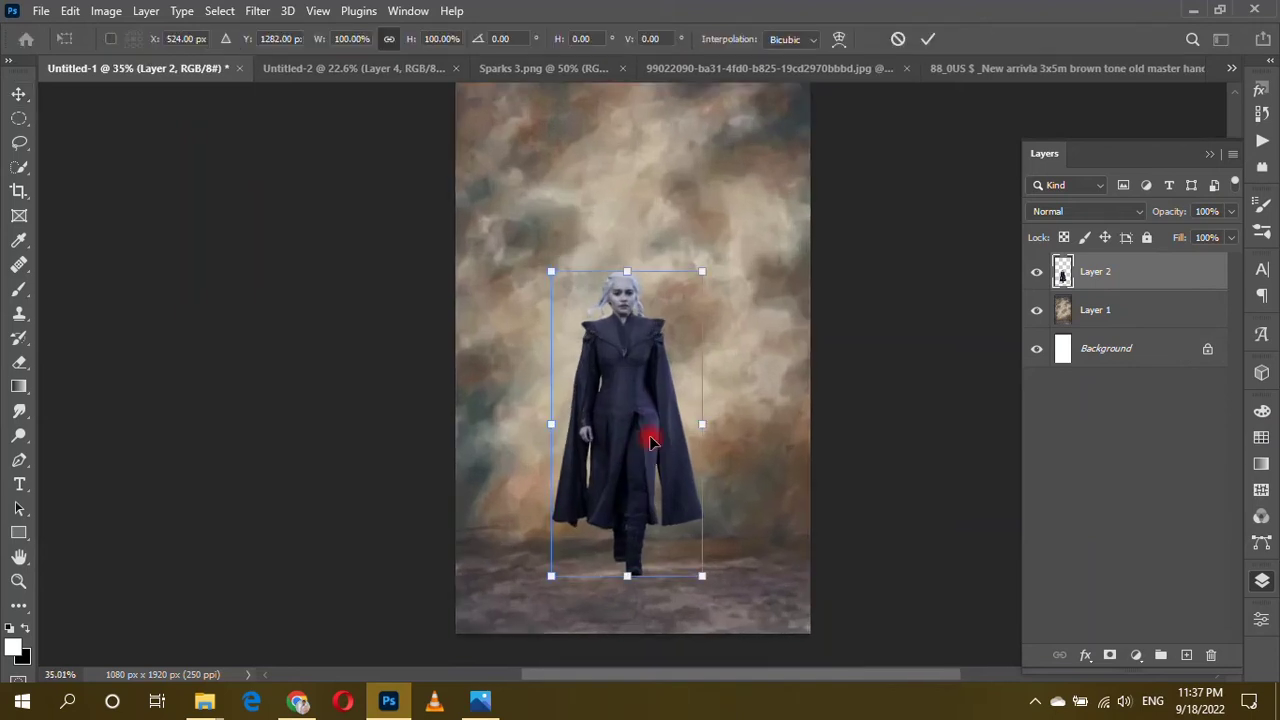
key("Return")
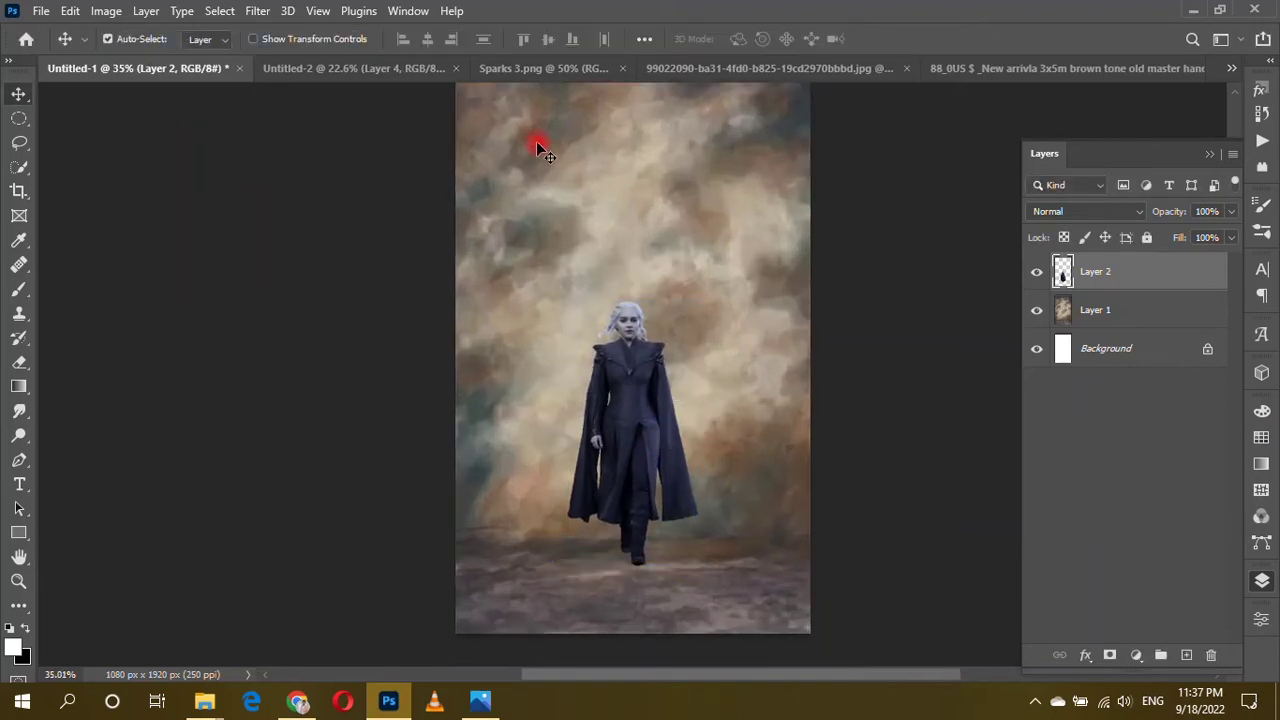
Bring in the dark-haired woman and old man, enlarging and raising the old man.
left_click(540, 68)
key("ctrl+shift+Tab")
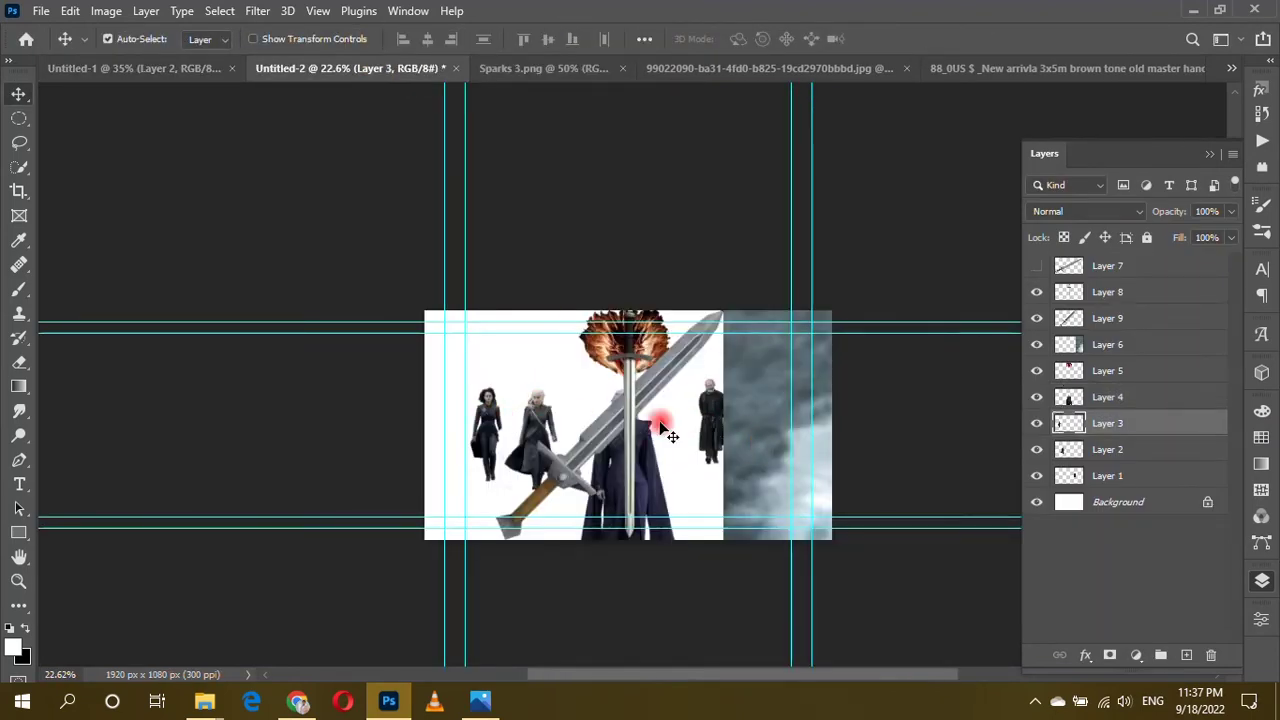
left_click_drag(487, 430, 520, 460)
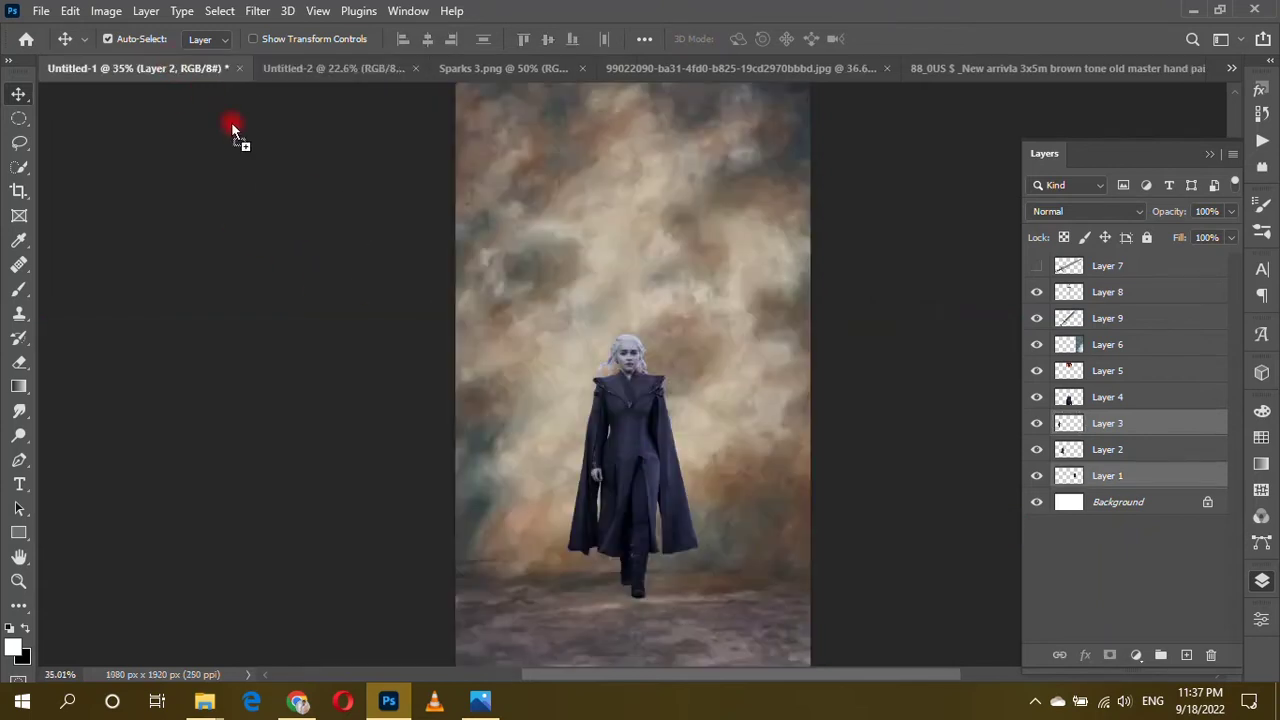
mouse_move(705, 455)
left_mouse_down()
mouse_move(791, 546)
mouse_move(891, 543)
left_mouse_up()
key("ctrl+t")
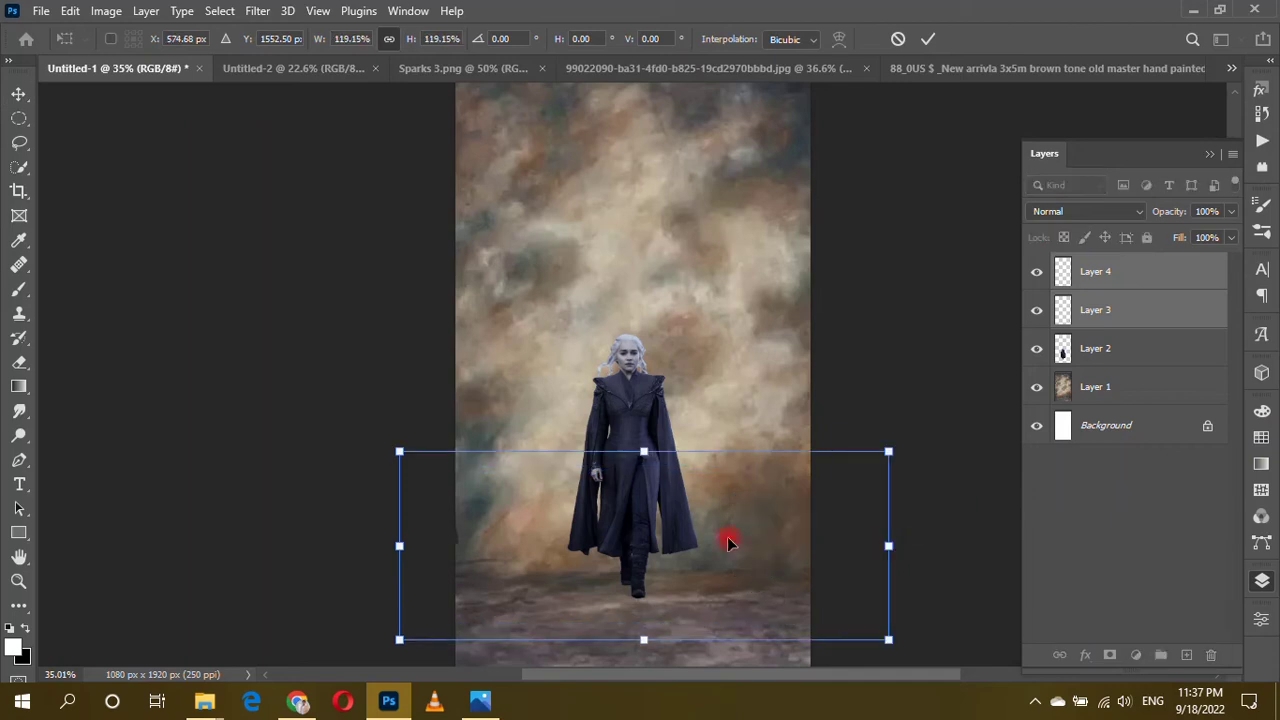
left_click_drag(737, 545, 607, 440)
key("Return")
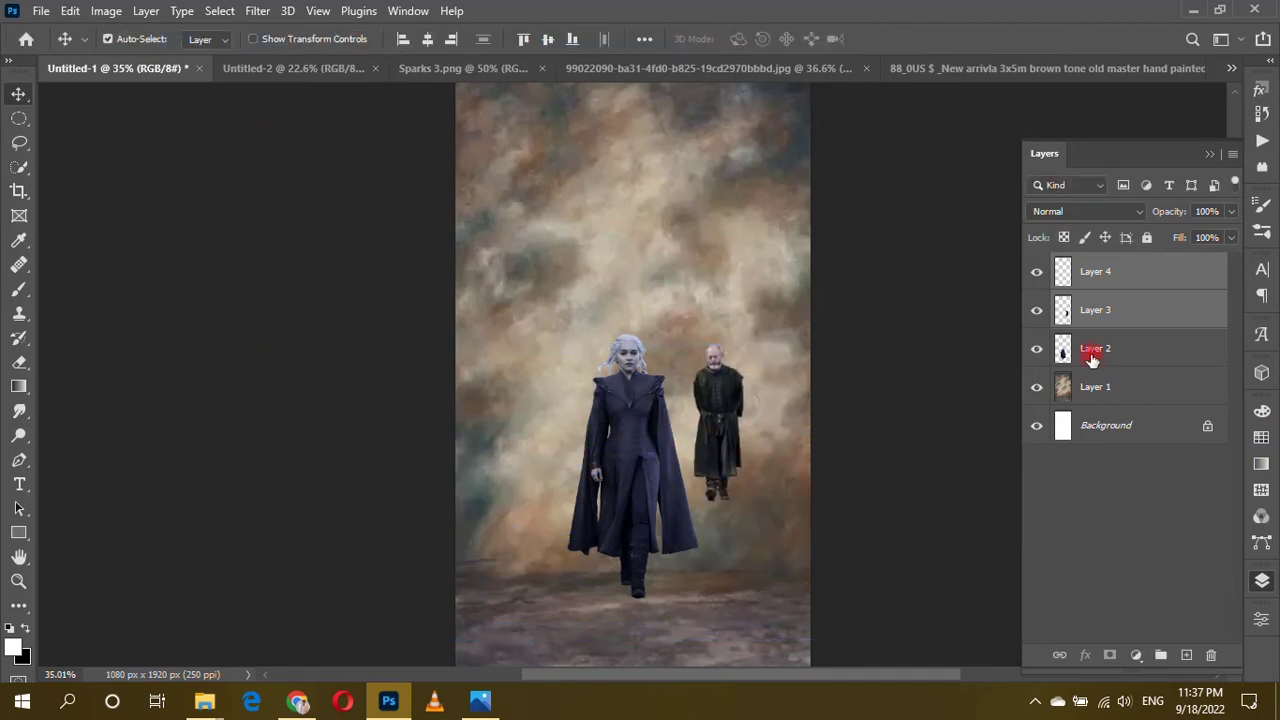
Place the dark-haired woman on the left side of the group.
left_click(1137, 271)
key("ctrl+t")
left_click_drag(331, 449, 563, 480)
key("Return")
Shift the old man to the right and enlarge him.
mouse_move(715, 455)
left_mouse_down()
mouse_move(745, 460)
mouse_move(773, 492)
left_mouse_up()
key("ctrl+t")
key("Return")
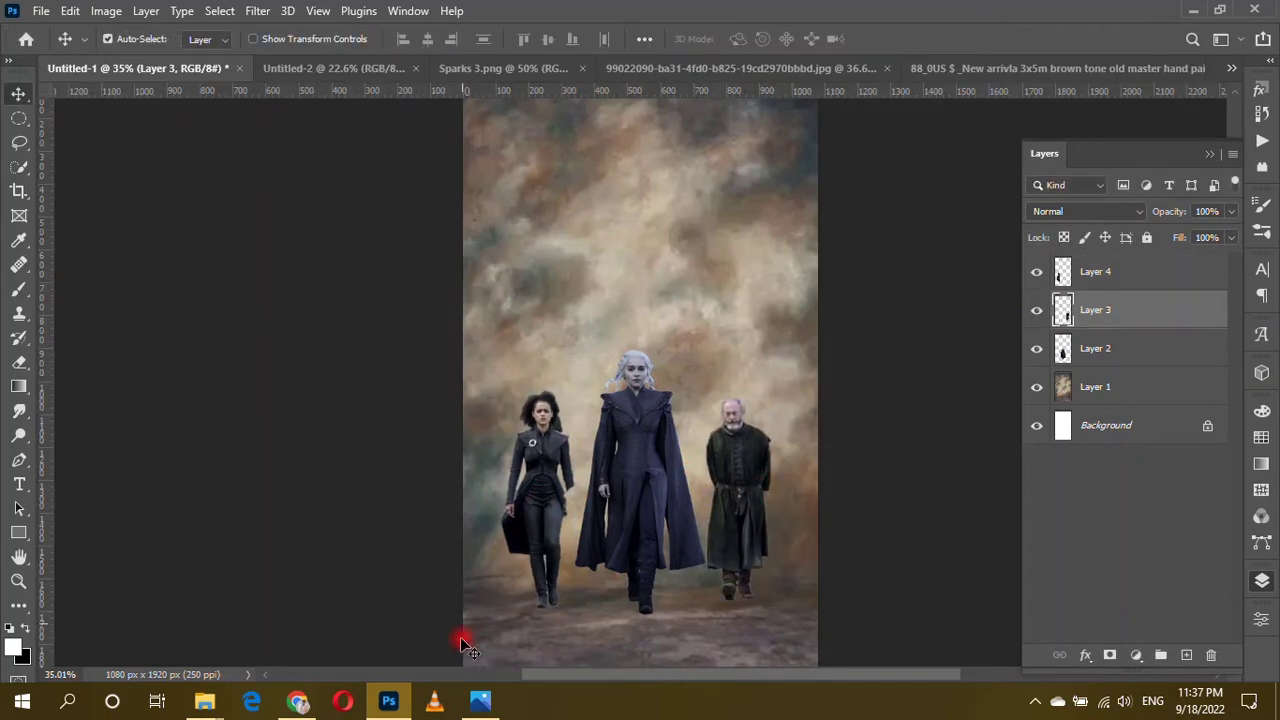
left_click(934, 69)
Close the backdrop file without saving and drag the short man into the poster.
left_click(1192, 68)
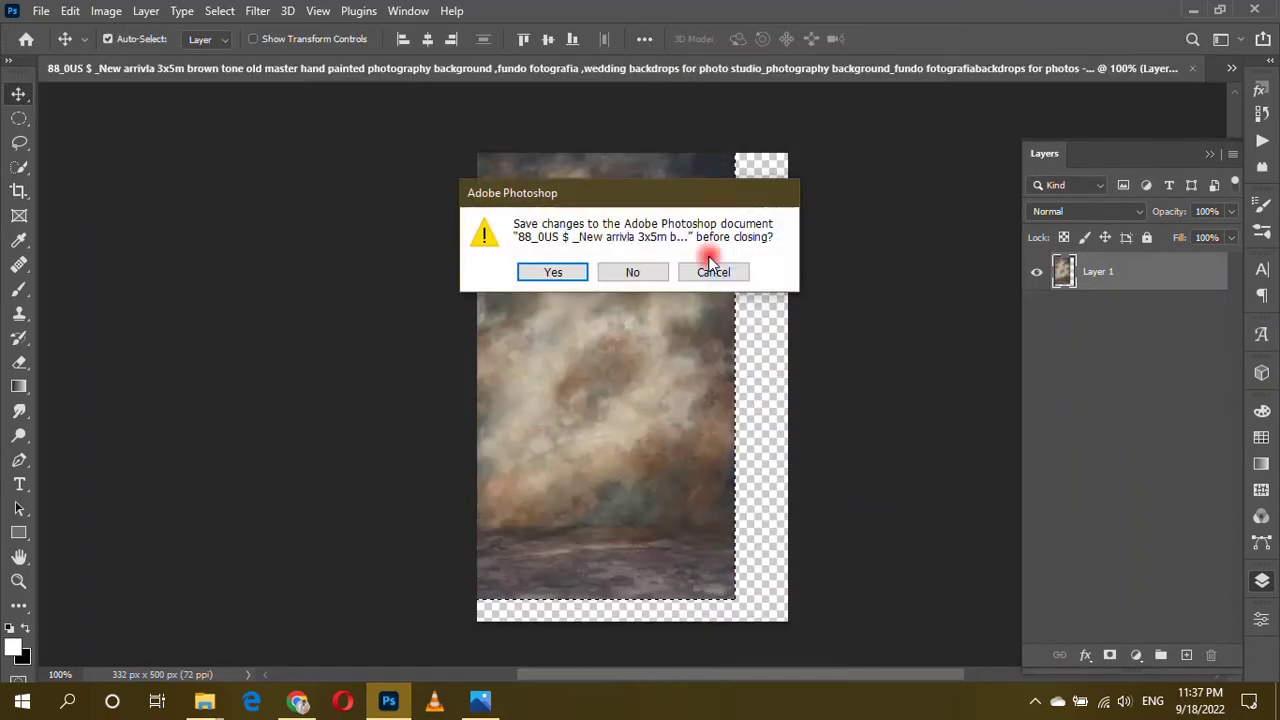
left_click(640, 268)
left_click(817, 66)
left_click_drag(575, 440, 705, 505)
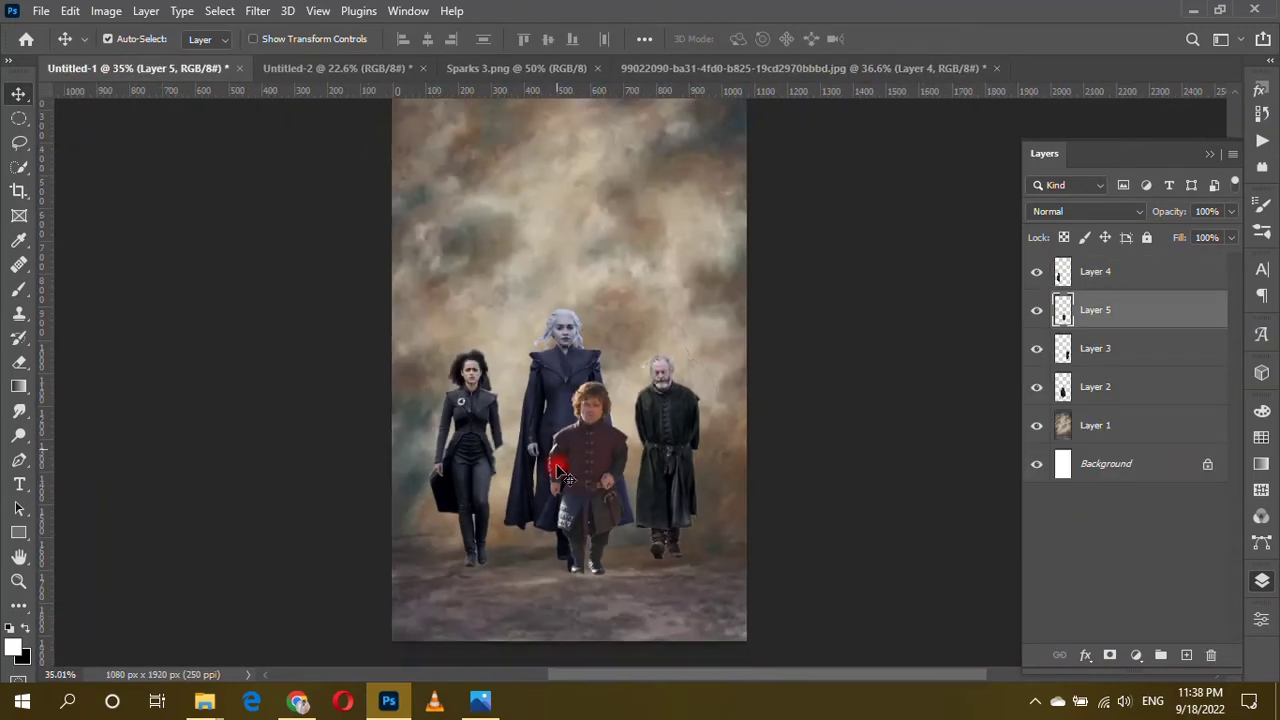
Shrink the short man, line him up beside the others, and move his layer behind them.
scroll(724, 568, "up", 3)
left_click_drag(590, 457, 645, 457)
mouse_move(714, 258)
left_mouse_down()
mouse_move(778, 258)
mouse_move(786, 287)
left_mouse_up()
left_click(666, 371)
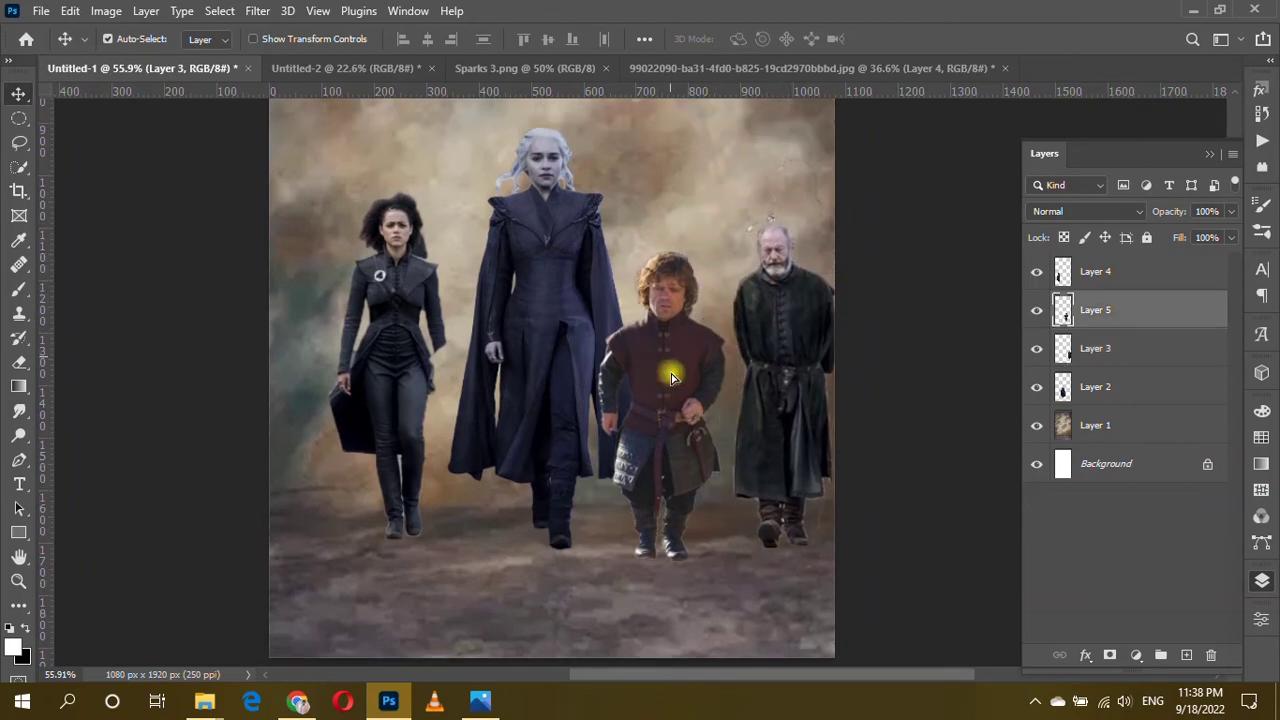
key("ctrl+t")
left_click_drag(889, 362, 826, 372)
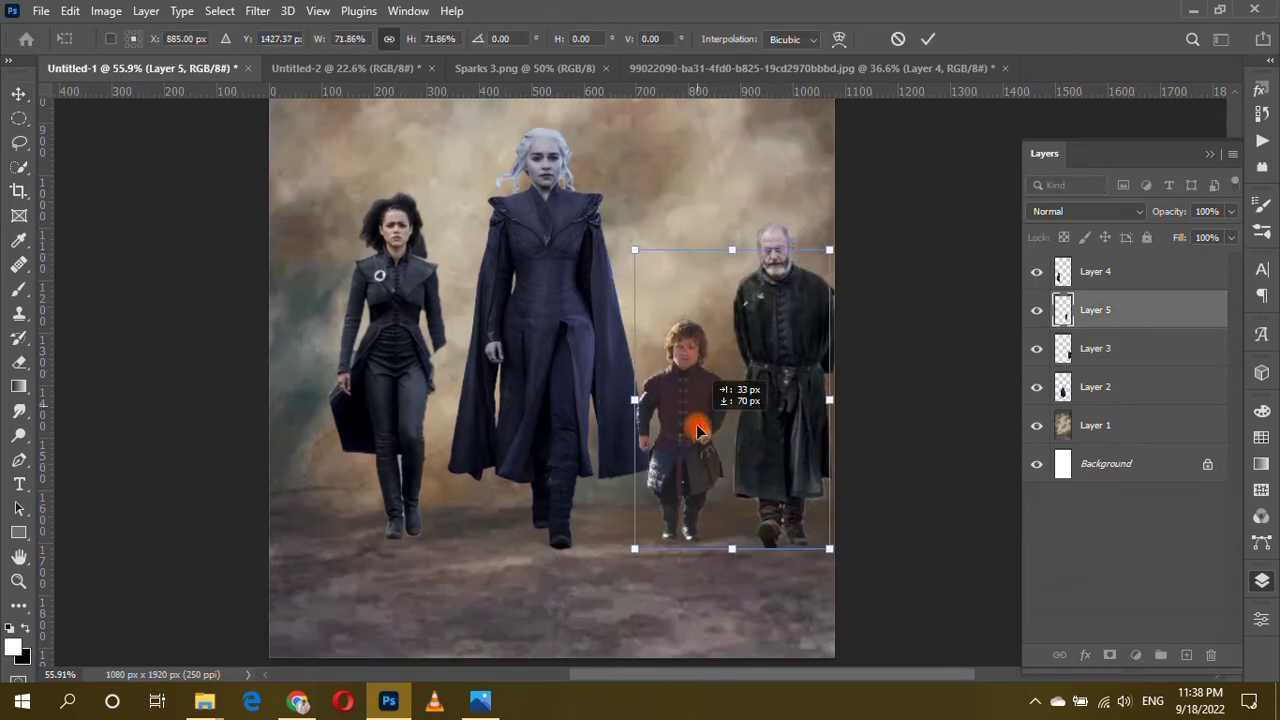
left_click_drag(686, 423, 700, 443)
key("Return")
left_click_drag(1137, 320, 1142, 395)
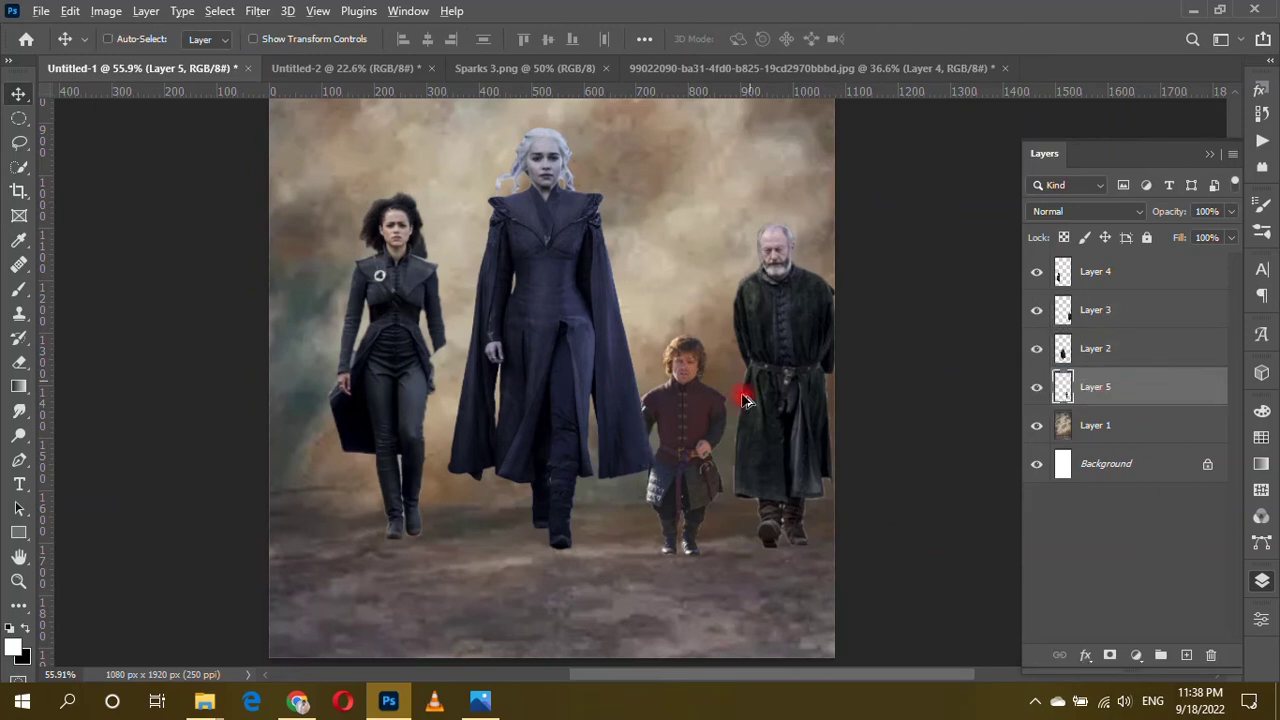
Nudge the dark-haired woman, cloaked woman, short man and old man into final positions.
scroll(648, 416, "down", 1)
left_click_drag(390, 388, 376, 388)
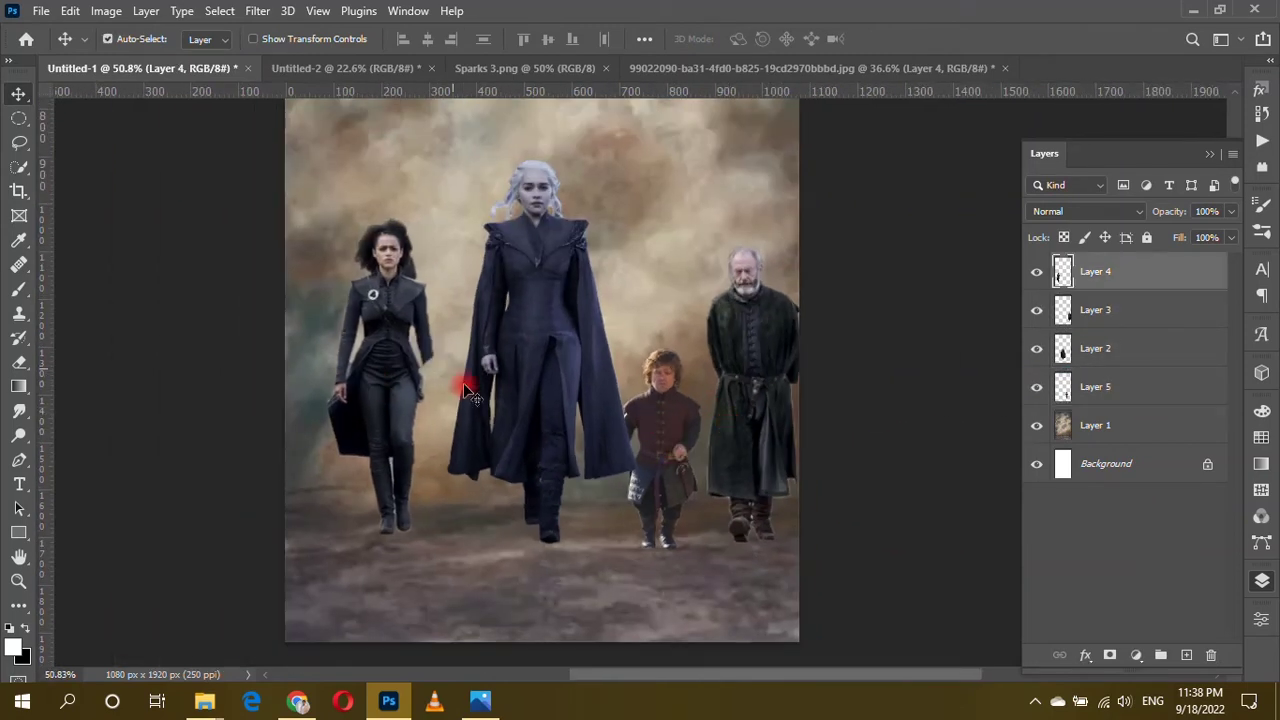
left_click_drag(448, 372, 438, 395)
left_click_drag(645, 420, 640, 422)
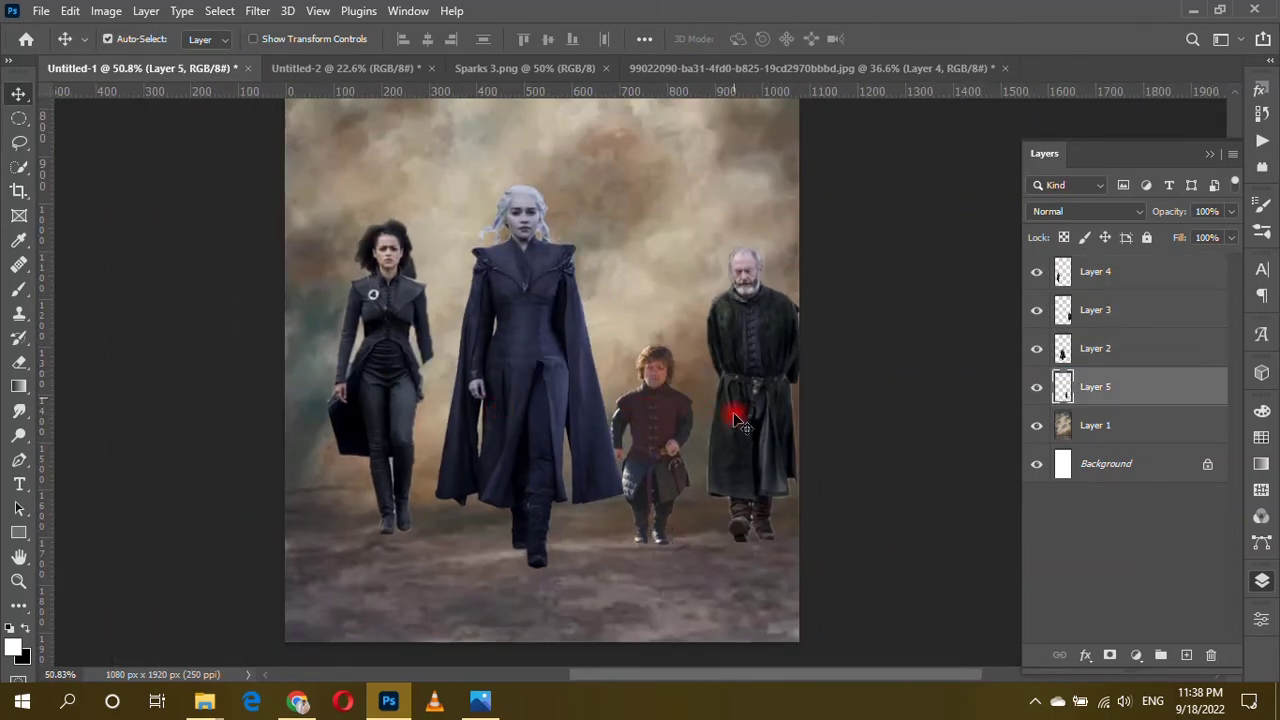
left_click_drag(737, 409, 725, 420)
scroll(660, 416, "down", 2)
scroll(620, 414, "down", 1)
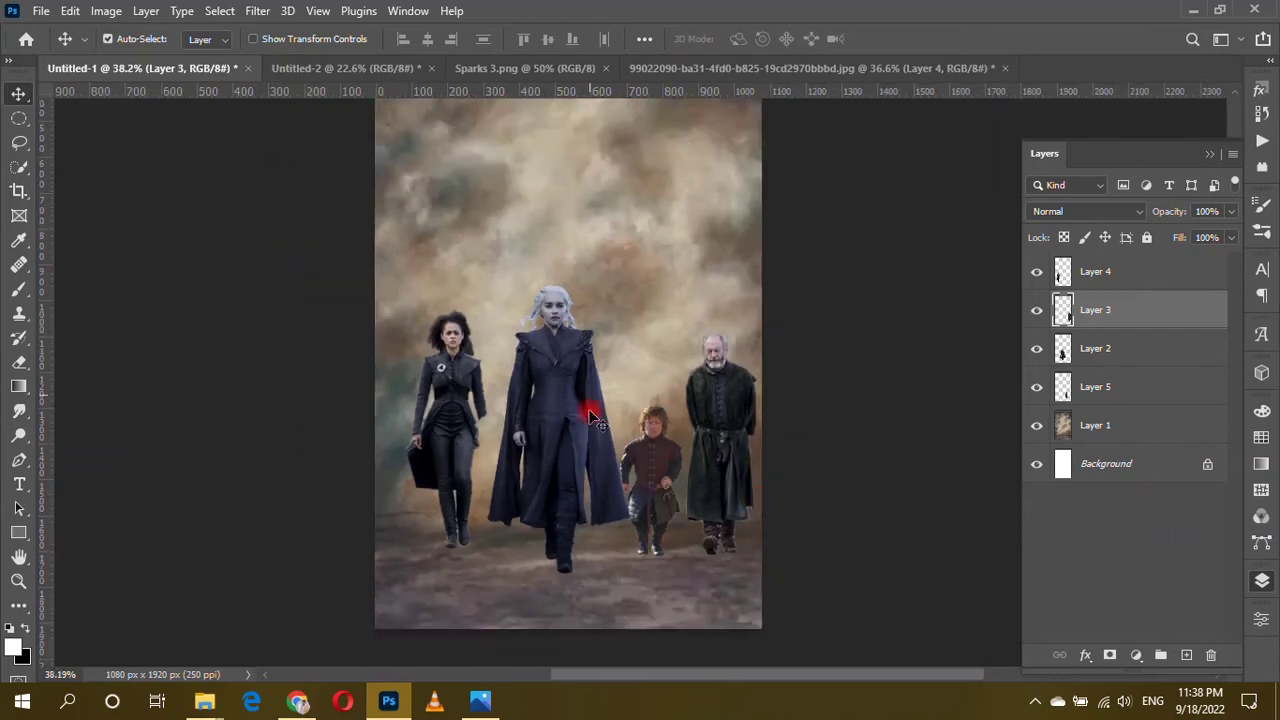
scroll(585, 380, "down", 2)
scroll(583, 337, "down", 2)
key("ctrl+Tab")
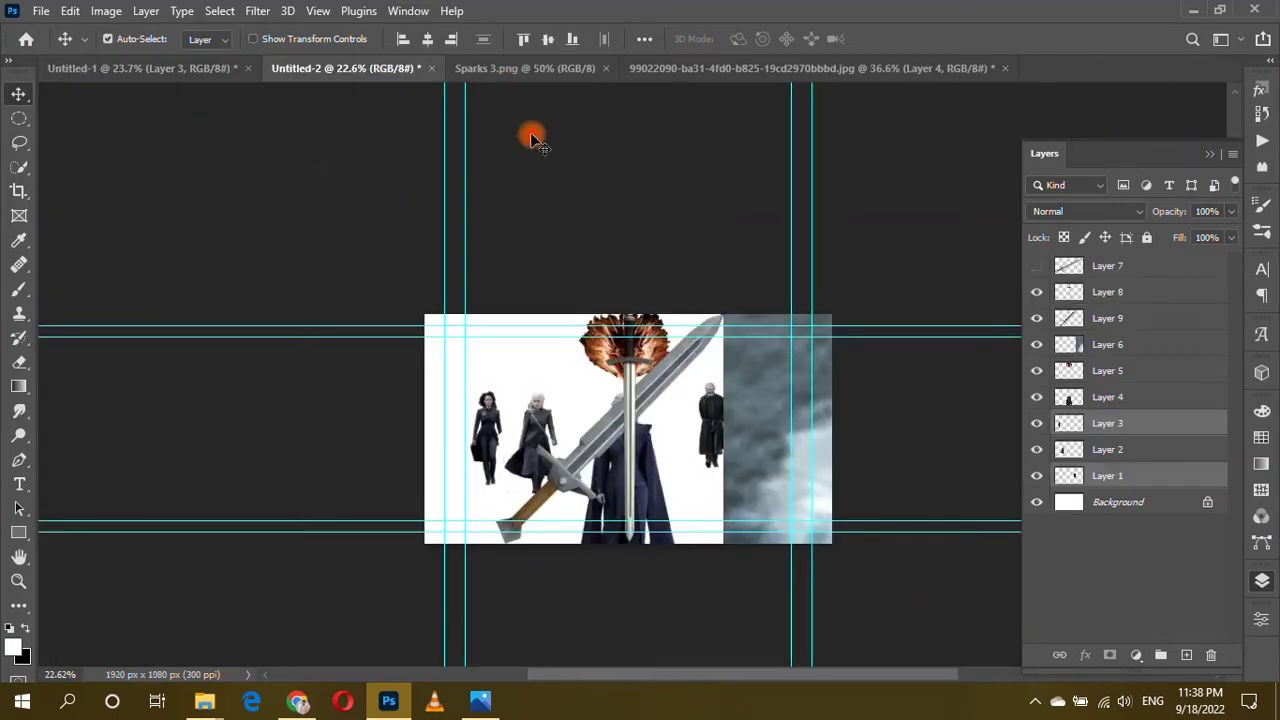
Clear the guides and place the flaming dragon head, doubled in size, near the top.
left_click(600, 358)
left_click(318, 10)
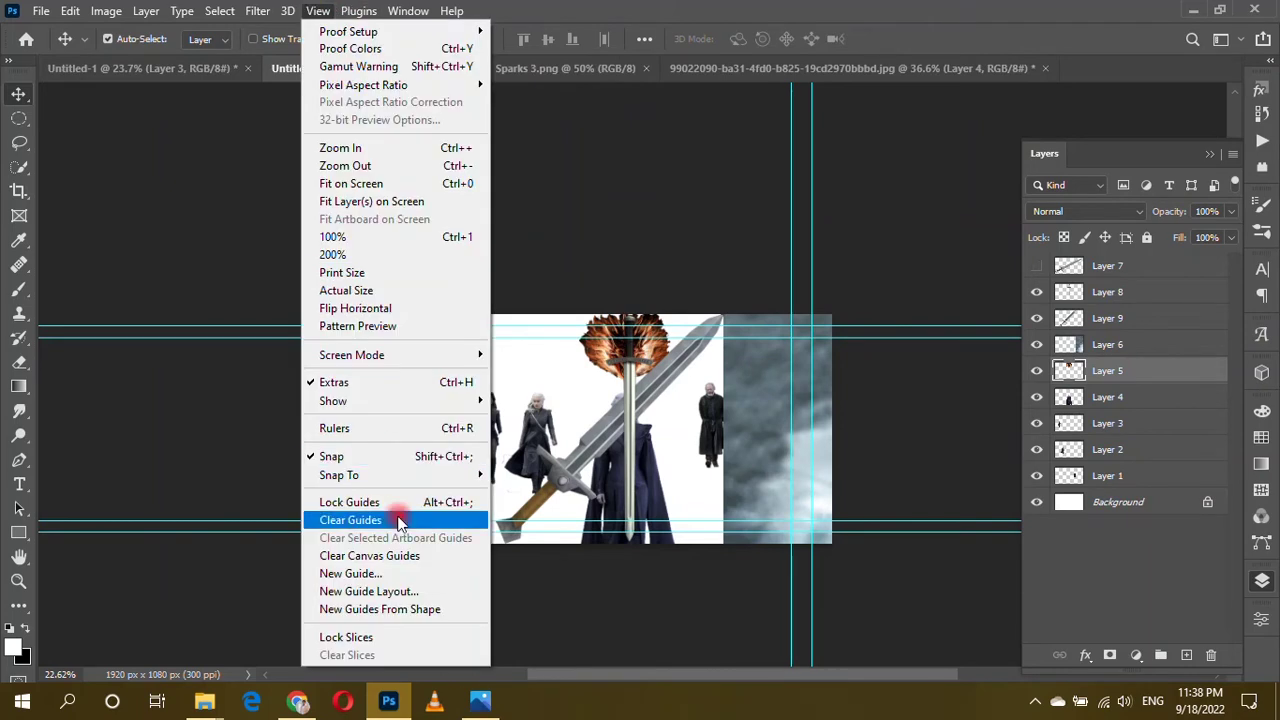
left_click(360, 517)
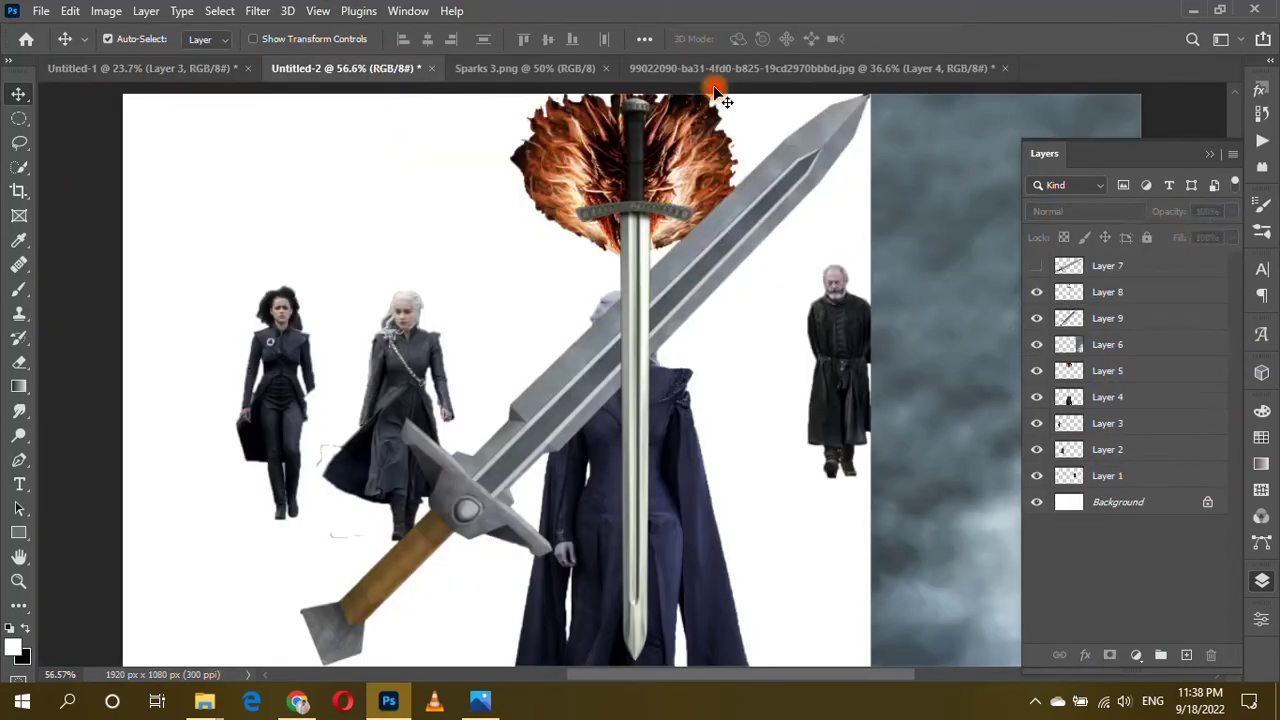
left_click_drag(715, 95, 620, 290)
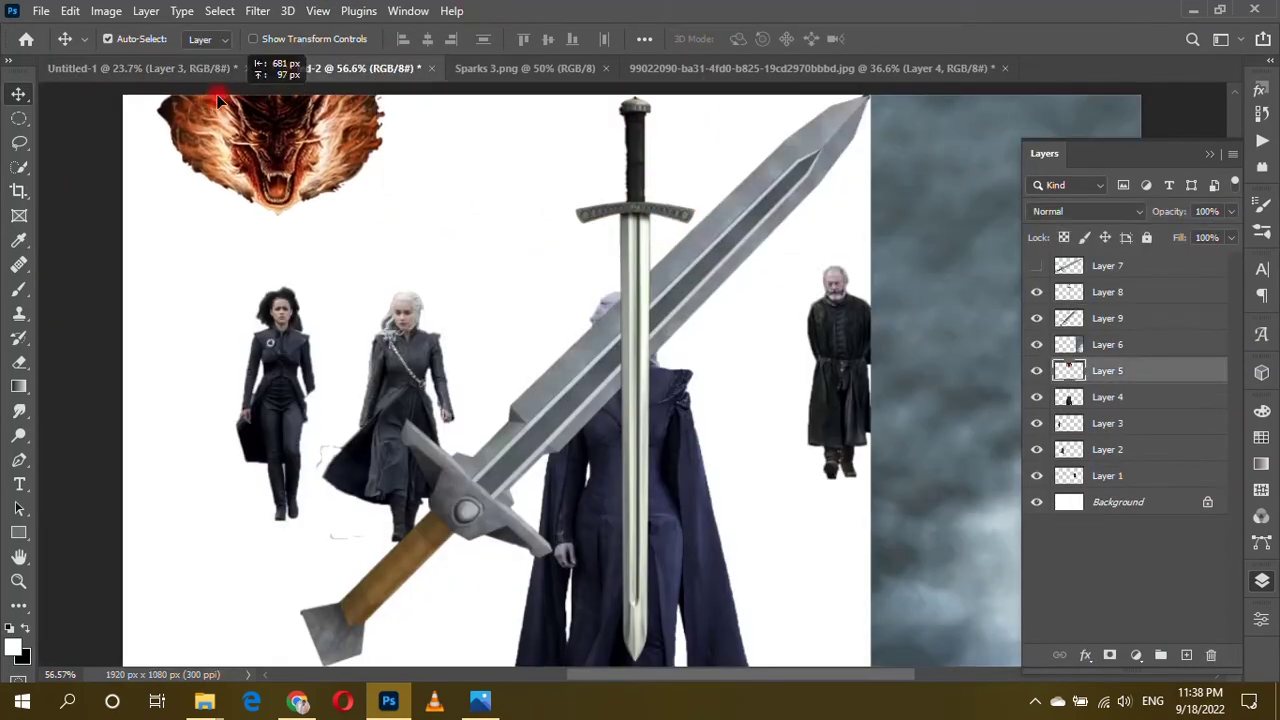
key("ctrl+t")
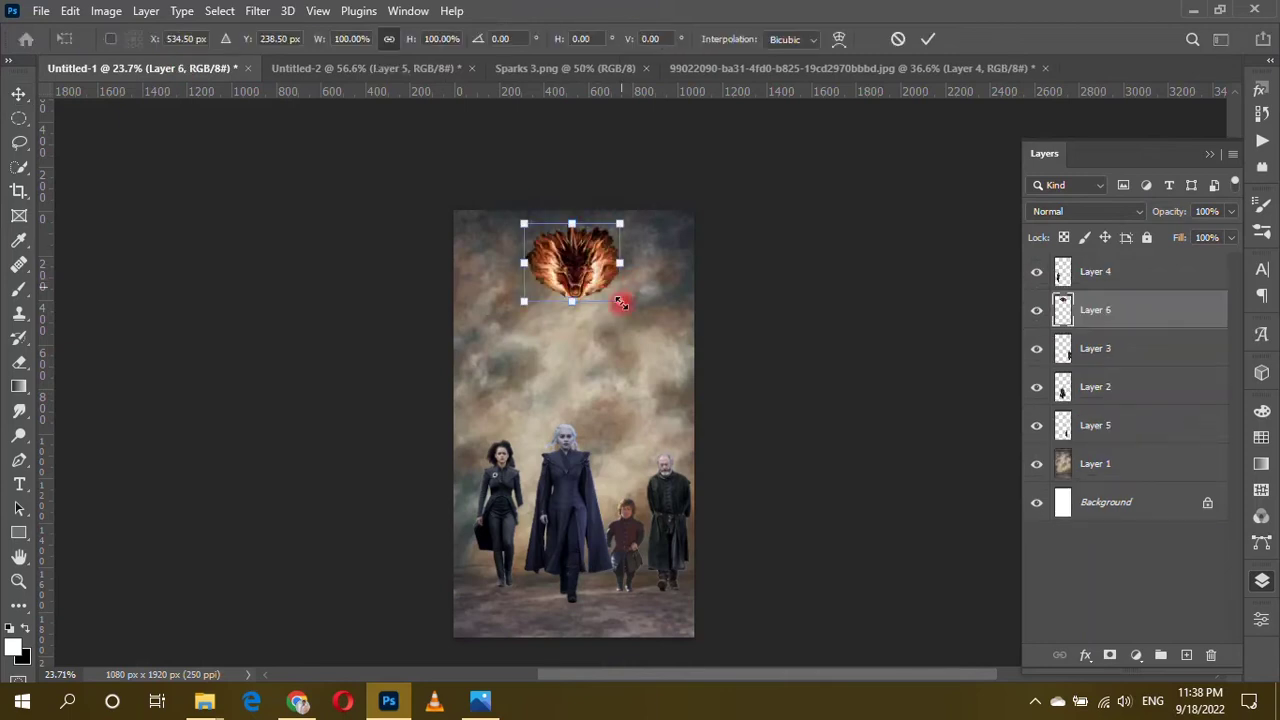
left_click_drag(618, 260, 655, 258)
left_click_drag(571, 288, 576, 337)
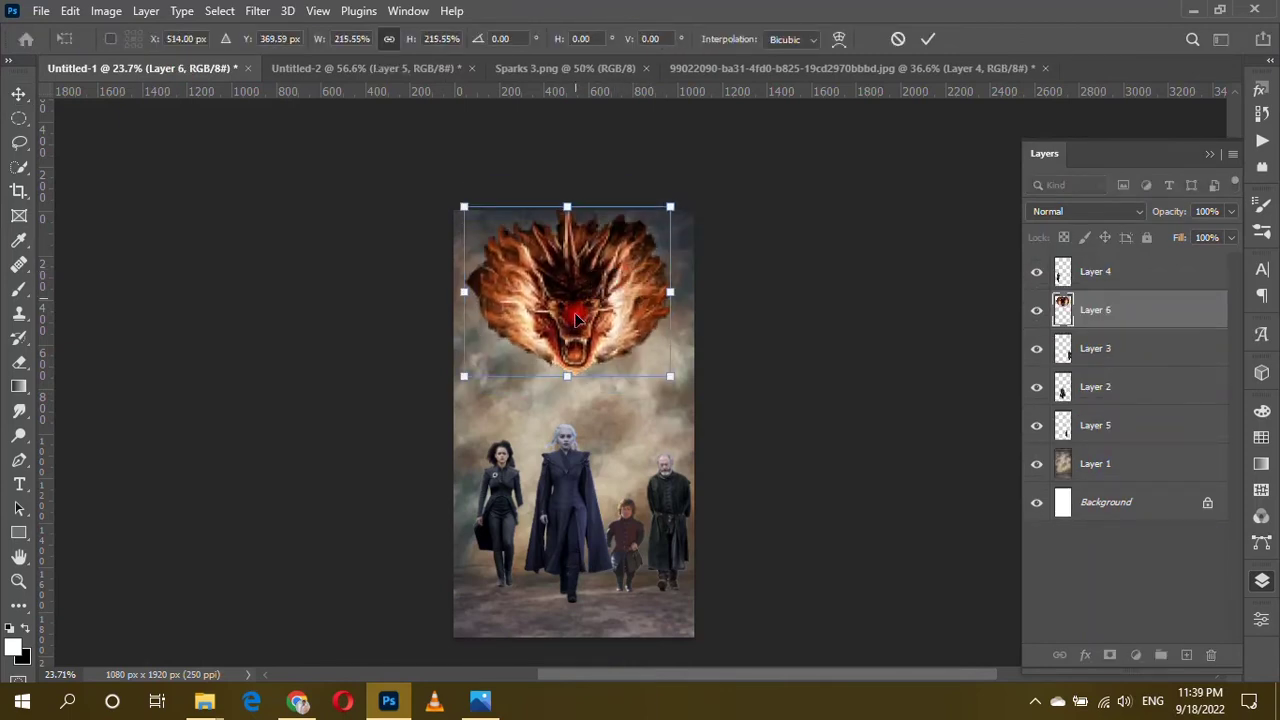
key("Return")
Mask the dragon layer and paint its dark edges and crest away into the clouds.
scroll(576, 250, "up", 5)
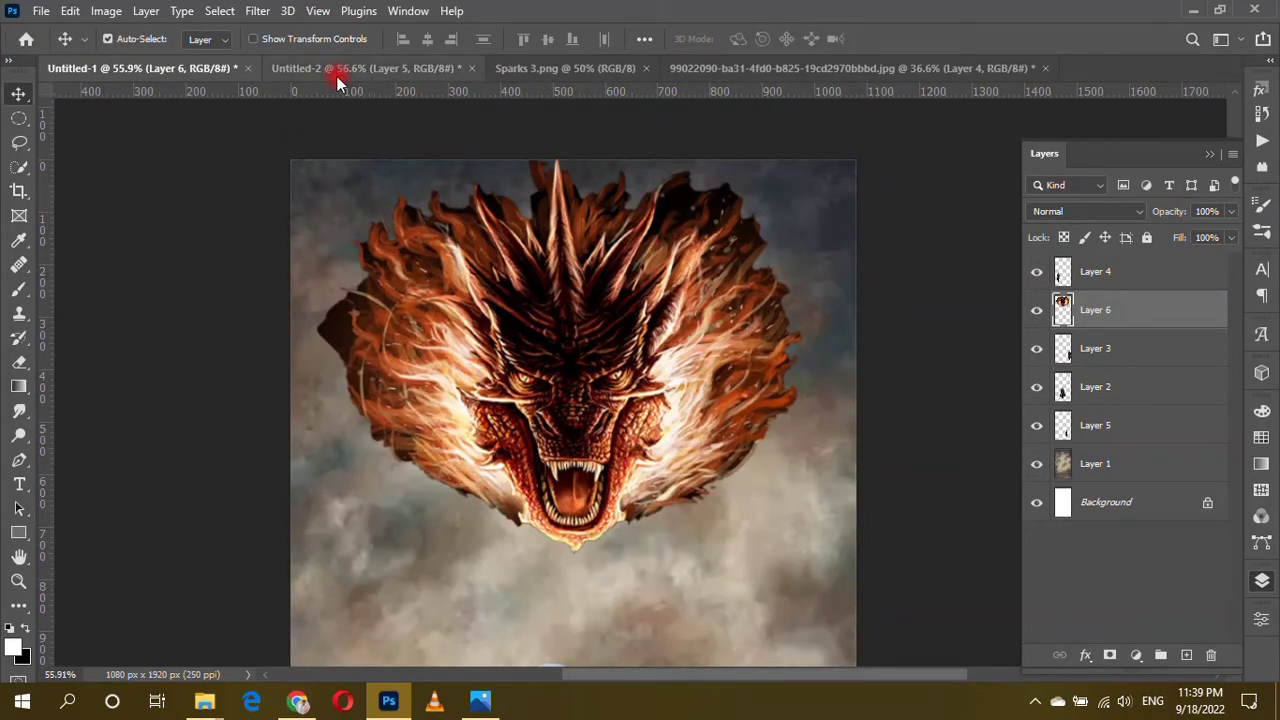
left_click(19, 289)
left_click(1109, 655)
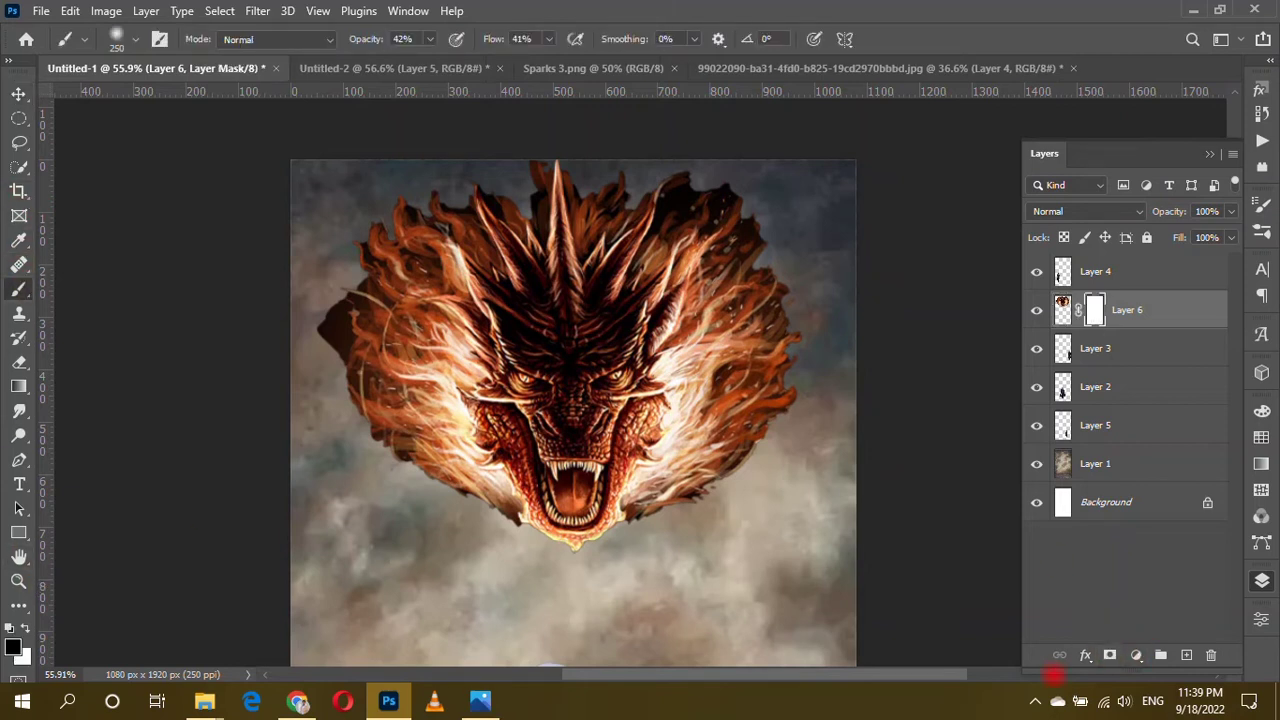
mouse_move(330, 290)
left_mouse_down()
mouse_move(346, 294)
mouse_move(319, 150)
left_mouse_up()
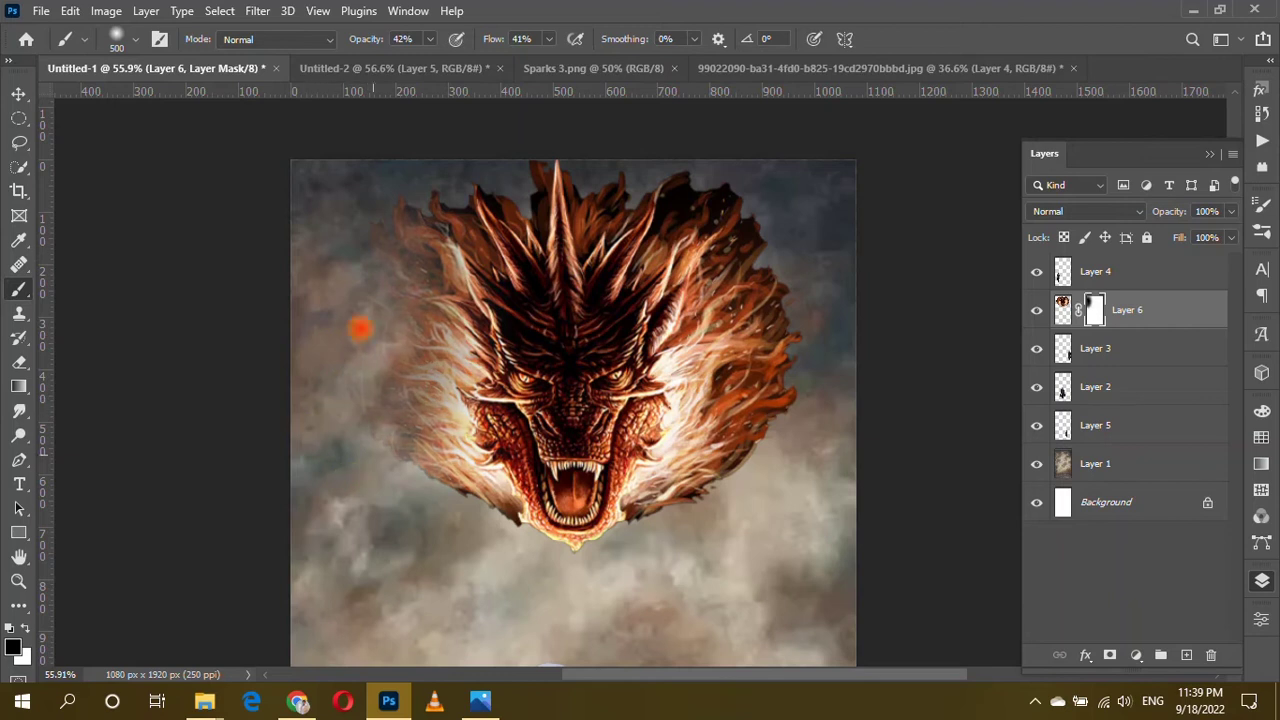
left_click_drag(835, 376, 804, 457)
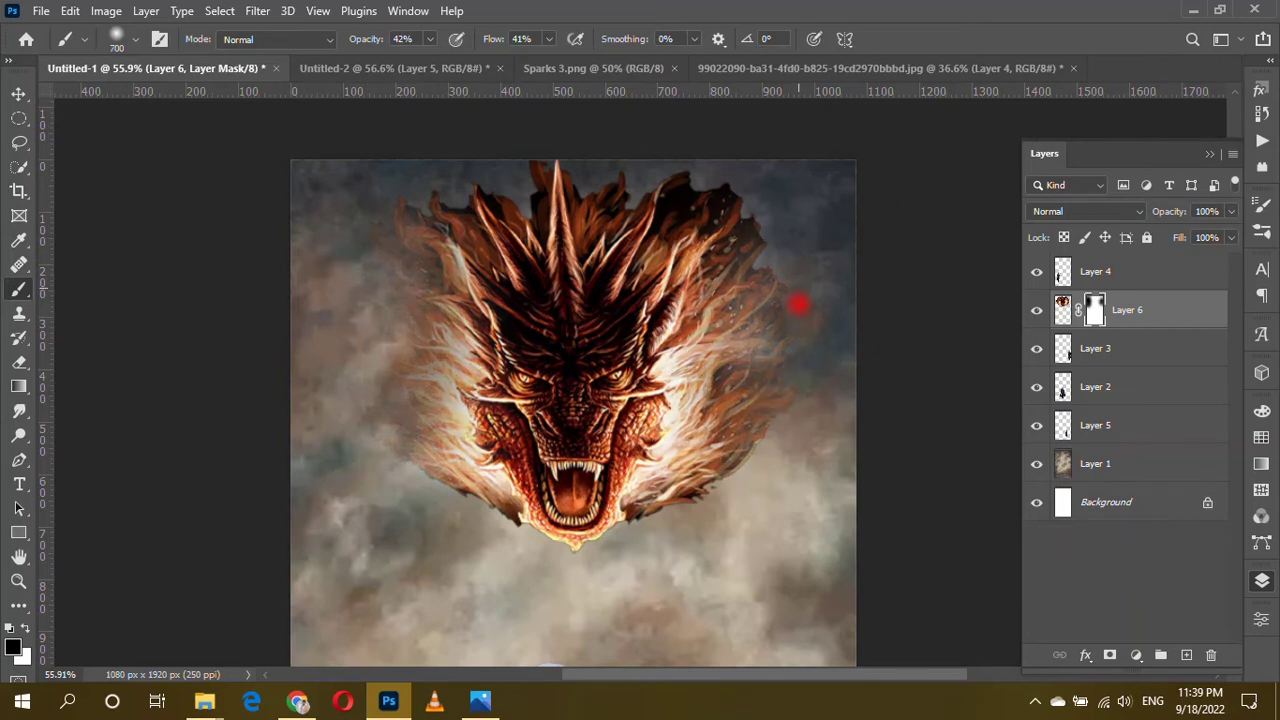
left_click_drag(726, 349, 759, 351)
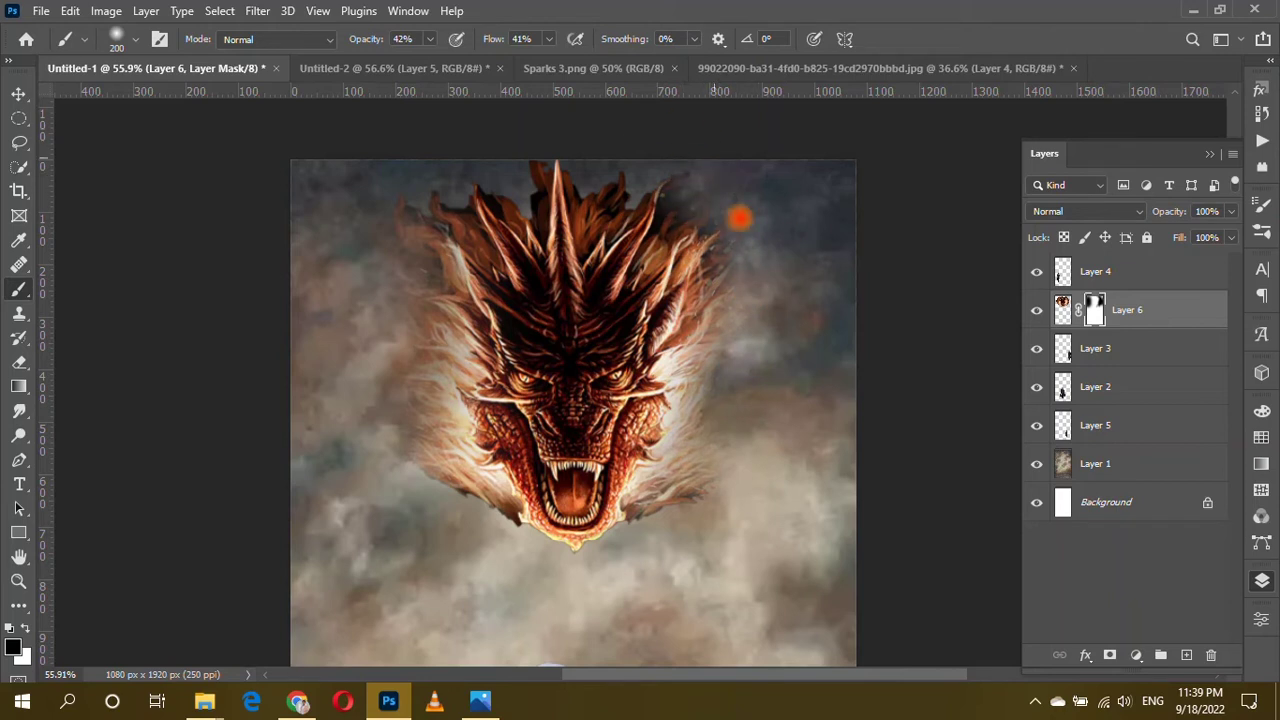
mouse_move(415, 205)
left_mouse_down()
mouse_move(334, 197)
mouse_move(763, 197)
left_mouse_up()
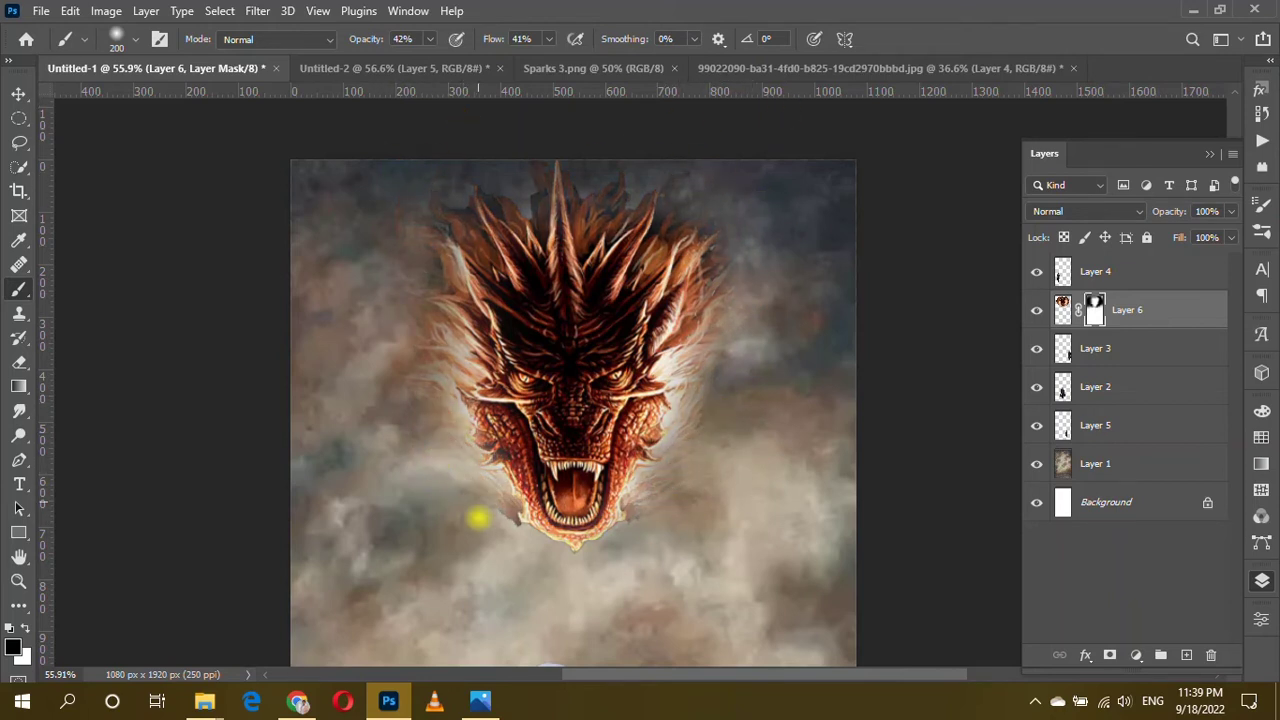
Lower the dragon layer's opacity to 76%.
scroll(700, 300, "down", 3)
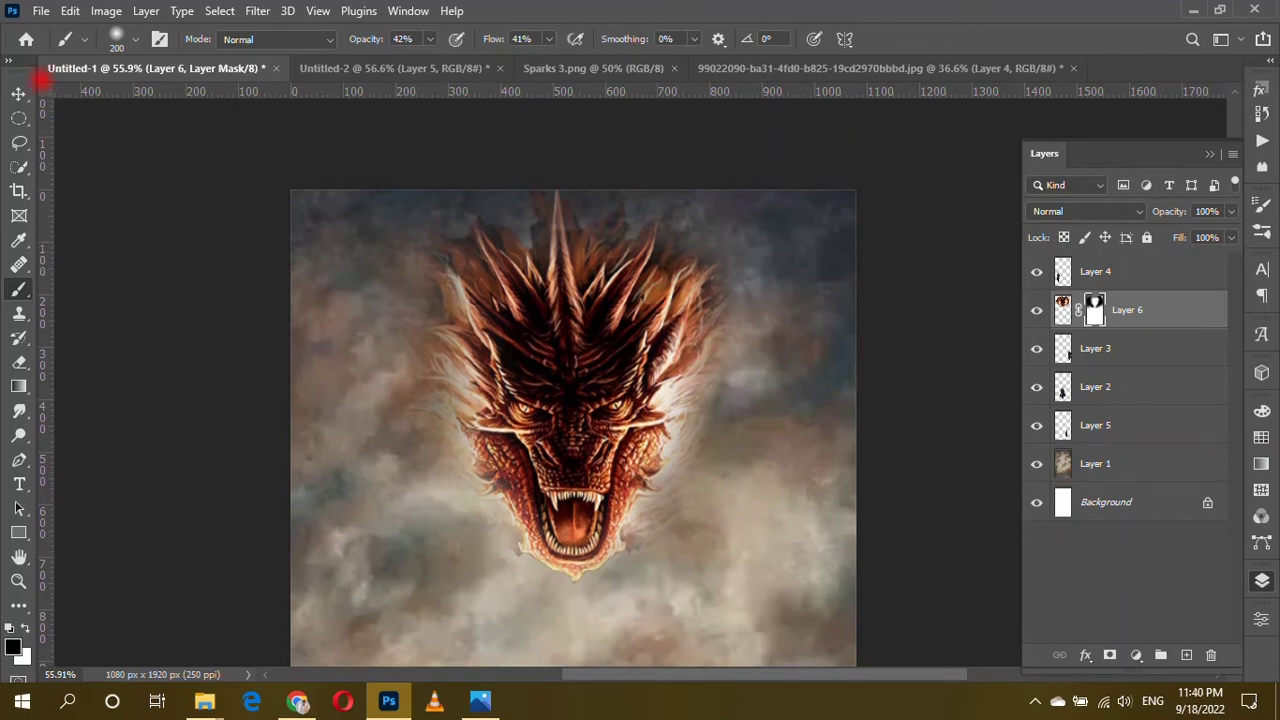
key("v")
left_click(1062, 310)
left_click_drag(1231, 211, 1196, 233)
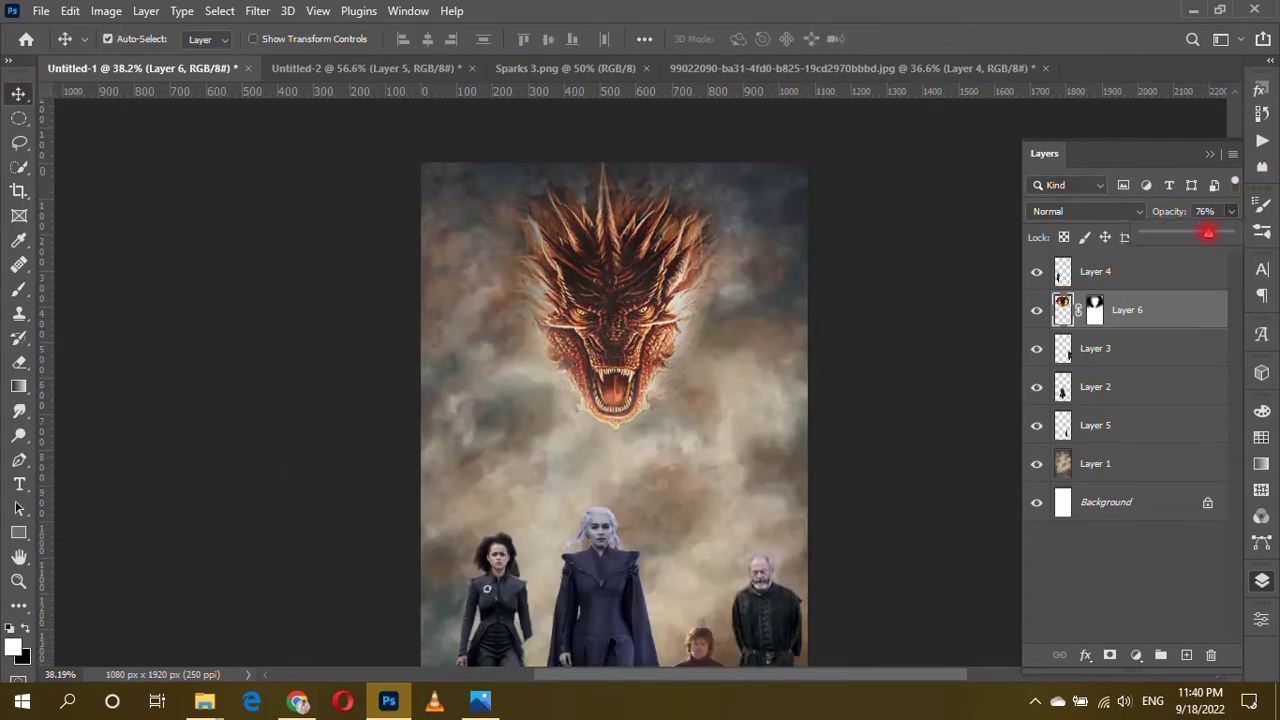
Stretch the dragon head slightly larger.
scroll(795, 286, "down", 3)
key("ctrl+t")
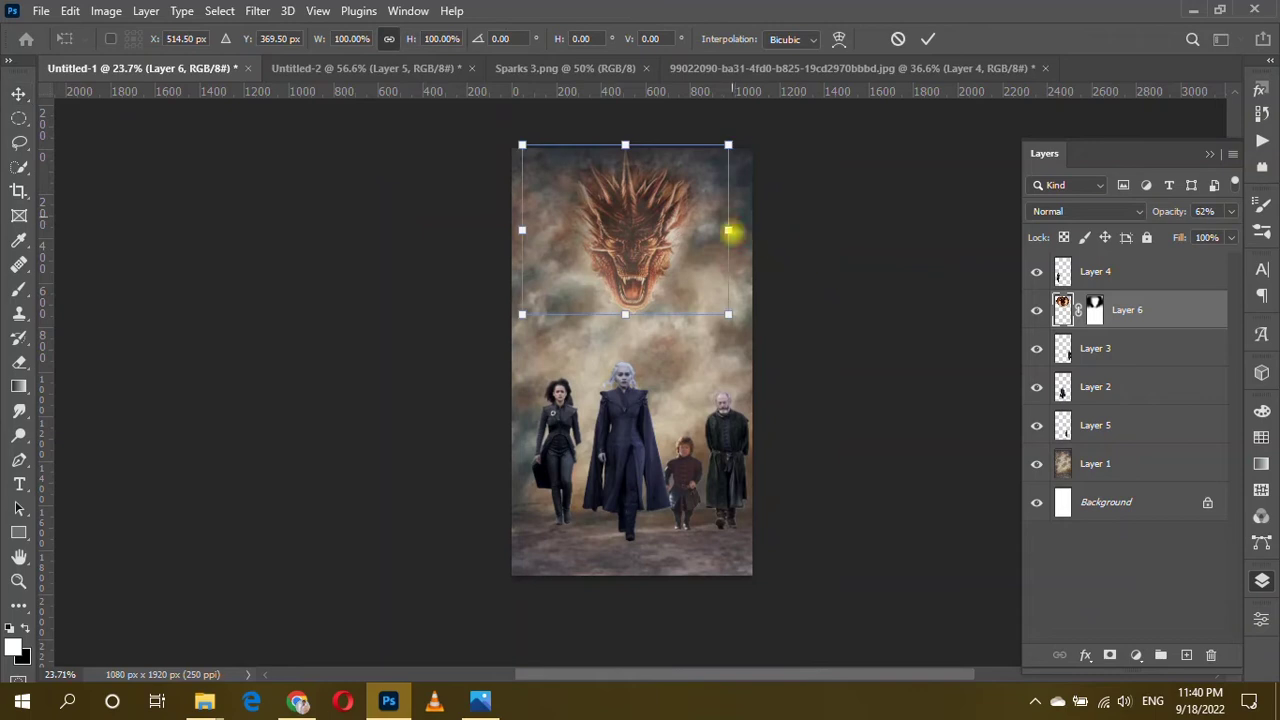
left_click_drag(729, 231, 754, 231)
key("Return")
Move the cloud Layer 1 to the top at reduced opacity, with a copy above Background.
scroll(485, 317, "up", 1)
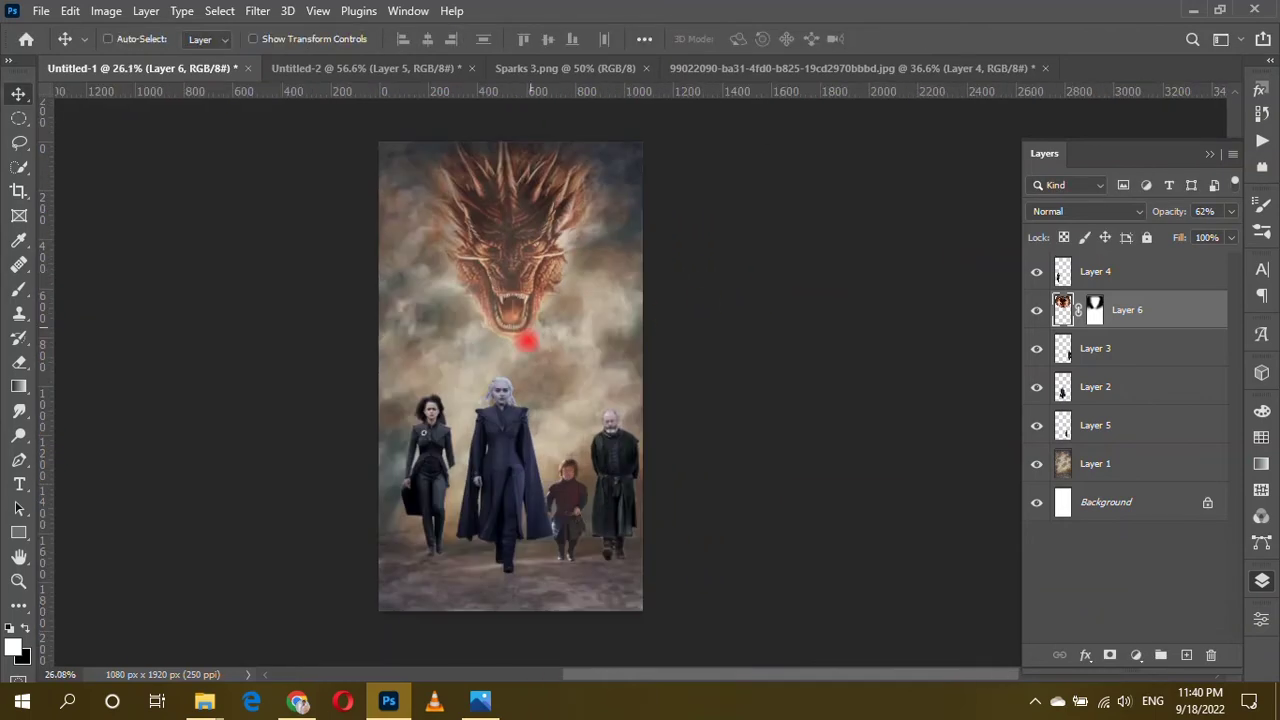
scroll(557, 354, "up", 1)
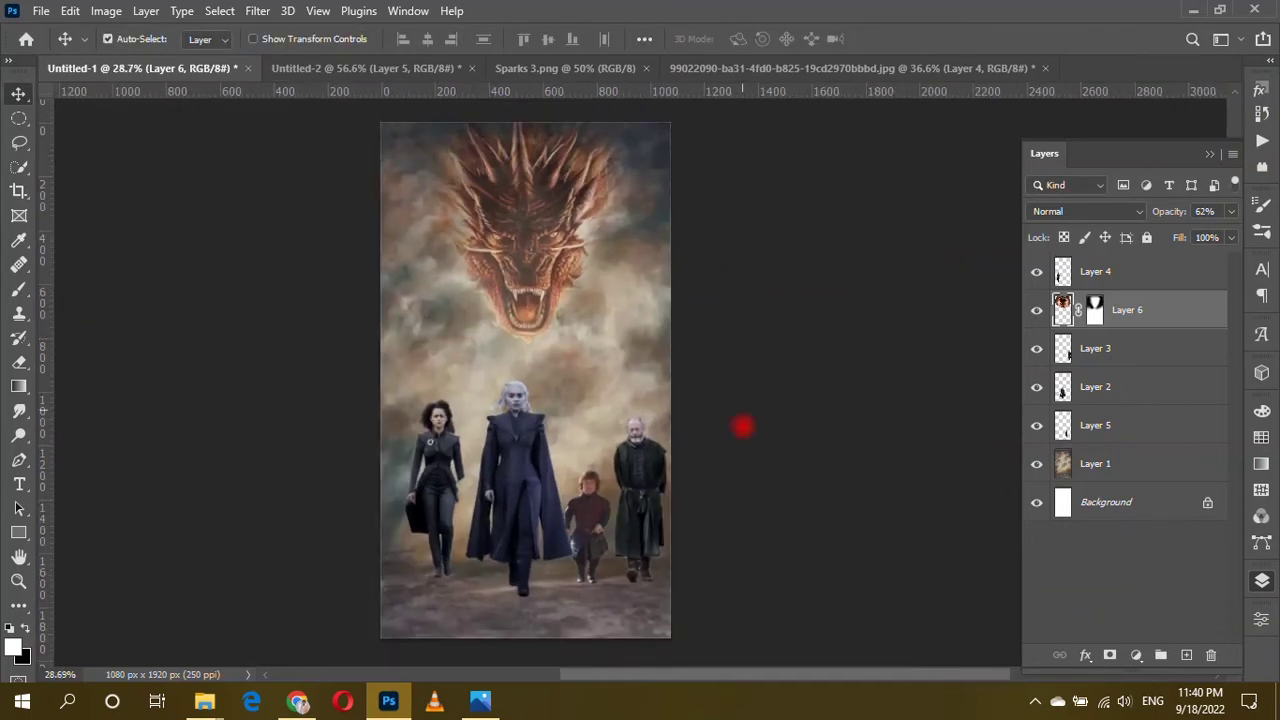
left_click(1134, 463)
left_click_drag(1140, 463, 1149, 256)
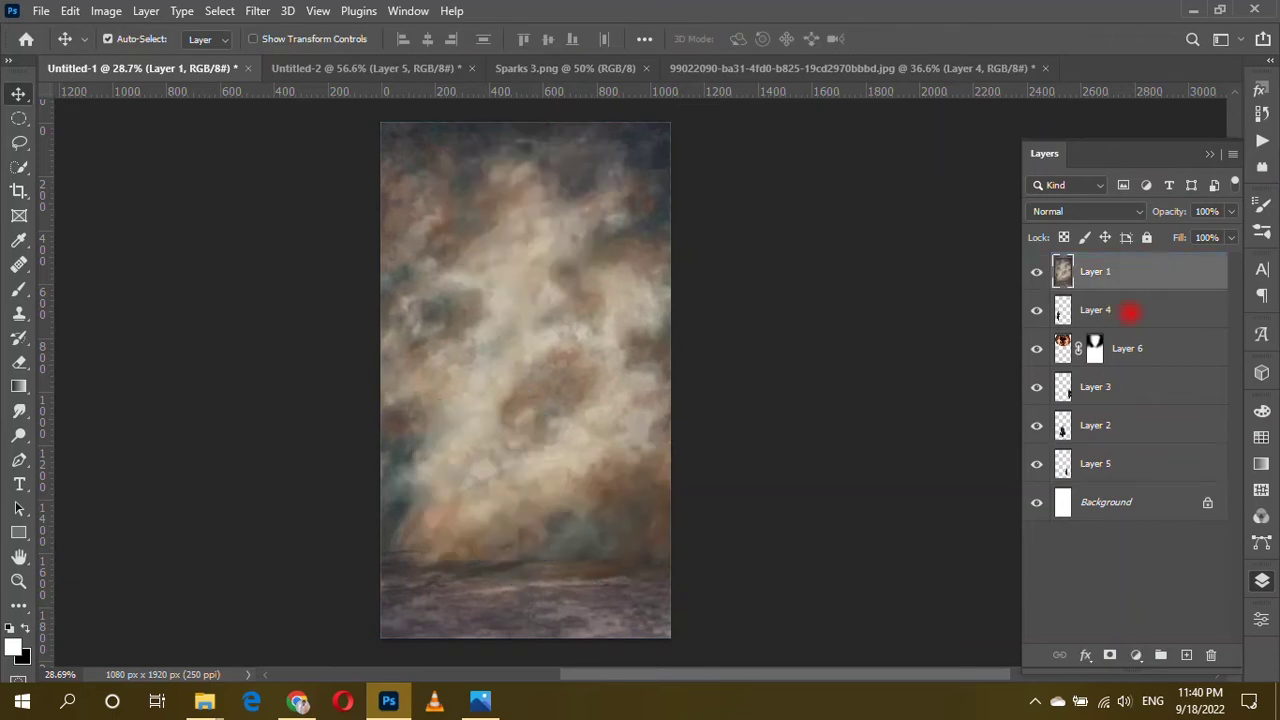
left_click_drag(1231, 211, 1165, 233)
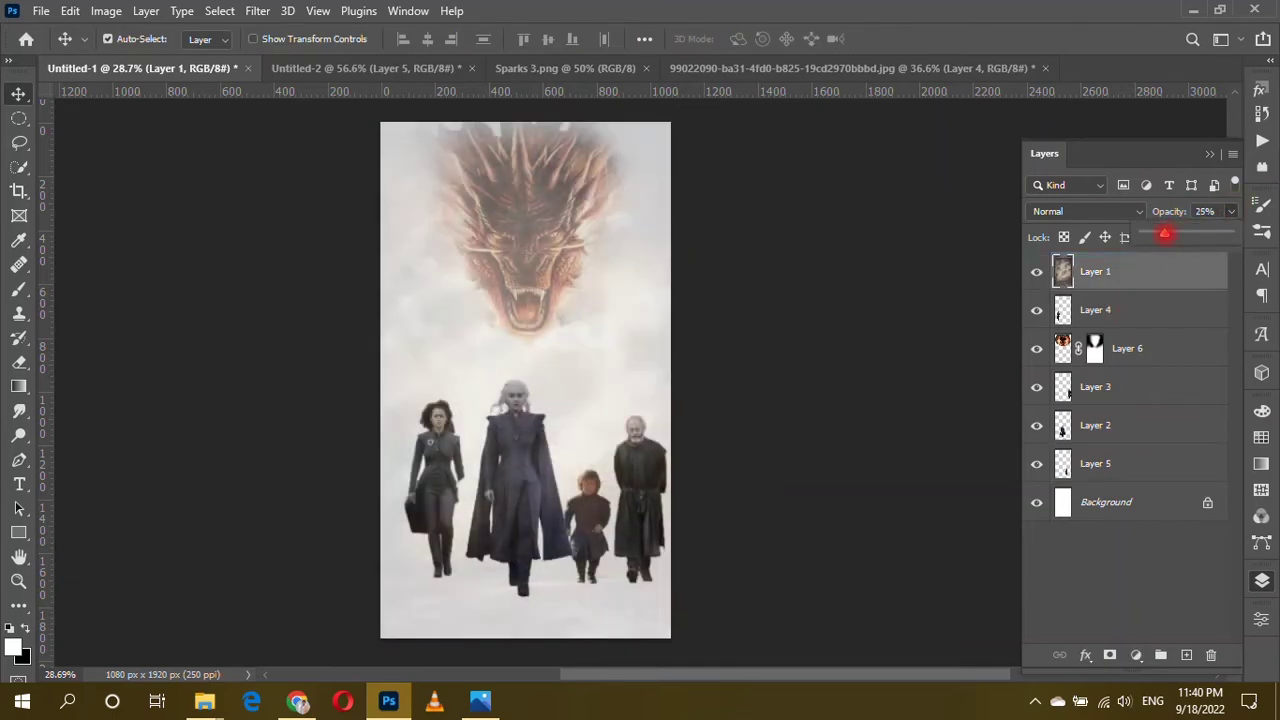
key("Escape")
left_click_drag(1163, 277, 1171, 490)
mouse_move(1231, 211)
left_mouse_down()
mouse_move(1229, 232)
mouse_move(1165, 233)
left_mouse_up()
left_click(829, 294)
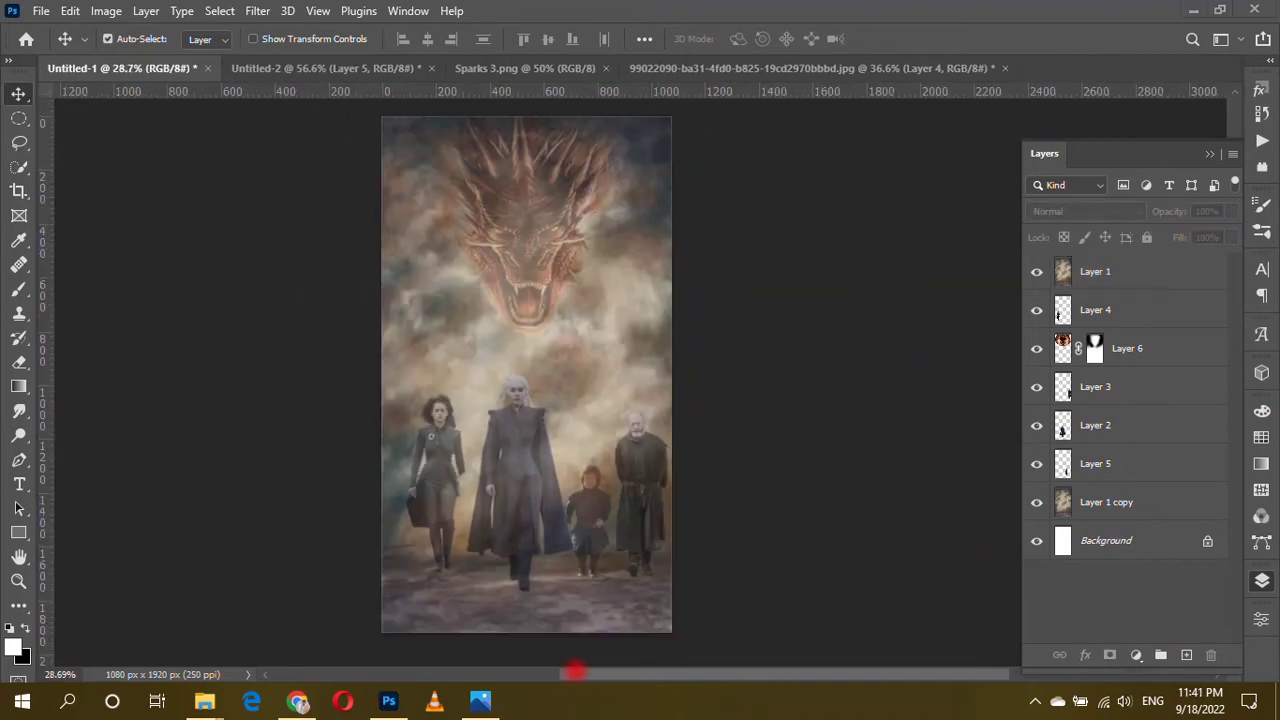
Add layer masks to character Layers 2, 5, 3 and 4.
scroll(491, 583, "up", 5)
left_click(1098, 376)
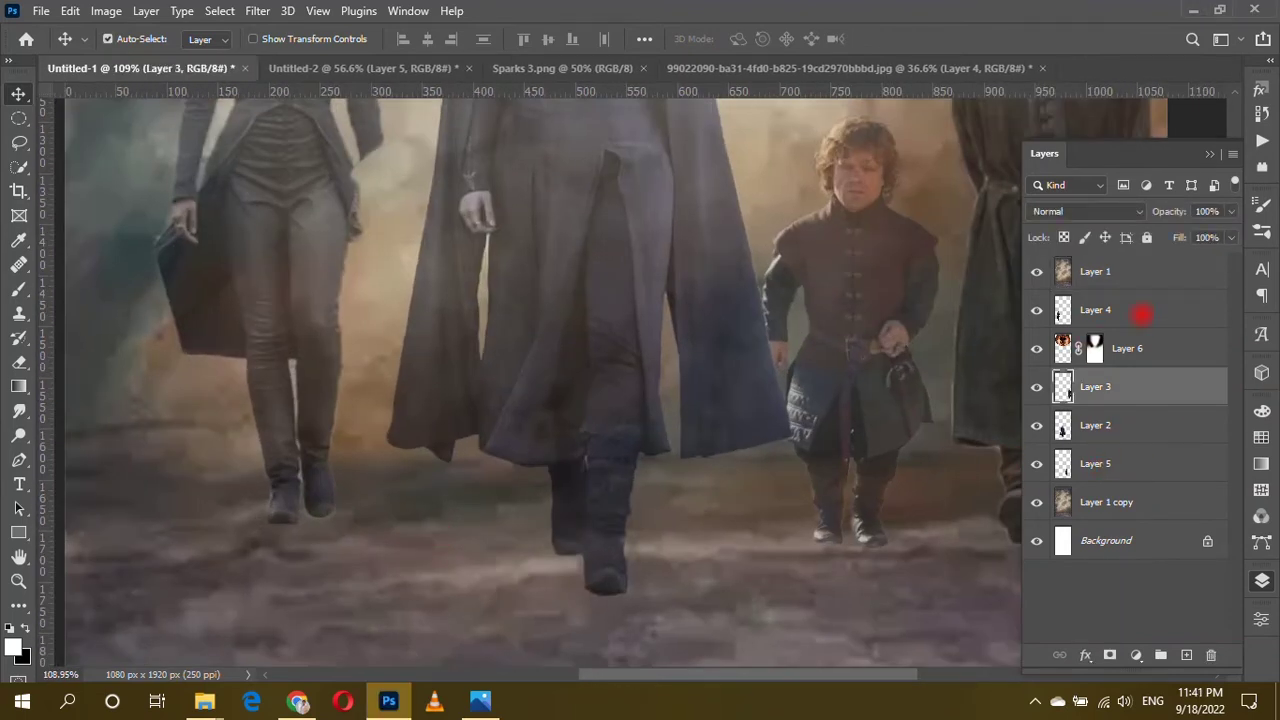
left_click(1098, 425)
left_click(1109, 654)
key("b")
scroll(437, 480, "down", 2)
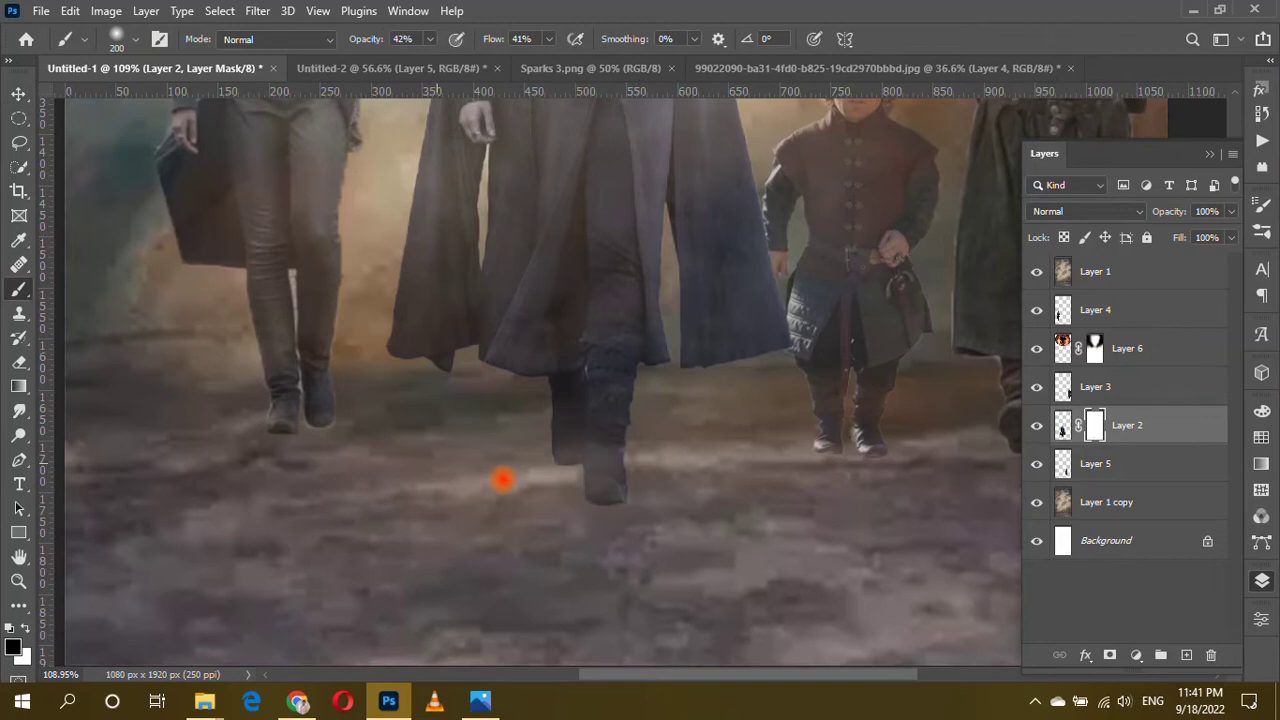
left_click(1095, 463)
left_click(1109, 654)
scroll(371, 443, "right", 3)
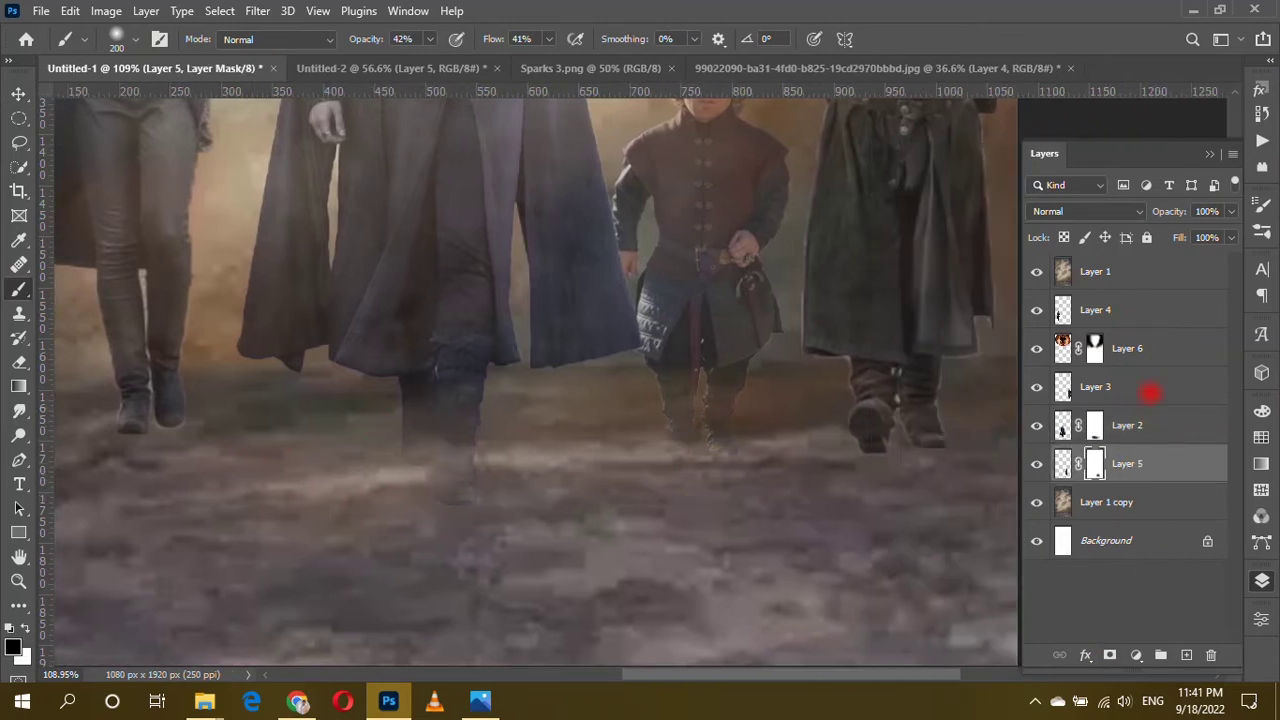
left_click(1145, 402)
left_click(1109, 654)
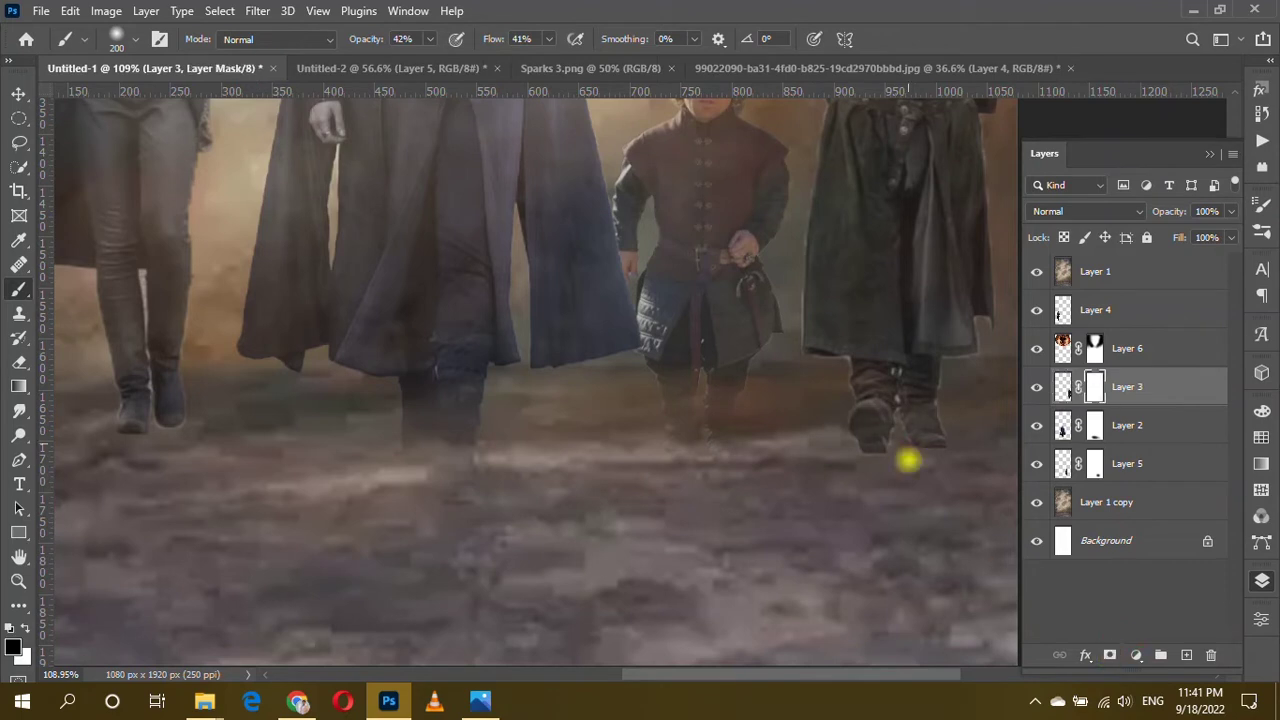
left_click(1145, 310)
scroll(937, 397, "left", 3)
left_click(1109, 654)
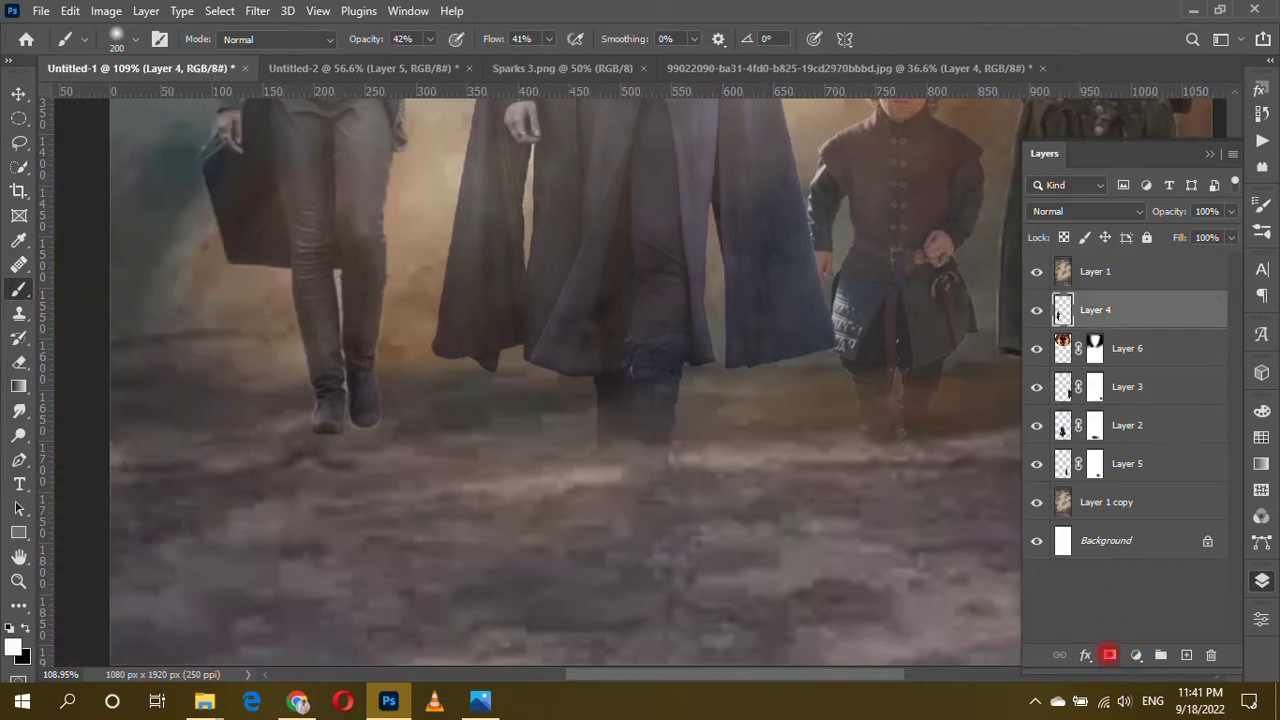
Fade the character layers to about 73–84% opacity, Layer 4 at 73%.
scroll(328, 561, "down", 5)
scroll(517, 234, "down", 2)
scroll(477, 531, "up", 2)
scroll(503, 423, "up", 2)
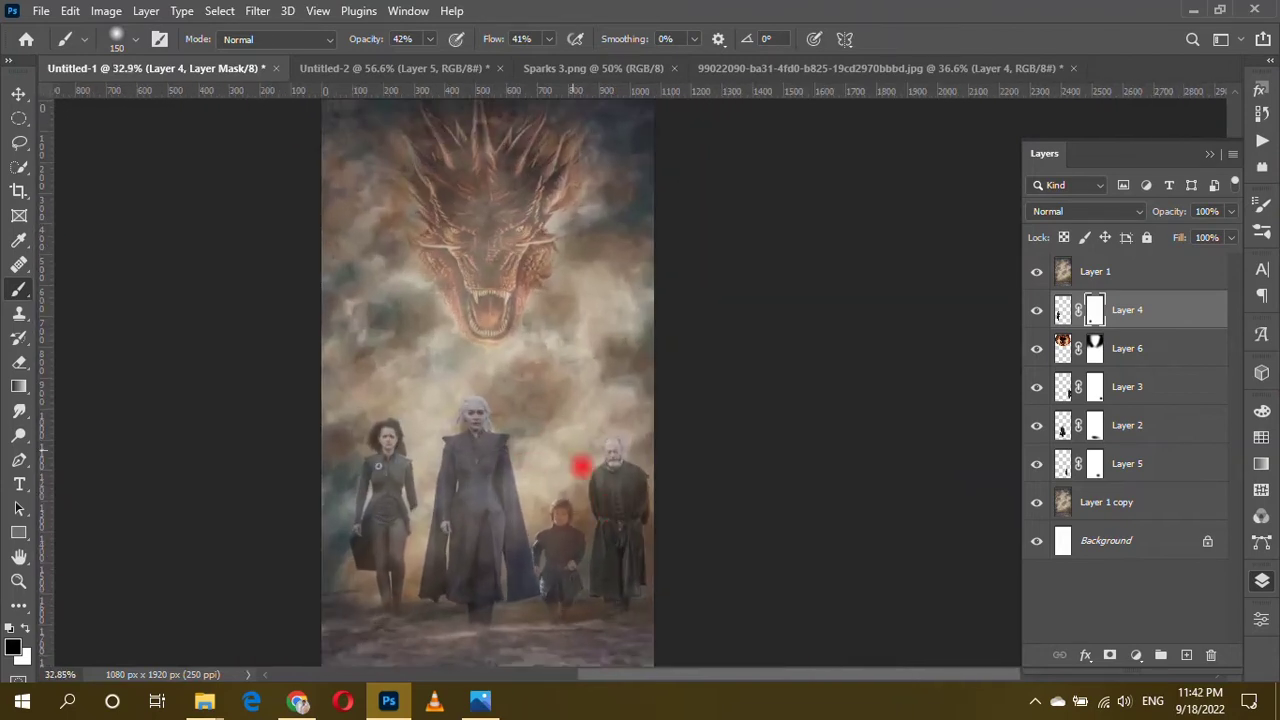
key("ctrl+2")
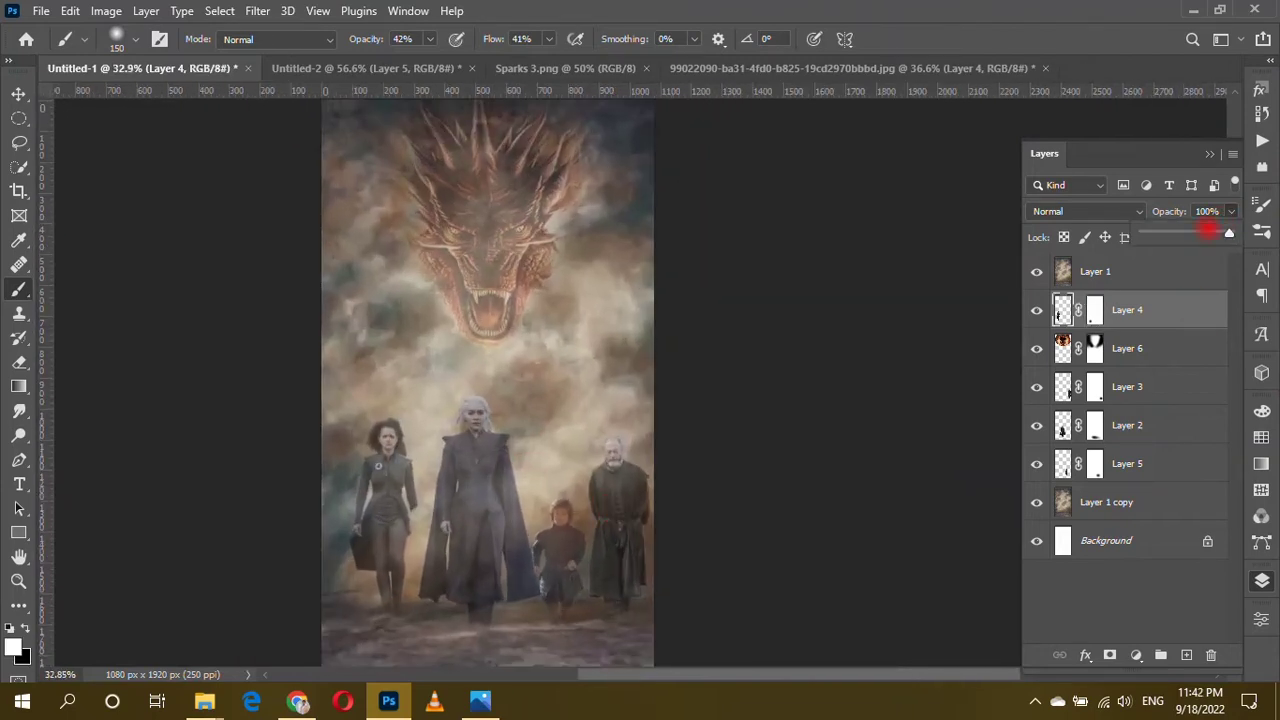
left_click_drag(1210, 230, 1206, 232)
left_click(1168, 368)
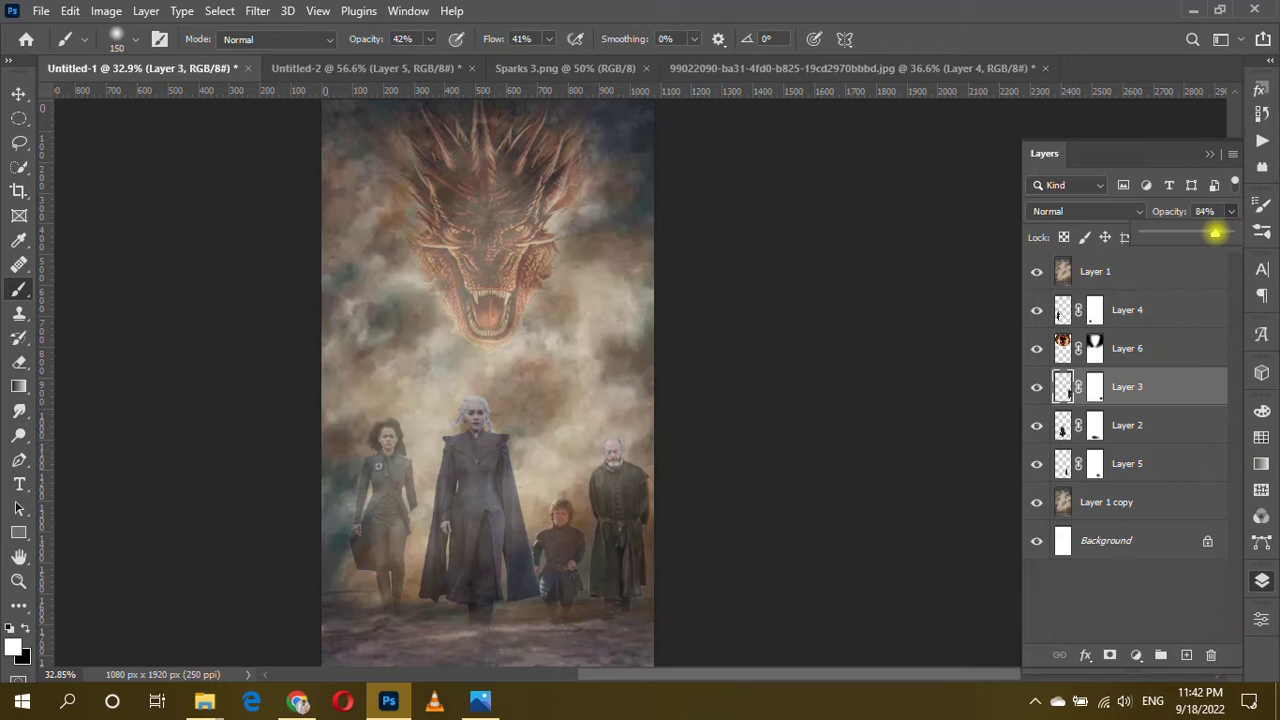
left_click(1158, 463)
scroll(663, 509, "down", 2)
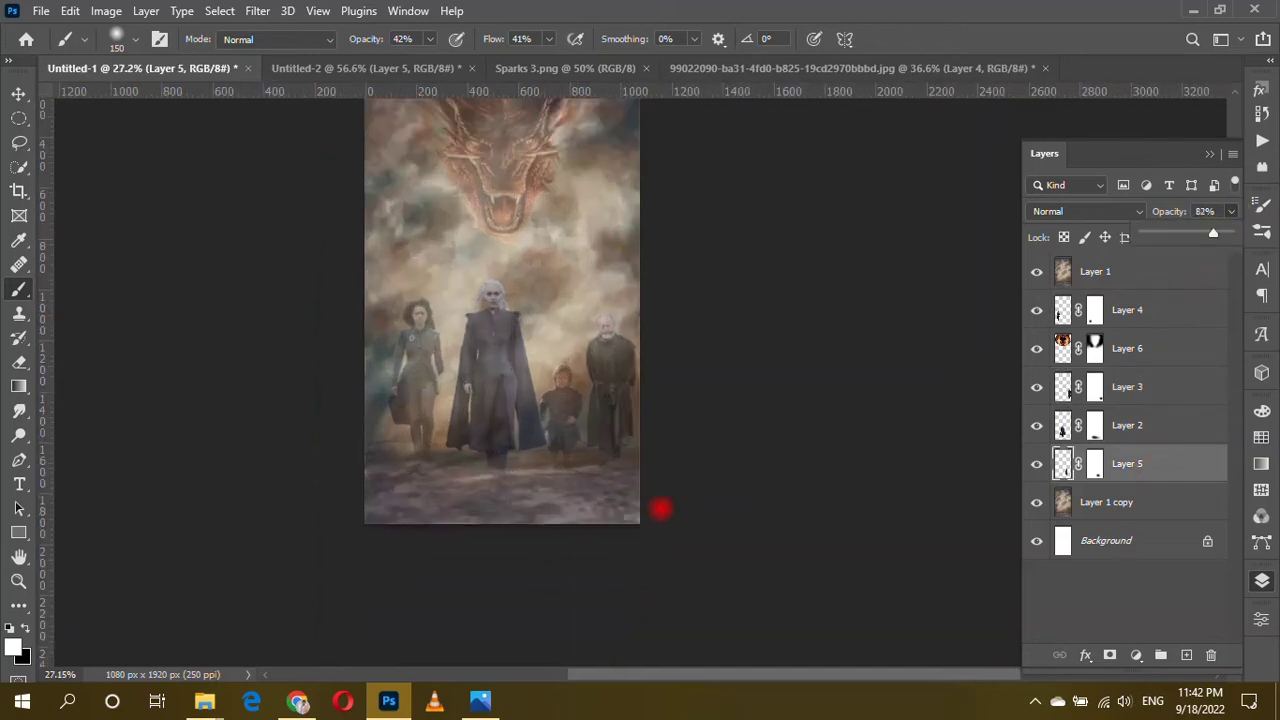
key("v")
scroll(749, 514, "up", 2)
left_click(720, 523)
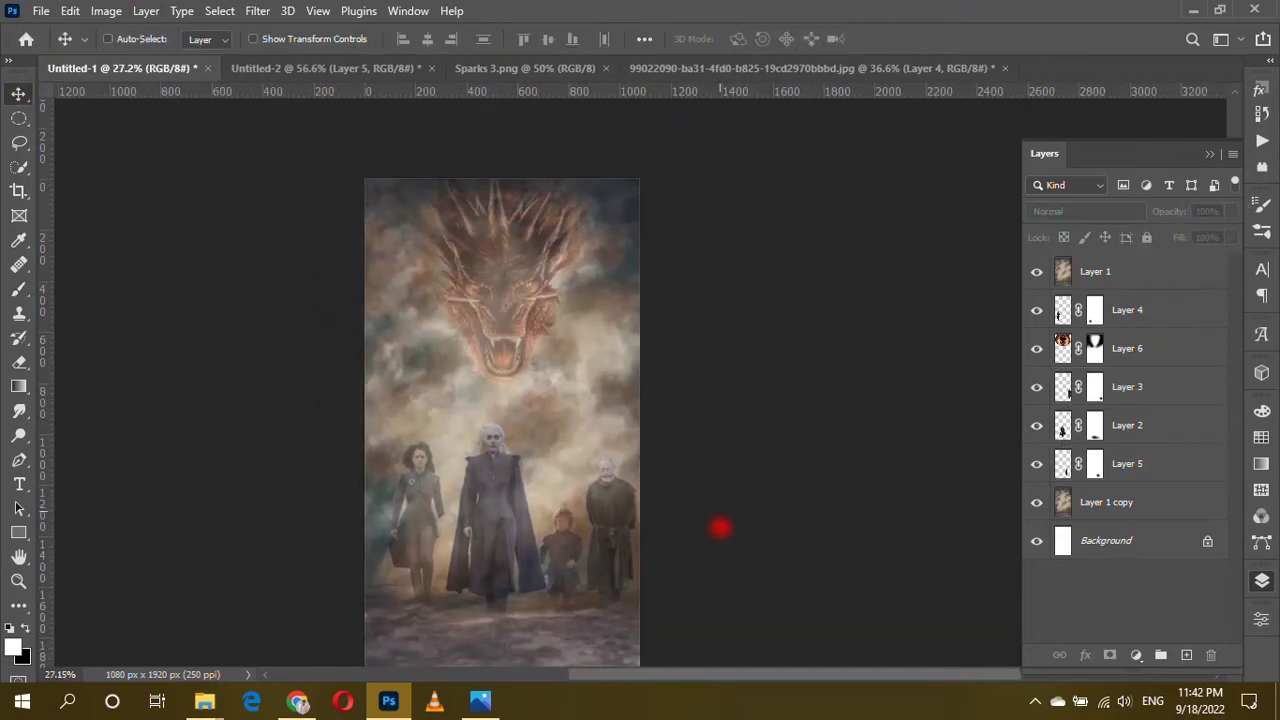
Bring the sword into the poster and scale it narrower at the lower right.
left_click(314, 68)
mouse_move(586, 380)
left_mouse_down()
mouse_move(160, 85)
mouse_move(443, 506)
left_mouse_up()
key("ctrl+t")
mouse_move(617, 663)
left_mouse_down()
mouse_move(580, 514)
mouse_move(471, 518)
mouse_move(543, 523)
left_mouse_up()
scroll(543, 525, "up", 2)
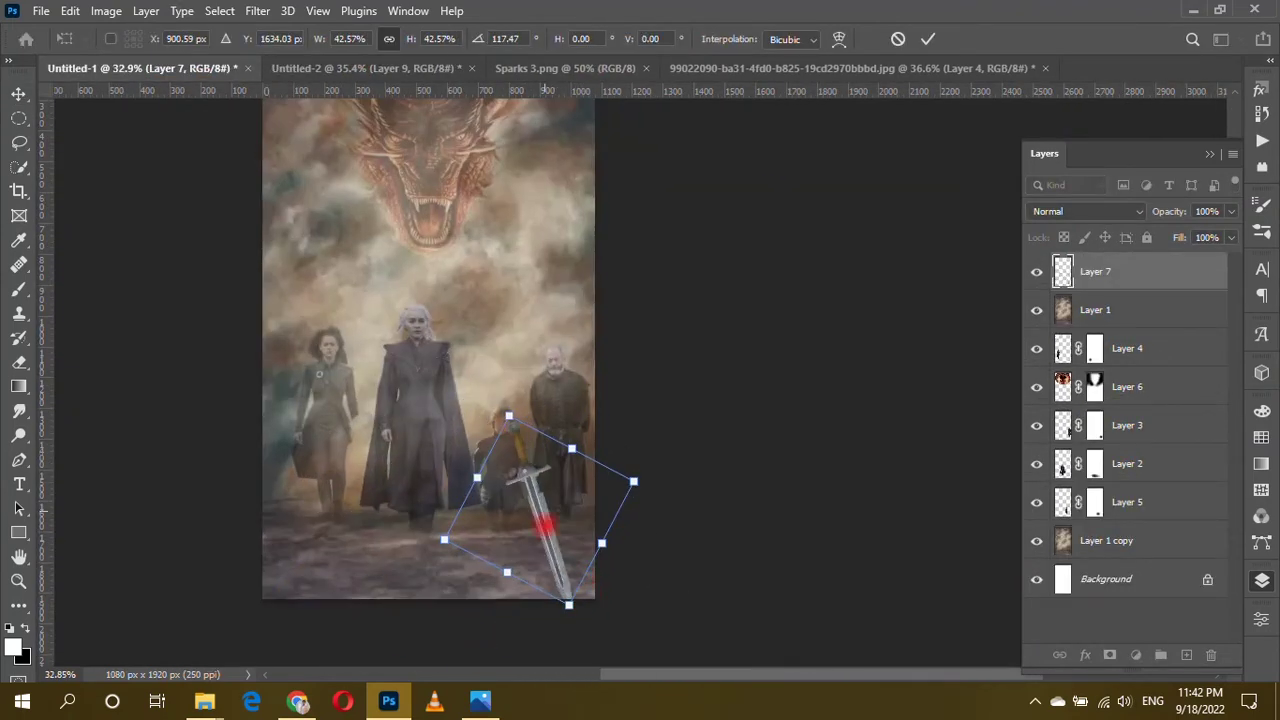
key("Escape")
key("ctrl+t")
mouse_move(580, 503)
left_mouse_down()
mouse_move(548, 503)
mouse_move(580, 563)
left_mouse_up()
scroll(545, 503, "up", 2)
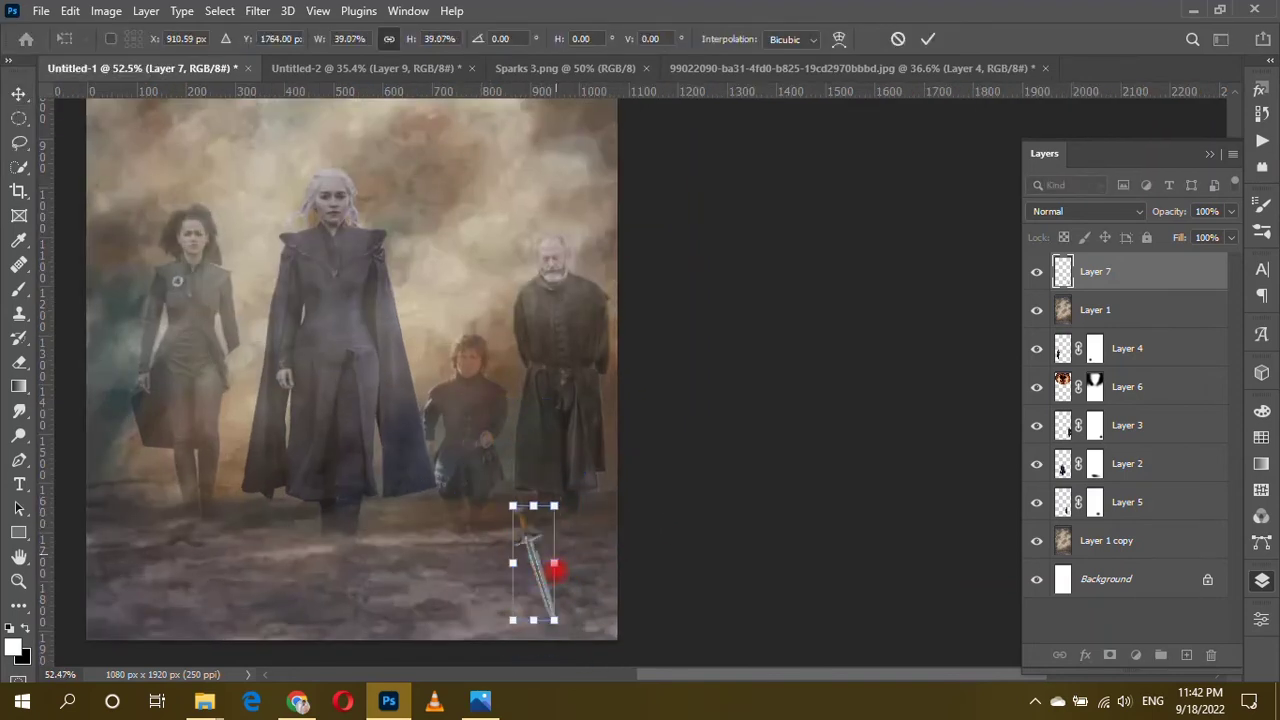
key("Return")
Mask the sword layer, pick a hard round brush, and duplicate the sword leftward.
left_click(1109, 655)
left_click(19, 362)
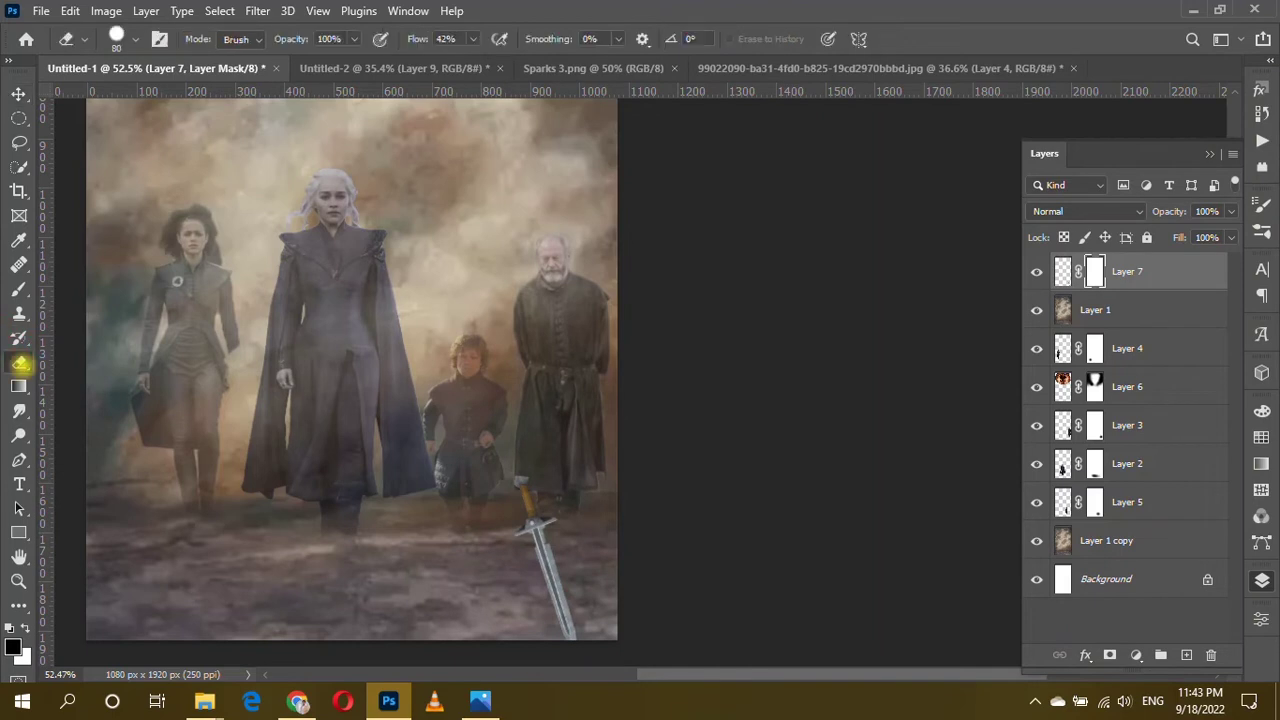
scroll(589, 485, "down", 3)
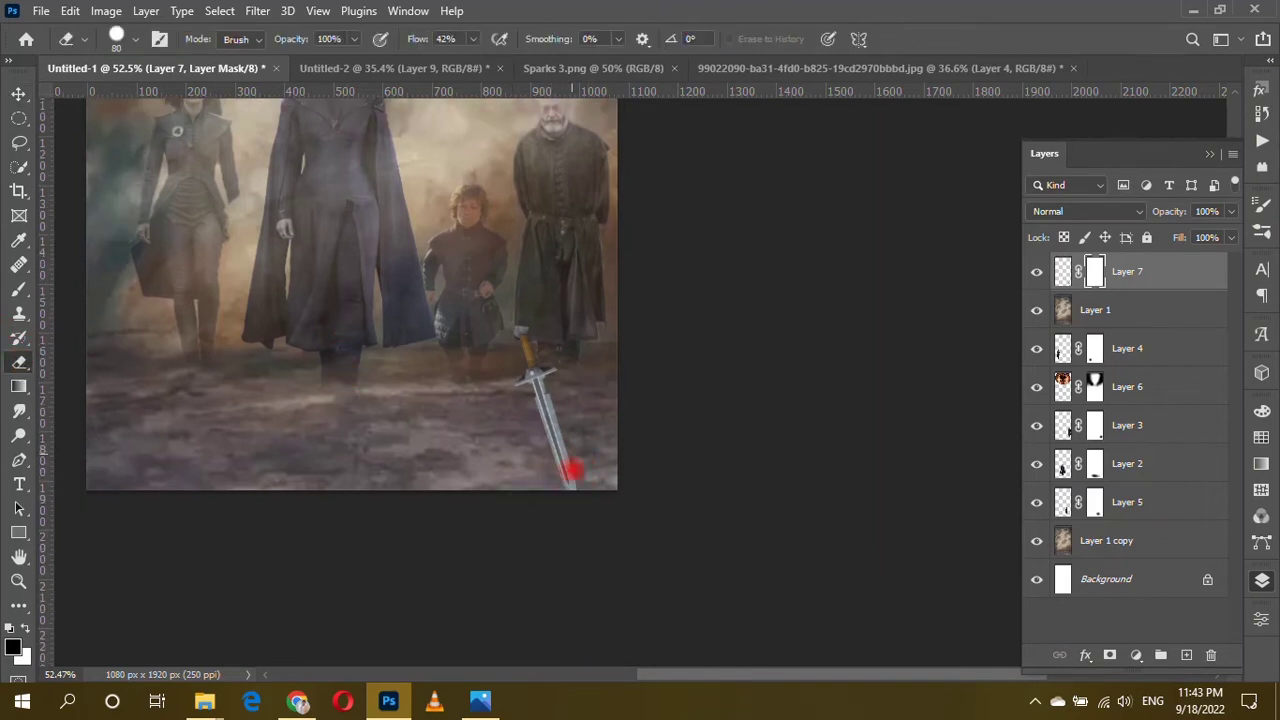
key("b")
right_click(555, 492)
double_click(560, 457)
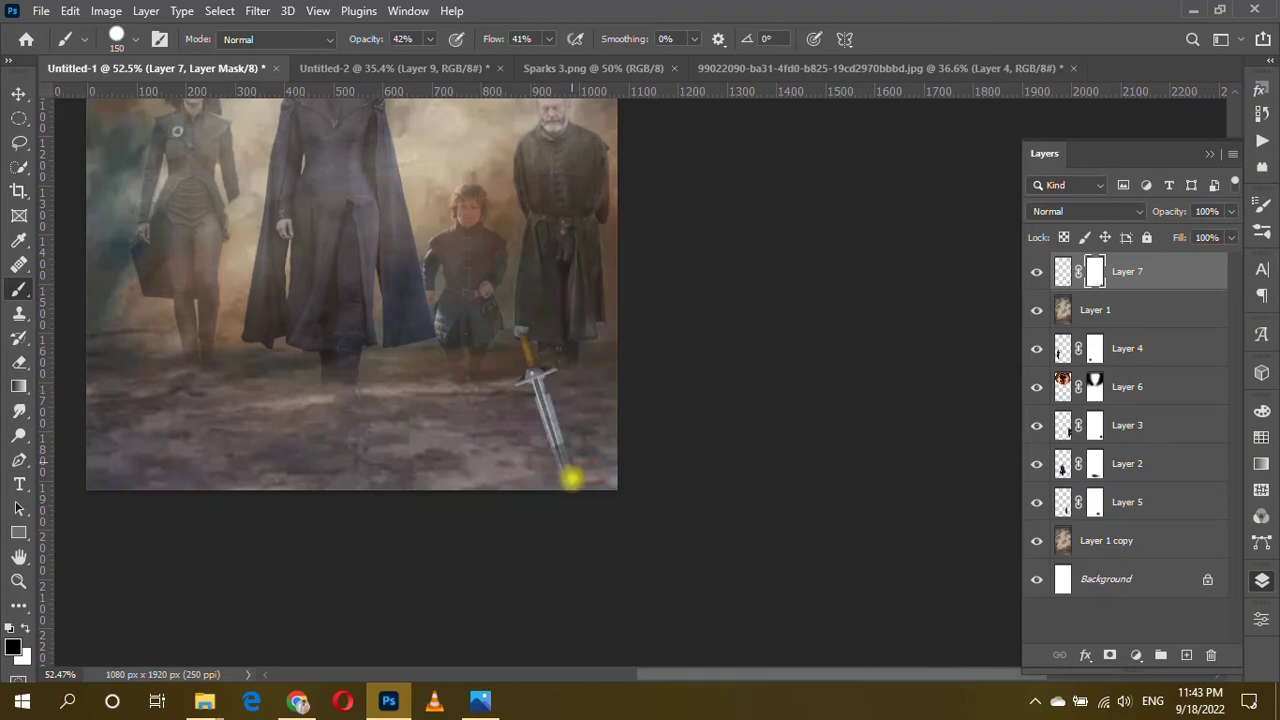
key("v")
mouse_move(541, 392)
left_mouse_down("alt")
mouse_move(476, 392)
mouse_move(497, 417)
mouse_move(512, 385)
mouse_move(130, 395)
left_mouse_up("alt")
Commit the copied sword's transform and add more sword copies on the left.
key("ctrl+t")
key("Return")
mouse_move(139, 447)
left_mouse_down()
mouse_move(206, 434)
mouse_move(109, 429)
left_mouse_up()
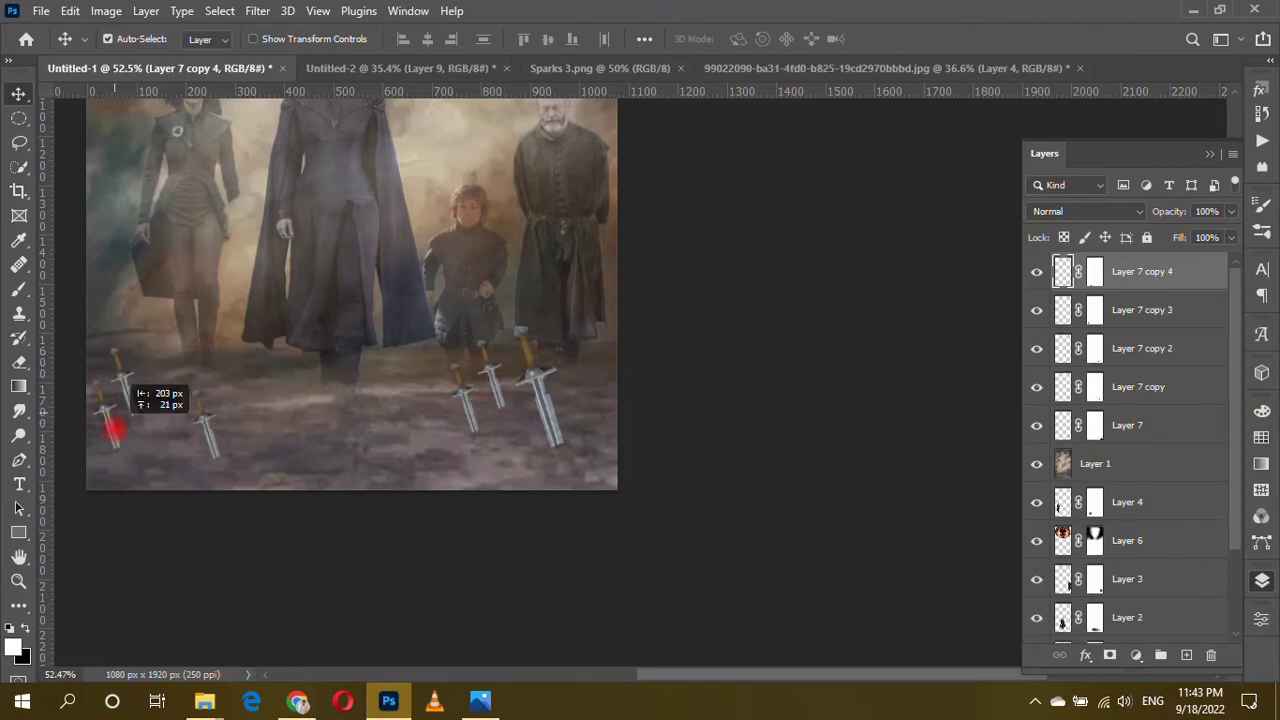
key("ctrl+j")
Bring another sword from the sword document into the poster and resize it.
left_click(545, 400)
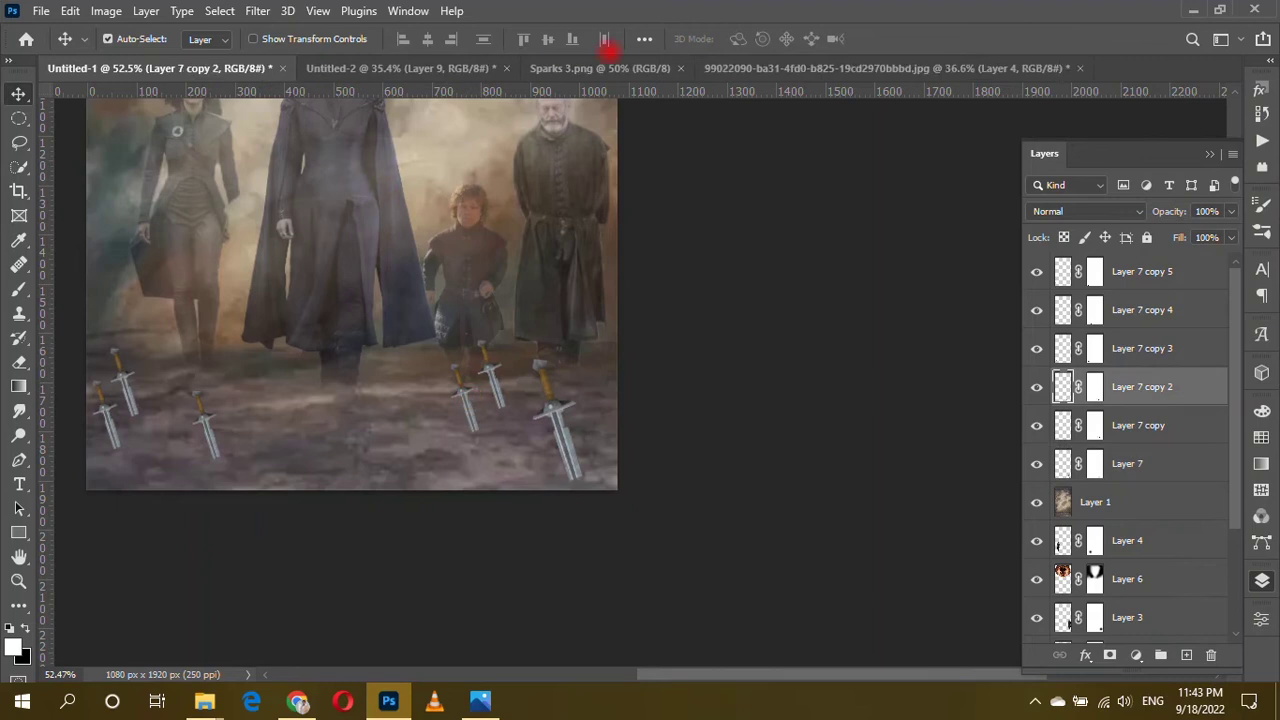
left_click(400, 68)
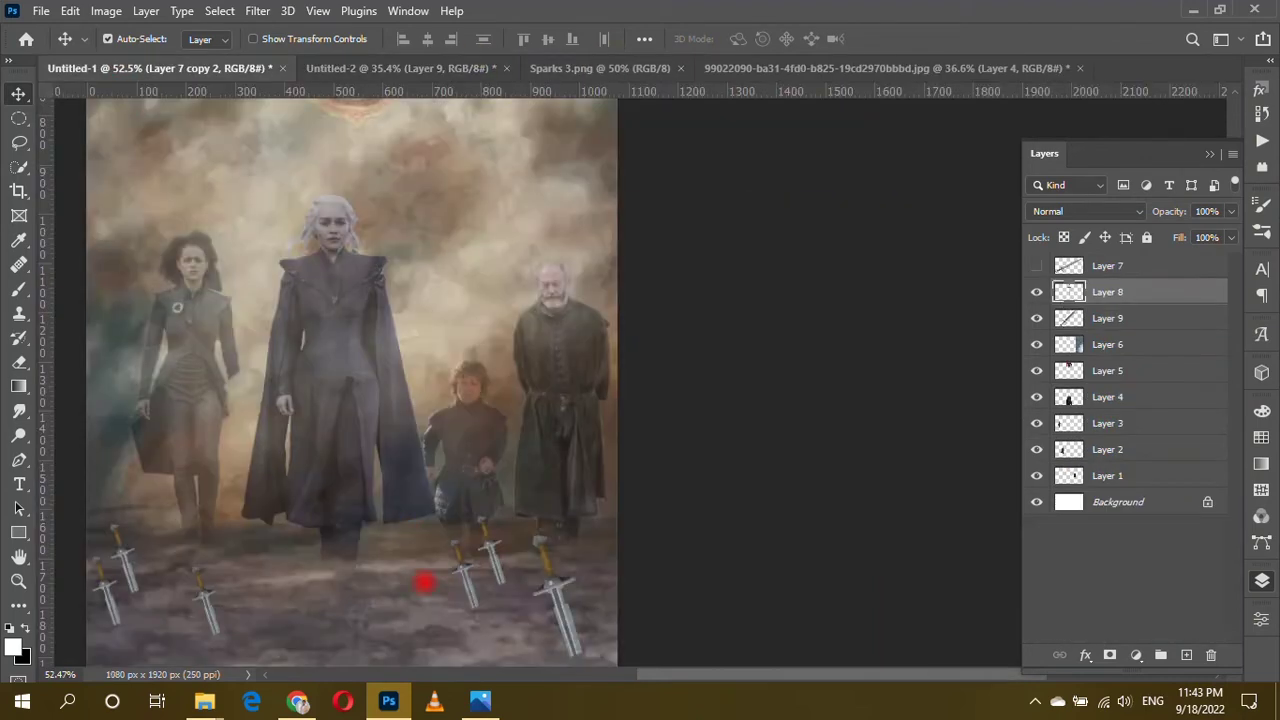
key("ctrl+t")
mouse_move(120, 68)
left_mouse_down()
mouse_move(423, 470)
mouse_move(378, 487)
mouse_move(522, 470)
left_mouse_up()
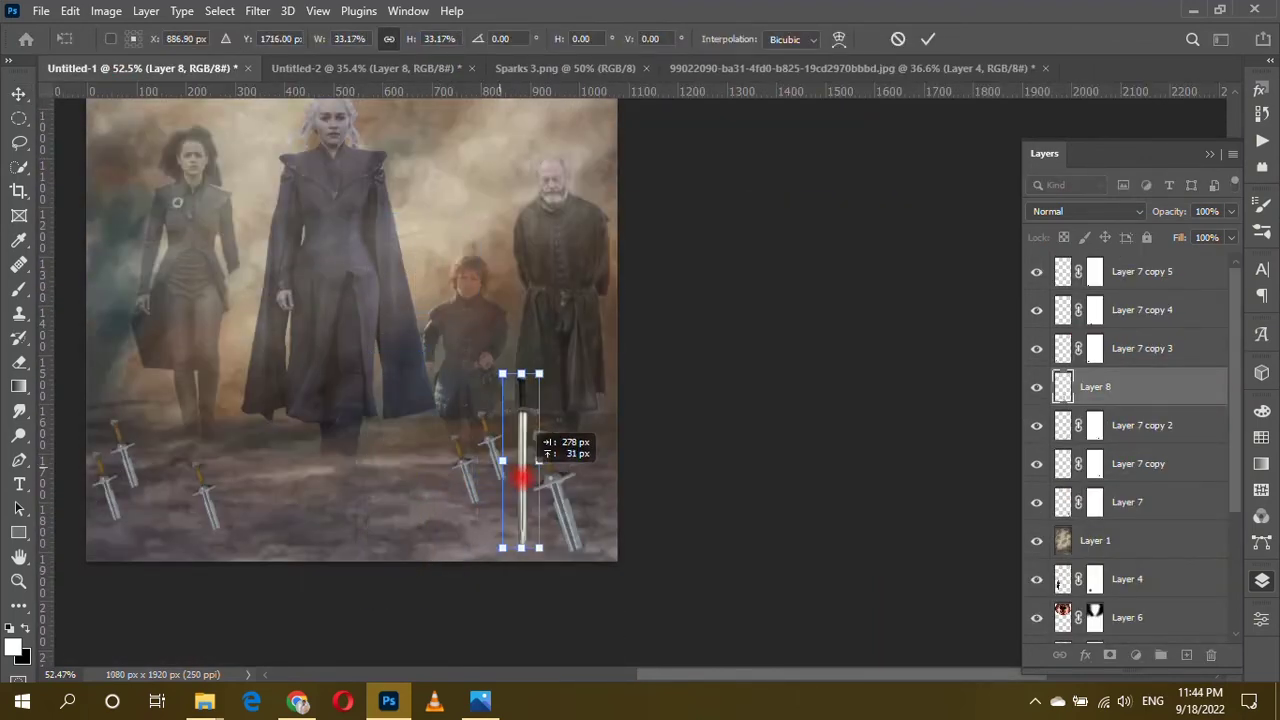
key("Return")
Erase part of the upright sword blade, then Alt-drag two copies, one to the left.
key("e")
left_click(519, 524)
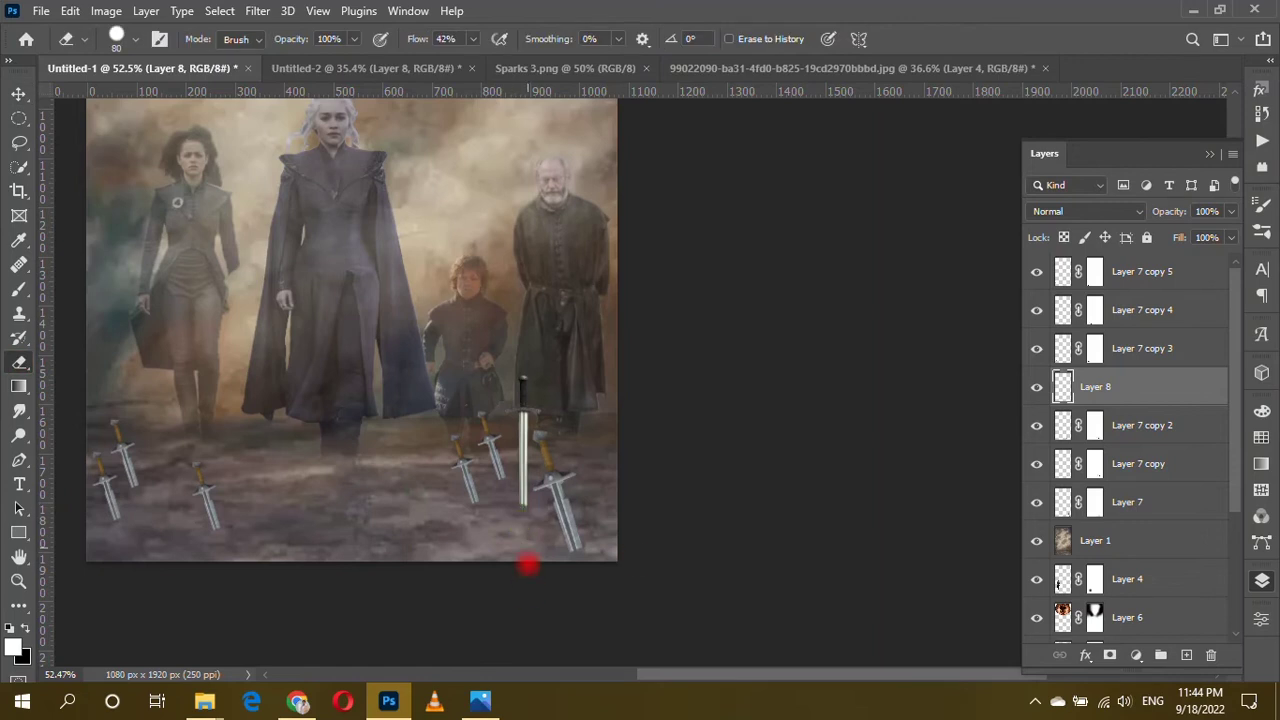
key("v")
left_click_drag(530, 515, 509, 400)
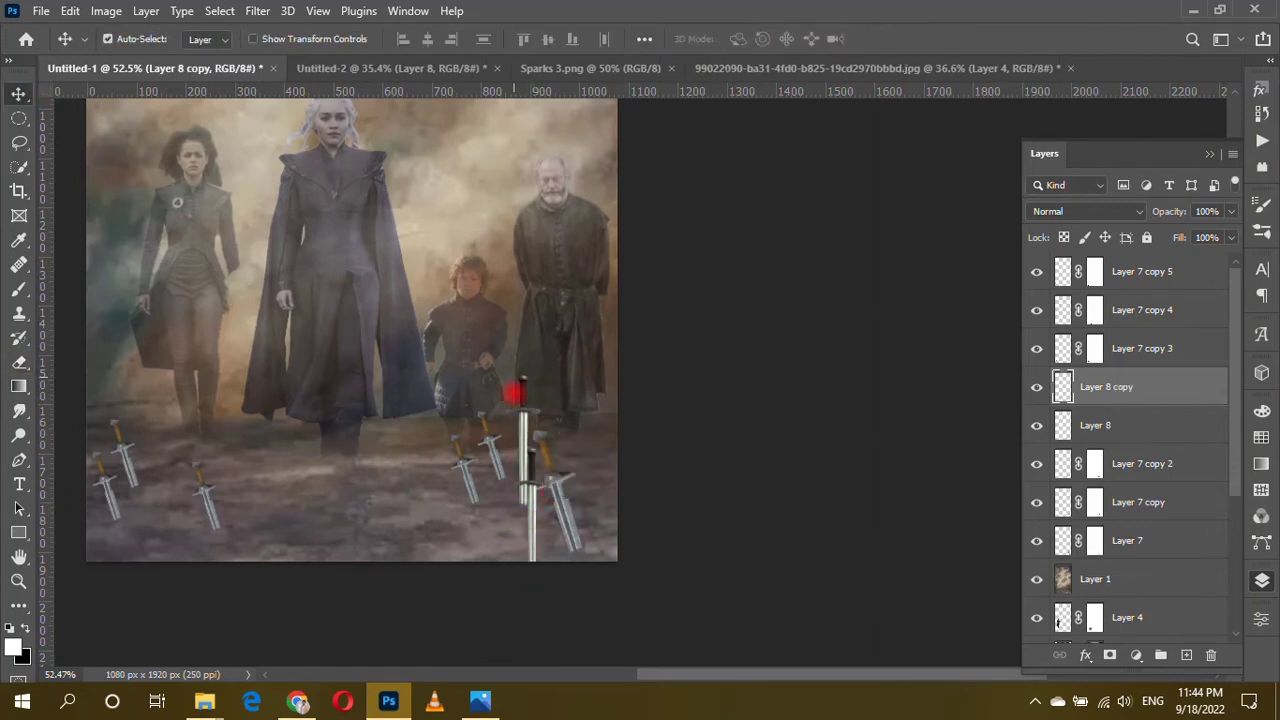
key("ctrl+t")
key("Return")
left_click_drag(537, 521, 145, 512)
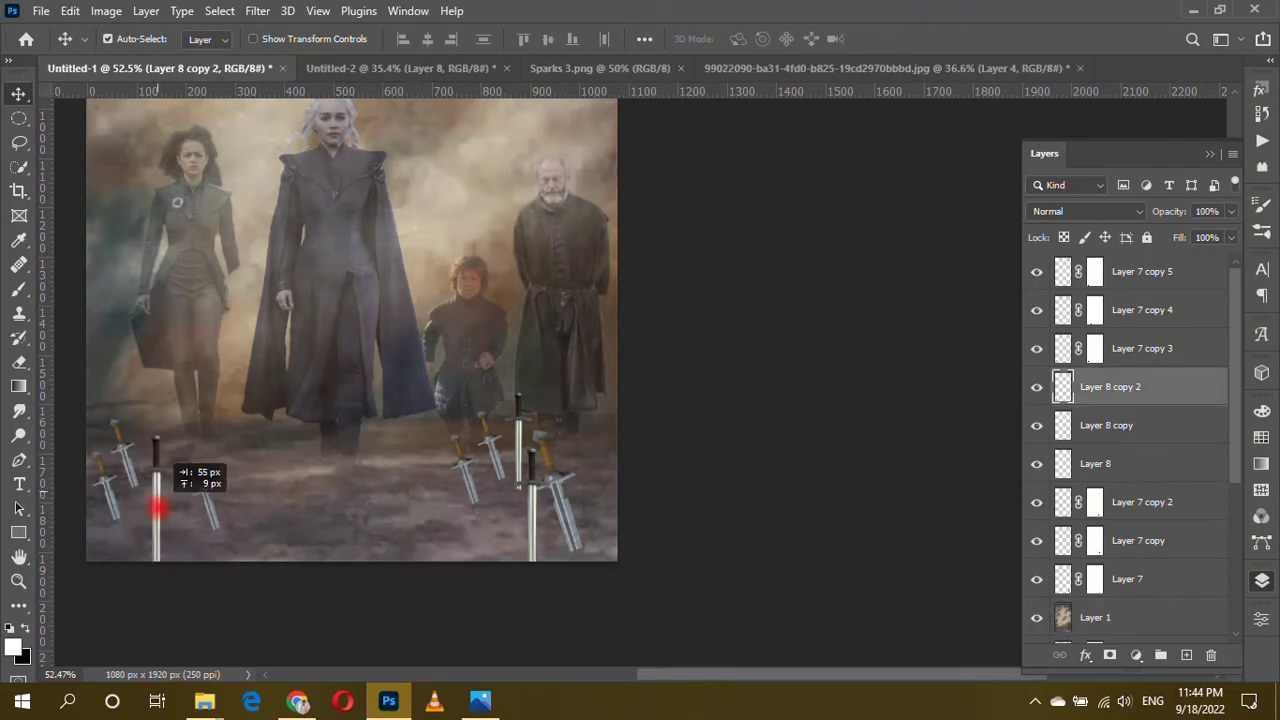
scroll(266, 471, "up", 2)
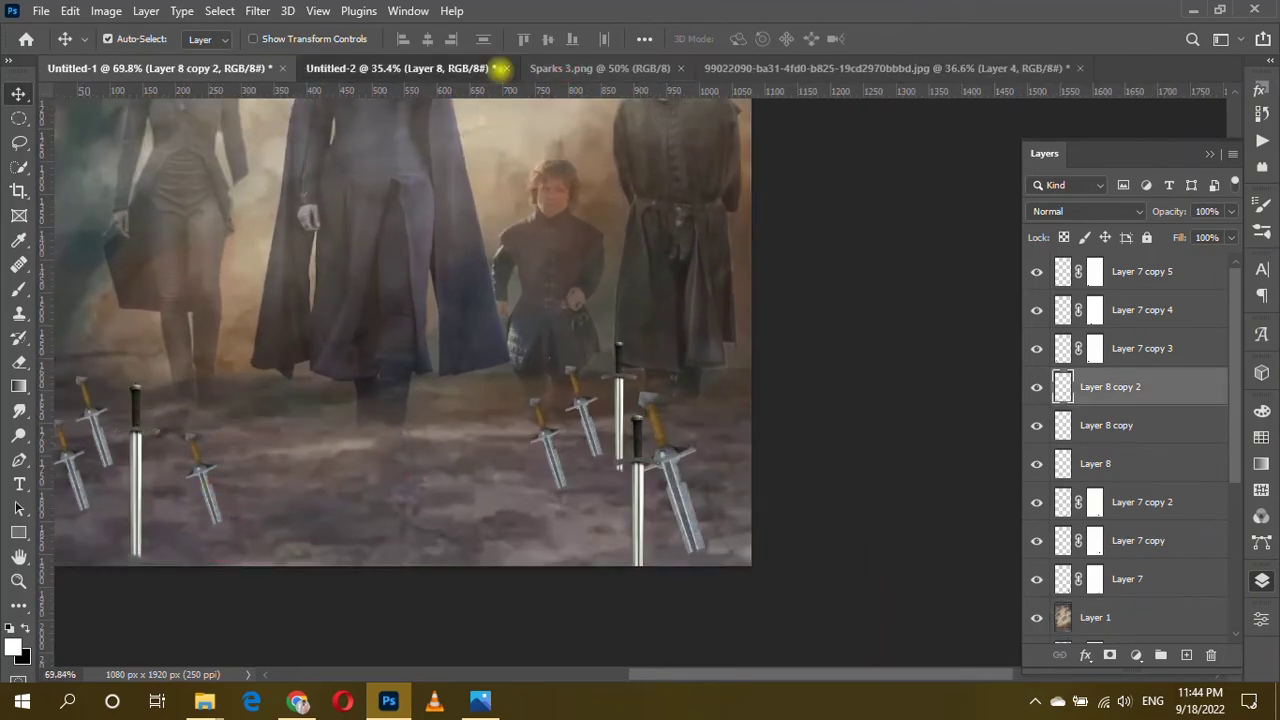
Bring the sword from Untitled-2, scale and tilt it, and move it lower right.
left_click(495, 66)
left_click_drag(578, 362, 411, 514)
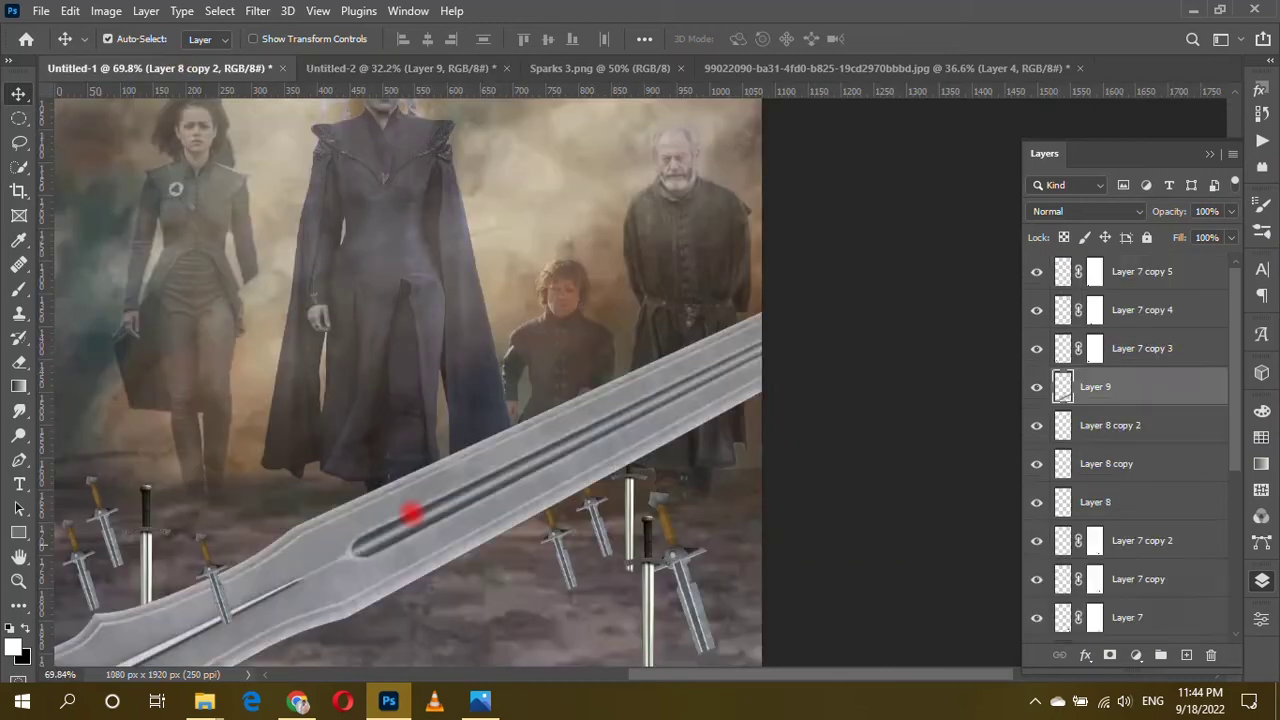
key("ctrl+t")
key("ctrl+0")
mouse_move(749, 351)
left_mouse_down()
mouse_move(423, 474)
mouse_move(460, 617)
left_mouse_up()
key("Return")
left_click_drag(384, 558, 553, 614)
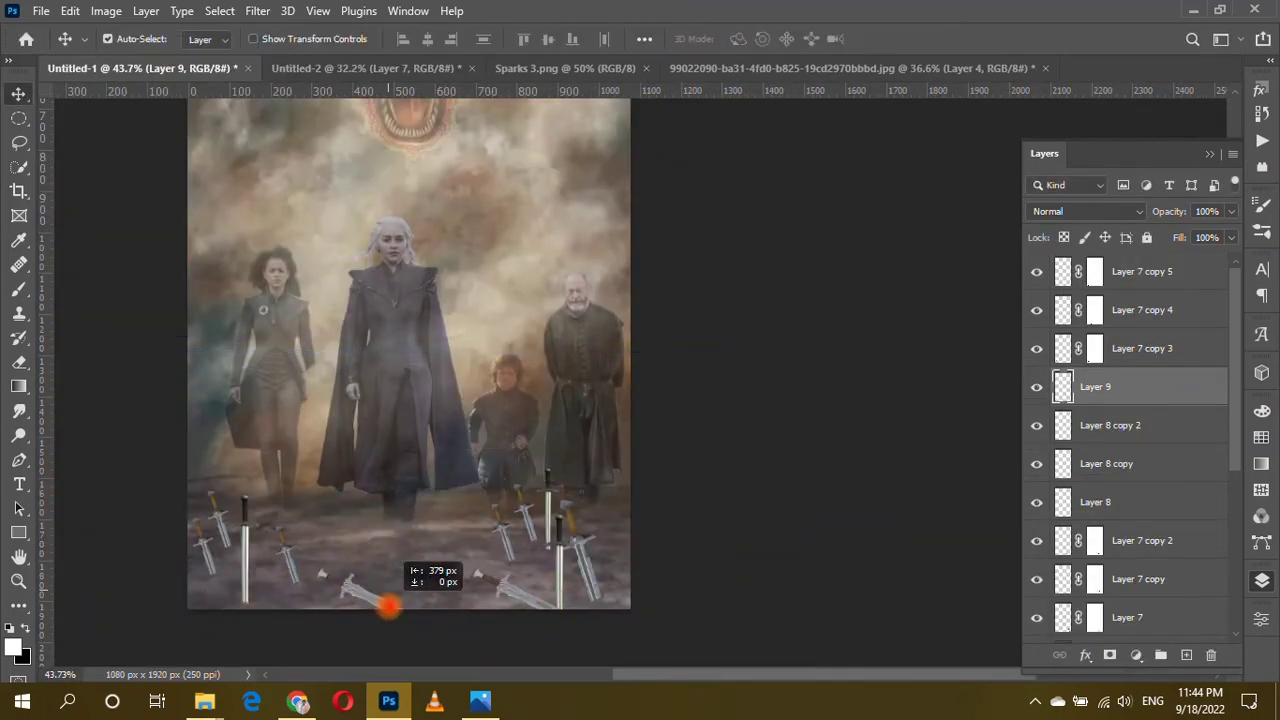
Duplicate the fallen sword, flip one copy horizontally, and place a third copy up-right.
left_click_drag(389, 605, 385, 600)
key("ctrl+t")
right_click(349, 605)
left_click(357, 560)
key("Return")
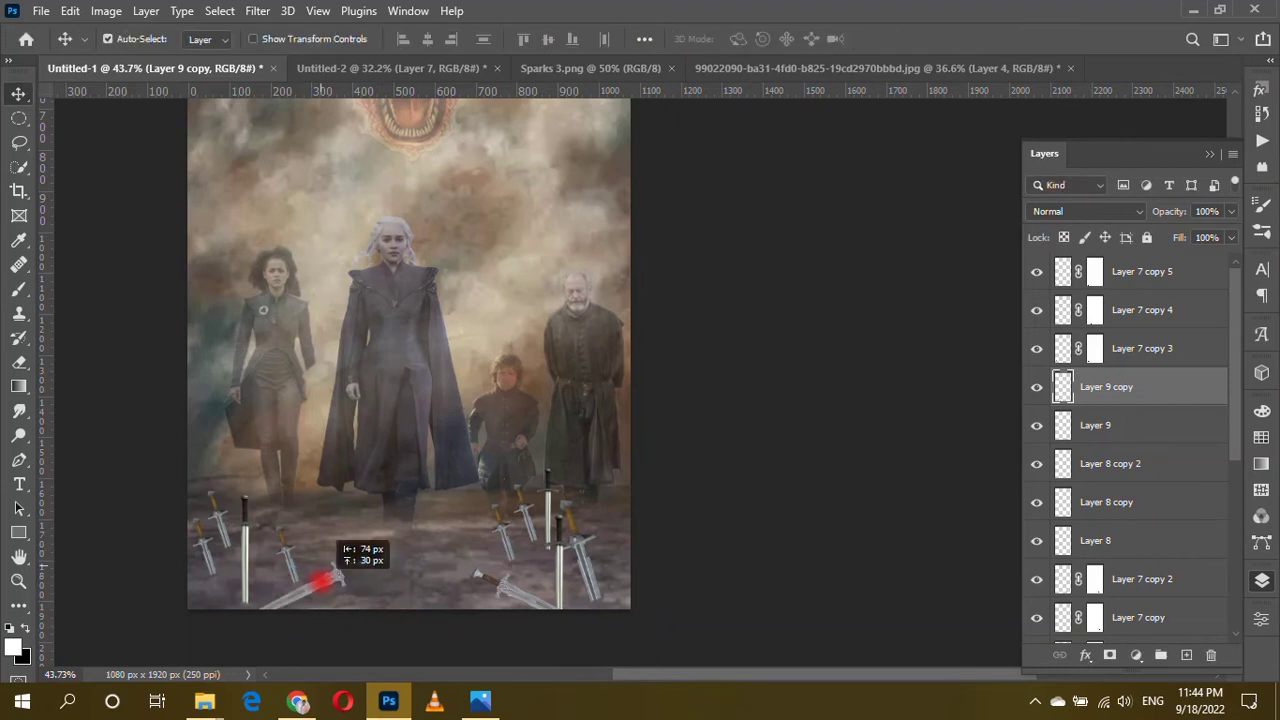
left_click_drag(417, 551, 480, 540)
key("Return")
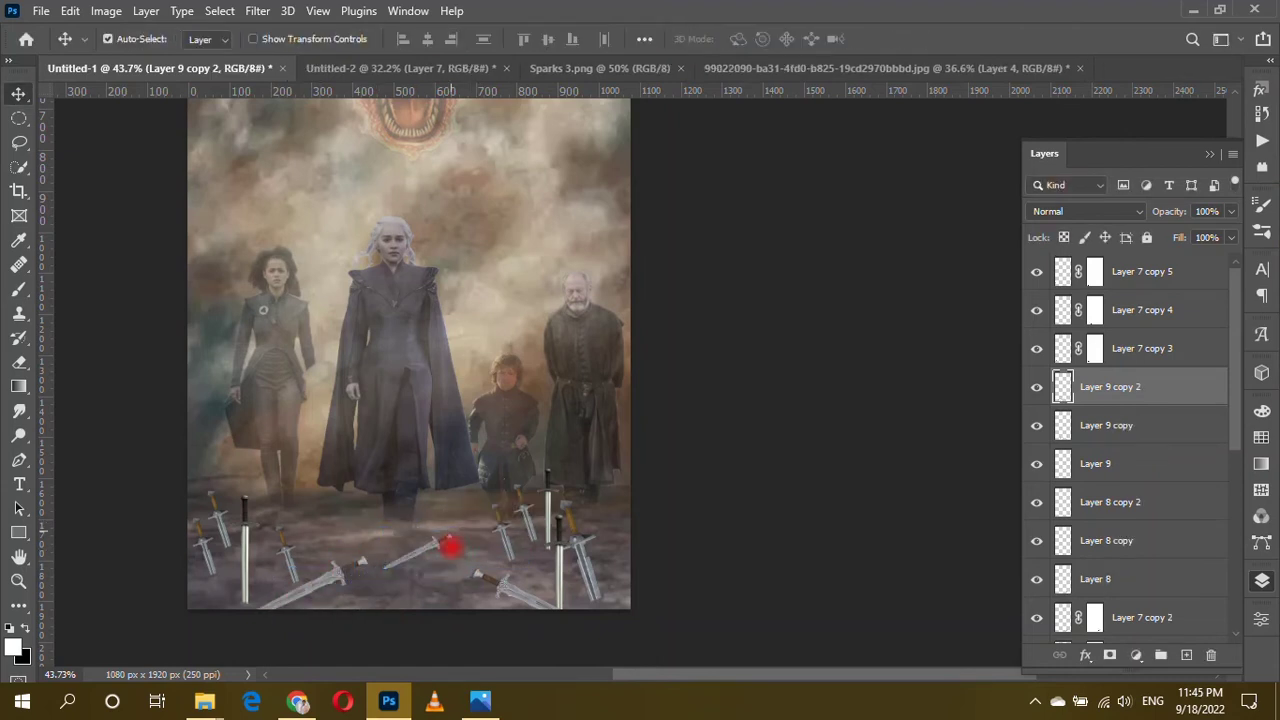
Select Layer 1 in the layer stack and bring up the Sparks 3.png image.
left_click(343, 529)
scroll(409, 466, "down", 2)
scroll(412, 467, "down", 1)
scroll(411, 466, "up", 3)
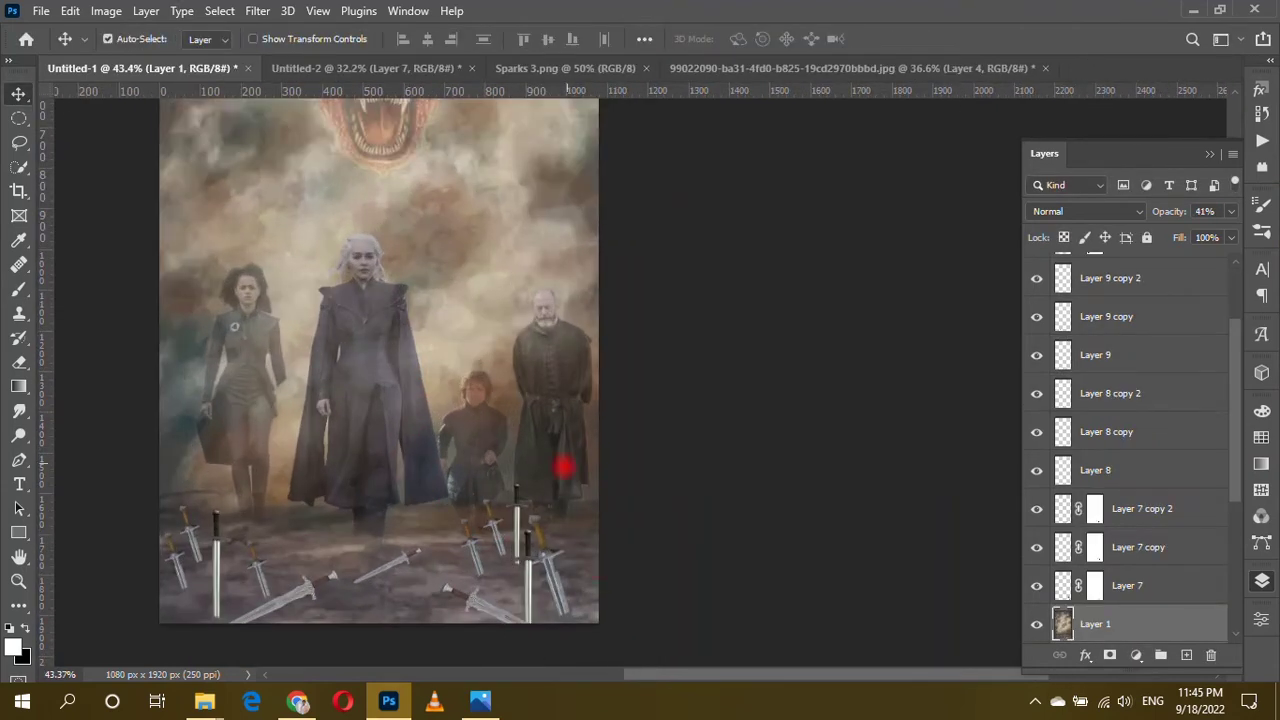
left_click(565, 68)
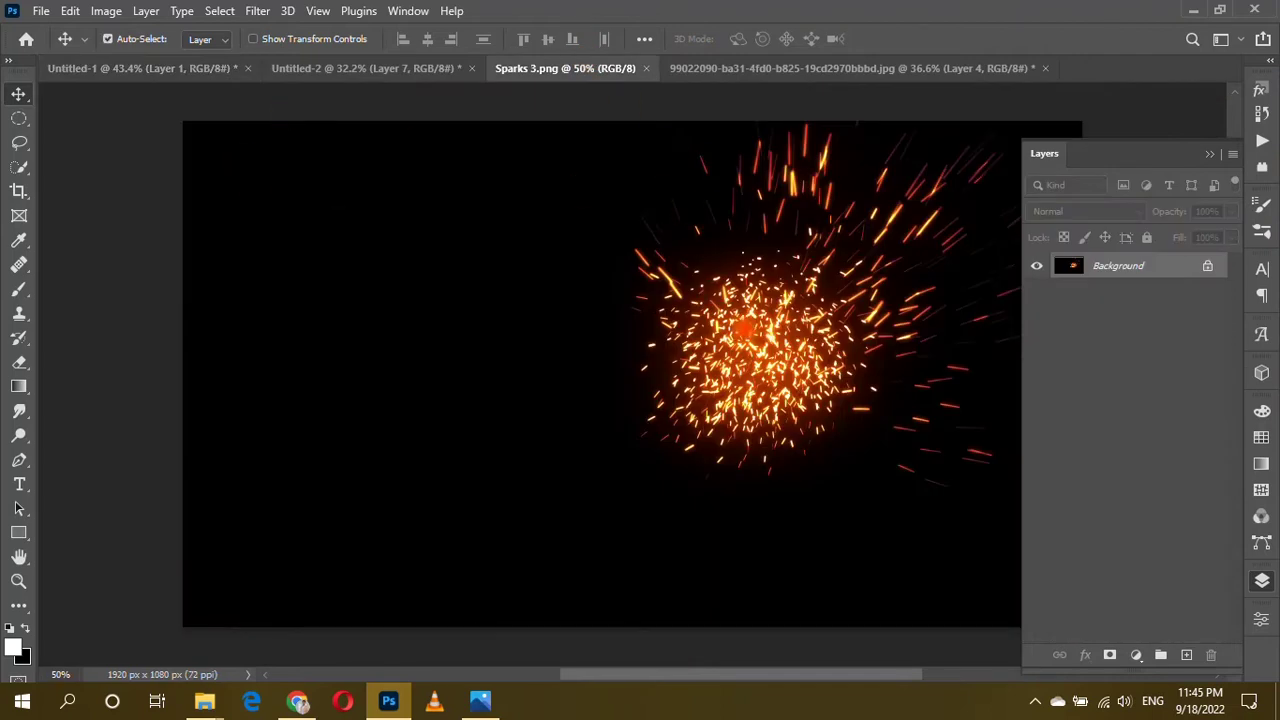
Bring the whole Sparks 3.png image into the poster and squash it to about 40% height.
key("ctrl+a")
mouse_move(730, 325)
left_mouse_down()
mouse_move(165, 68)
mouse_move(440, 370)
left_mouse_up()
scroll(440, 380, "down", 2)
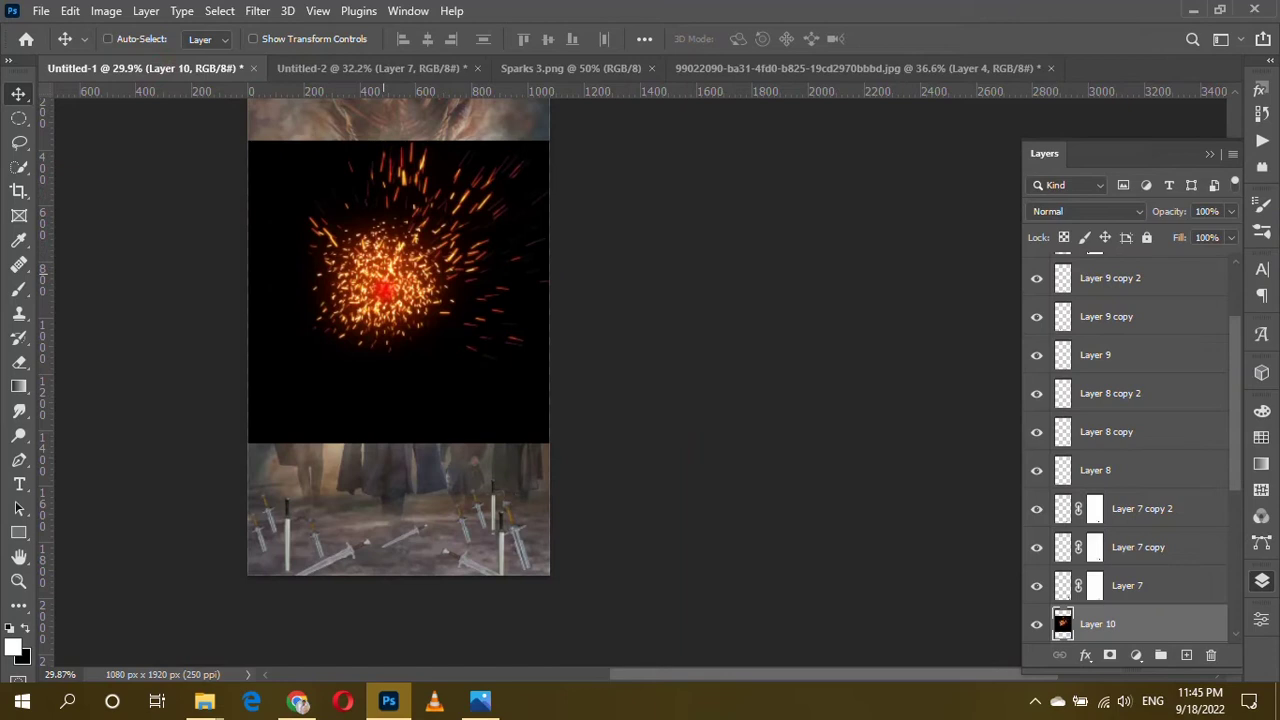
key("ctrl+t")
left_click_drag(307, 441, 307, 263)
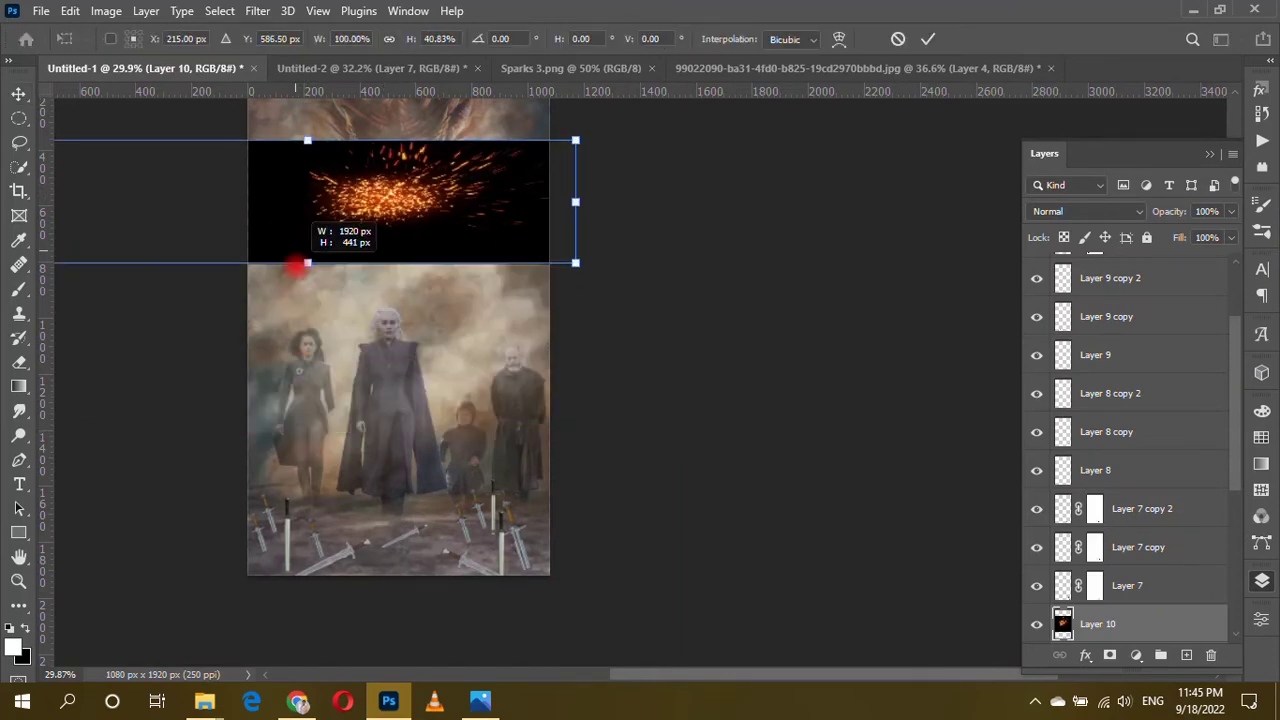
key("Return")
Blend the sparks layer in Screen mode and position it over the dragon's mouth.
left_click(1087, 211)
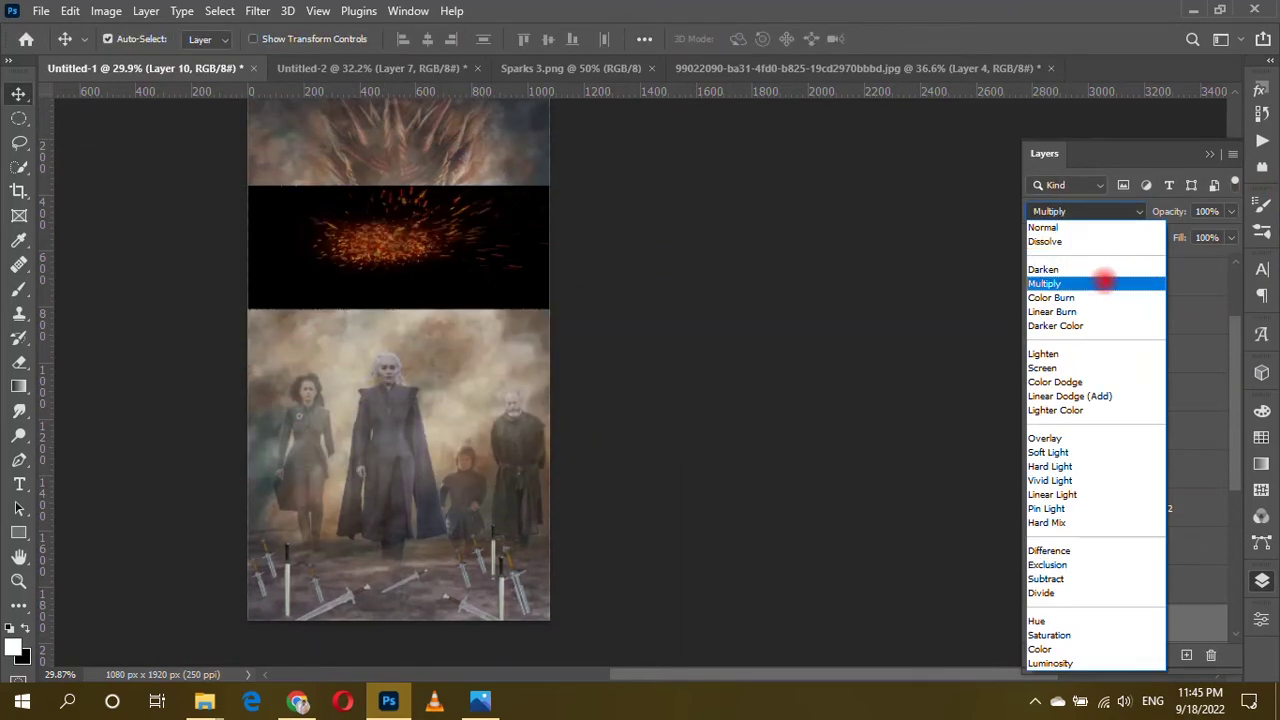
left_click(1105, 381)
left_click(1085, 212)
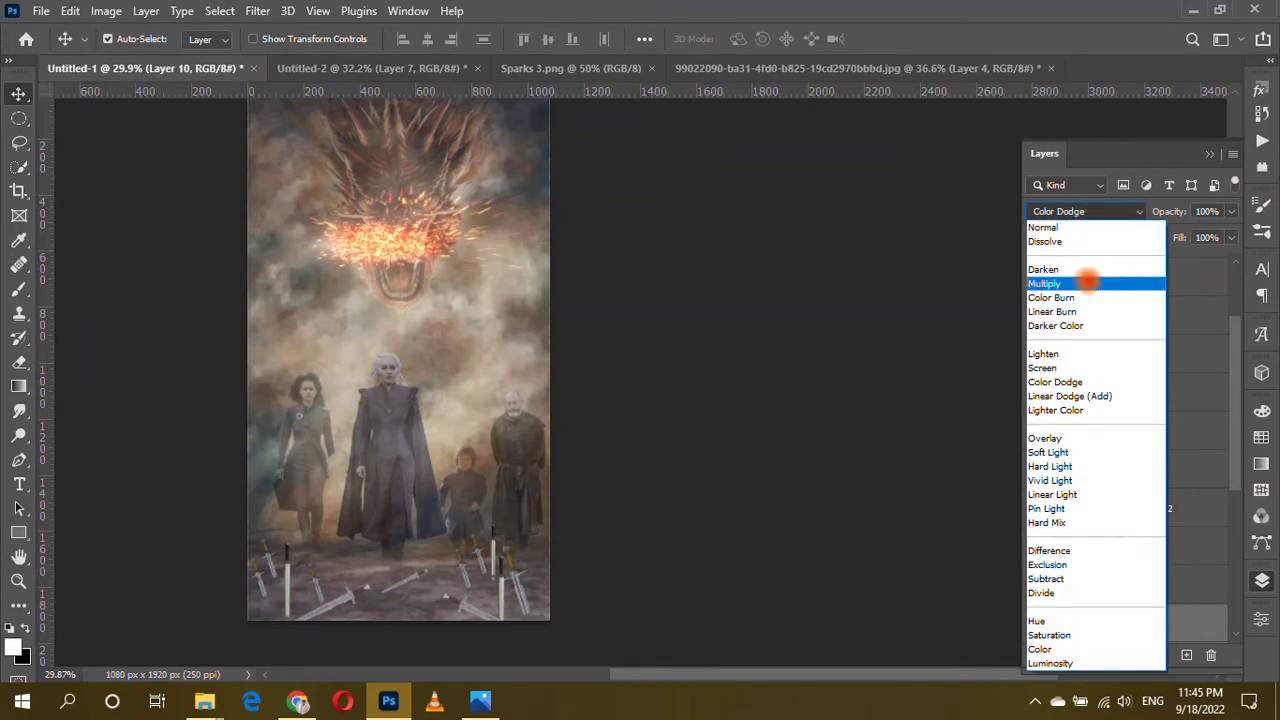
left_click(1097, 369)
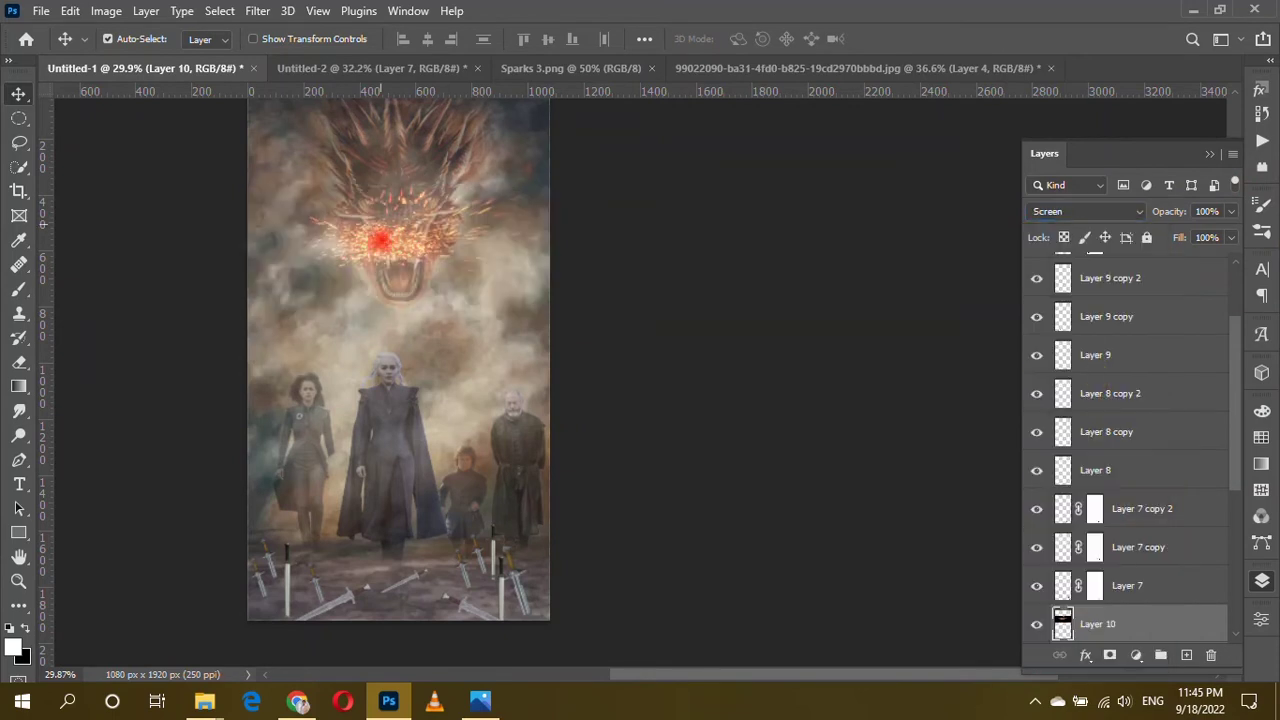
left_click_drag(398, 222, 446, 248)
scroll(446, 248, "up", 5)
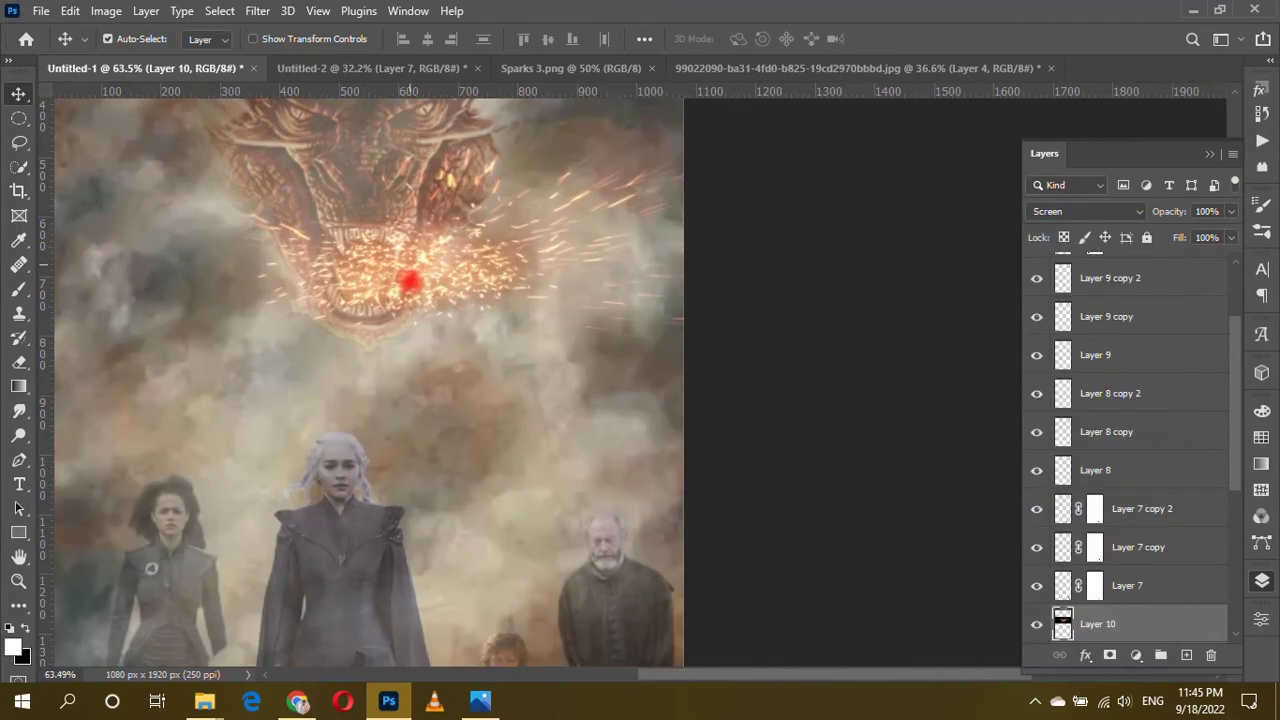
Duplicate the sparks, flip the copy horizontally, and fit it under the dragon's jaw.
key("ctrl+j")
right_click(428, 263)
left_click(428, 263)
key("ctrl+t")
right_click(424, 262)
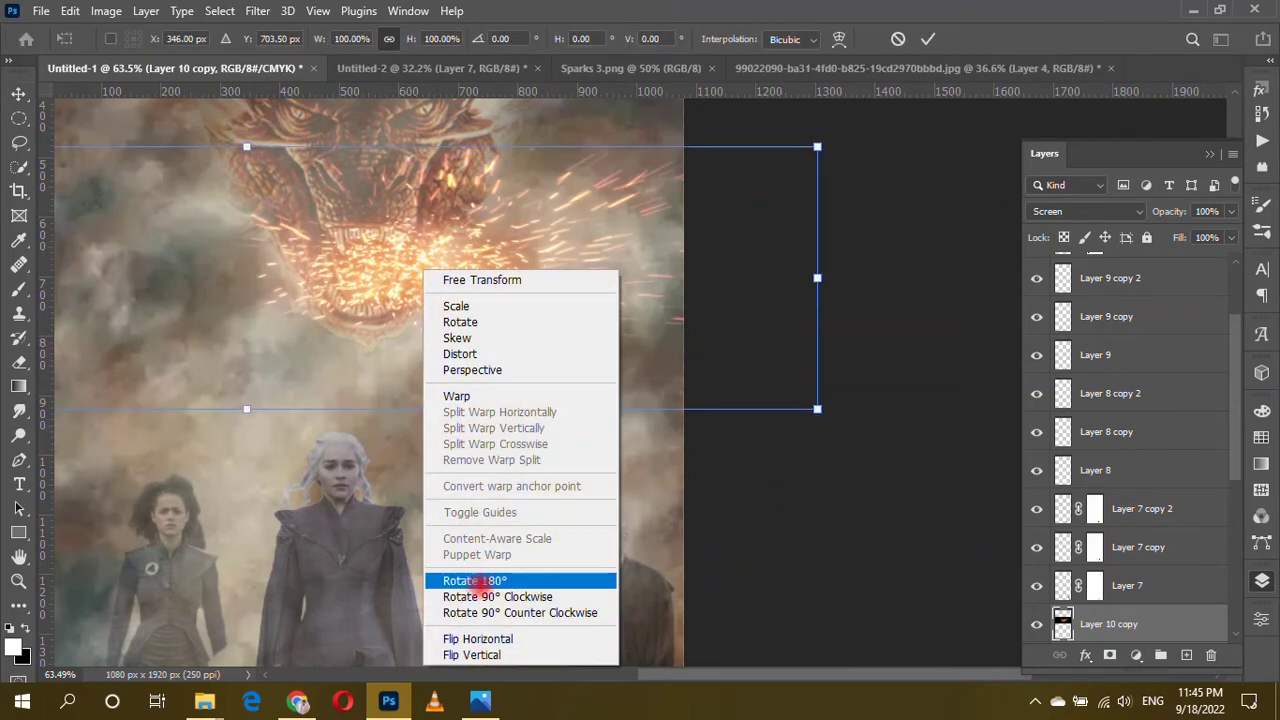
left_click(470, 682)
left_click_drag(232, 200, 492, 222)
left_click_drag(490, 166, 490, 190)
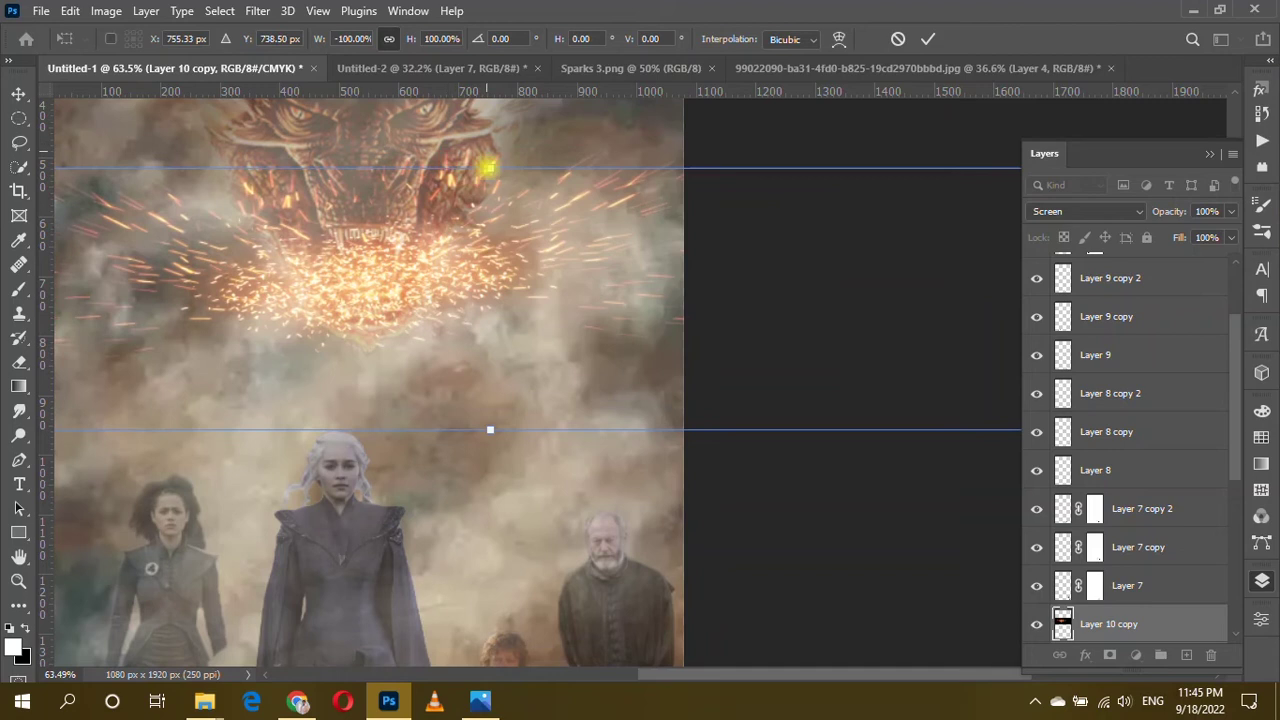
left_click_drag(355, 312, 348, 282)
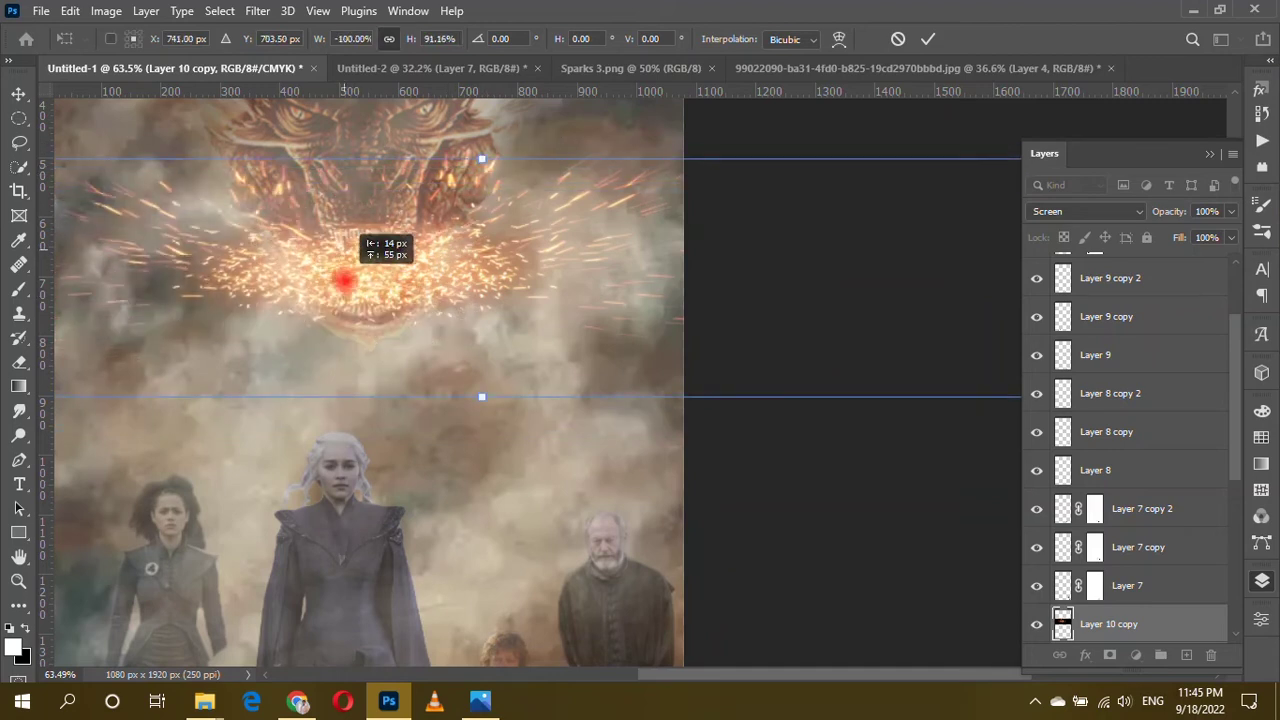
scroll(349, 286, "down", 3, "alt")
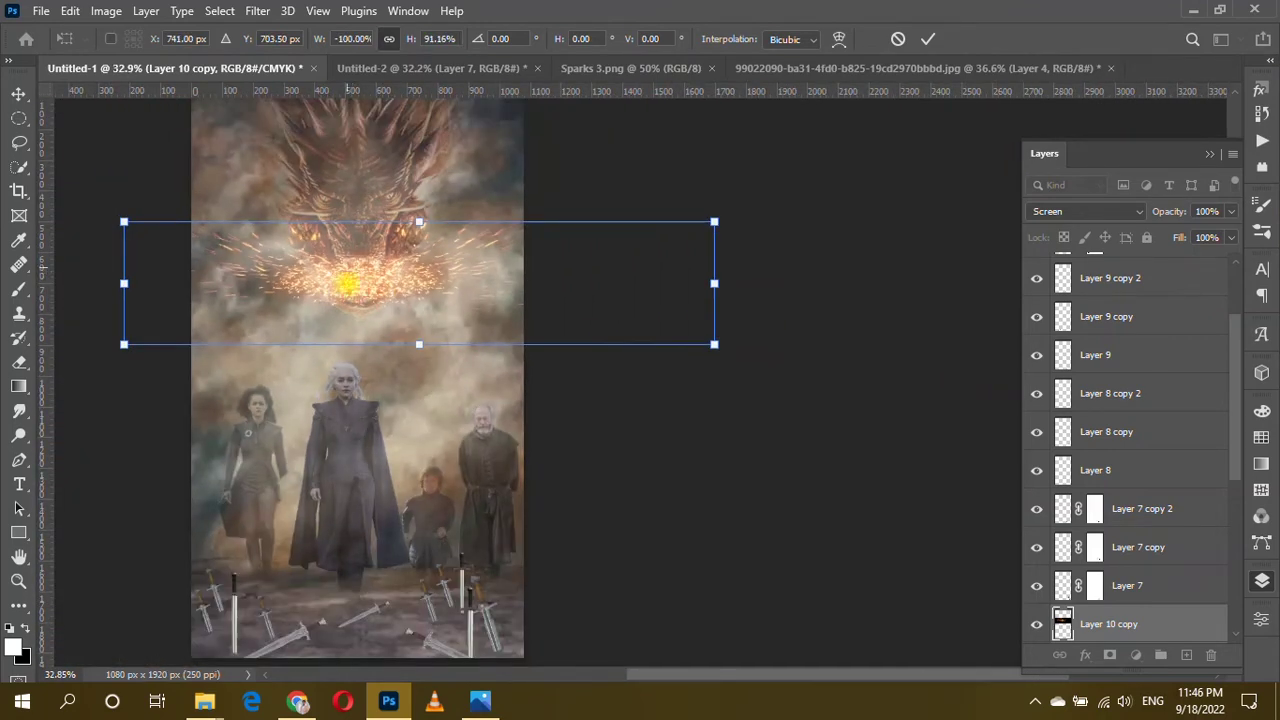
key("Return")
Lower the opacity of Layer 10, the original sparks, slightly.
scroll(309, 263, "up", 2, "alt")
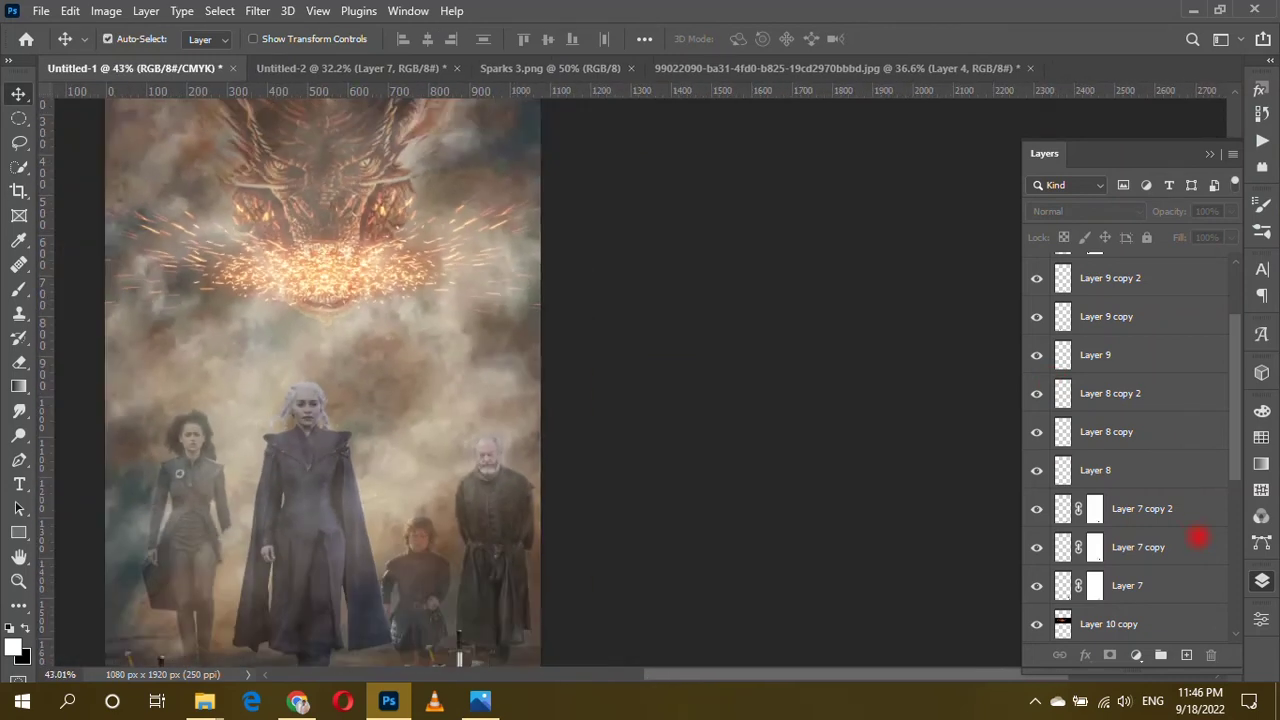
scroll(1198, 538, "down", 3)
left_click(1143, 480)
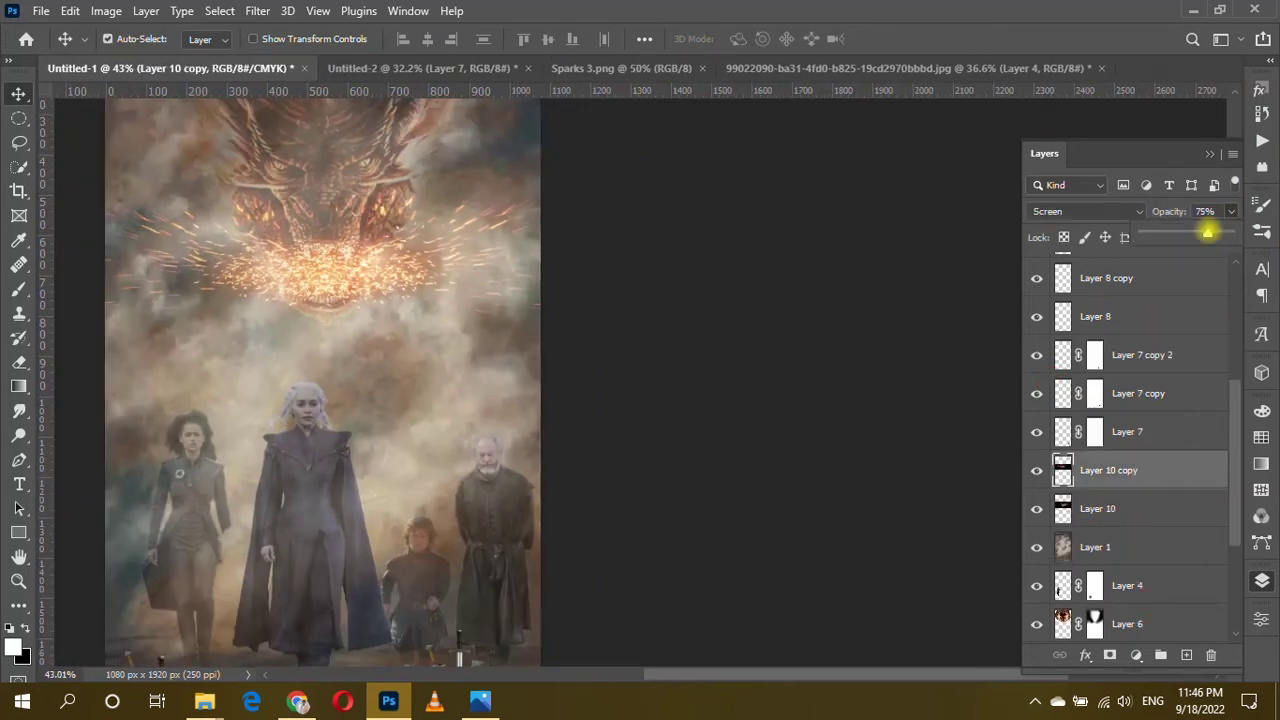
left_click(1133, 509)
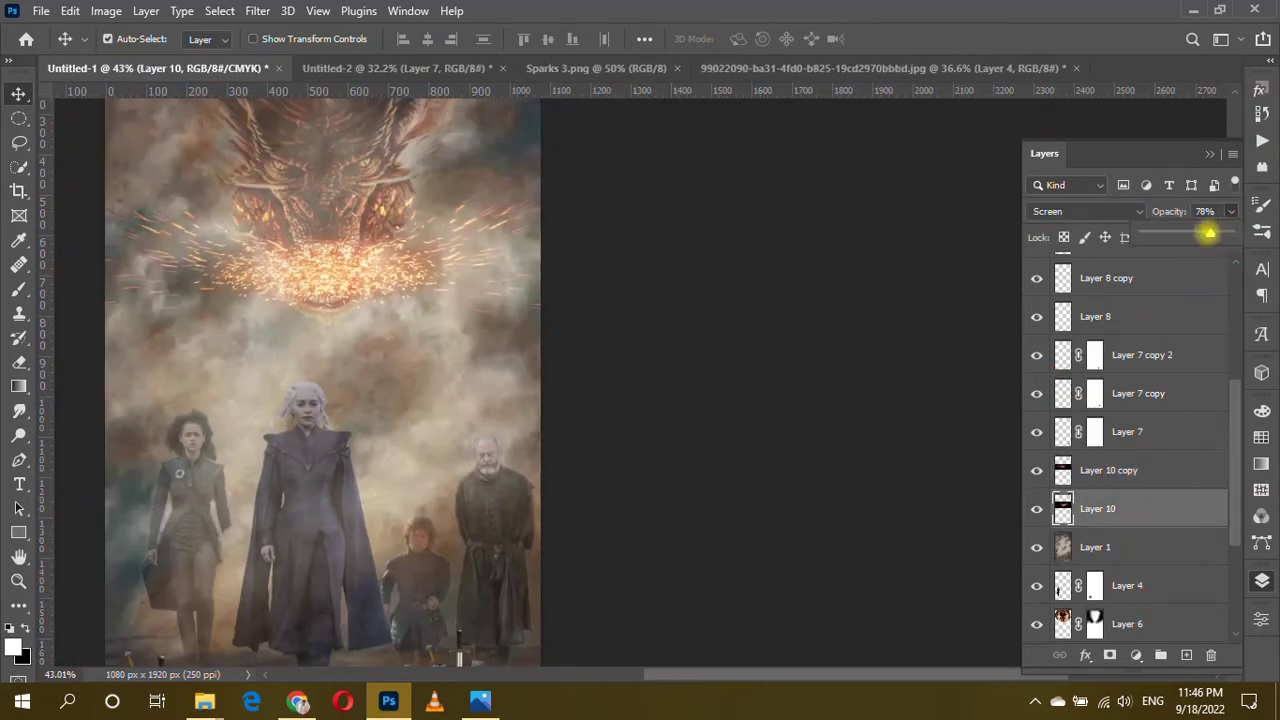
left_click_drag(1209, 233, 1209, 233)
left_click(722, 254)
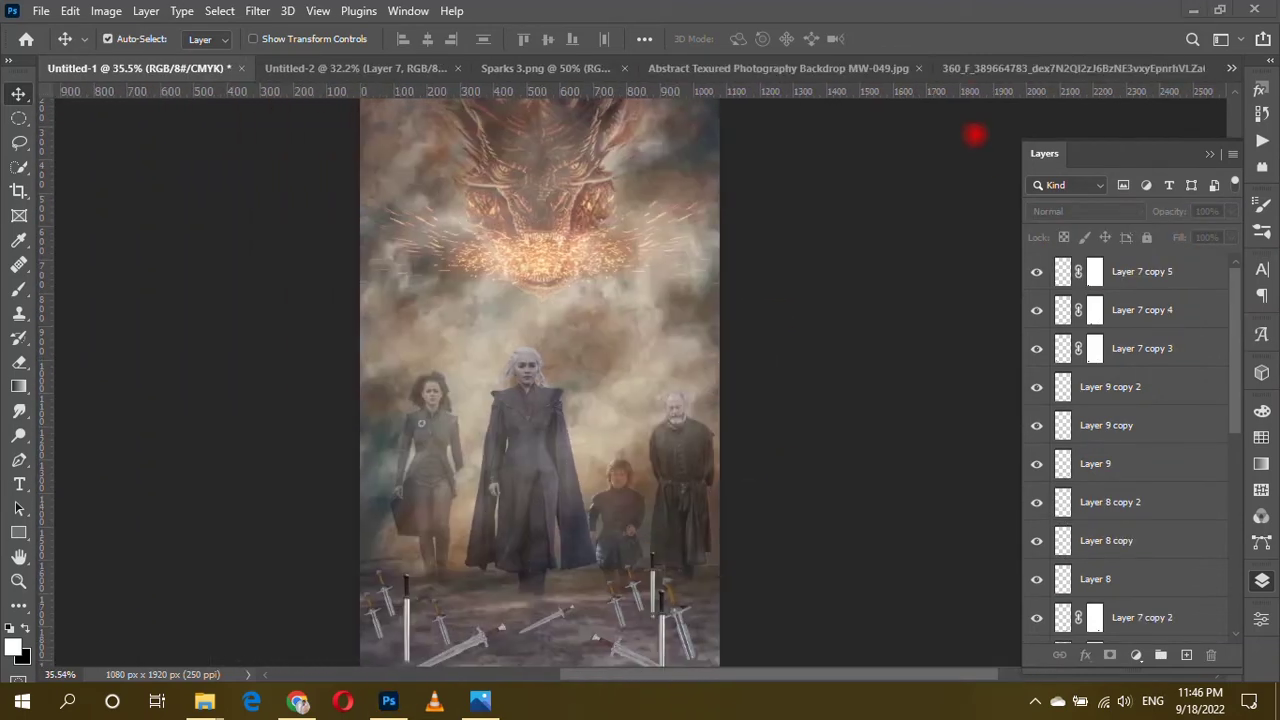
Bring the smoke image into the poster, enlarged and placed at the bottom.
left_click(975, 68)
left_click_drag(732, 350, 525, 540)
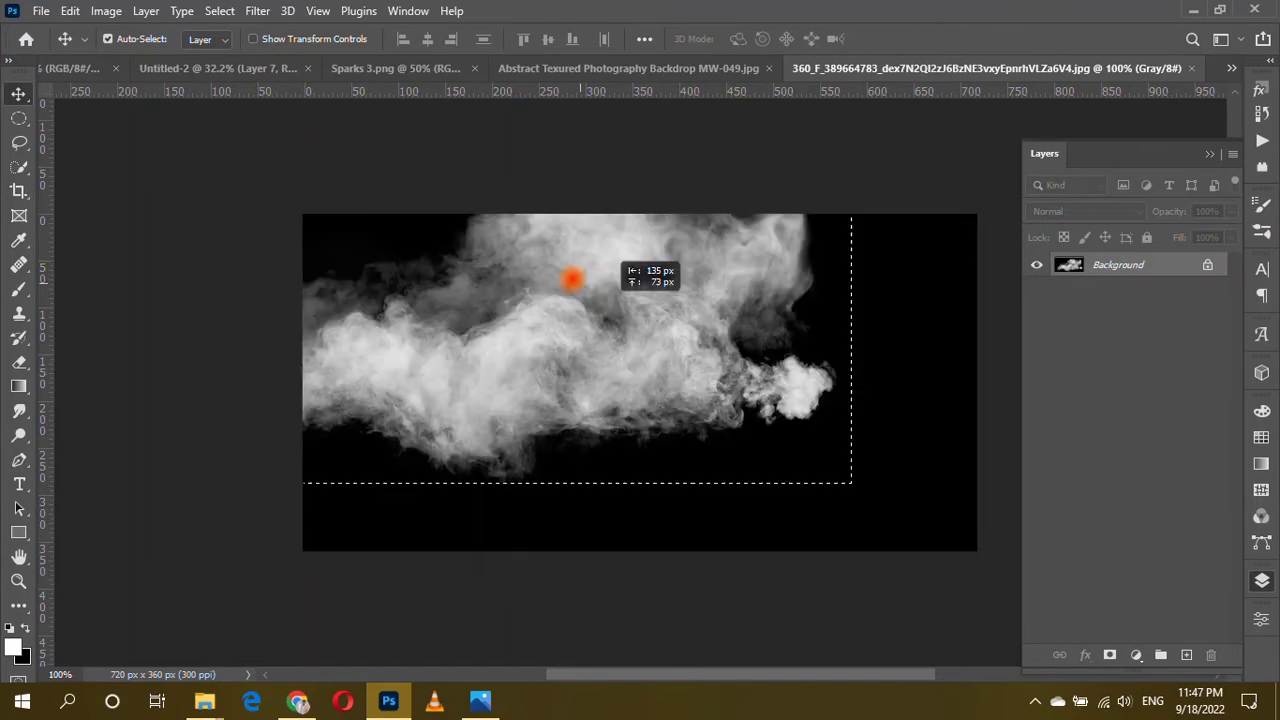
key("ctrl+t")
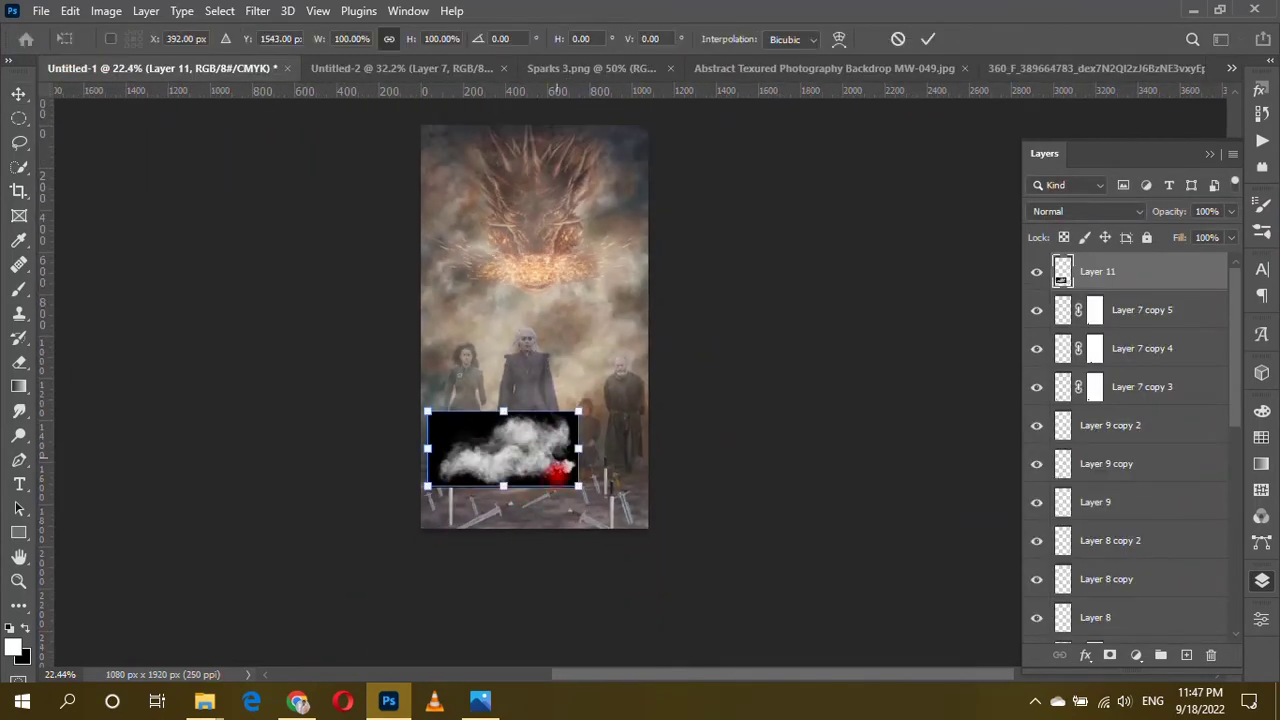
left_click_drag(663, 451, 552, 517)
key("Return")
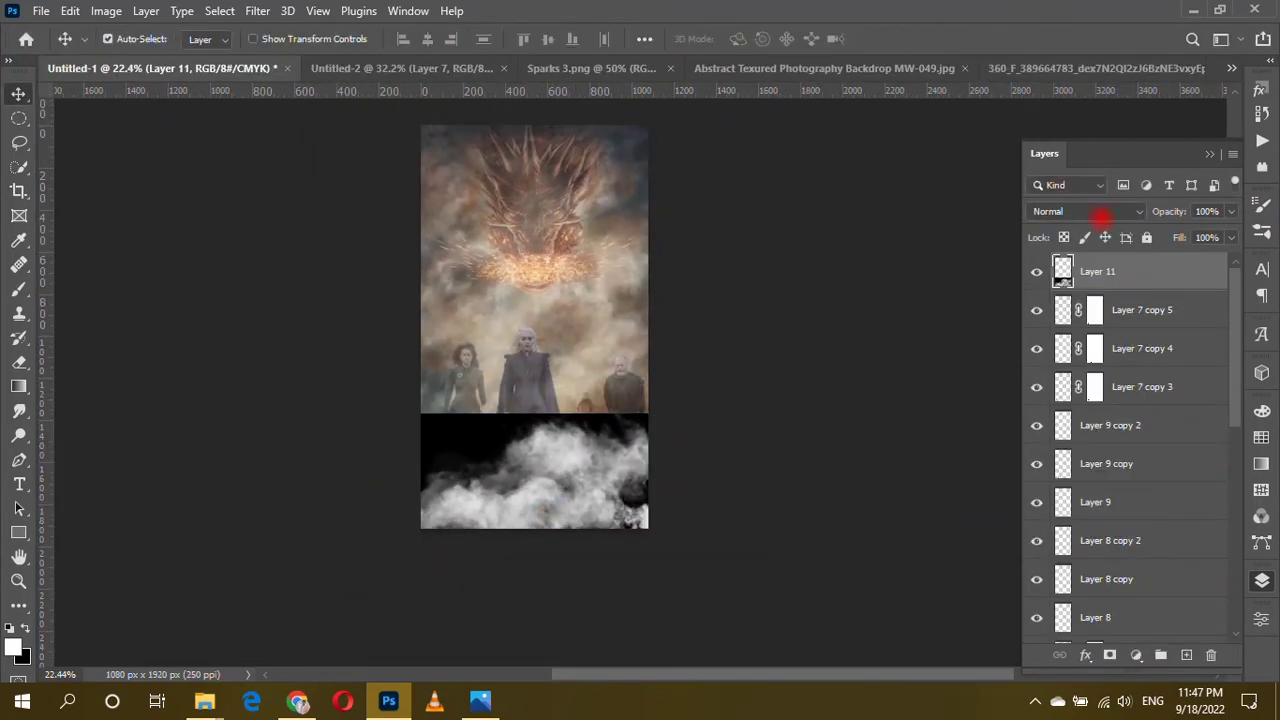
Blend the smoke layer in Screen mode, then enlarge and slightly tilt it.
left_click(1100, 212)
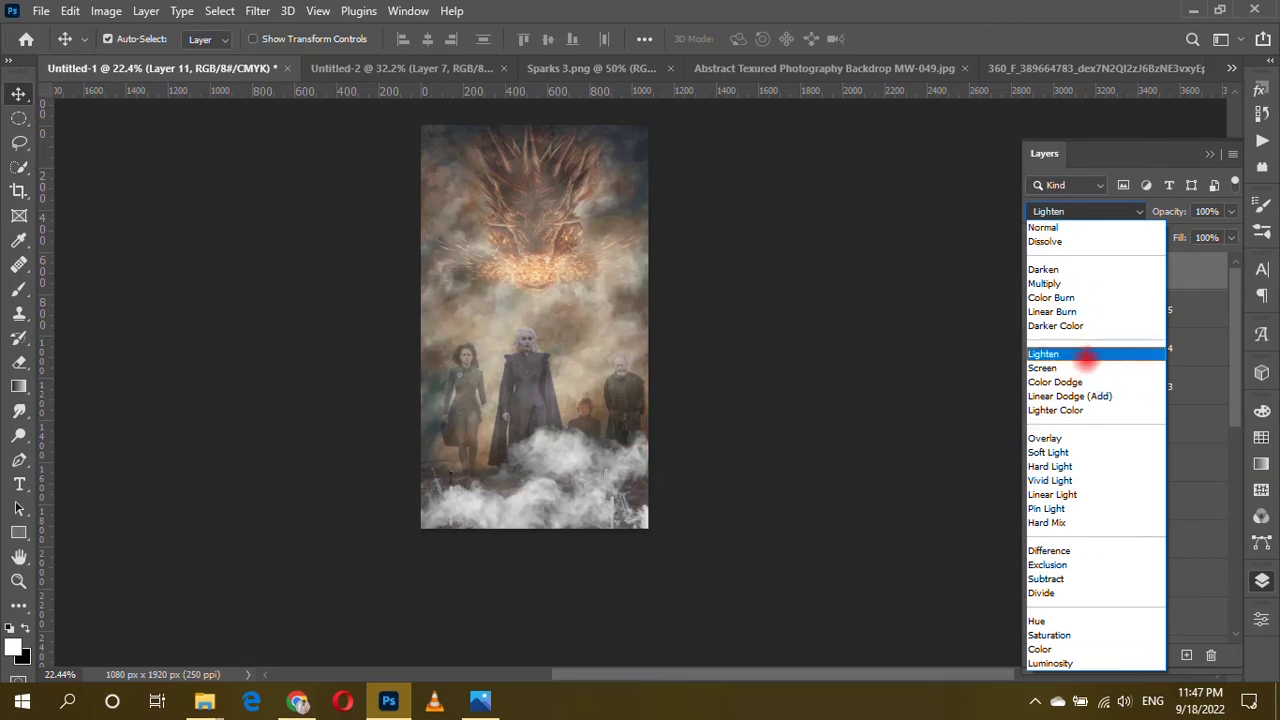
left_click(1088, 382)
left_click(1070, 211)
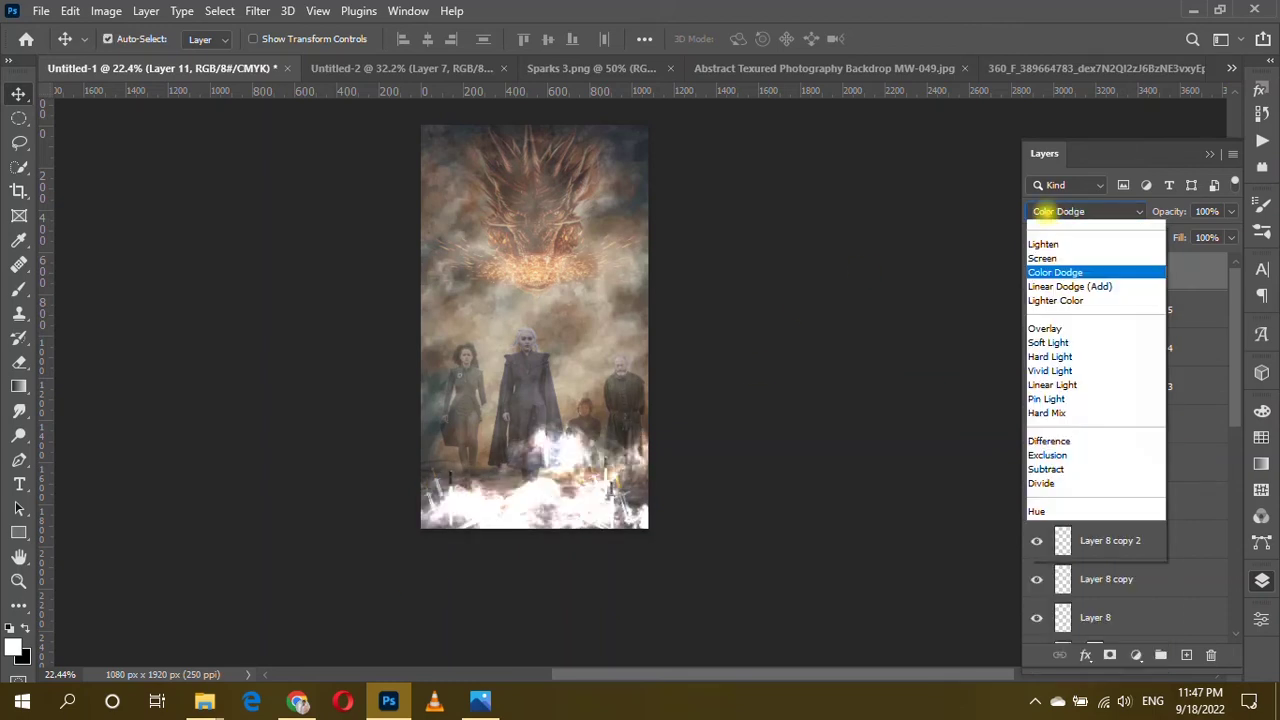
left_click(1045, 365)
key("ctrl+t")
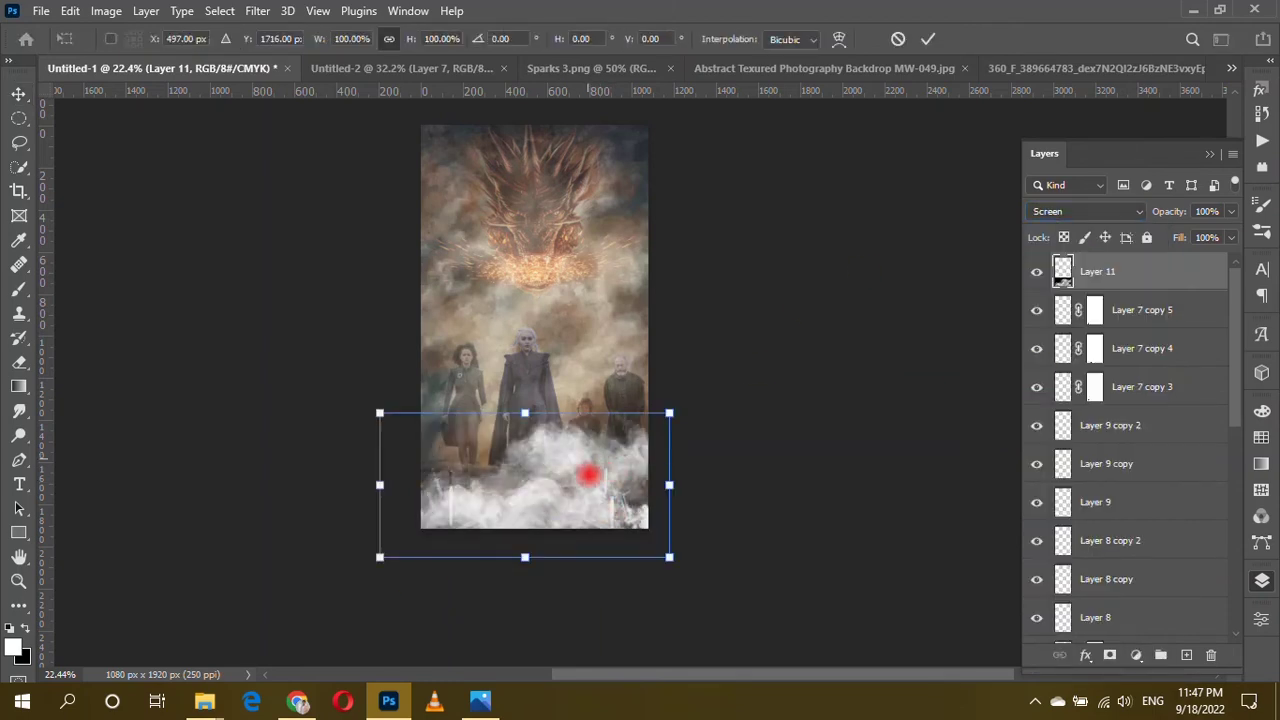
mouse_move(679, 487)
left_mouse_down()
mouse_move(714, 529)
mouse_move(563, 531)
left_mouse_up()
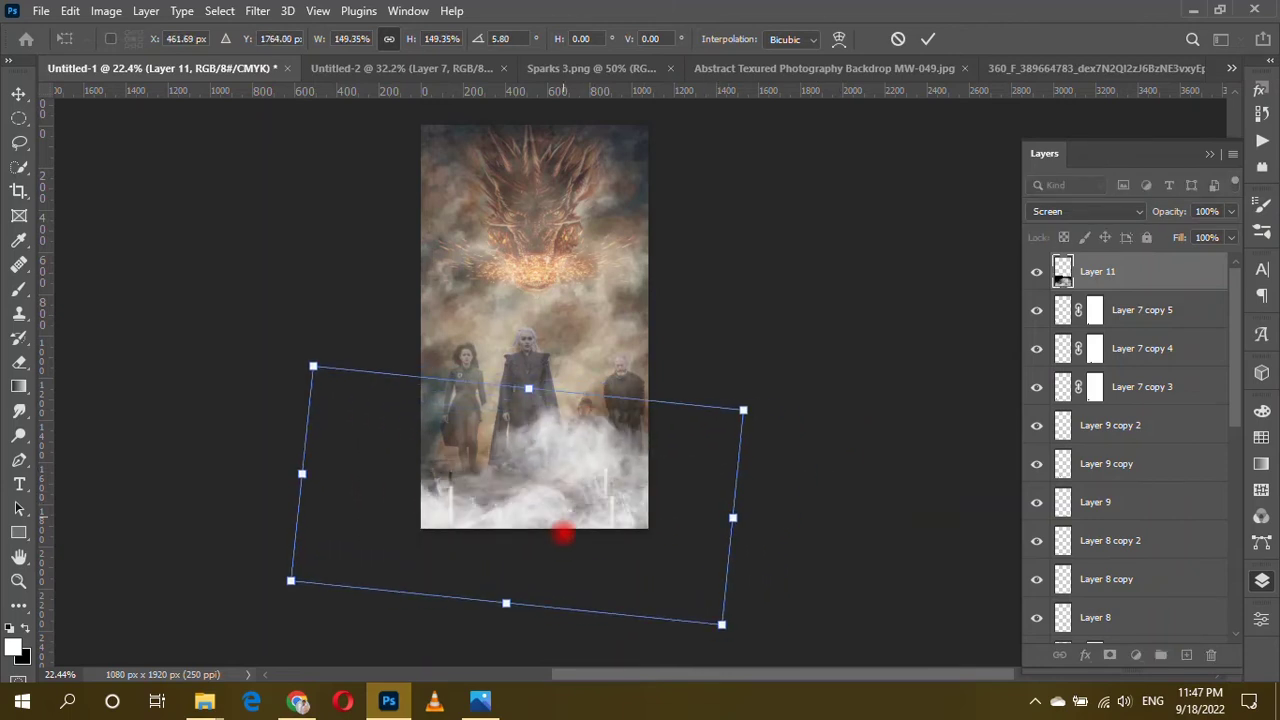
key("Return")
Duplicate the smoke, enlarge the copy to about 376%, and fade it to about 26% opacity.
key("ctrl+j")
key("ctrl+t")
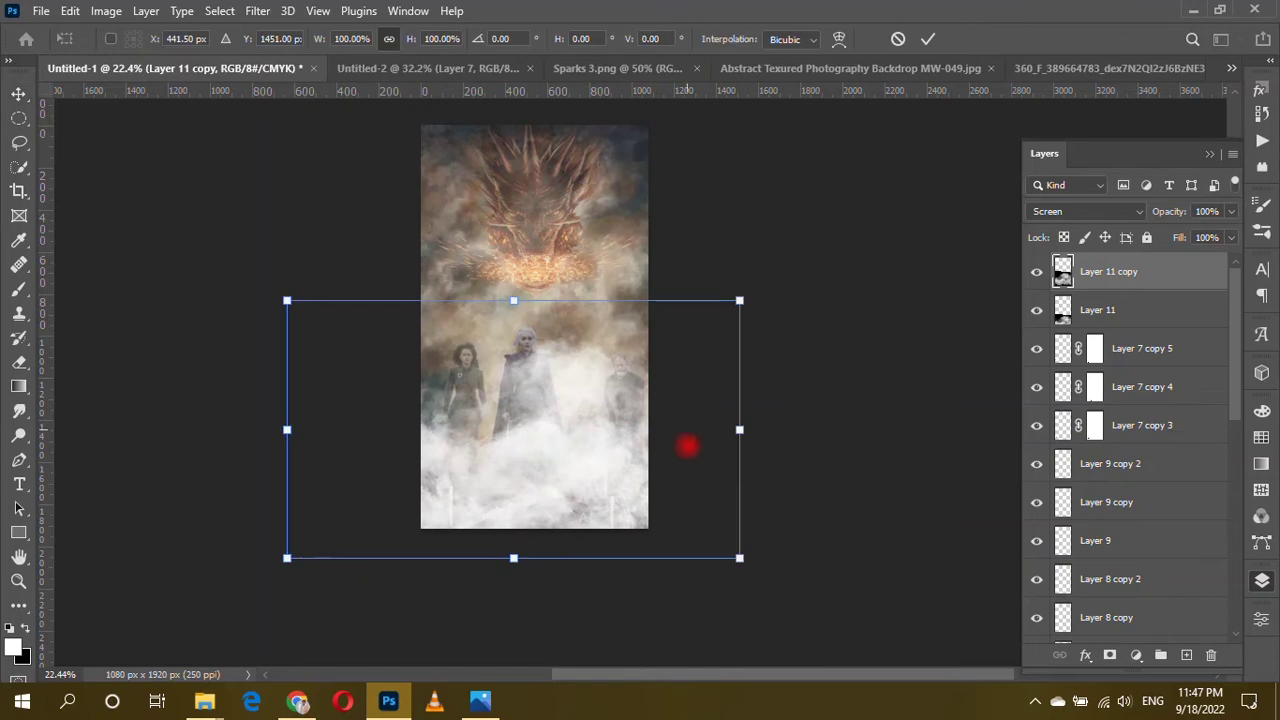
left_click_drag(739, 430, 720, 386)
scroll(720, 386, "down", 2)
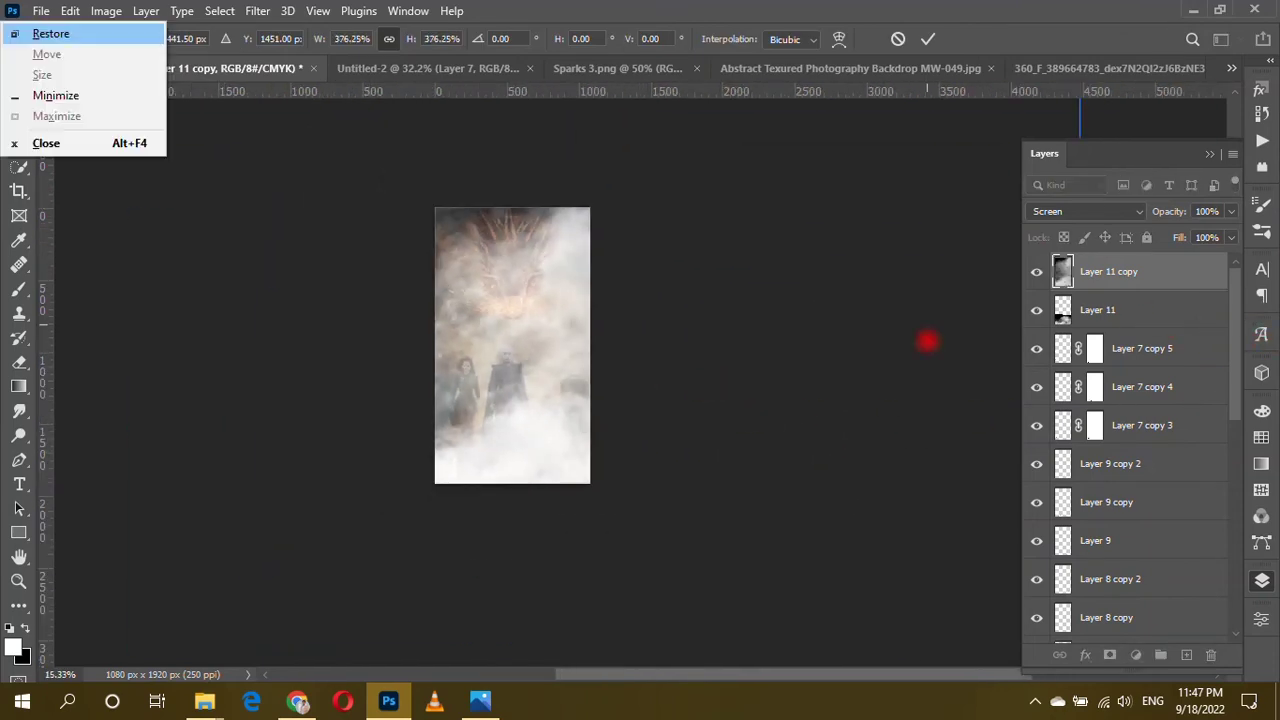
left_click(630, 333)
key("ctrl+0")
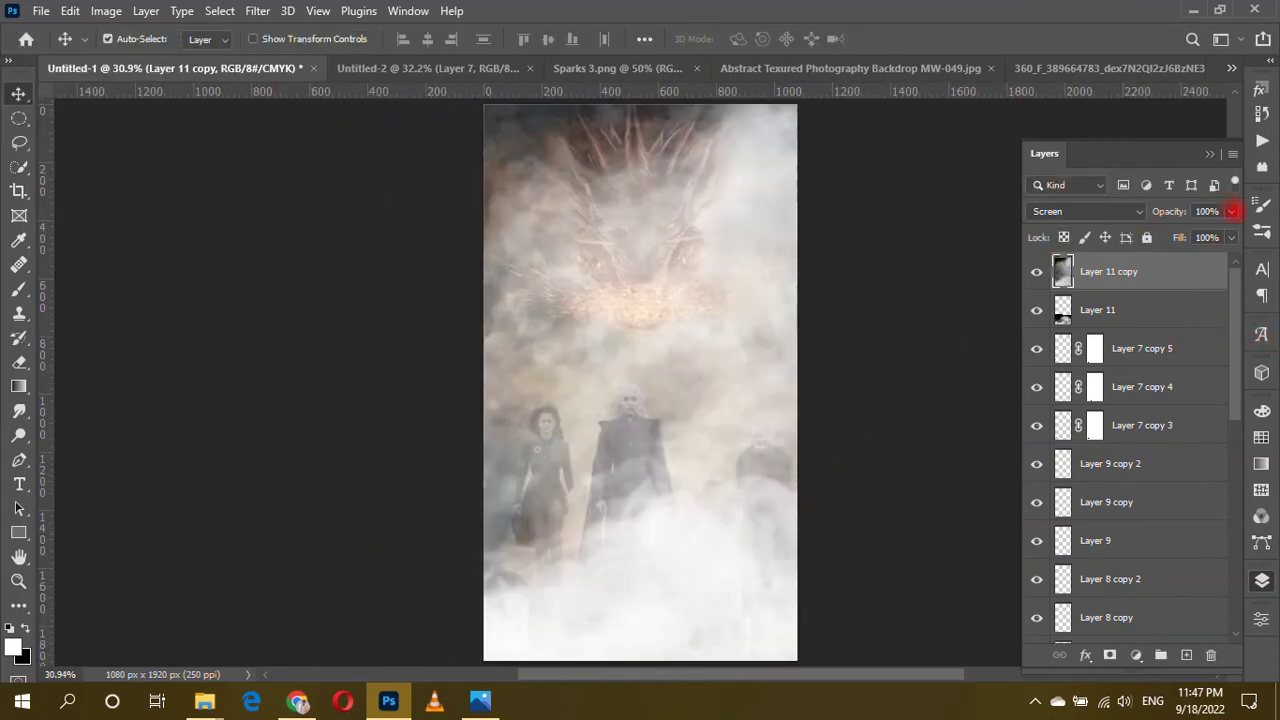
left_click_drag(1155, 230, 1165, 236)
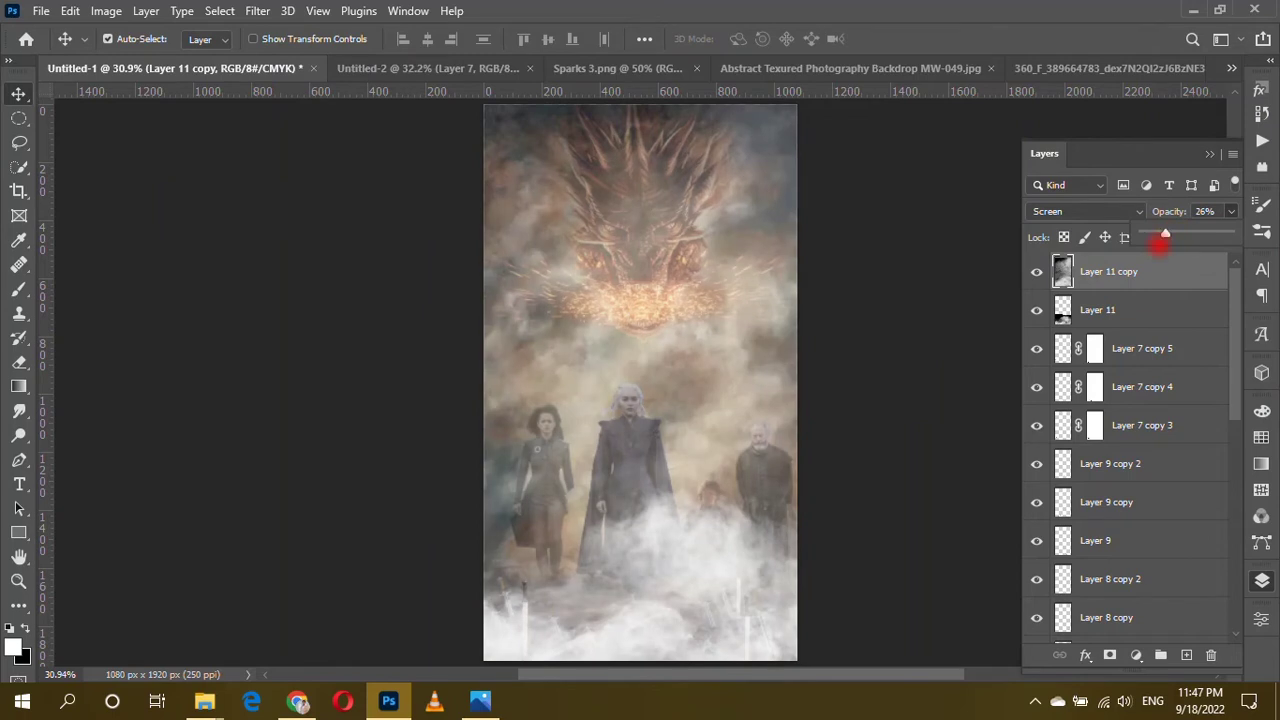
left_click(366, 480)
Make Layer 11's smoke slightly fainter, shift it on the canvas, and select Layer 11 copy.
scroll(583, 563, "up", 3)
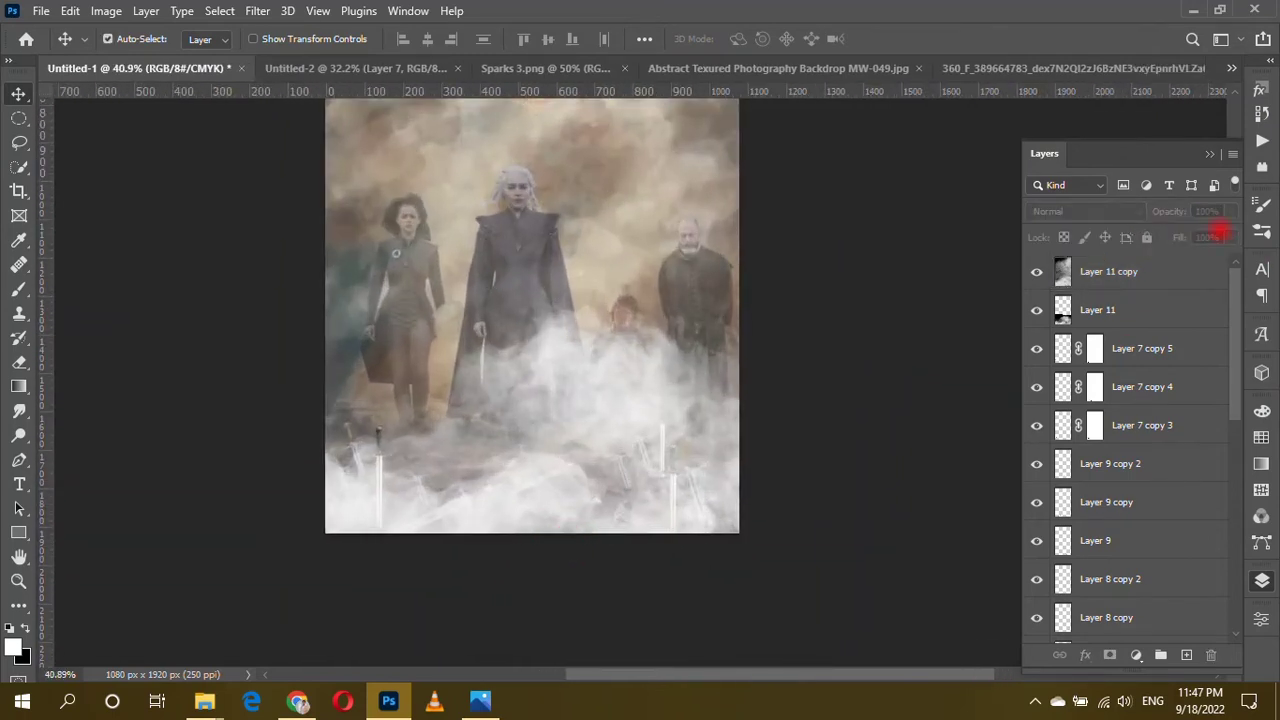
left_click(1128, 308)
left_click_drag(1195, 235, 1221, 230)
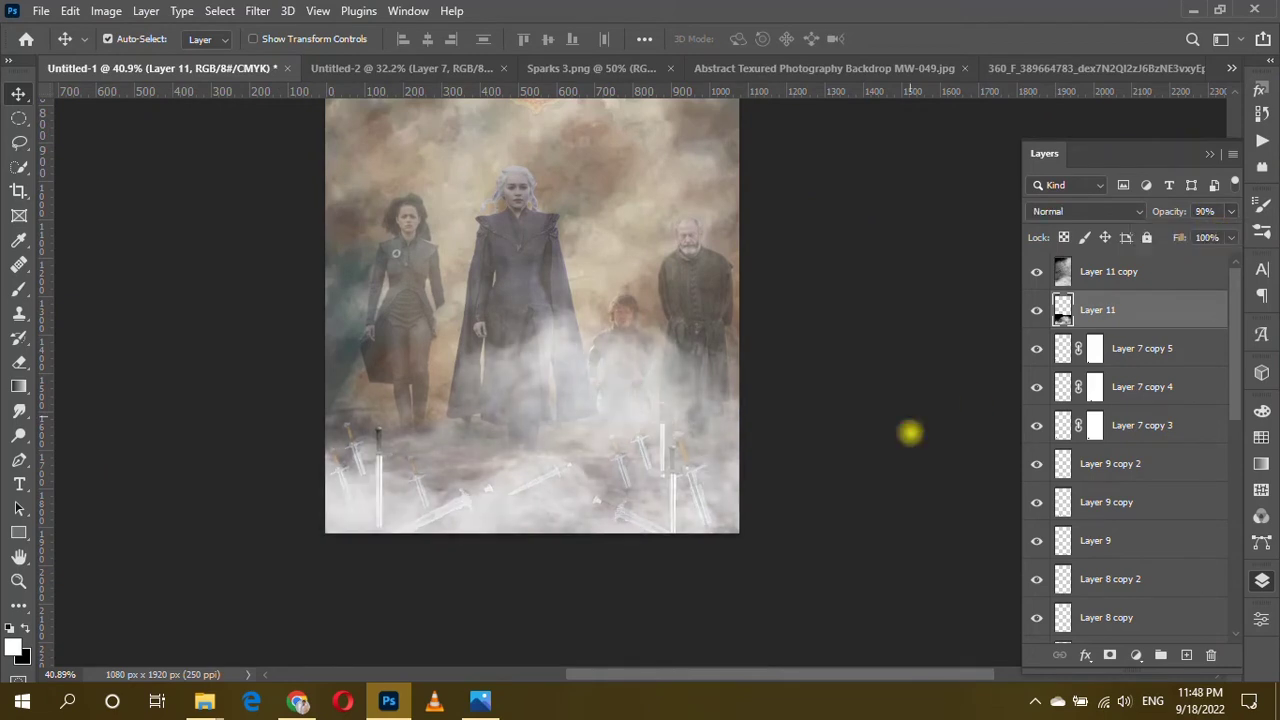
left_click_drag(543, 443, 615, 441)
scroll(658, 482, "down", 3)
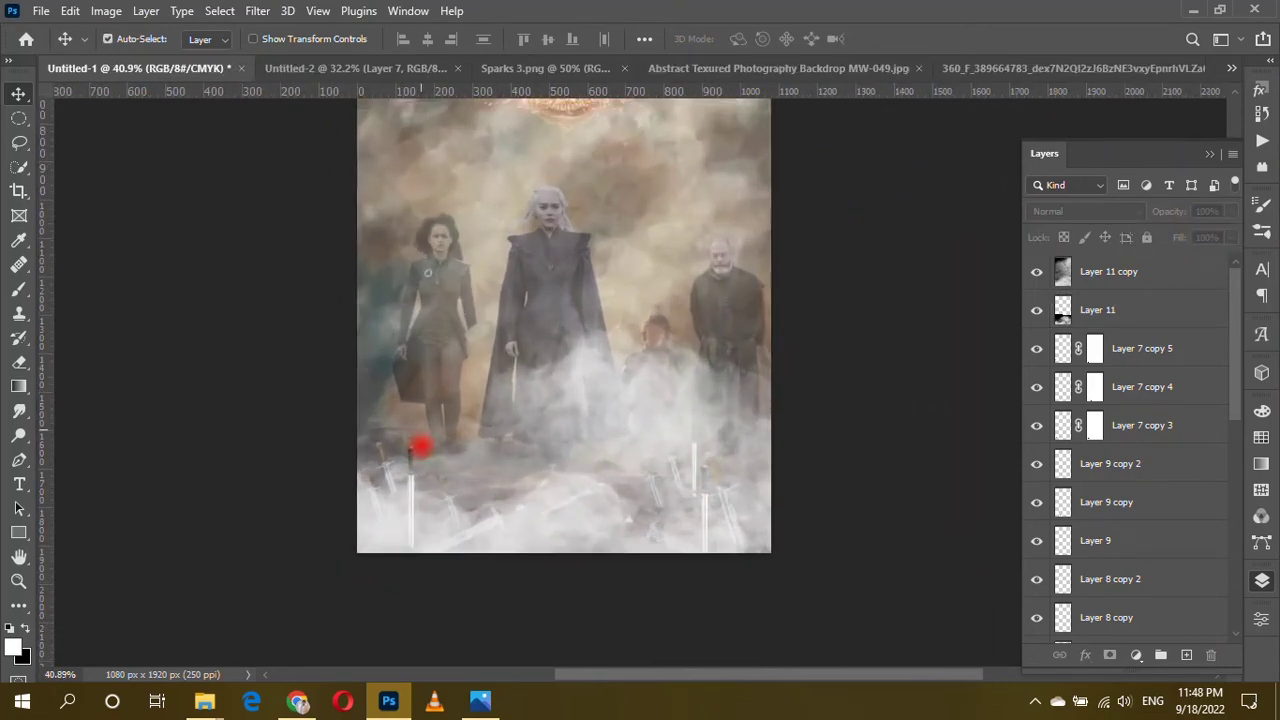
left_click_drag(495, 273, 527, 260)
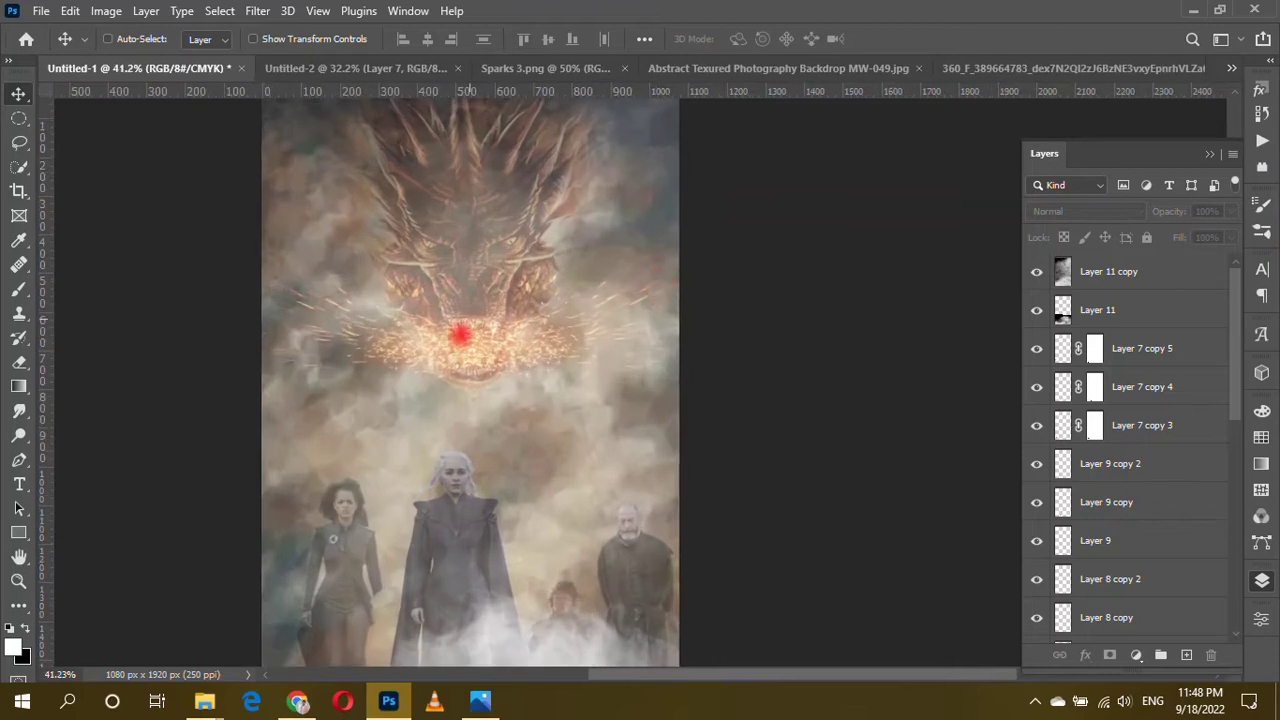
left_click(1124, 271)
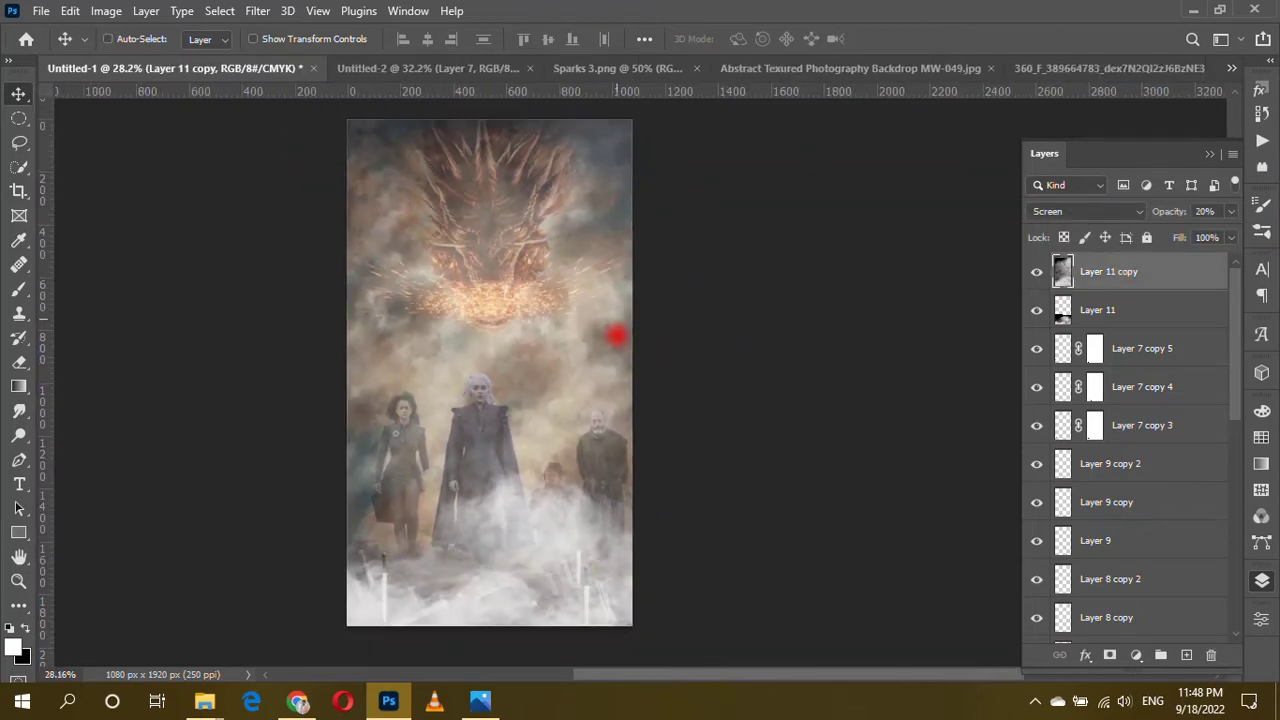
left_click_drag(614, 337, 1134, 291)
scroll(1153, 365, "down", 3)
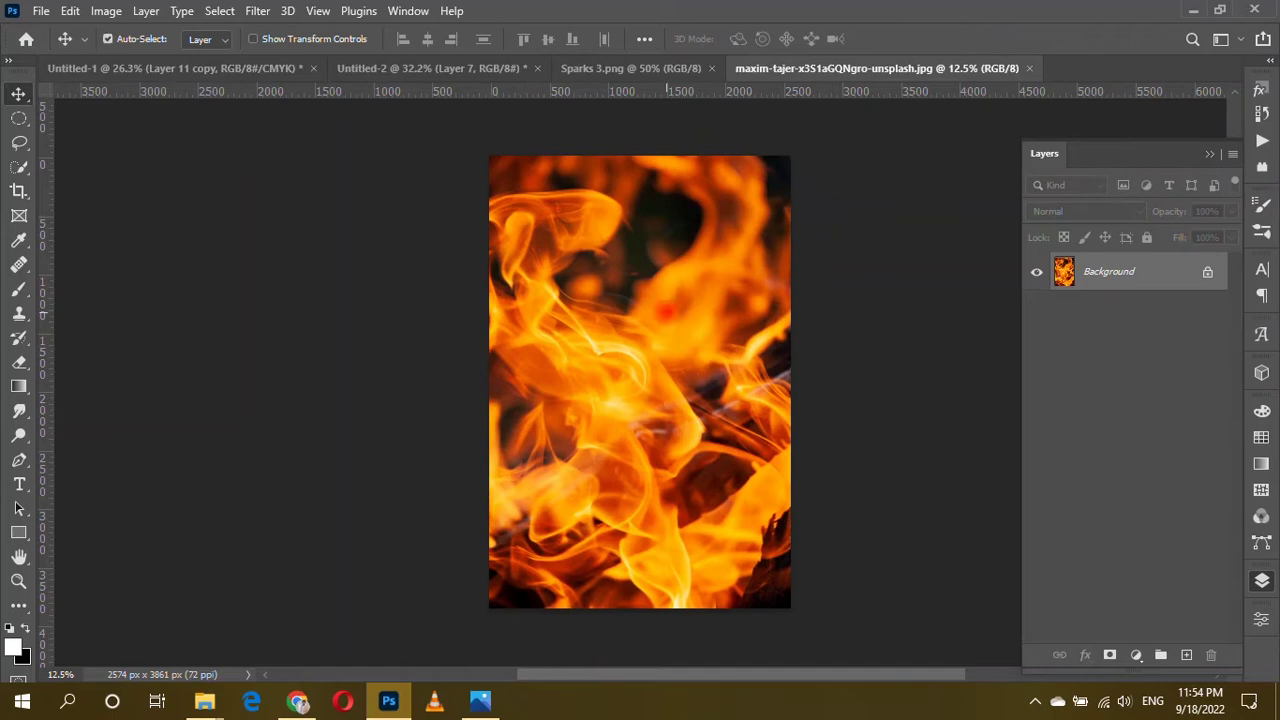
Bring the fire photo into the poster and place its layer beneath Layer 5.
left_click_drag(665, 312, 637, 347)
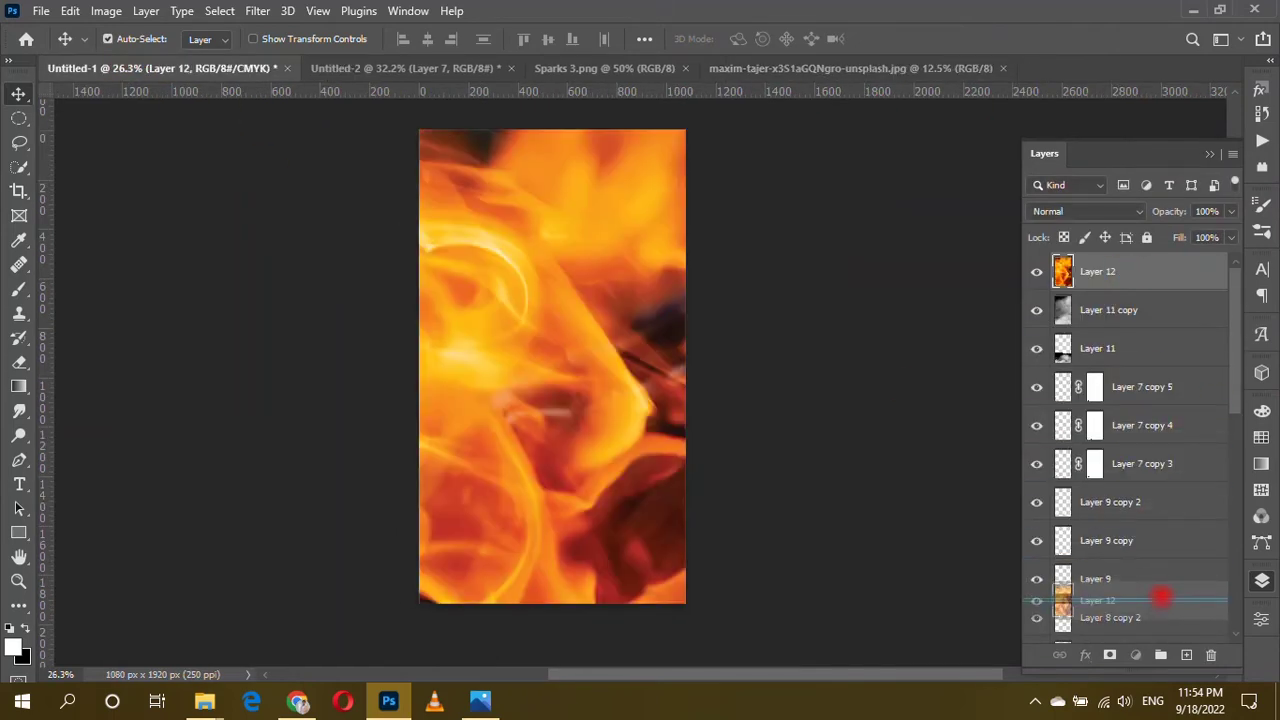
left_click_drag(1140, 270, 1151, 449)
mouse_move(1138, 310)
left_mouse_down()
mouse_move(1138, 511)
mouse_move(1162, 418)
mouse_move(1183, 627)
mouse_move(1171, 583)
left_mouse_up()
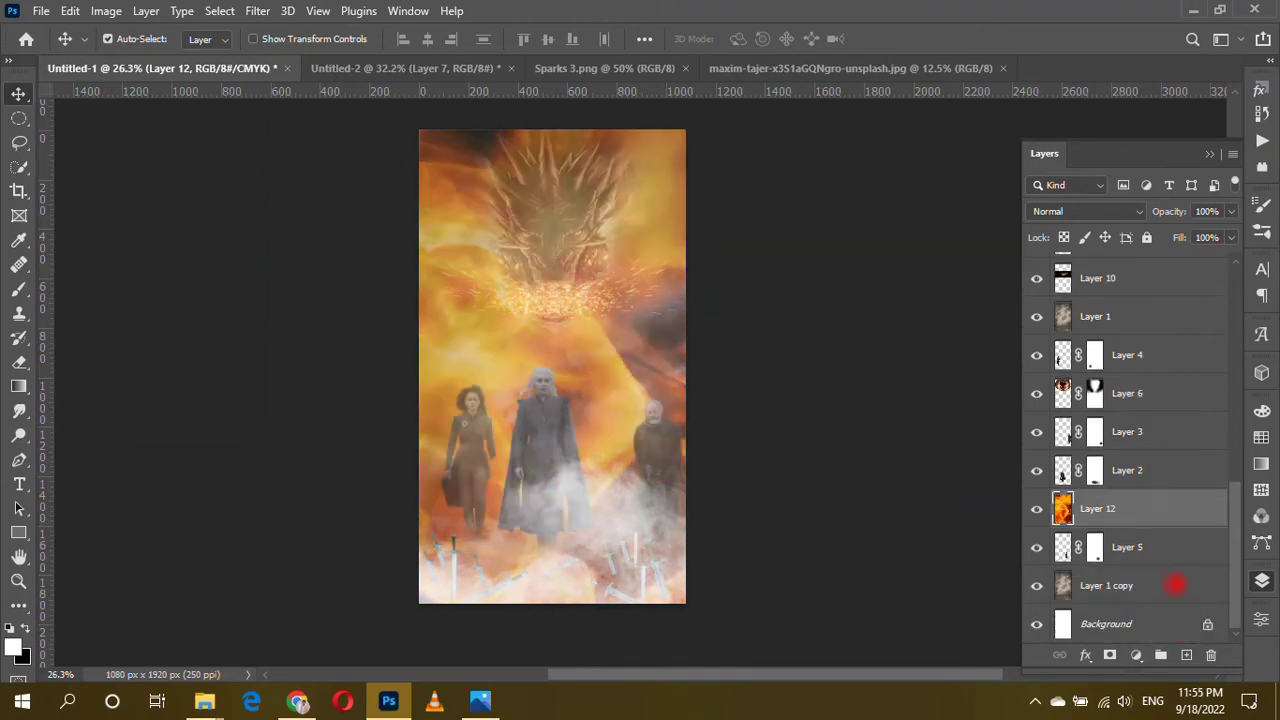
left_click_drag(1140, 509, 1157, 560)
Set the fire layer to Overlay blending at 62% opacity.
left_click(1085, 211)
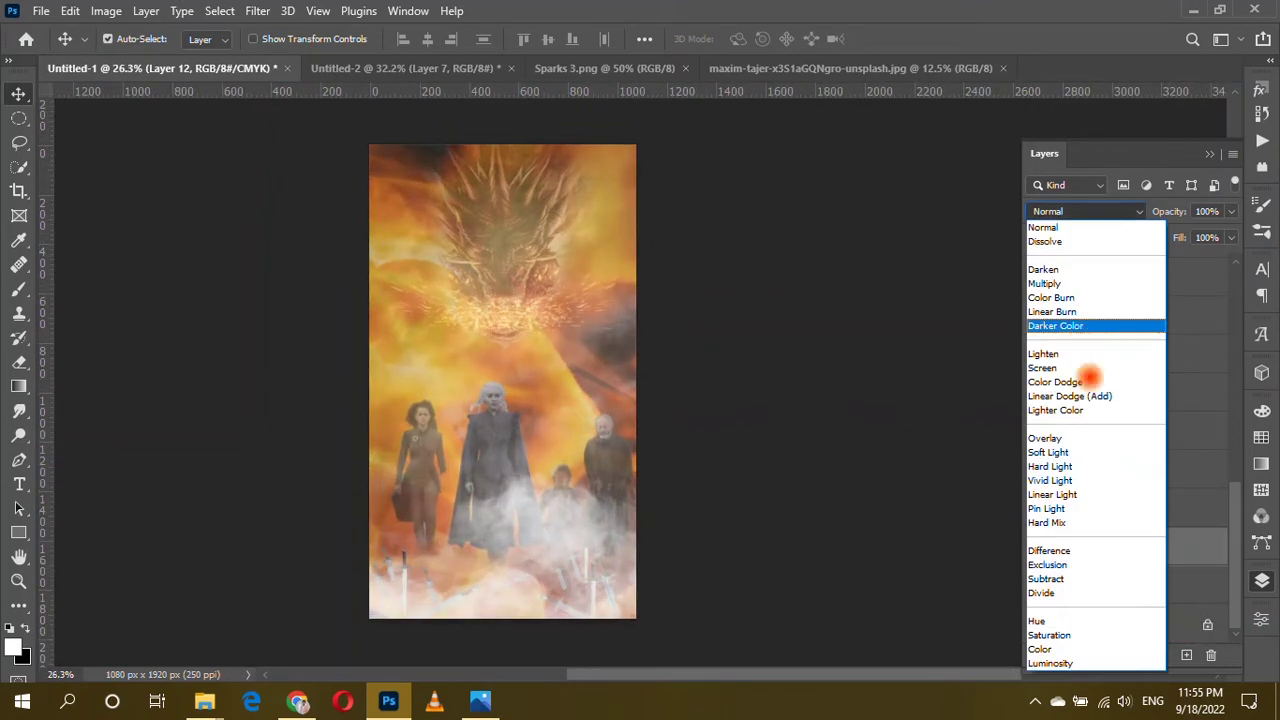
left_click(1075, 437)
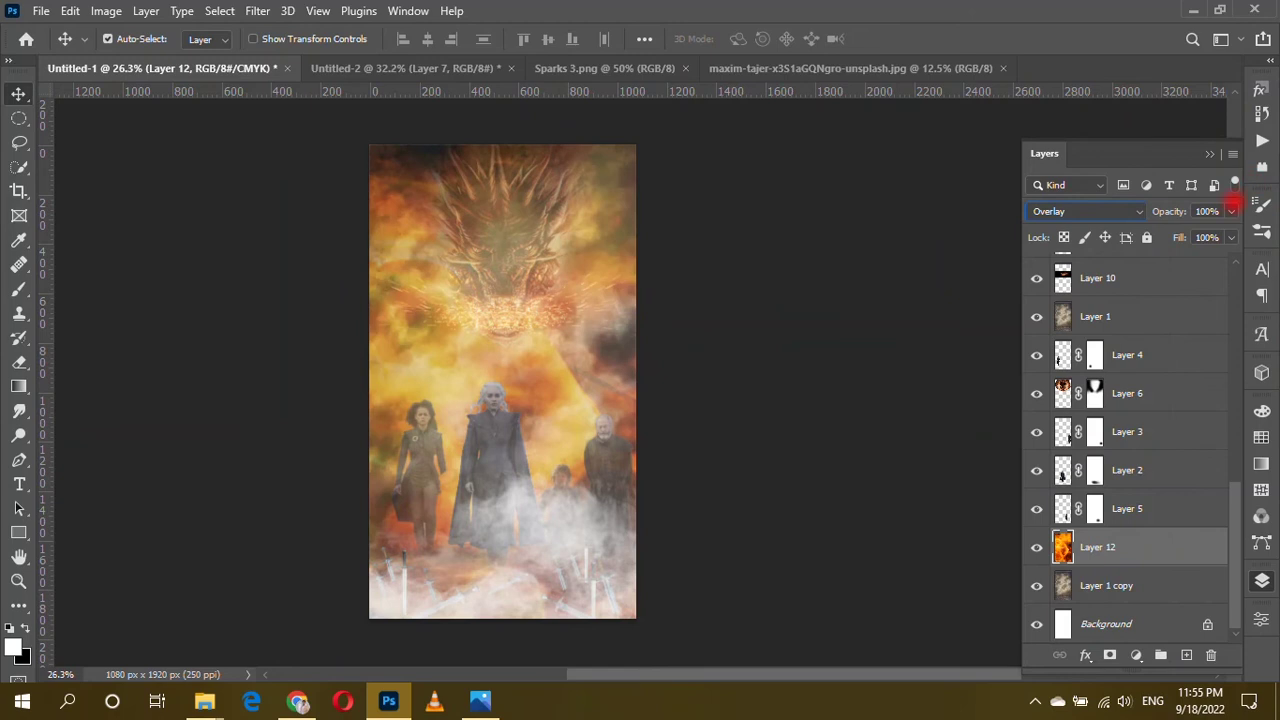
left_click_drag(1229, 233, 1196, 232)
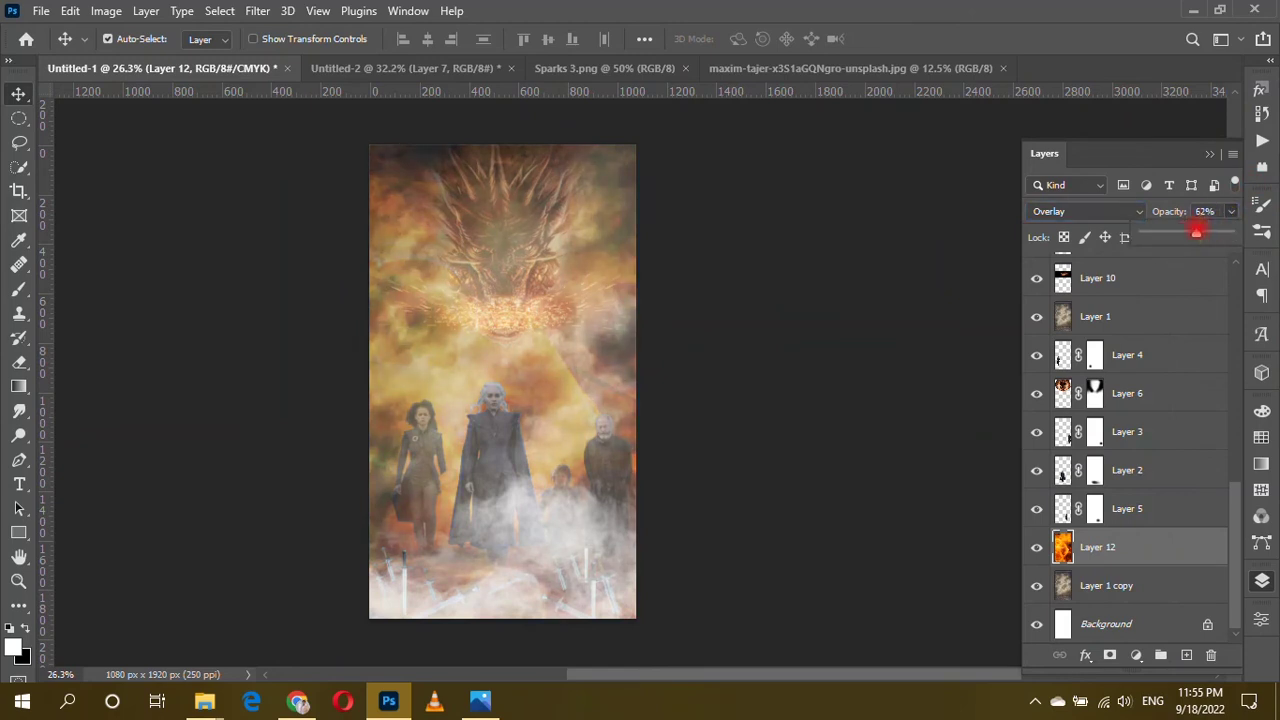
left_click_drag(838, 345, 614, 348)
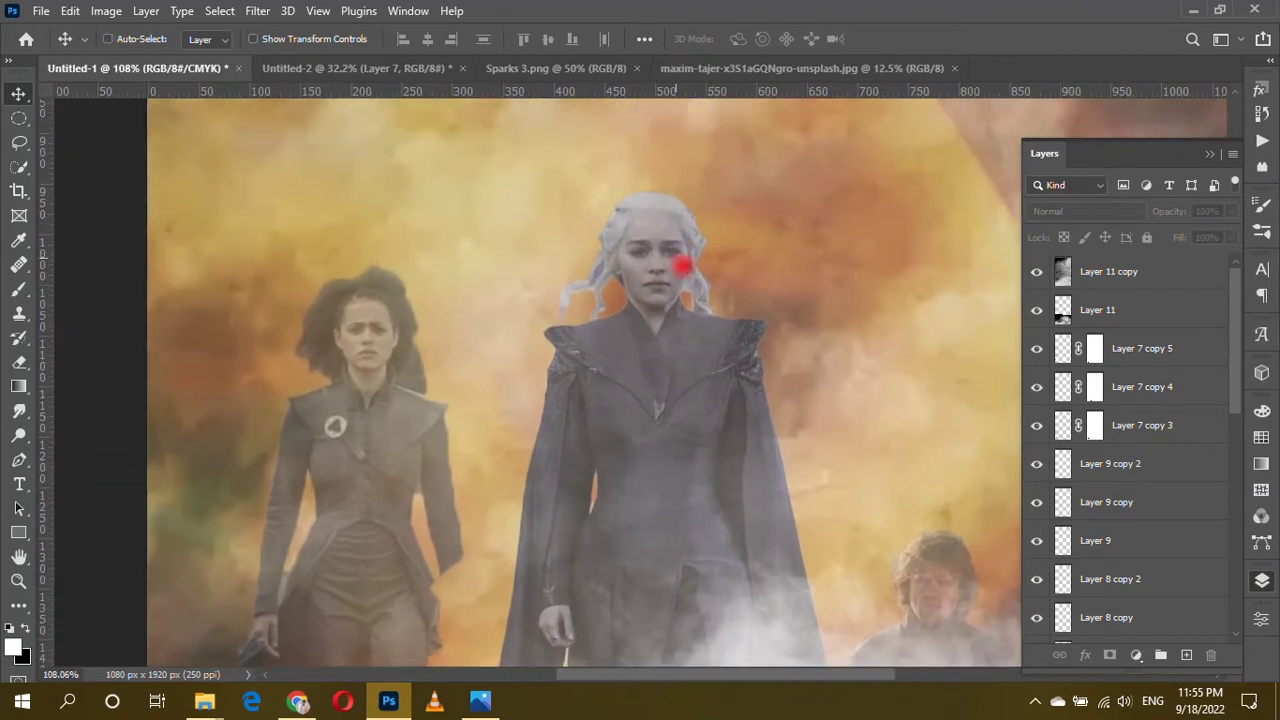
Scroll through the Layers panel and select Layer 6, the central woman.
scroll(614, 348, "down", 2)
scroll(610, 355, "down", 2)
scroll(604, 362, "down", 2)
scroll(604, 362, "up", 3)
scroll(1120, 423, "down", 3)
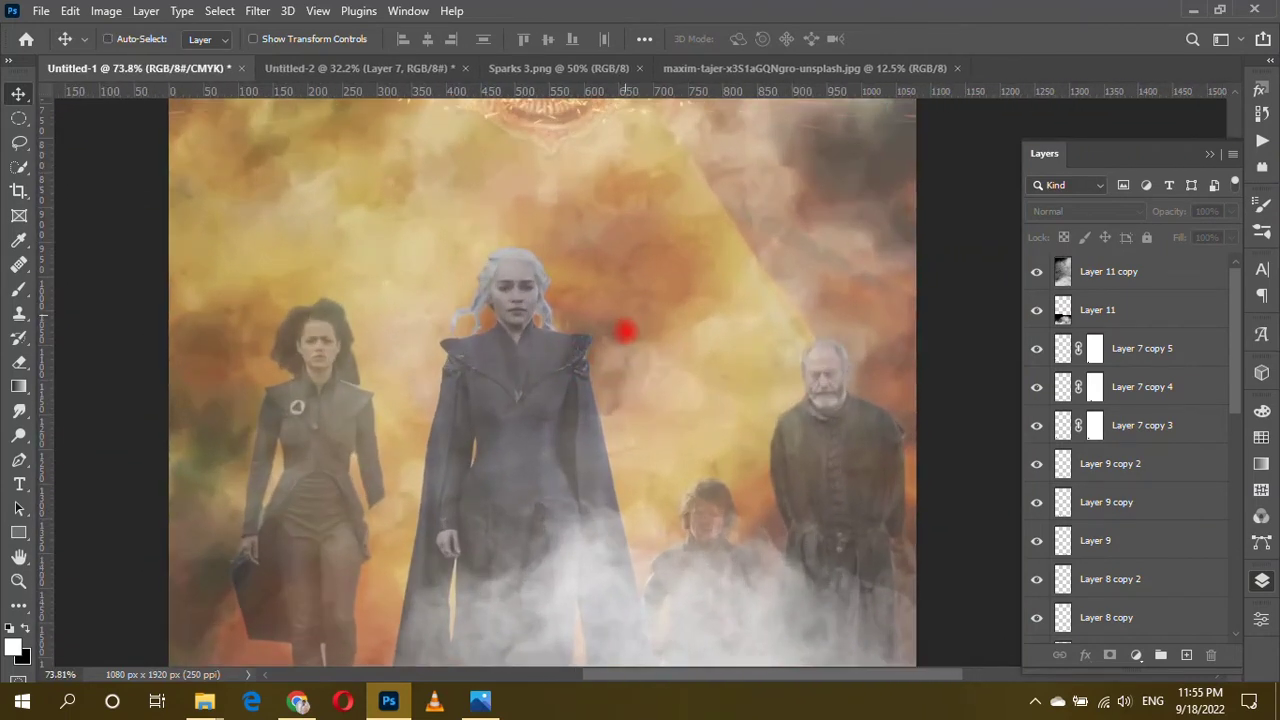
scroll(1128, 425, "down", 3)
scroll(470, 370, "up", 5)
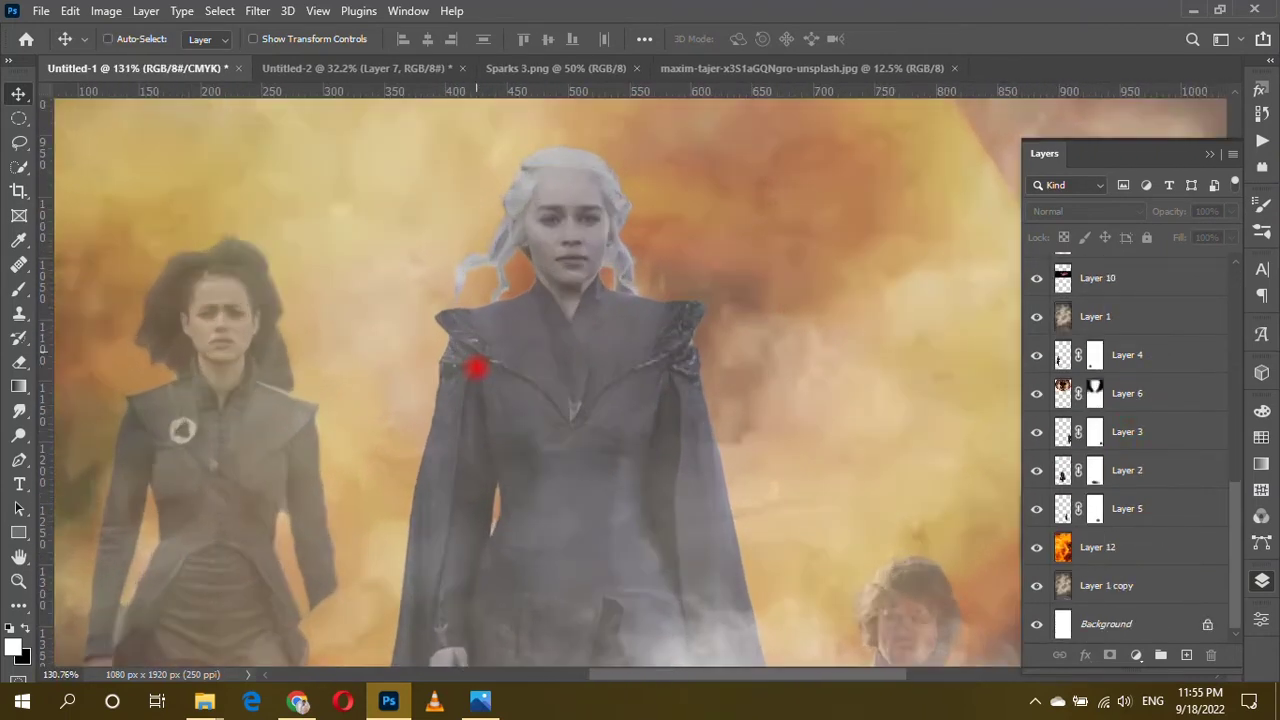
left_click(1122, 393)
Hide Layer 1's washed-out overlay and select Layer 4, the left woman.
scroll(1120, 482, "up", 5)
scroll(1128, 490, "up", 5)
left_click_drag(1033, 505, 1036, 585)
scroll(1089, 460, "down", 5)
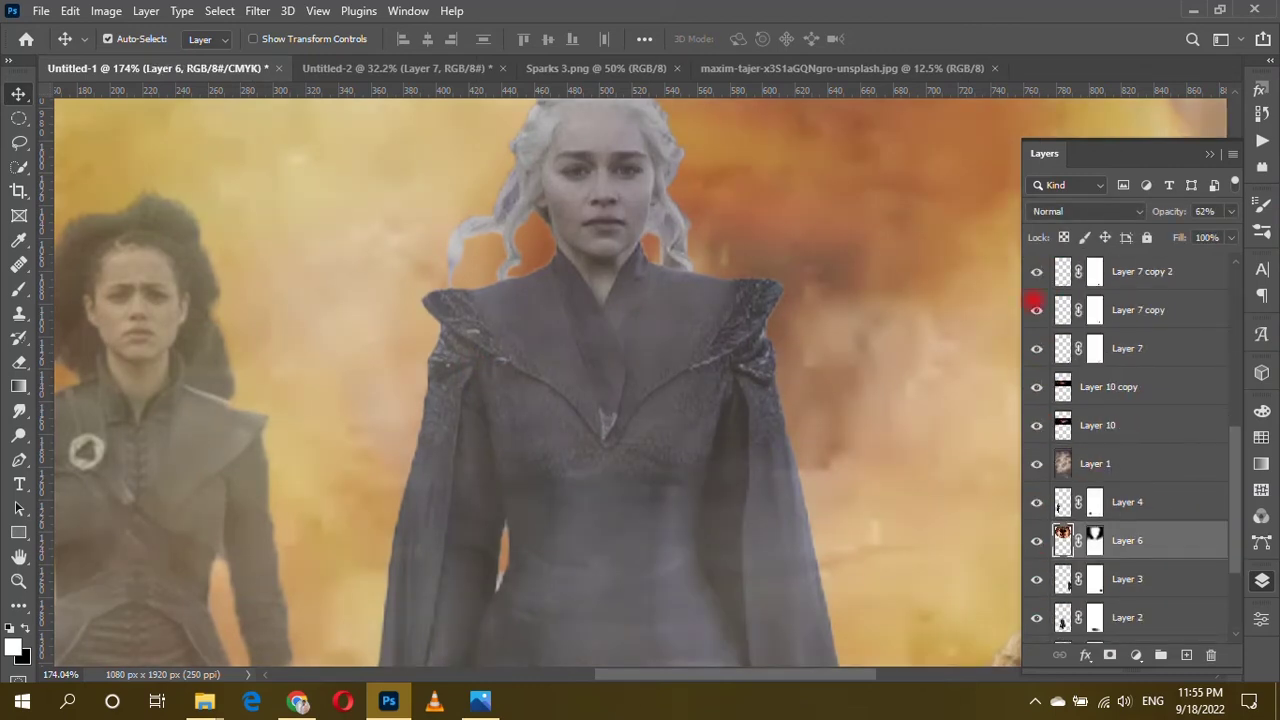
left_click(1036, 463)
scroll(1058, 430, "down", 2)
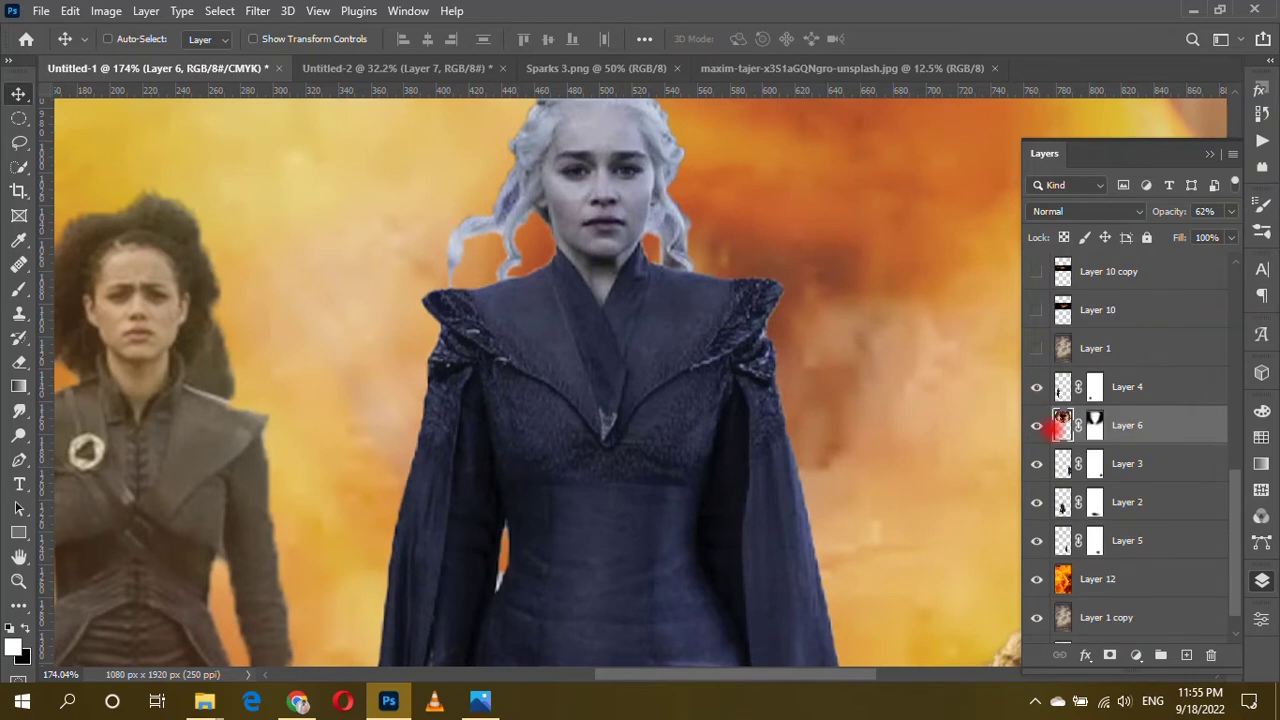
left_click(937, 449)
scroll(737, 434, "left", 5)
scroll(819, 356, "up", 2)
left_click(14, 292)
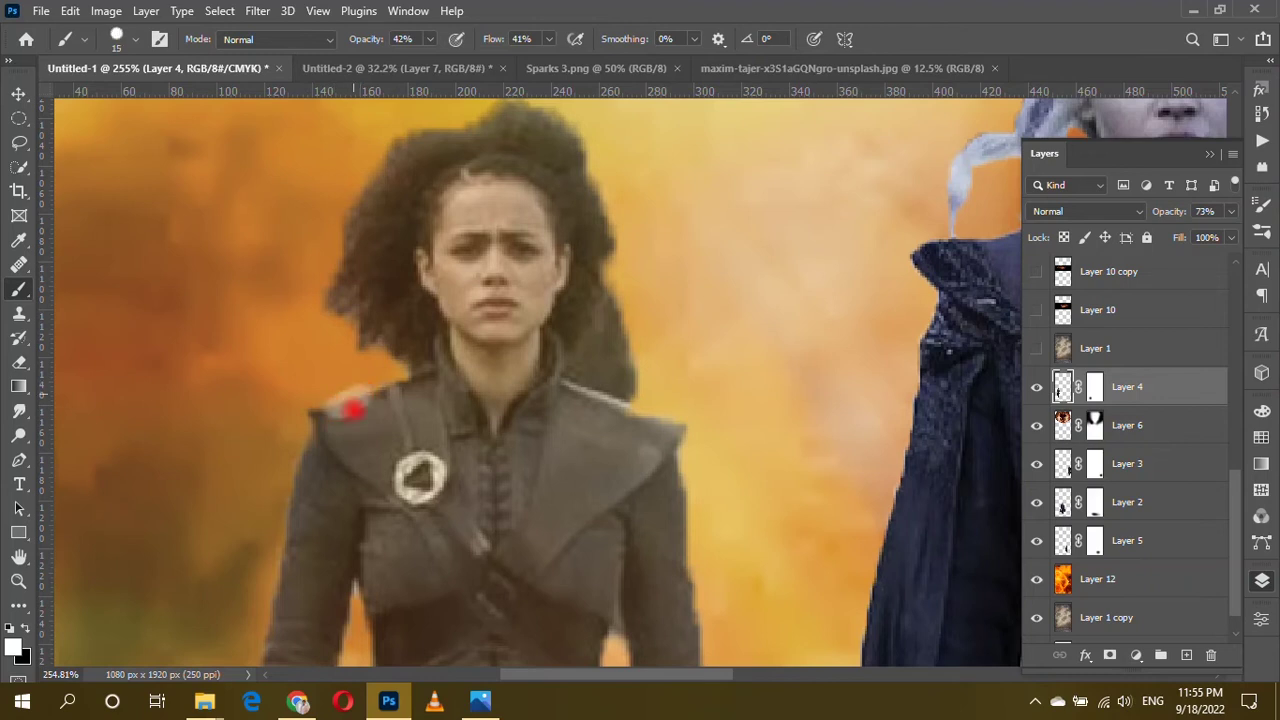
Set a soft round brush with a lighter orange paint colour sampled from the background.
left_click(263, 368, "alt")
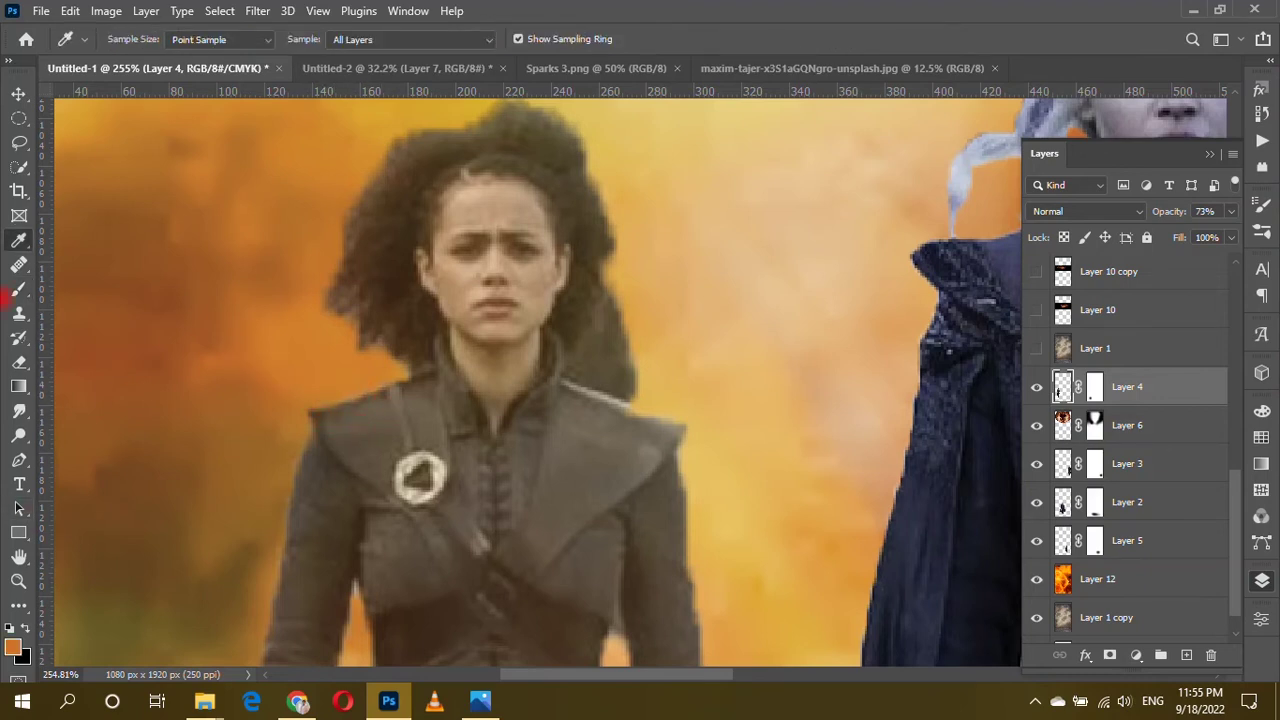
right_click(428, 176)
left_click(543, 410)
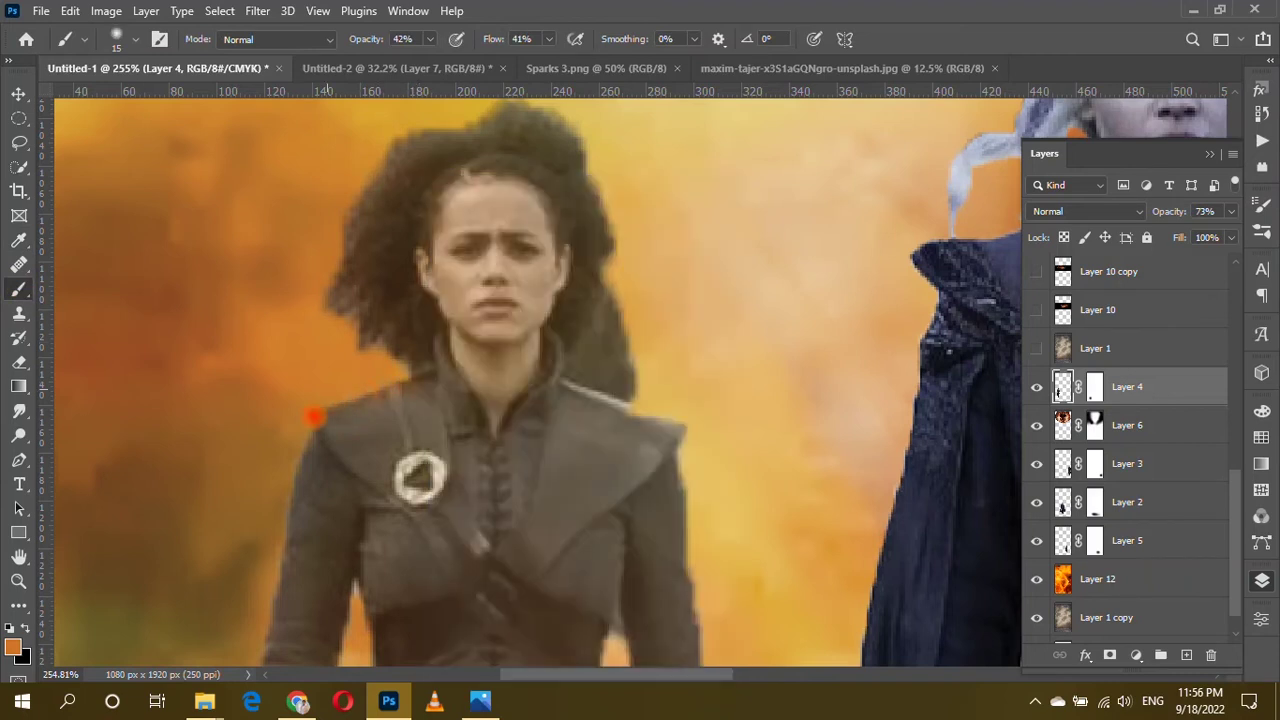
scroll(401, 240, "up", 2)
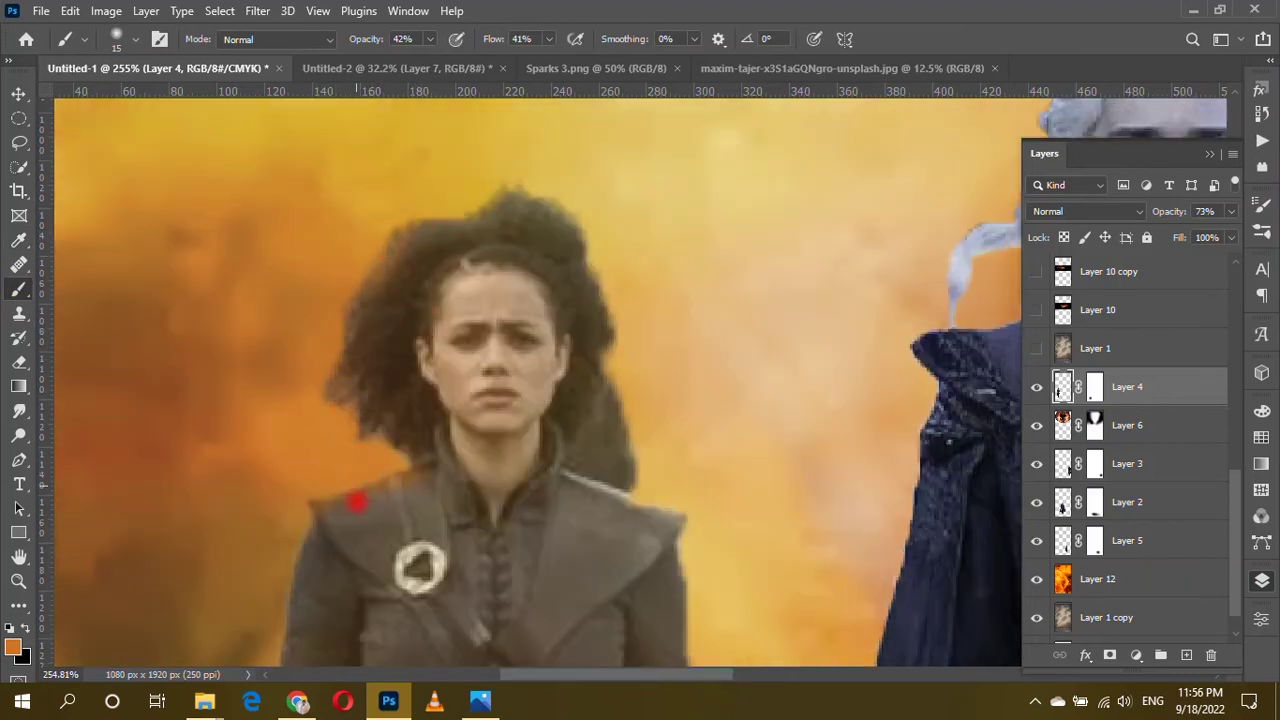
scroll(333, 468, "down", 2)
left_click(12, 647)
left_click(895, 187)
left_click(1188, 172)
Load the left woman's outline on Layer 4 as a selection and enlarge the brush to 50.
scroll(320, 470, "down", 3)
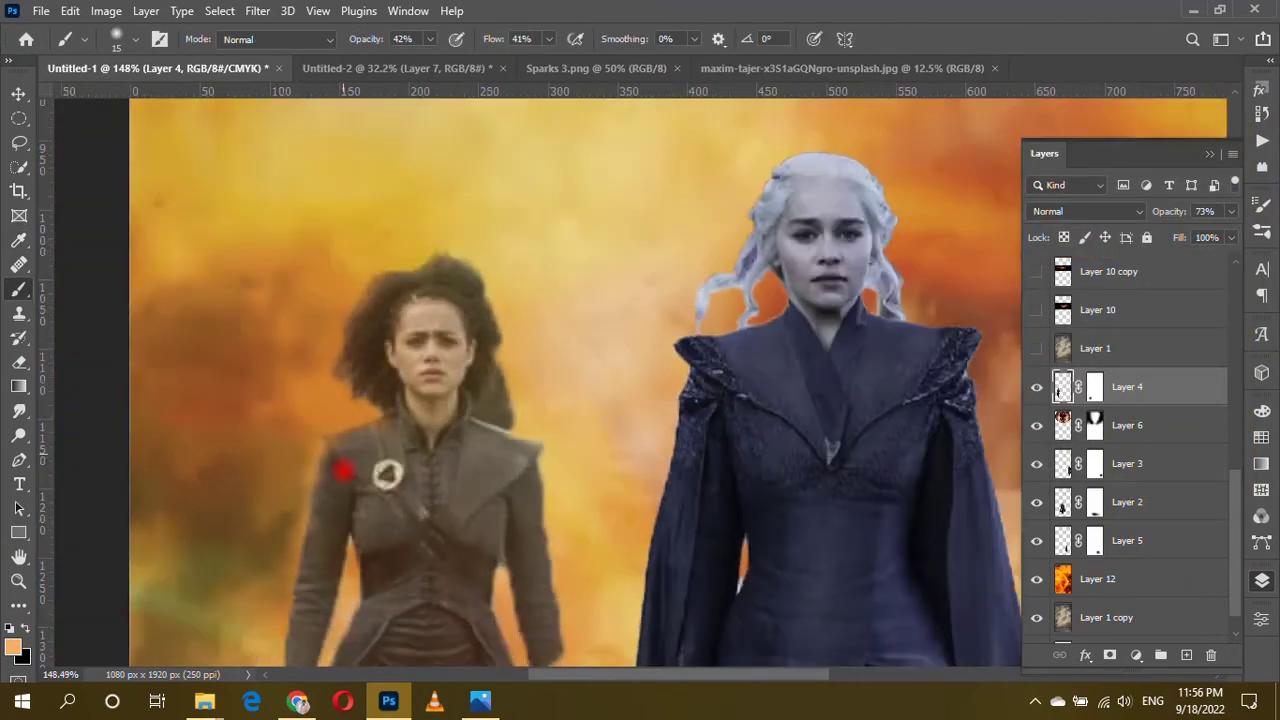
scroll(380, 460, "down", 2)
scroll(395, 448, "up", 4)
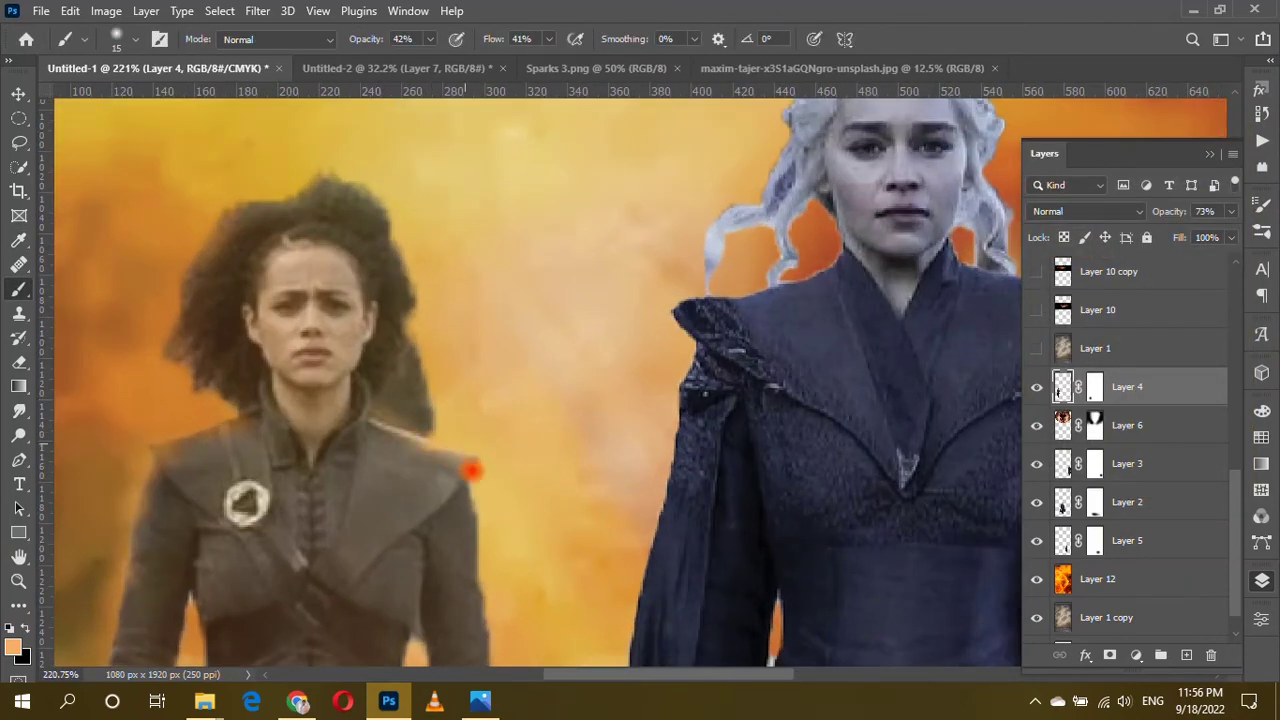
scroll(458, 458, "down", 2)
left_click(1062, 386, "ctrl")
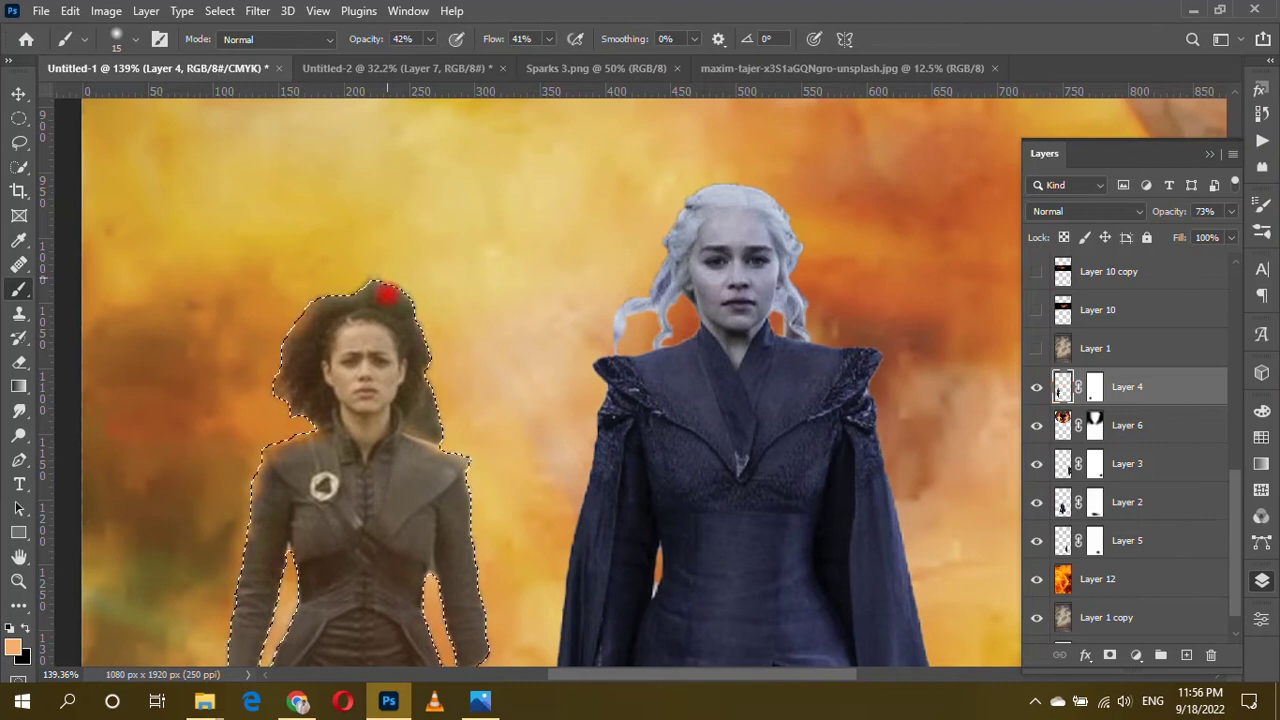
key("bracketright")
key("bracketright")
key("bracketright")
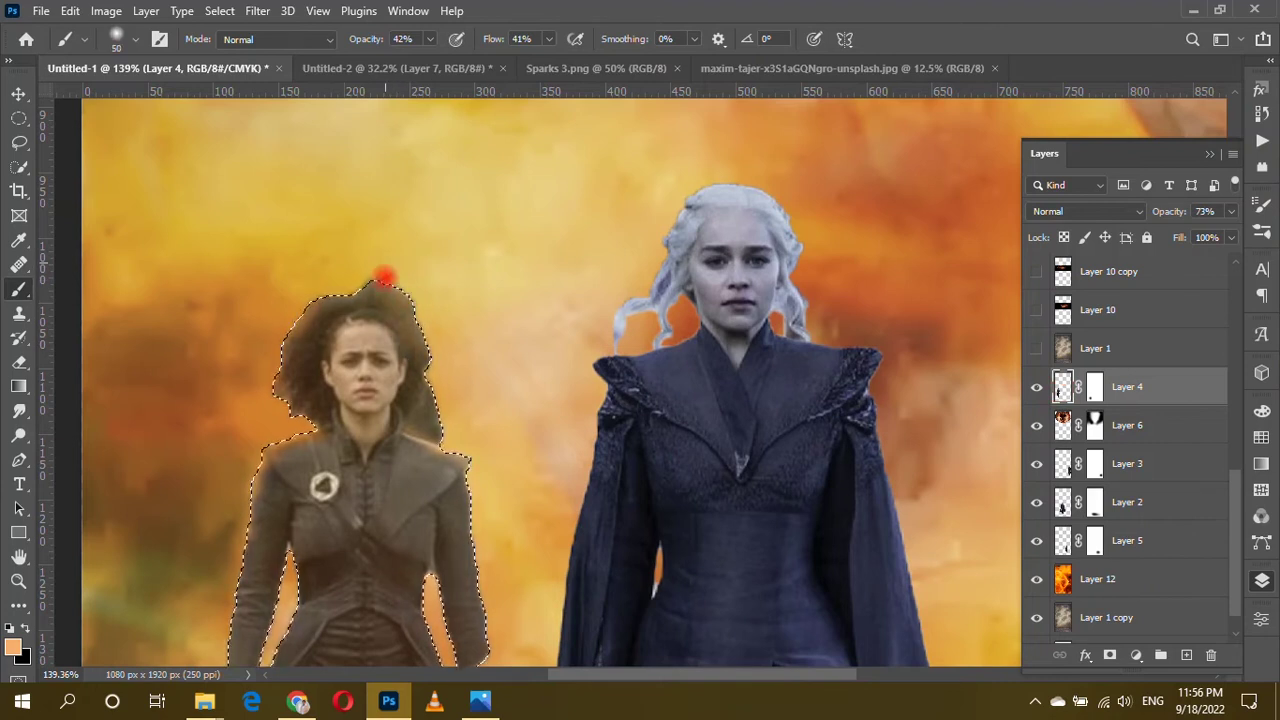
scroll(284, 300, "down", 2)
scroll(286, 414, "down", 3)
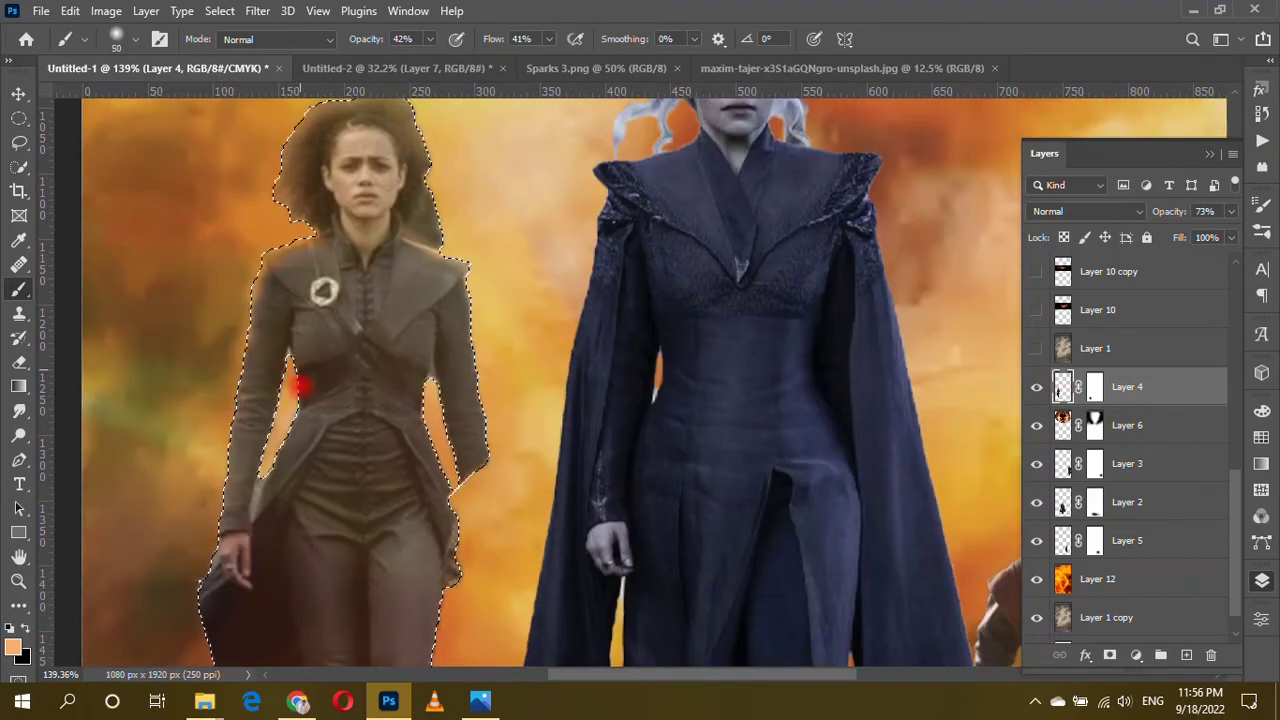
Reduce the brush to size 35 and paint inside the left woman's selection on Layer 4.
key("bracketleft")
key("bracketleft")
key("bracketleft")
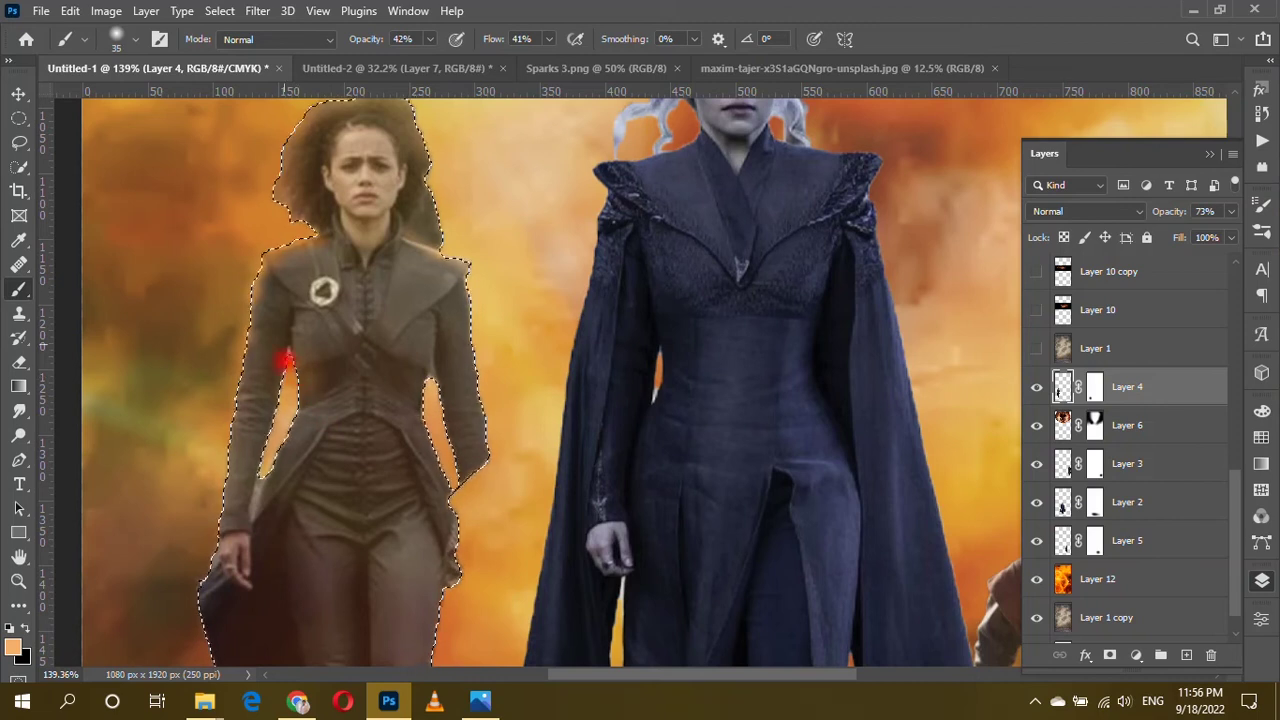
scroll(423, 357, "down", 2)
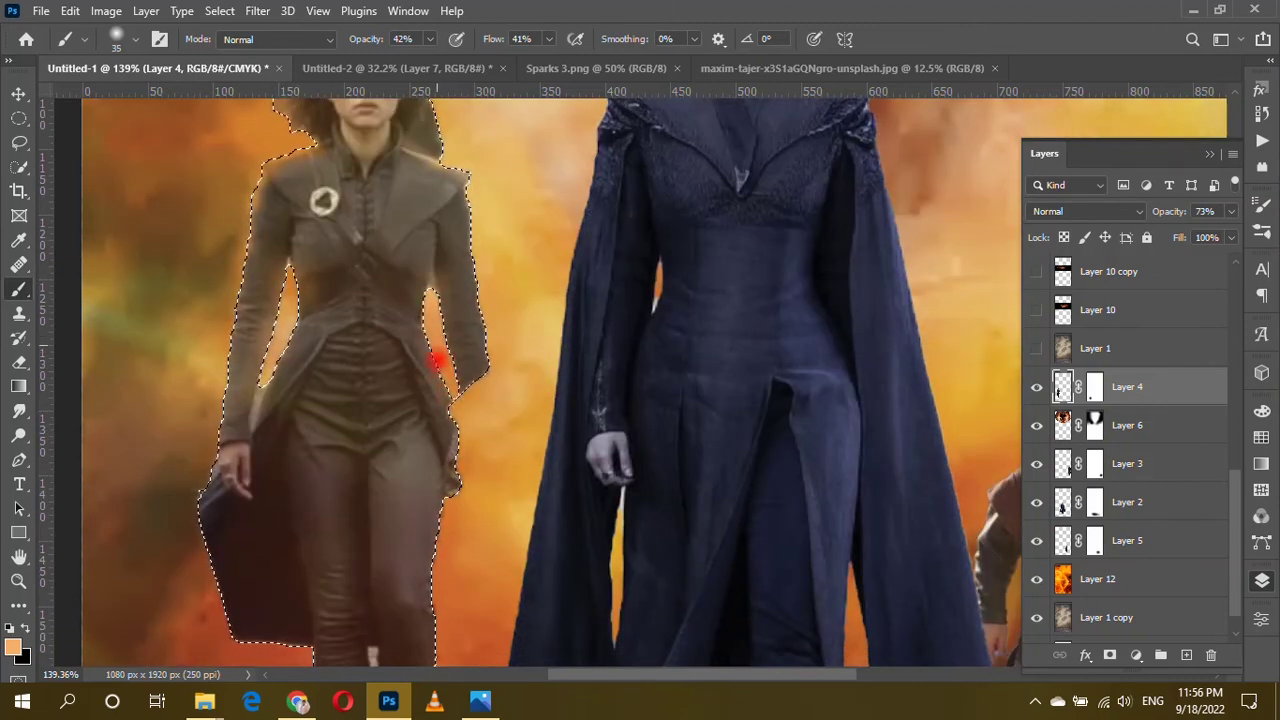
scroll(441, 372, "down", 3)
scroll(449, 322, "up", 5)
scroll(457, 348, "down", 5)
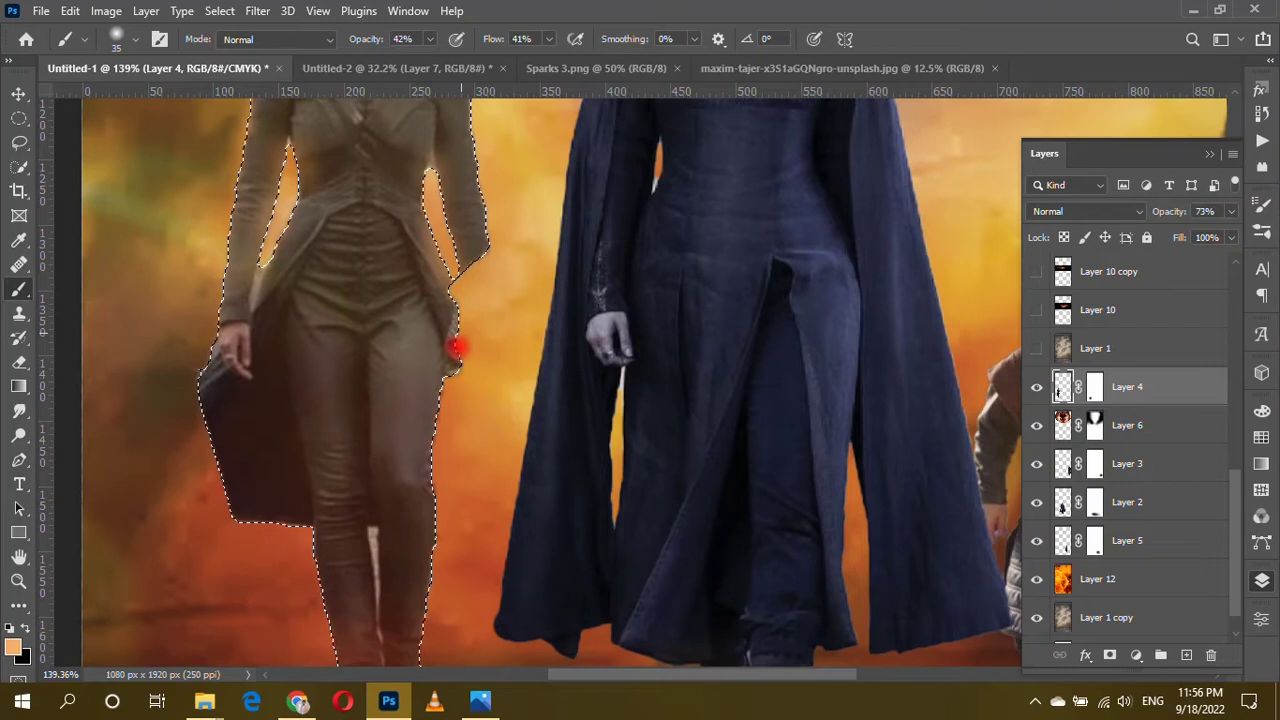
scroll(443, 449, "up", 1)
scroll(443, 443, "down", 2)
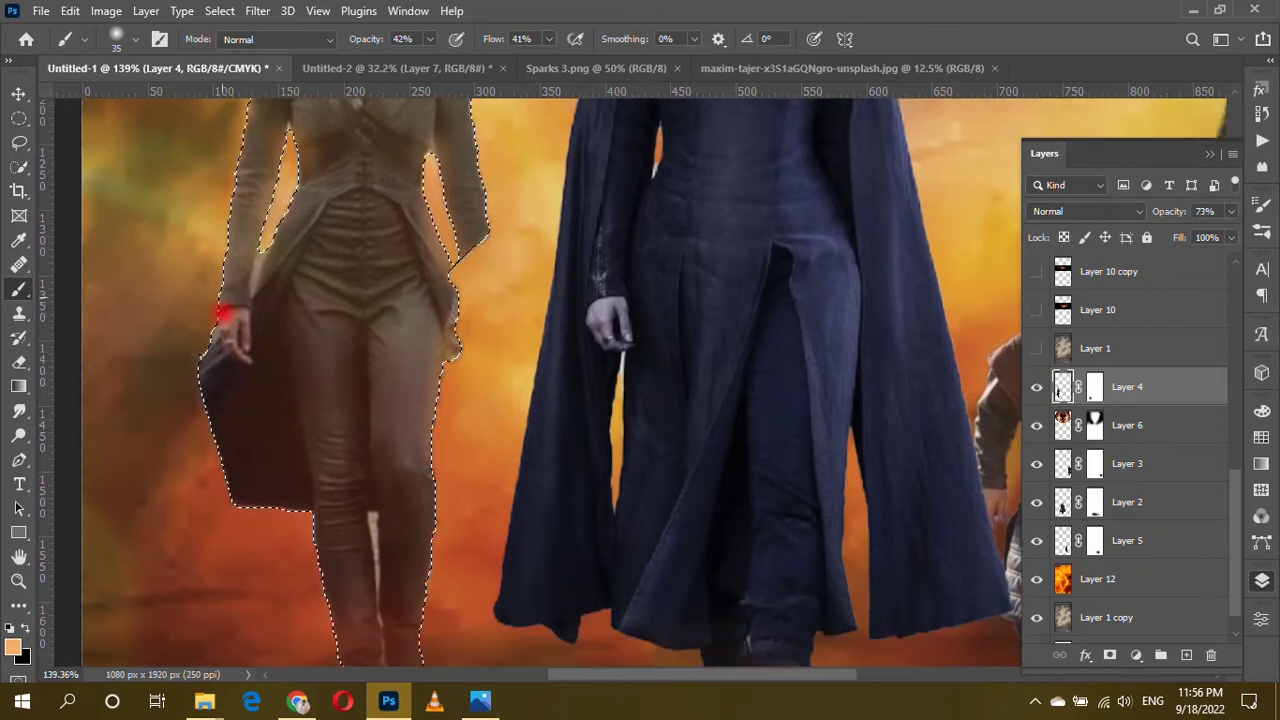
scroll(337, 520, "down", 3)
scroll(340, 524, "down", 2)
scroll(348, 527, "down", 1)
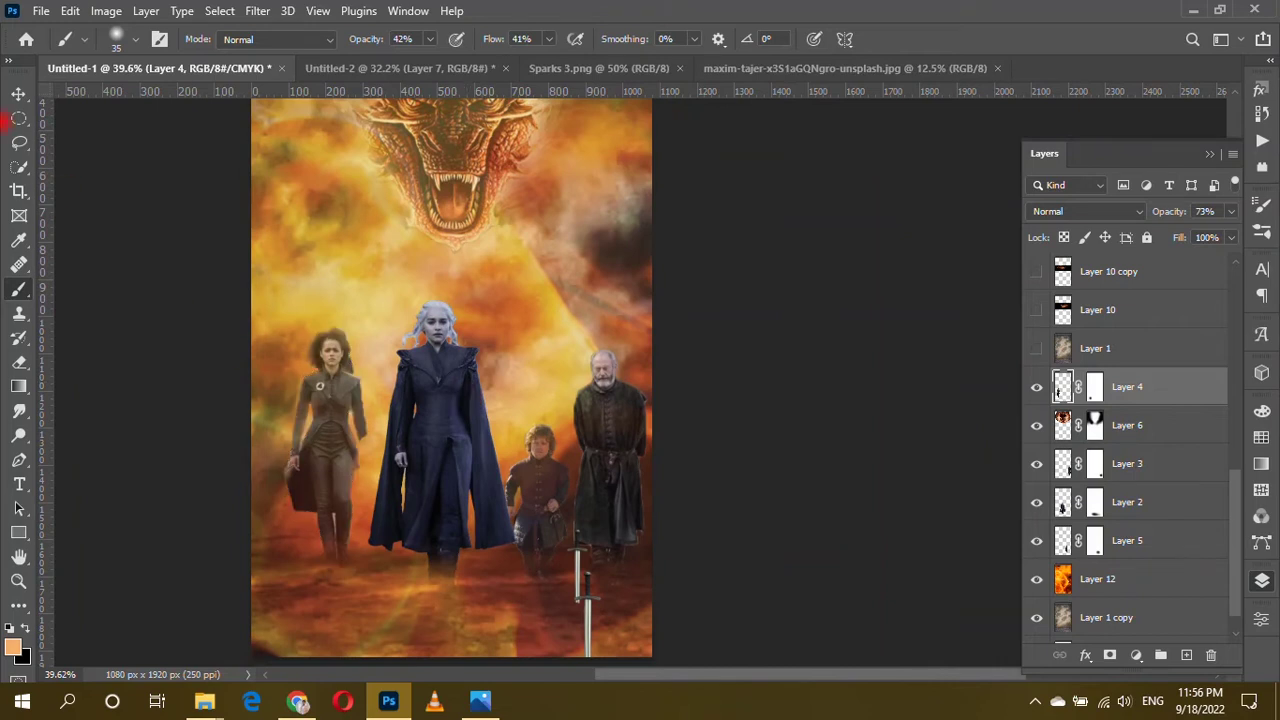
left_click(18, 95)
Shift the left woman right and down, placing Layer 4 below Layer 2 in the stack.
left_click_drag(332, 376, 350, 390)
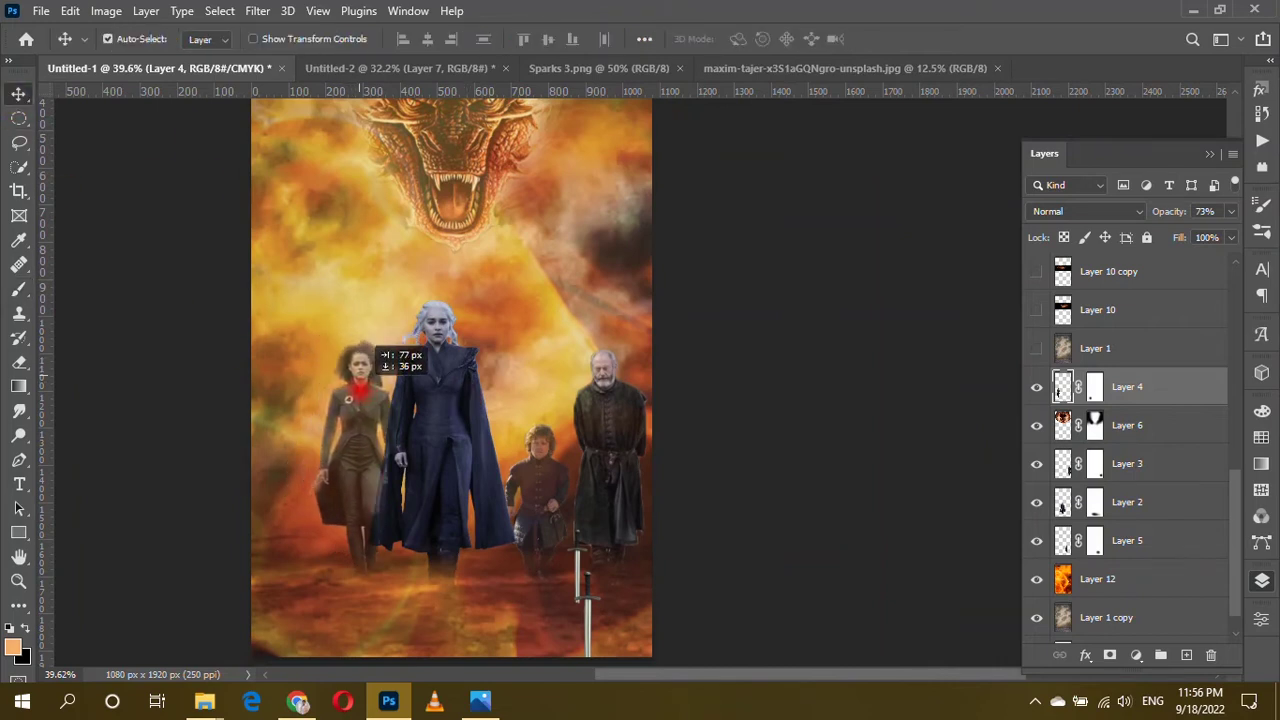
left_click_drag(1143, 386, 1150, 515)
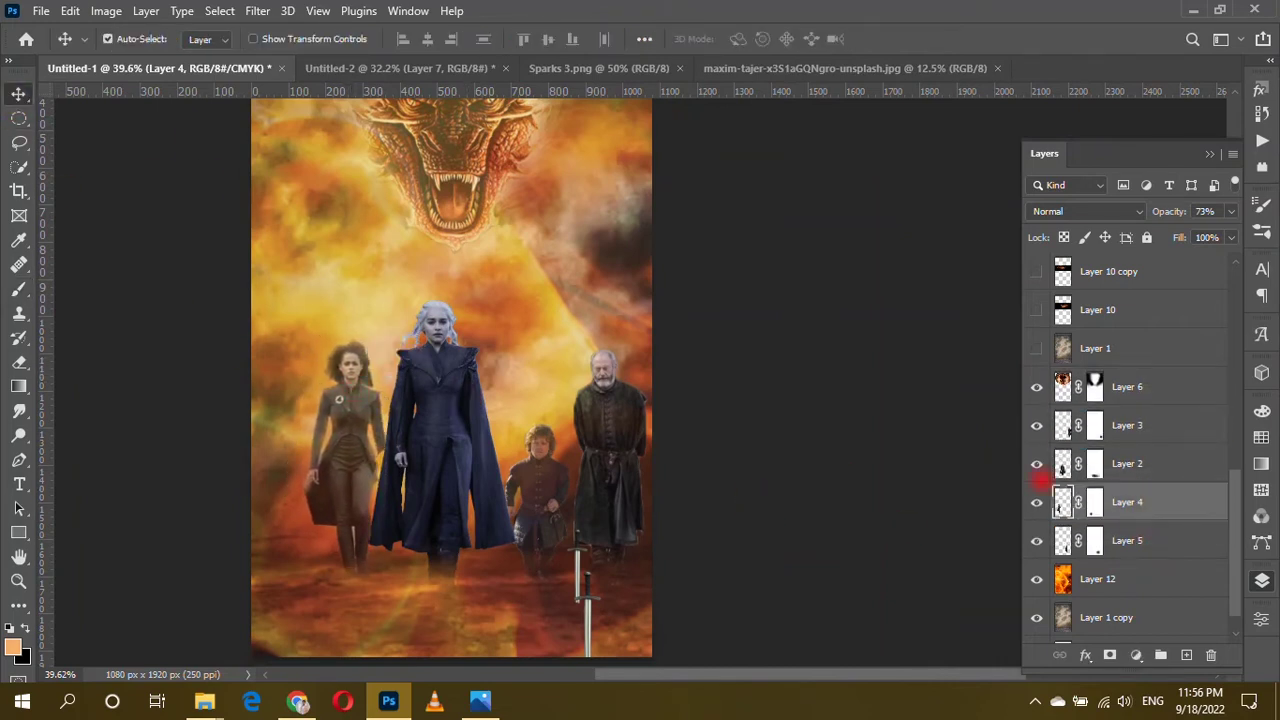
key("shift+Up")
key("shift+Up")
key("shift+Up")
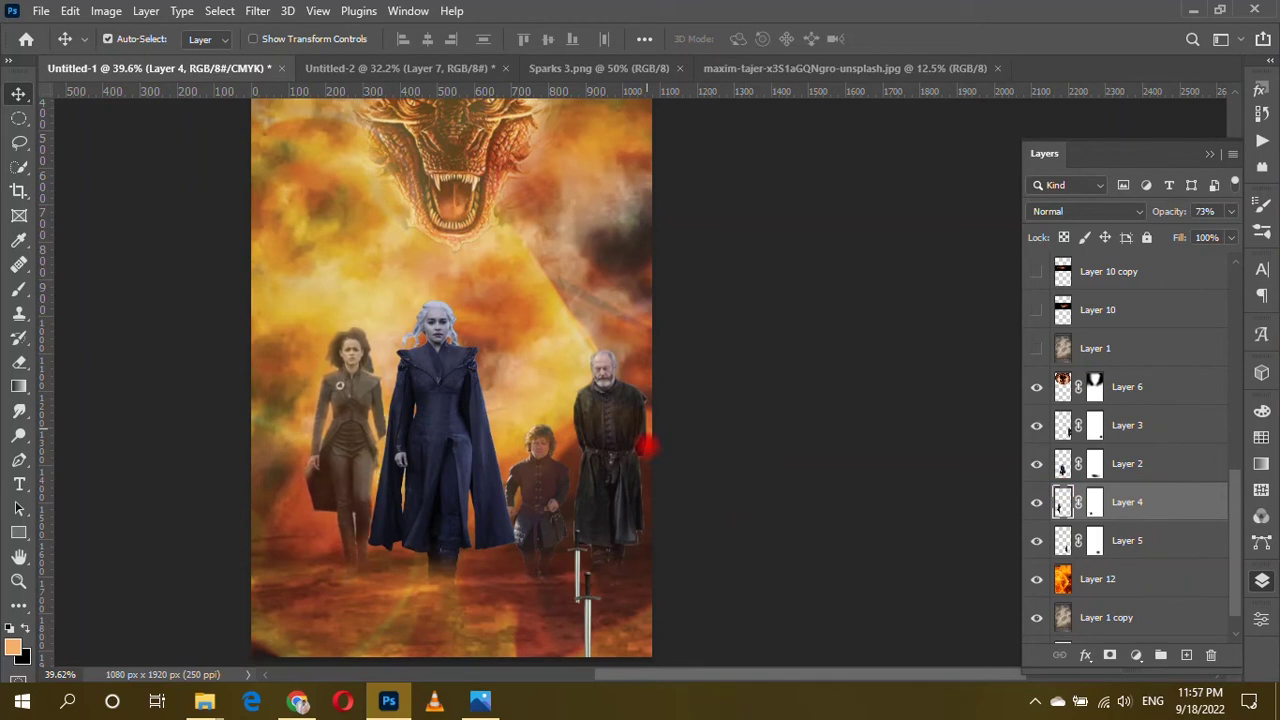
key("shift+Right")
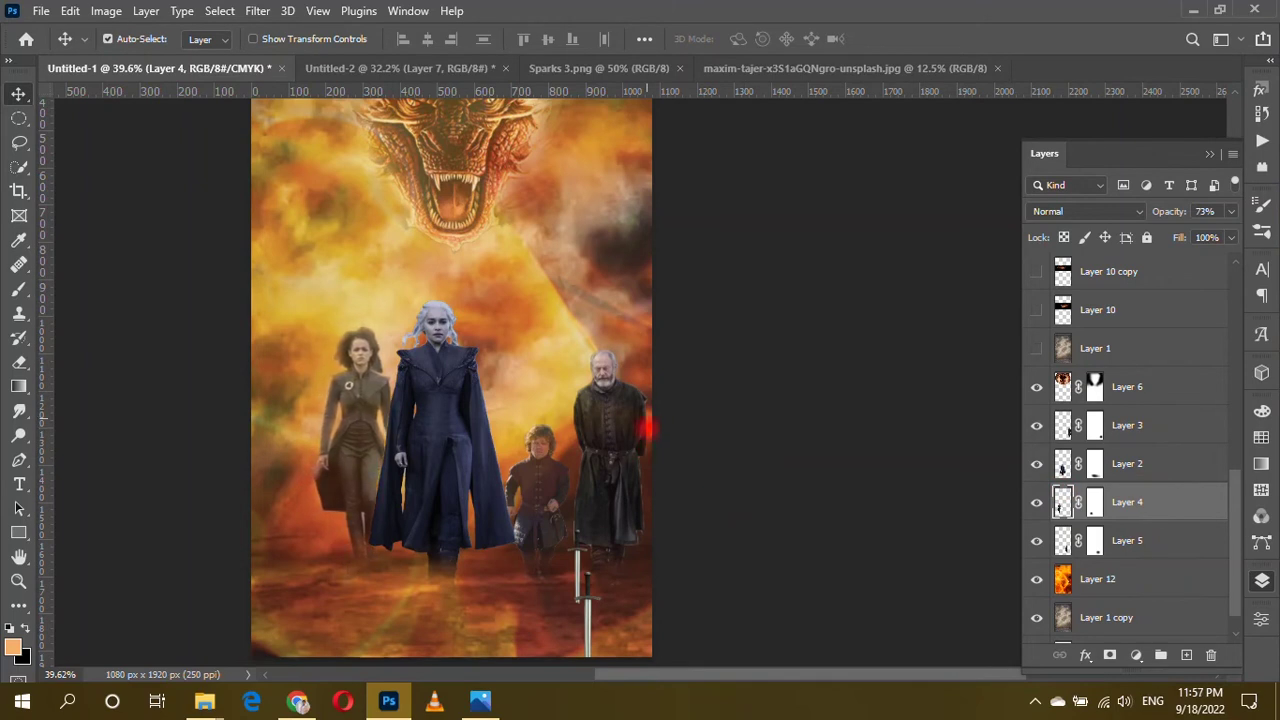
scroll(434, 423, "up", 3)
scroll(343, 410, "down", 3)
Nudge Layers 2 and 4 left together, then nudge the old man on Layer 3 left.
left_click(1148, 463, "ctrl")
key("shift+Left")
key("shift+Left")
key("shift+Left")
key("shift+Left")
key("shift+Left")
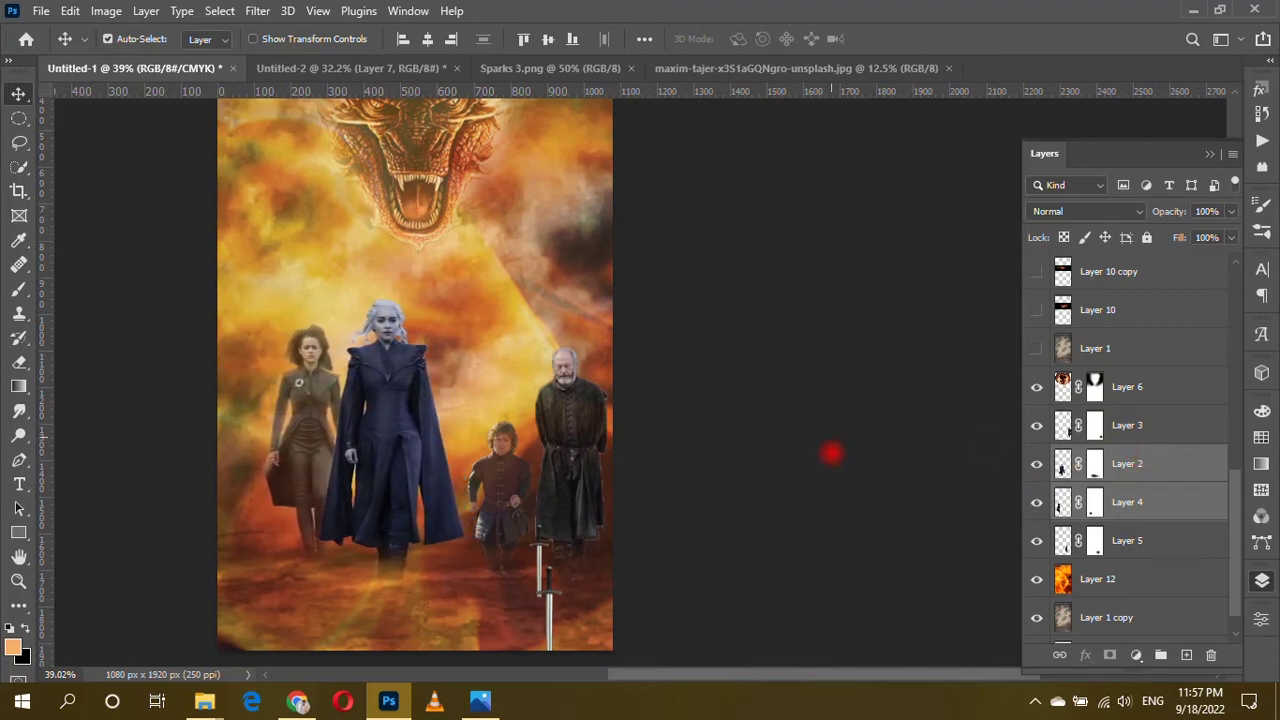
left_click(500, 480)
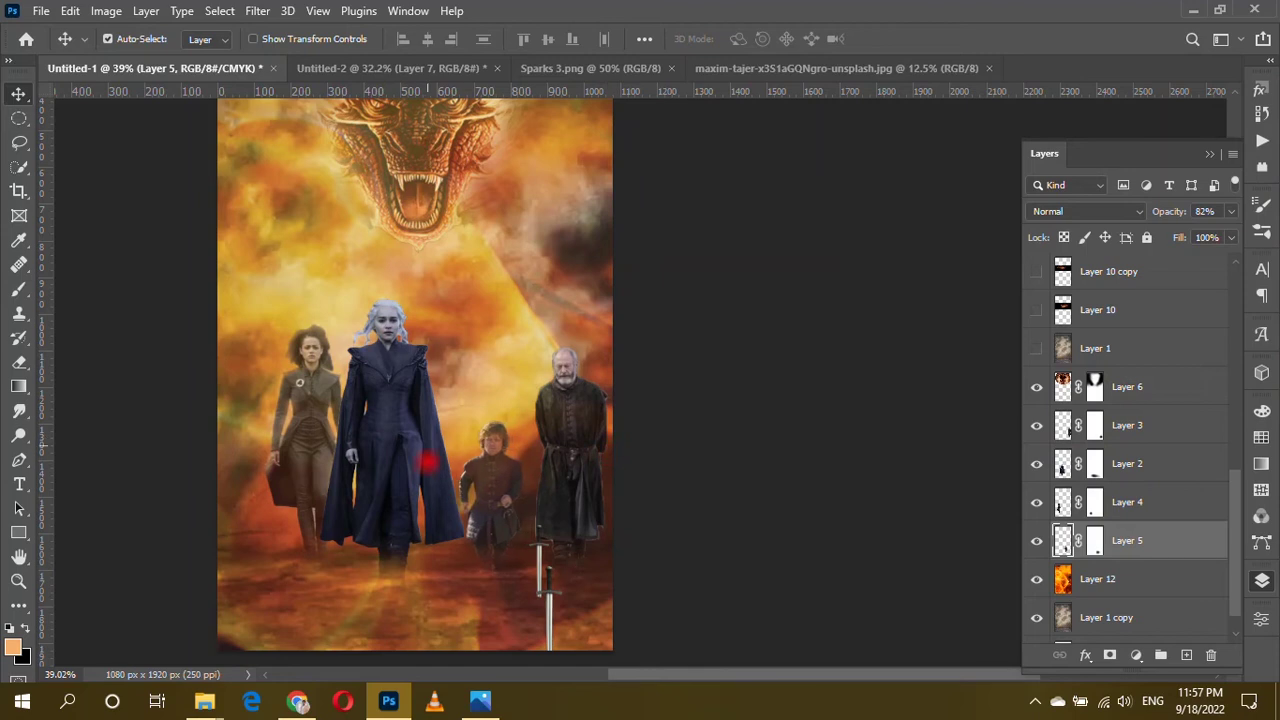
left_click(567, 471)
key("shift+Left")
key("shift+Left")
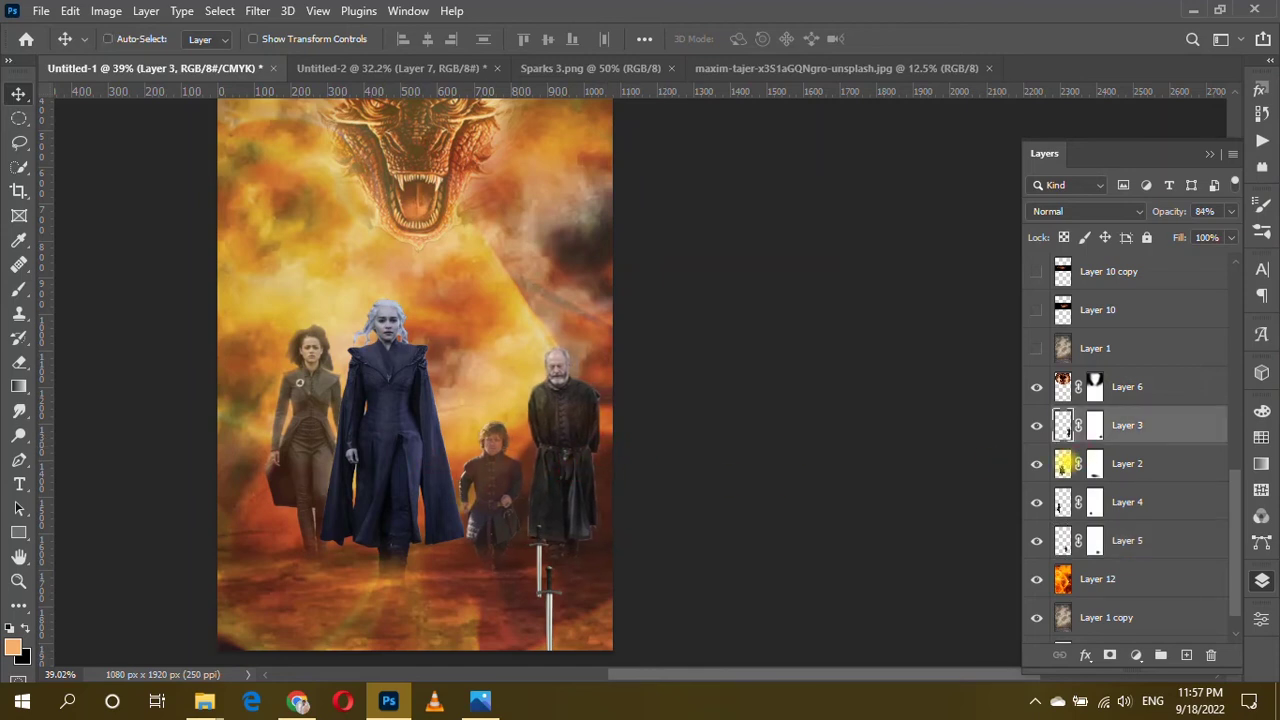
left_click(1063, 463, "ctrl")
scroll(343, 300, "up", 3)
scroll(343, 300, "up", 2)
key("b")
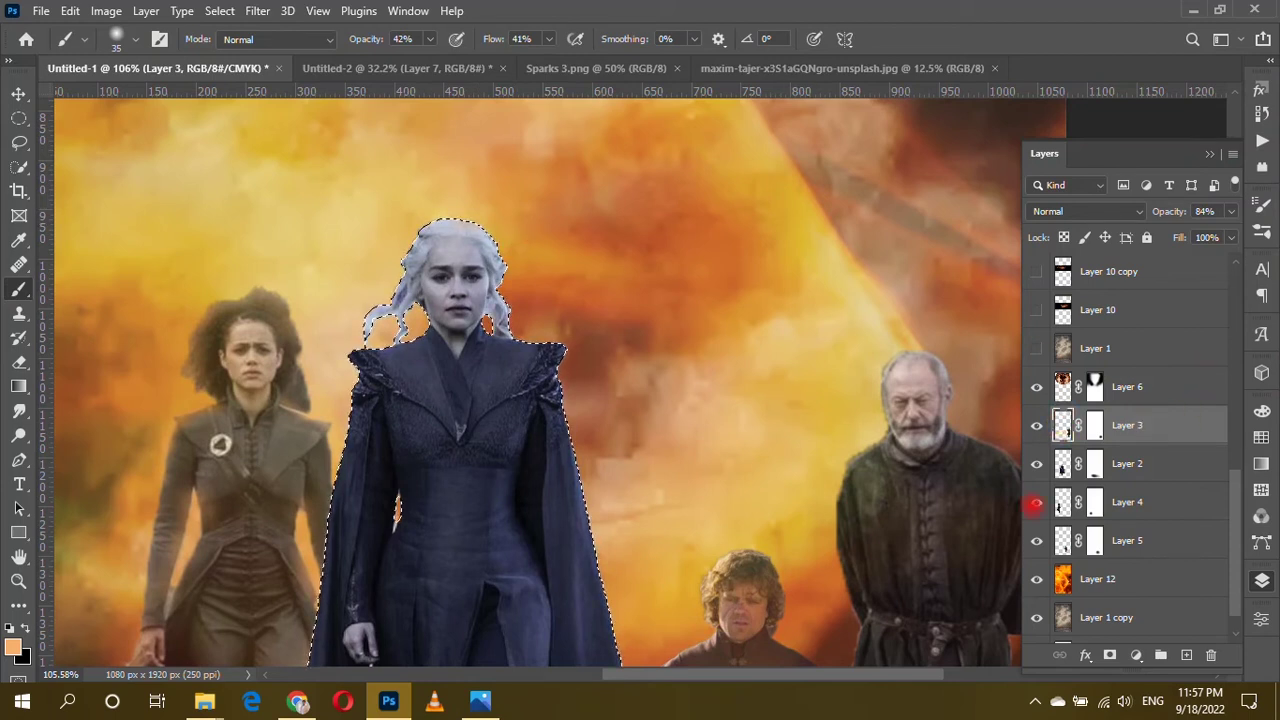
Brush soft orange along the white-haired woman's outline on Layer 2, then deselect.
left_click(1127, 463)
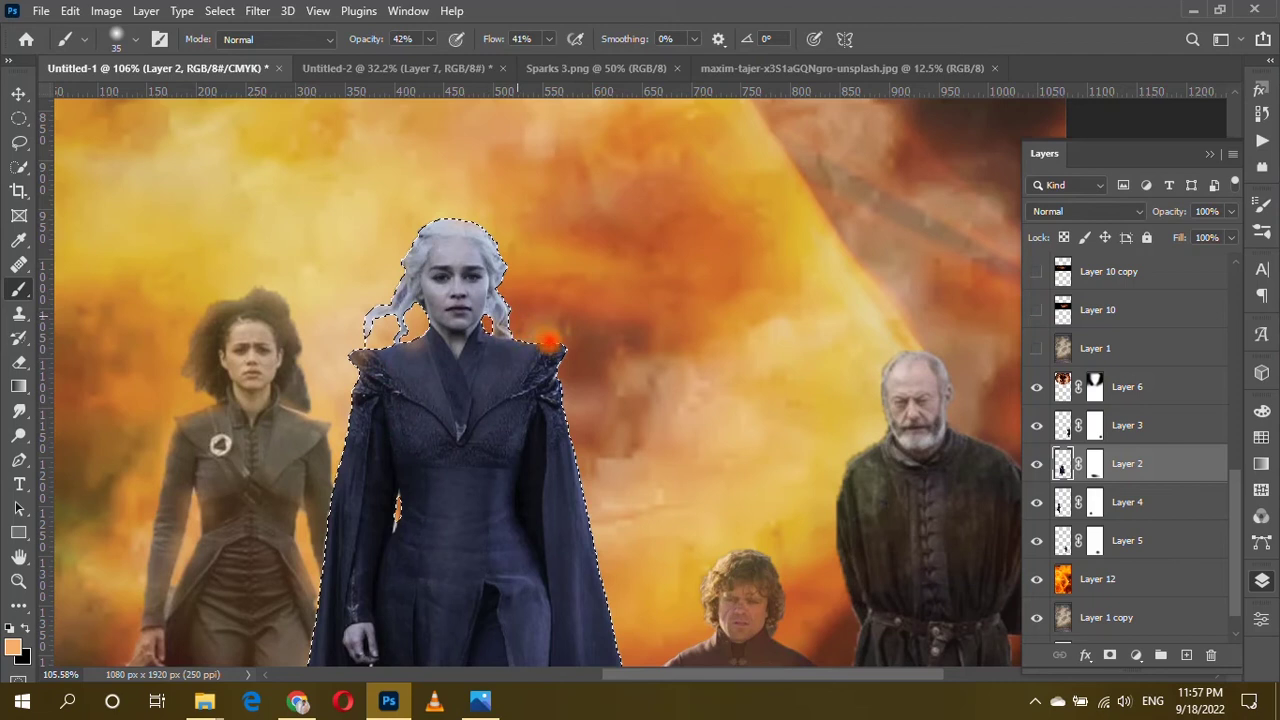
scroll(563, 354, "down", 2)
scroll(523, 423, "down", 3)
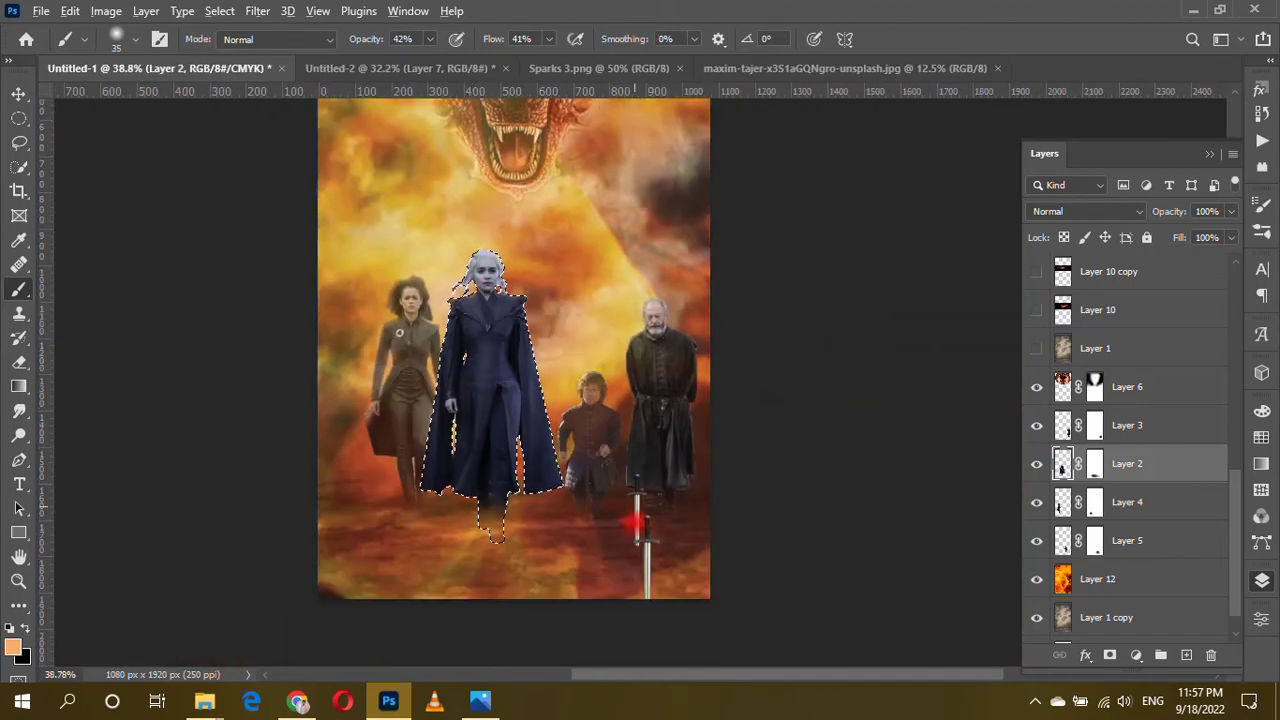
key("ctrl+d")
scroll(1037, 357, "down", 1)
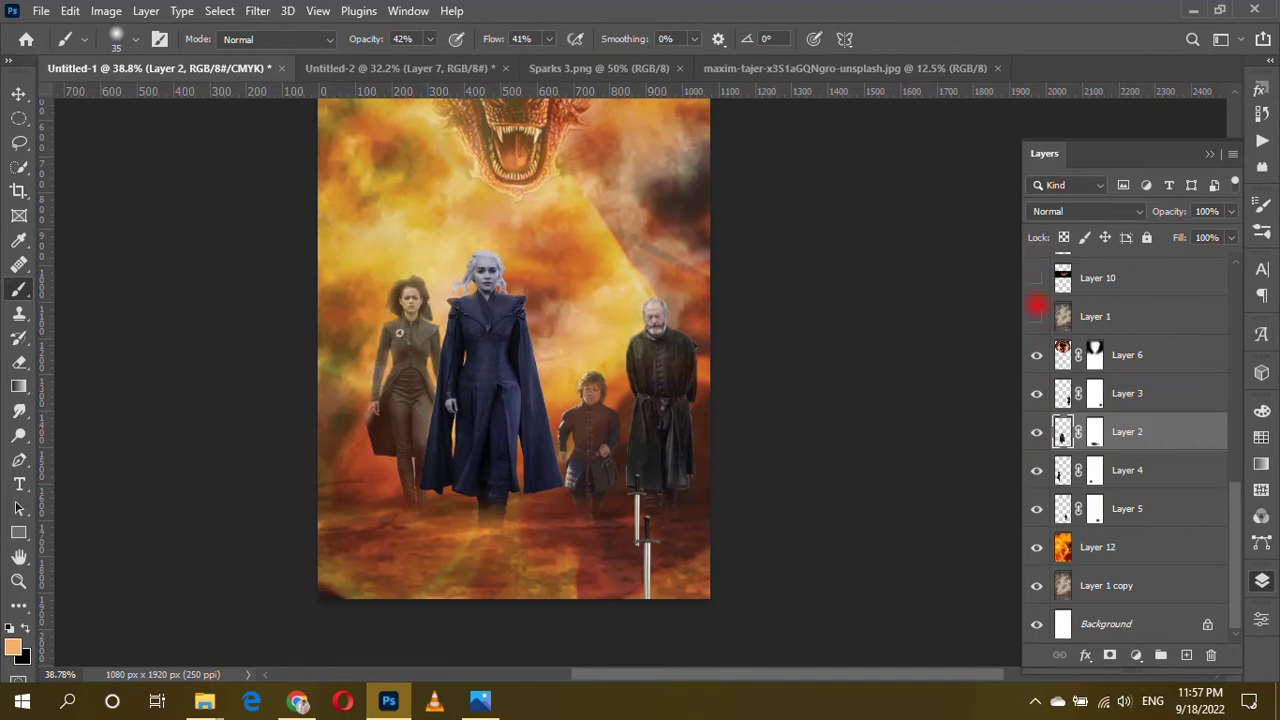
Show Layer 1, the sparks, the sword layers and both Layer 11 smoke layers, selecting Layer 11 copy.
left_click(1036, 316)
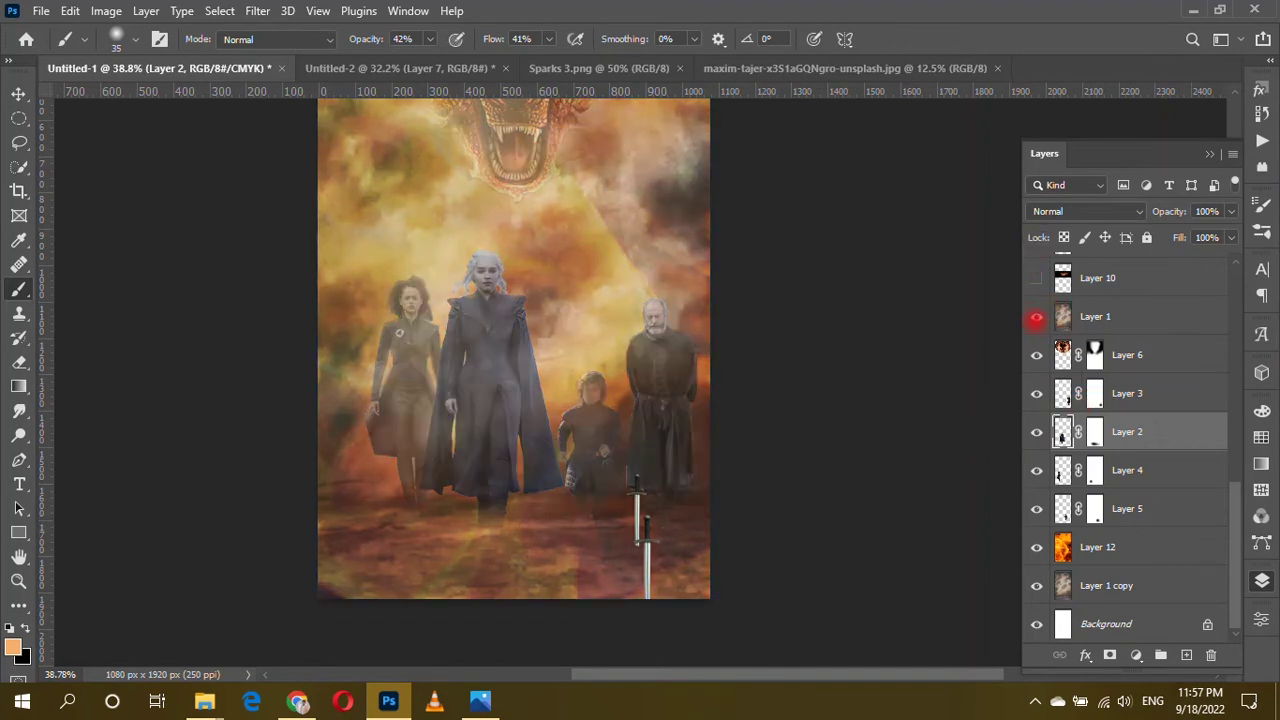
left_click(1035, 262)
scroll(1097, 352, "up", 3)
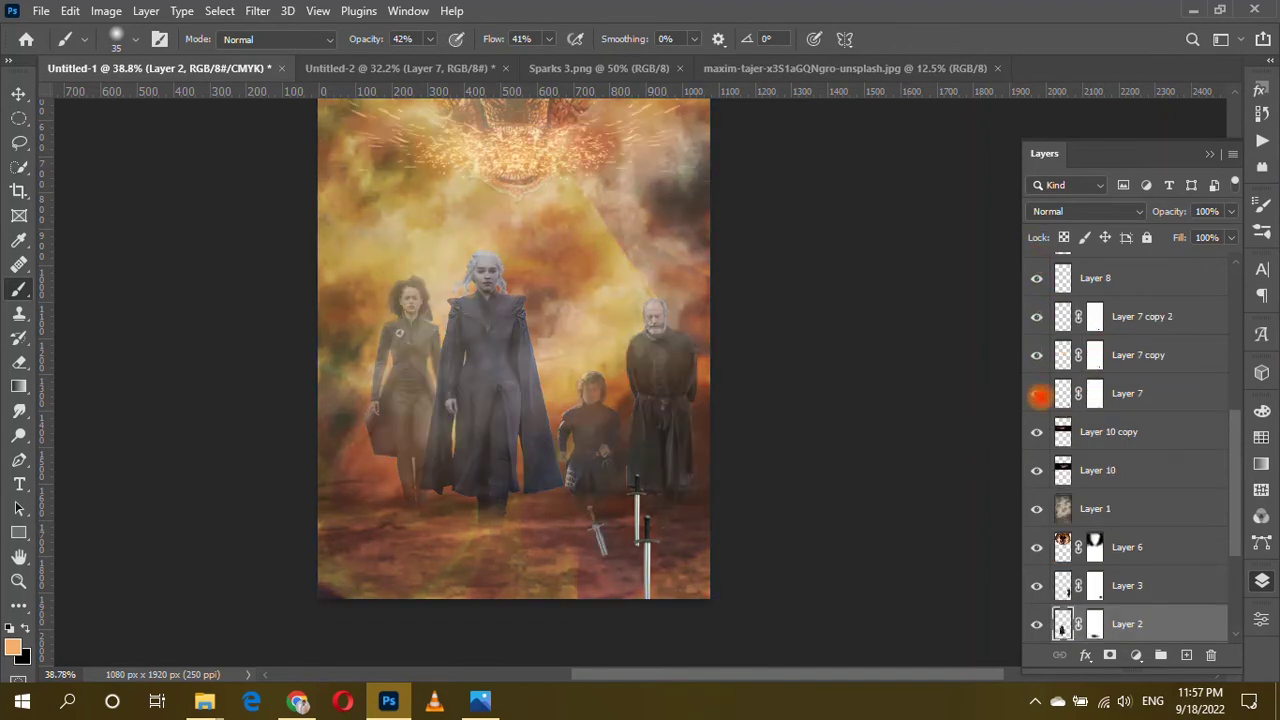
left_click(1037, 355)
scroll(1037, 400, "up", 5)
left_click(1035, 316)
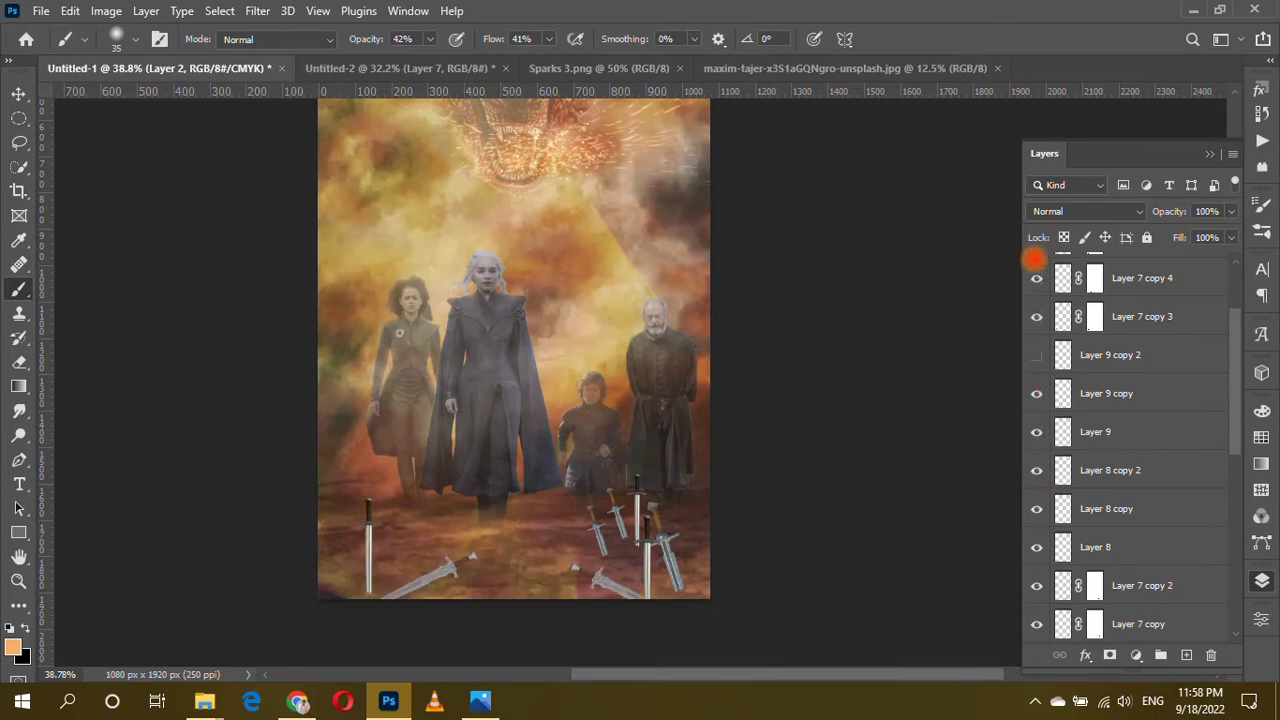
scroll(1035, 289, "up", 2)
left_click(1035, 266)
scroll(1034, 270, "up", 1)
left_click(1036, 271)
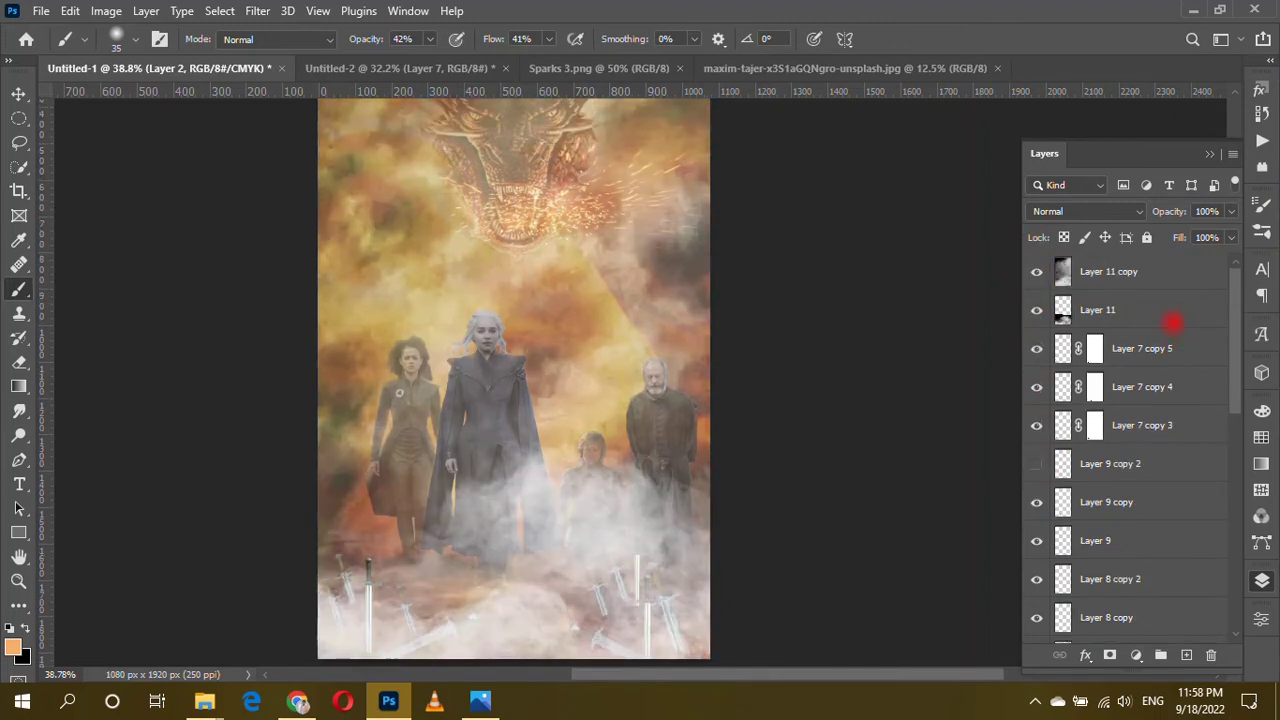
left_click(1160, 271)
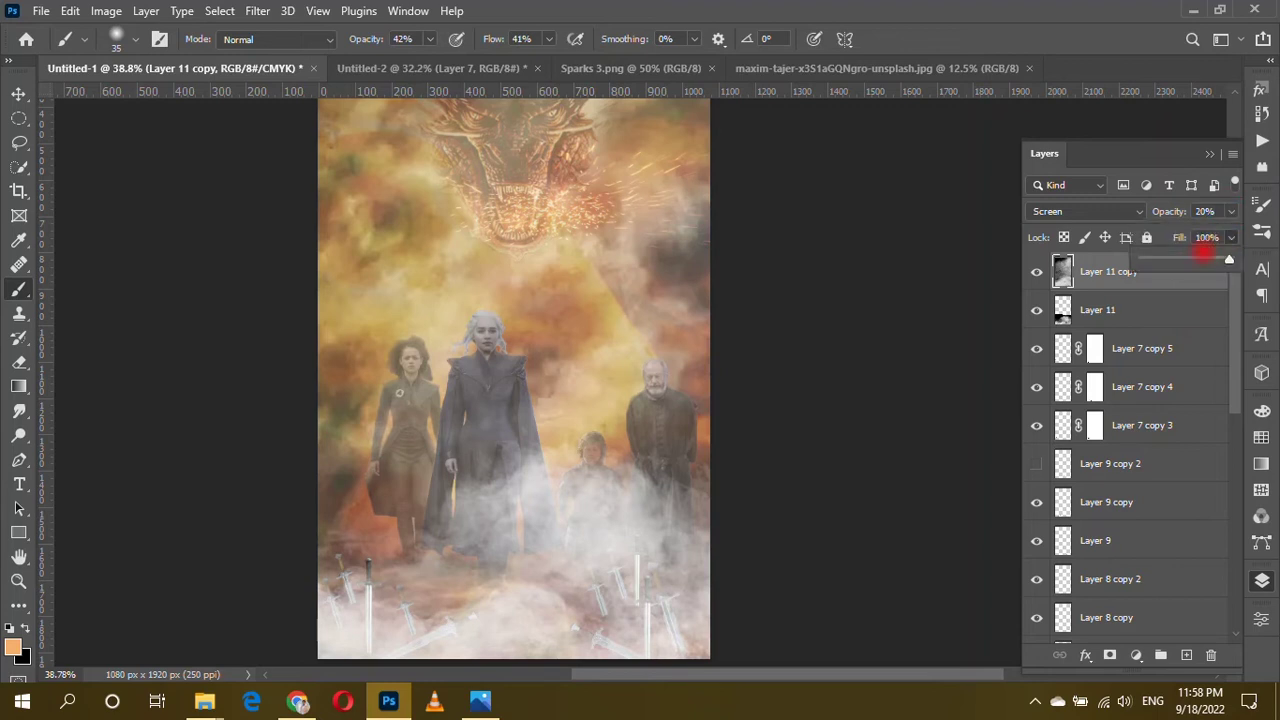
Set Layer 11 copy's fill to 27% and Layer 11's opacity to 54%.
left_click_drag(1207, 252, 1186, 260)
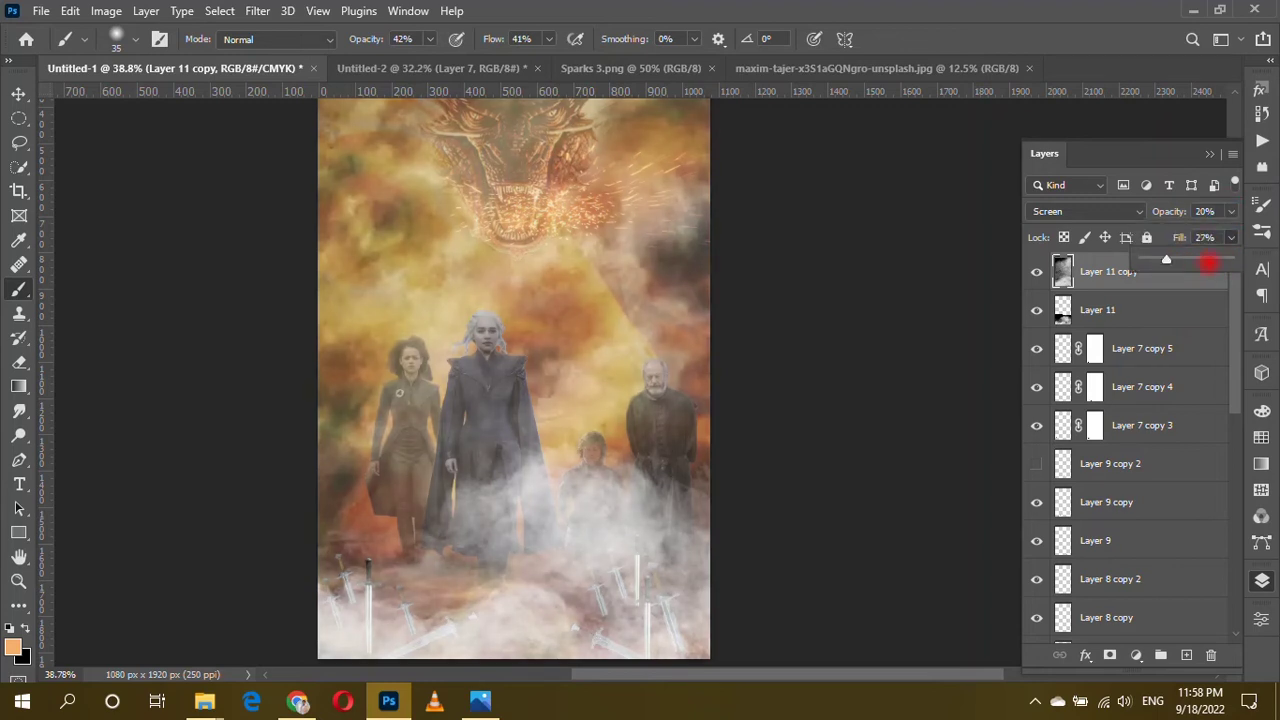
left_click_drag(1166, 165, 1166, 165)
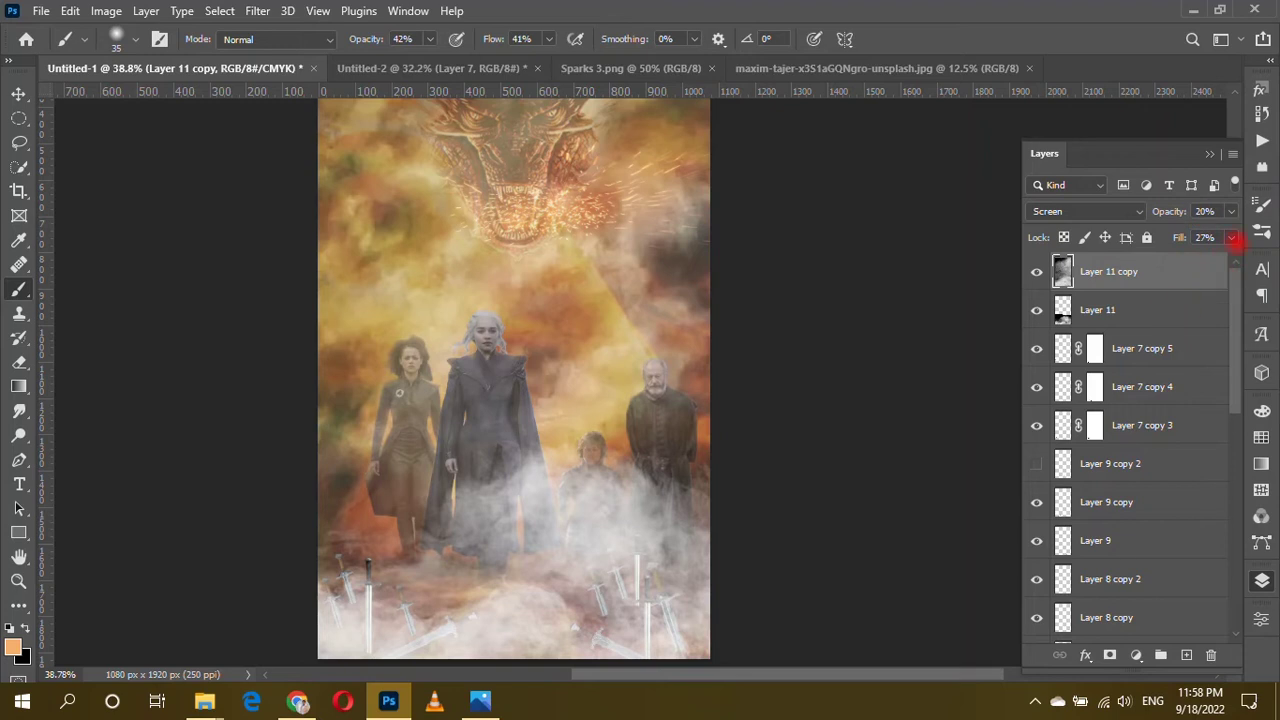
key("alt+bracketleft")
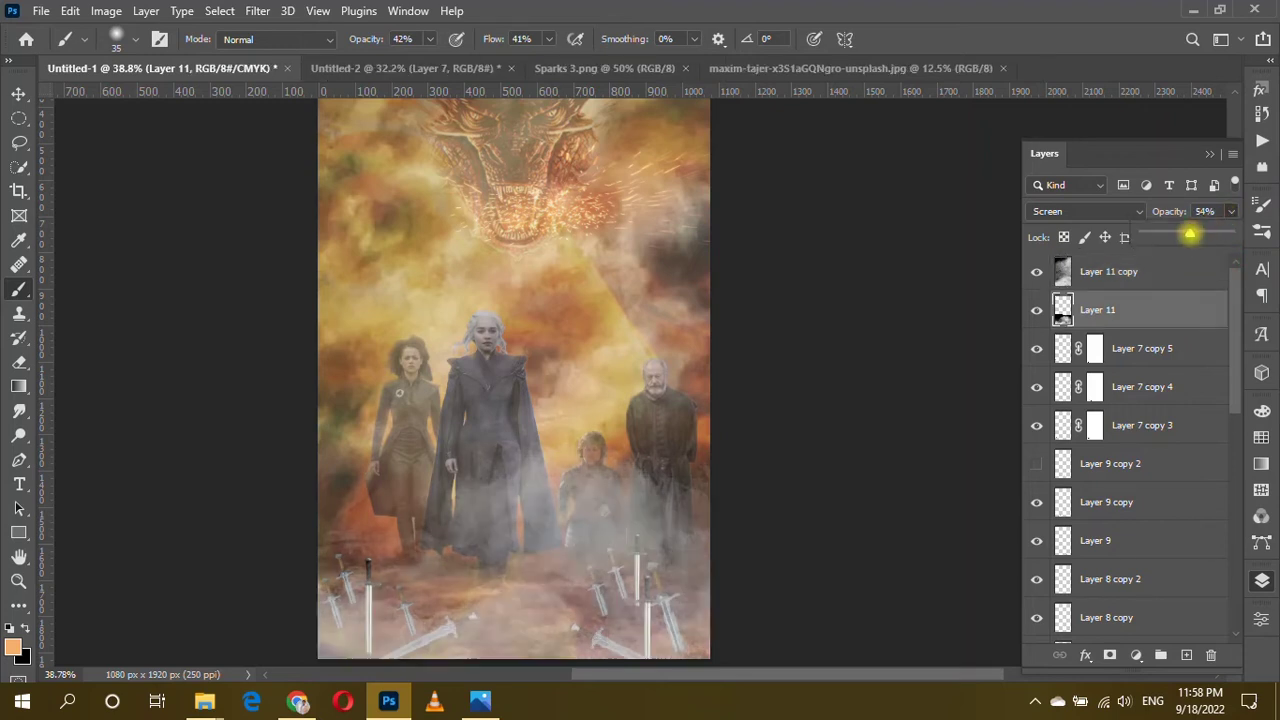
left_click_drag(608, 523, 692, 449)
Move the Layer 11 smoke lower and duplicate it as Layer 11 copy 2.
key("ctrl+t")
left_click_drag(551, 417, 580, 531)
key("Return")
left_click(512, 408, "alt")
key("ctrl+j")
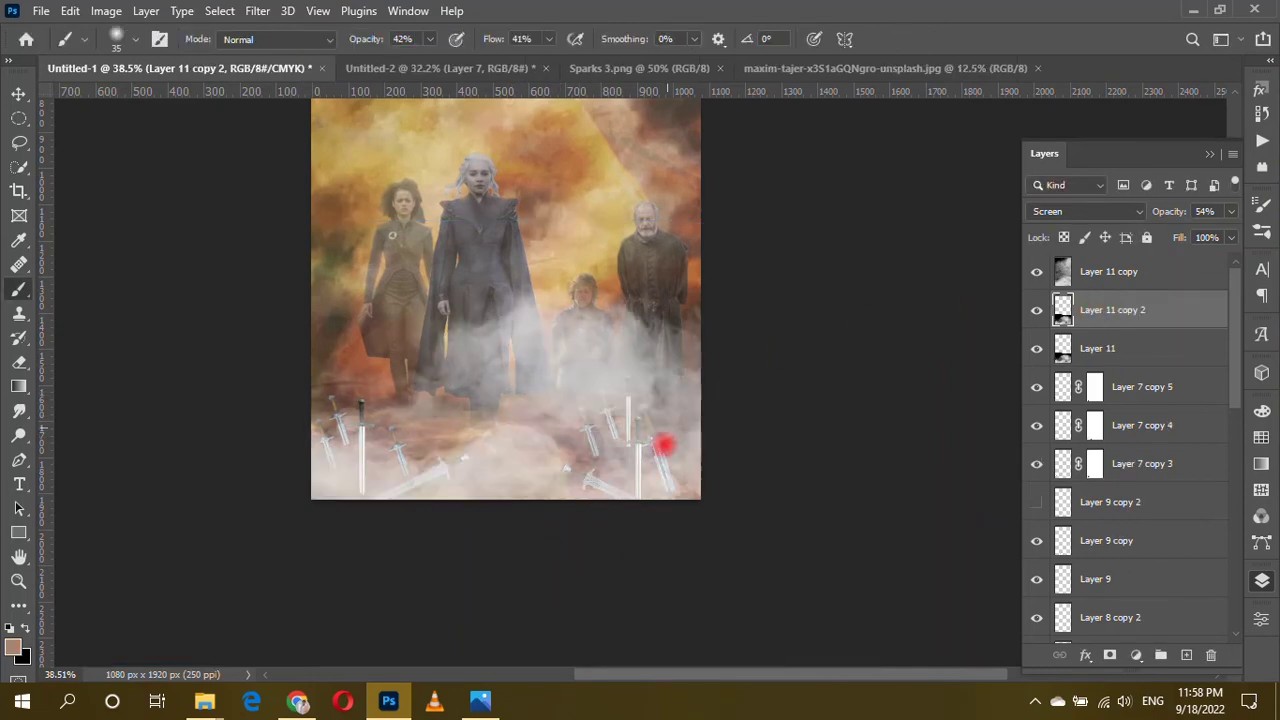
Move the Layer 11 copy smoke down and confirm the Layer 11 copy 2 layer name.
key("v")
left_click_drag(568, 461, 560, 540)
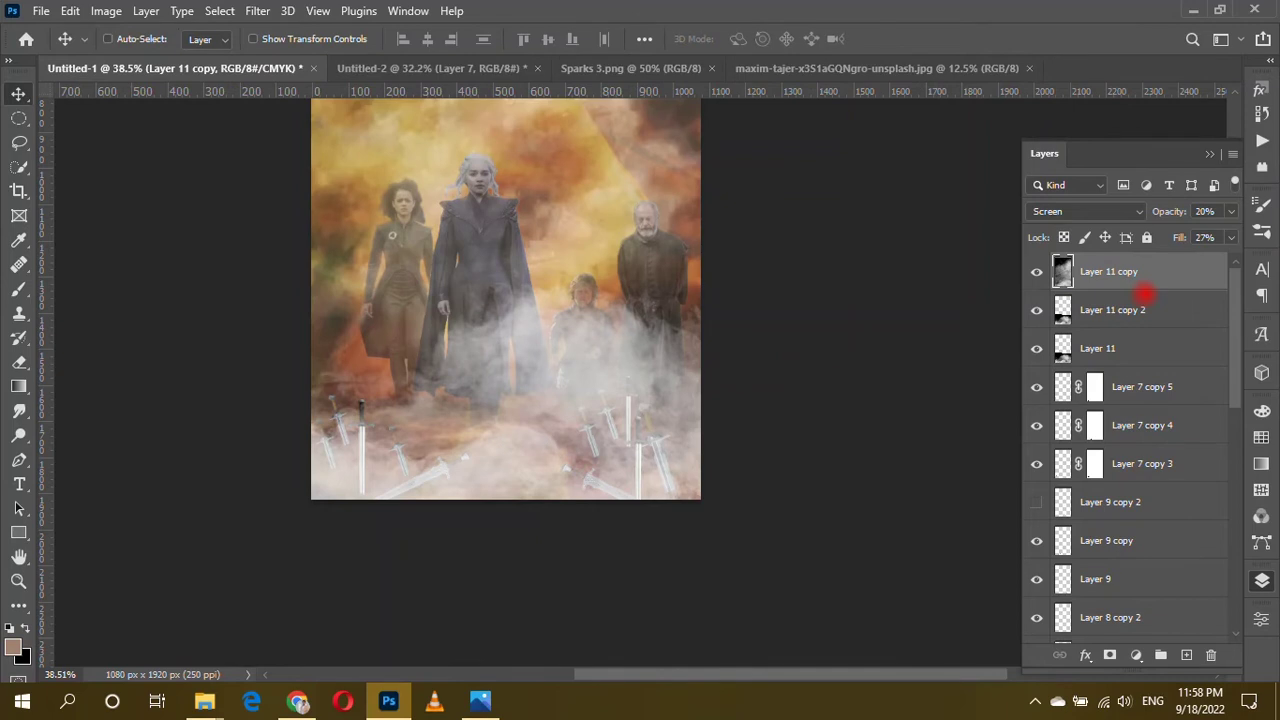
double_click(1115, 310)
left_click(690, 498)
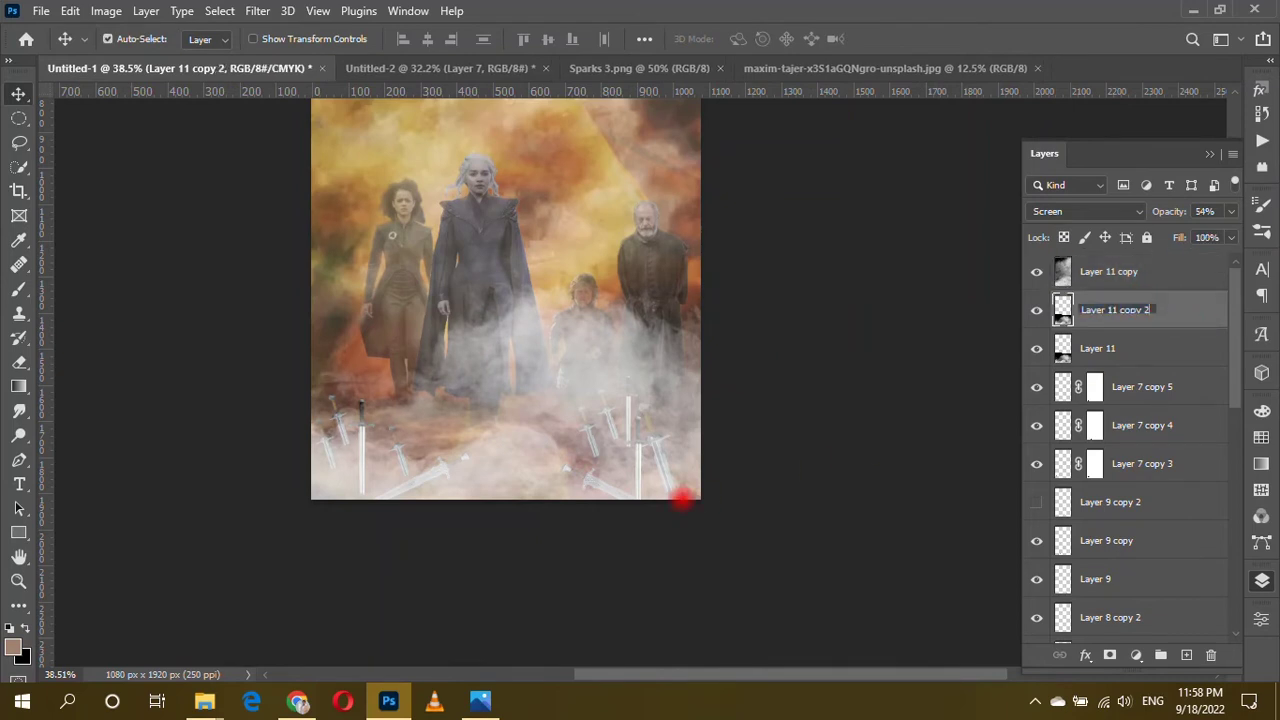
left_click(1178, 300)
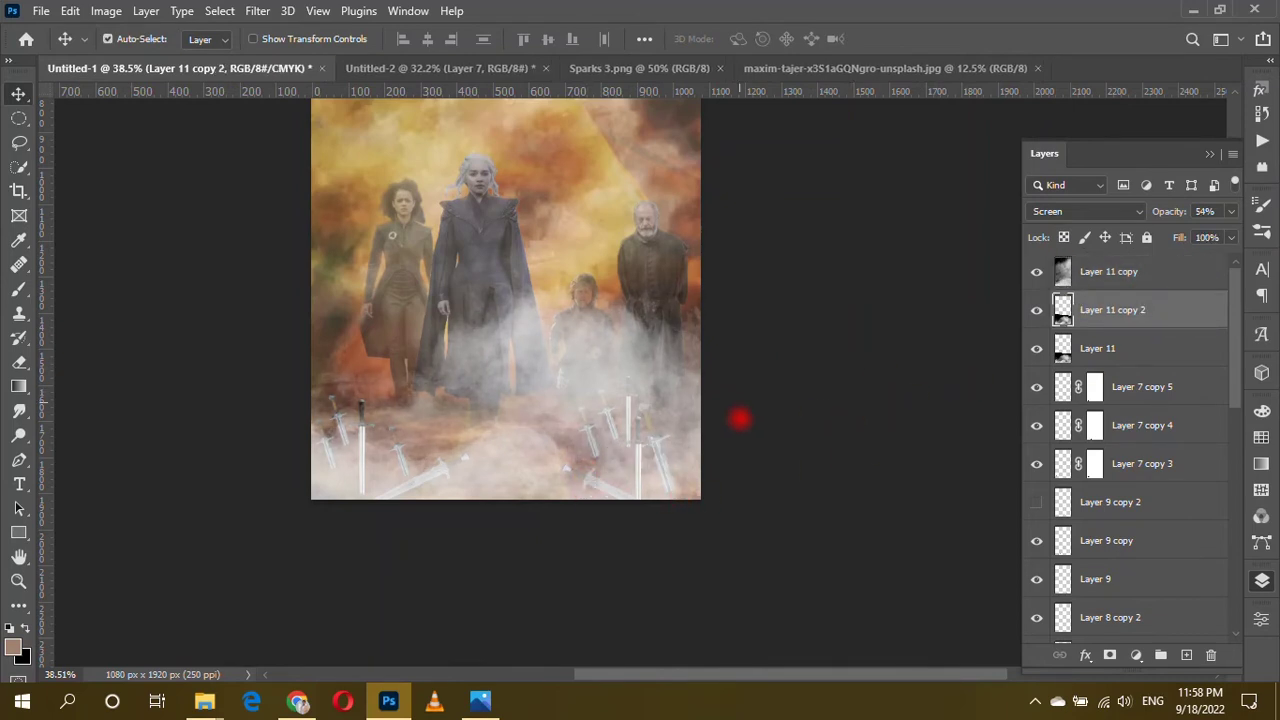
Move Layer 11 copy 2's smoke lower and squash it to about 41% height.
key("ctrl+t")
left_click_drag(740, 419, 663, 523)
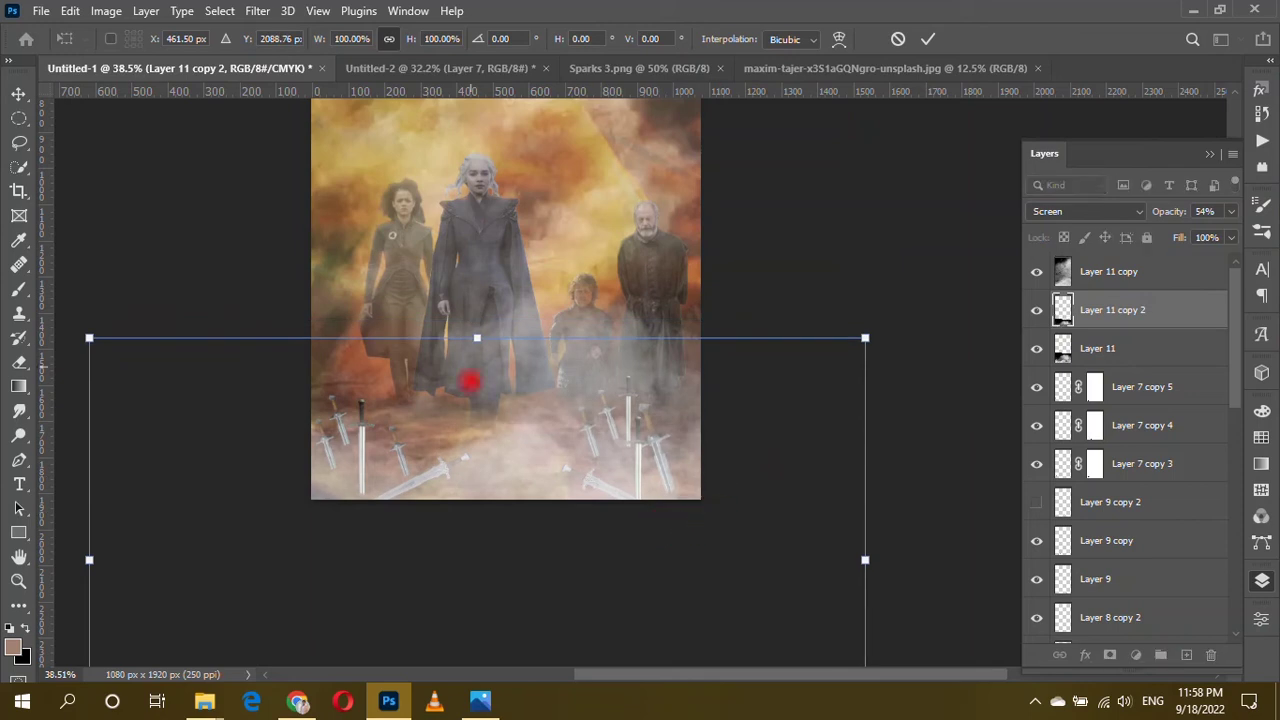
mouse_move(470, 381)
left_mouse_down()
mouse_move(503, 623)
mouse_move(508, 383)
left_mouse_up()
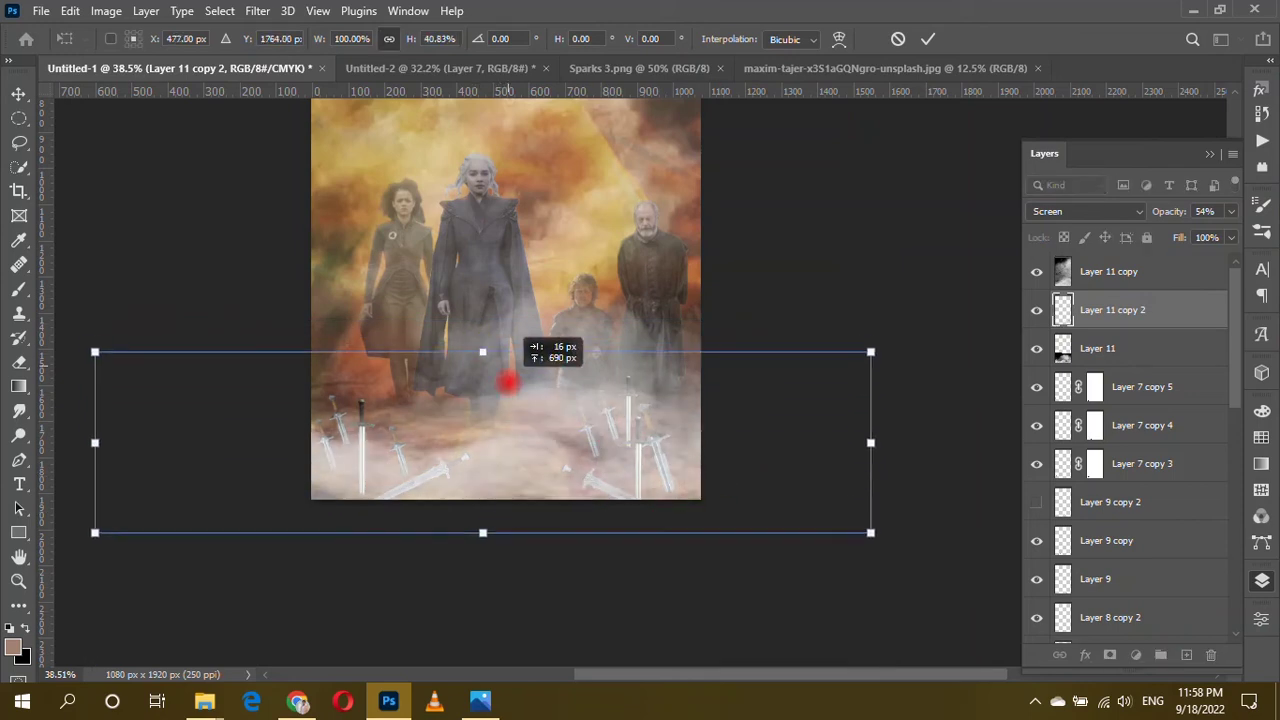
key("Return")
left_click(1142, 348)
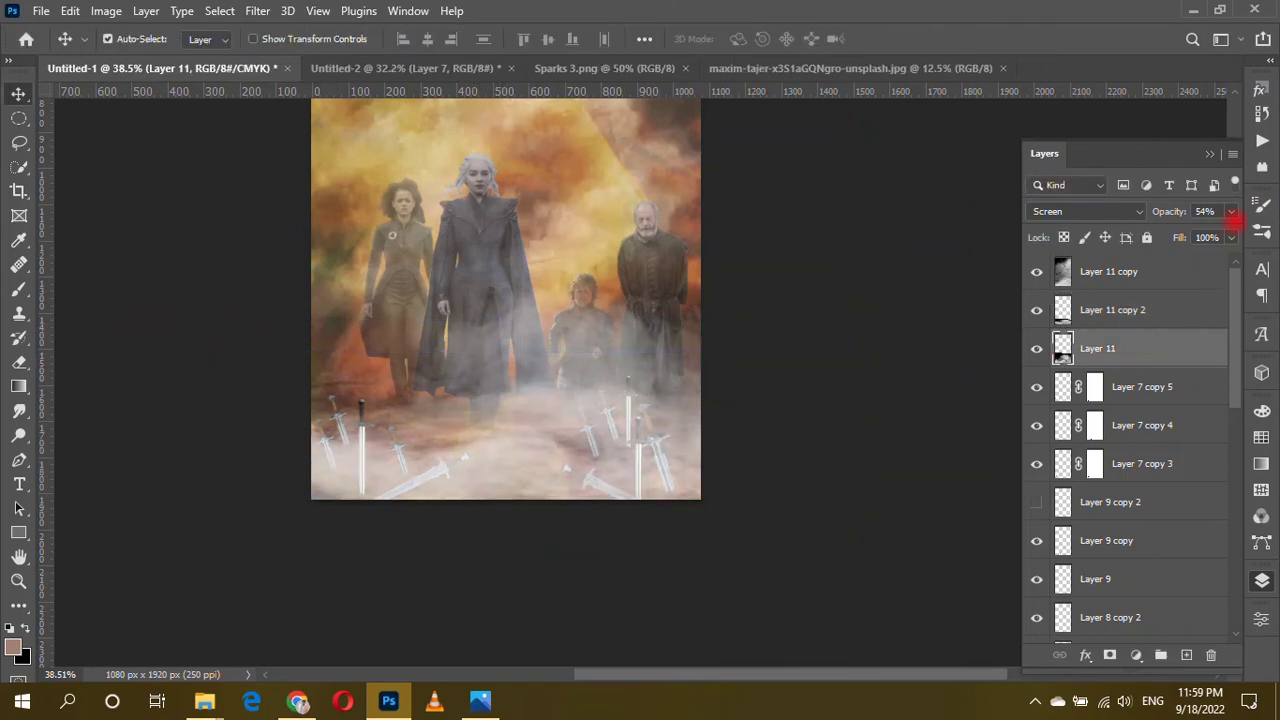
Dim Layer 11's opacity and raise Layer 11 copy 2's opacity to 97%.
mouse_move(1232, 220)
left_mouse_down()
mouse_move(1171, 223)
mouse_move(1204, 233)
left_mouse_up()
left_click(1165, 310)
left_click(1229, 211)
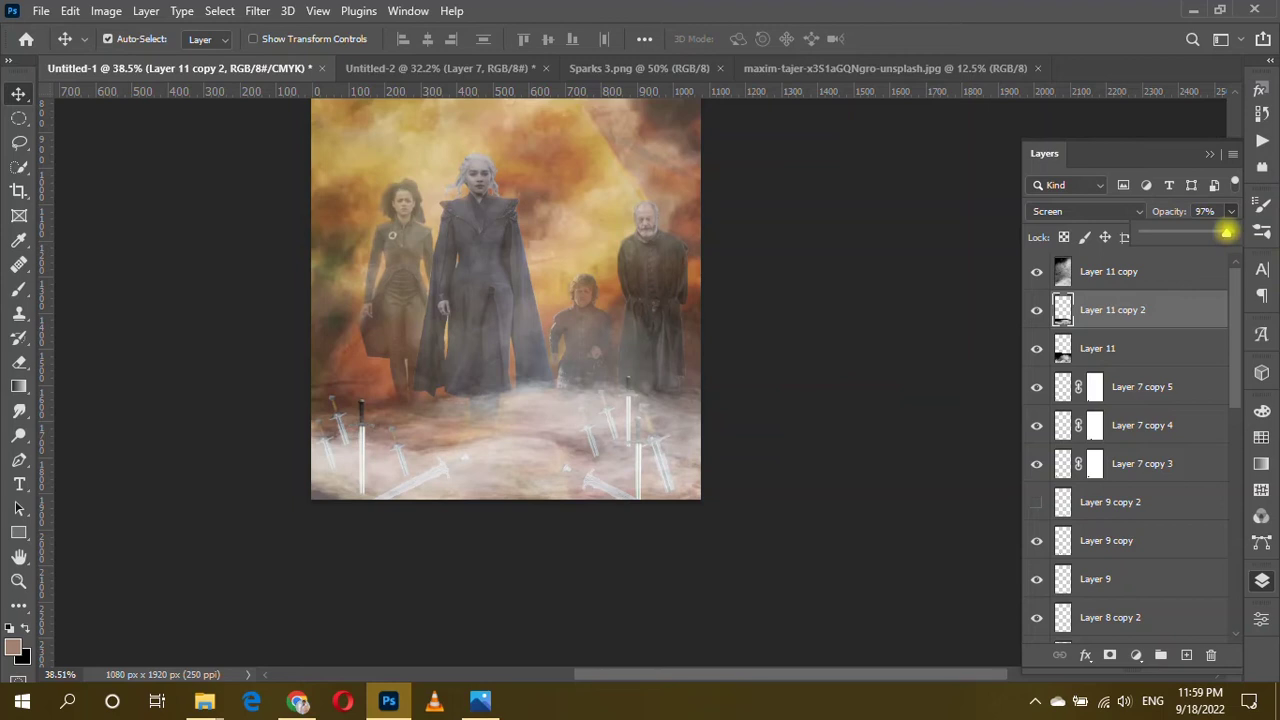
left_click(257, 10)
mouse_move(268, 250)
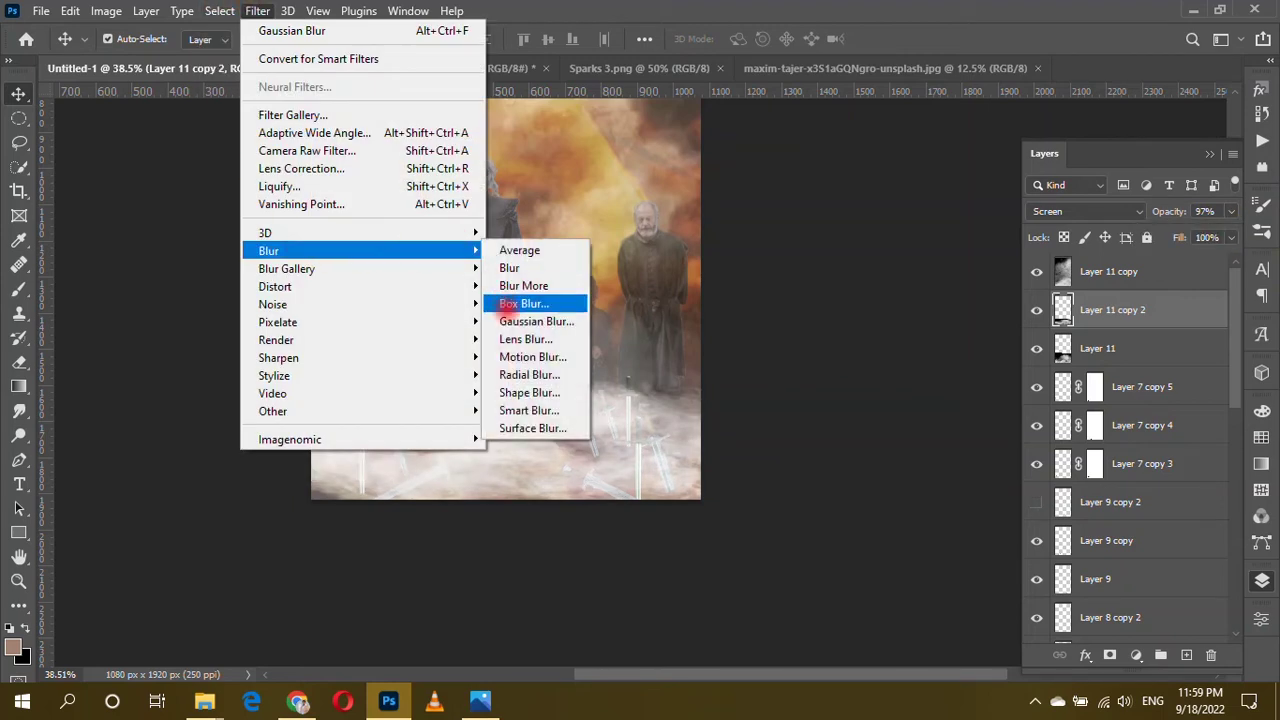
Apply a 20.8 px Gaussian Blur to the fog and duplicate it as Layer 11 copy 3.
left_click(545, 312)
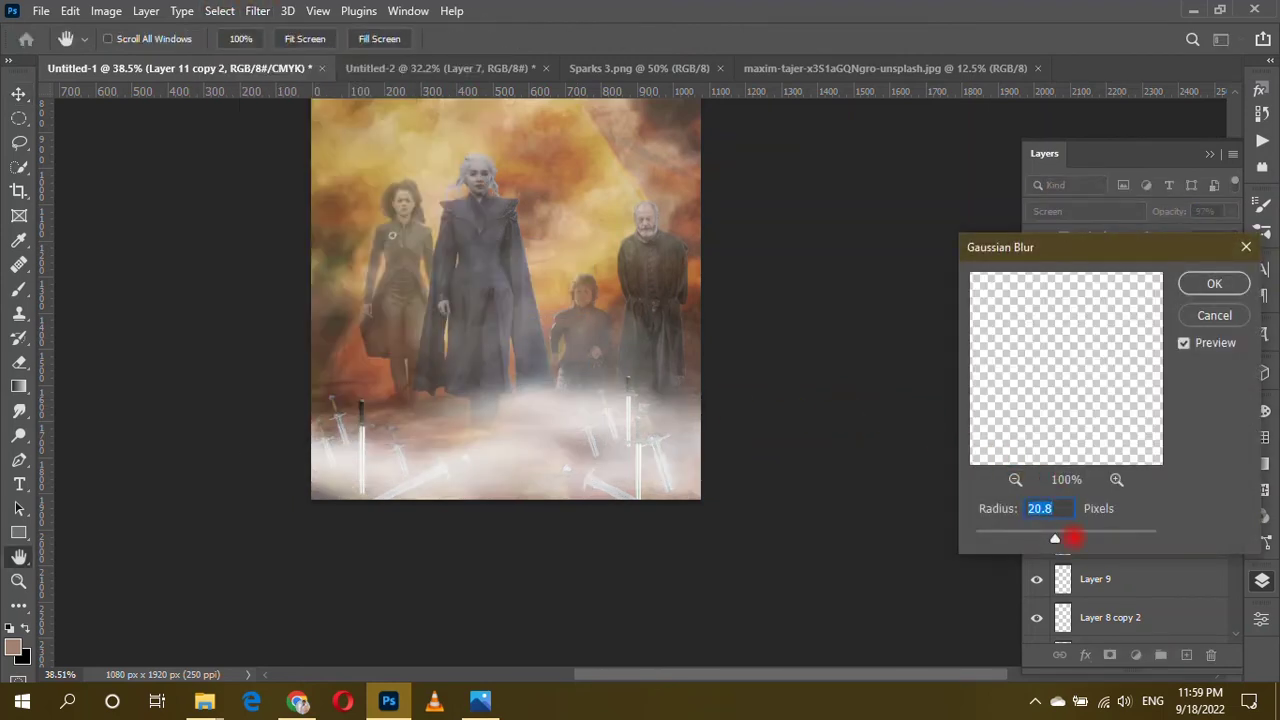
left_click(1205, 287)
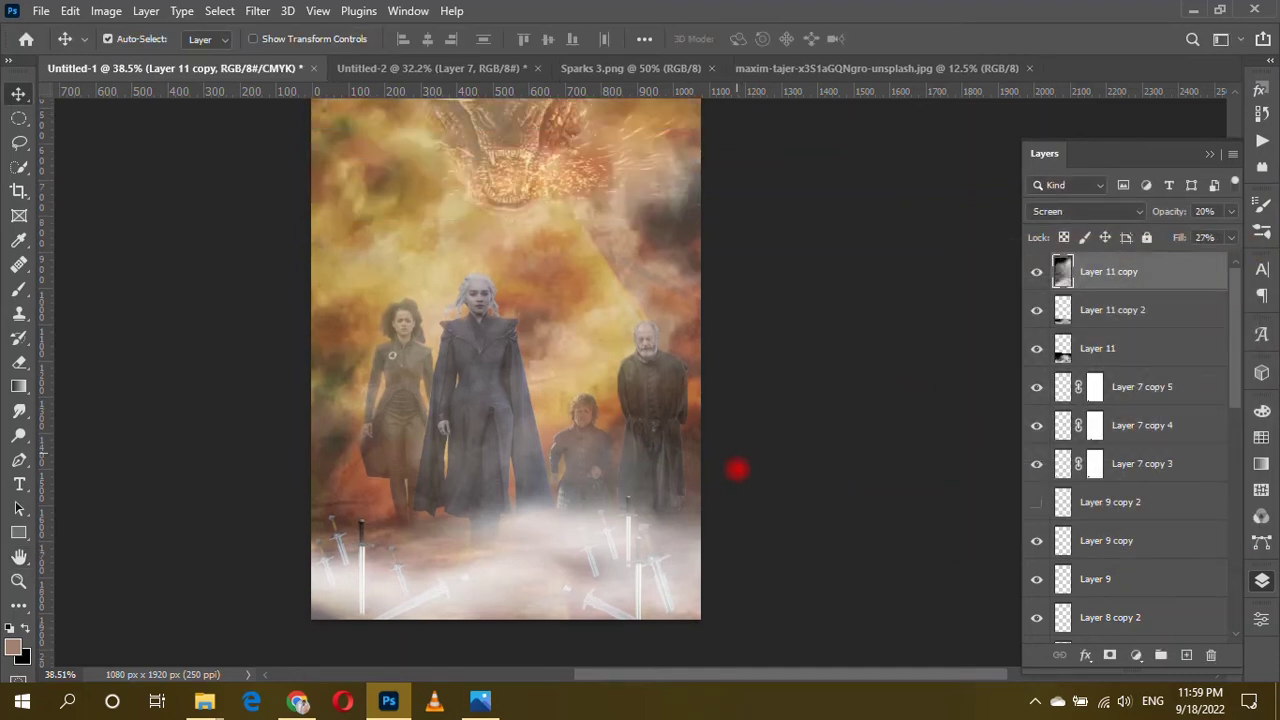
scroll(737, 469, "down", 3)
left_click_drag(600, 566, 572, 563)
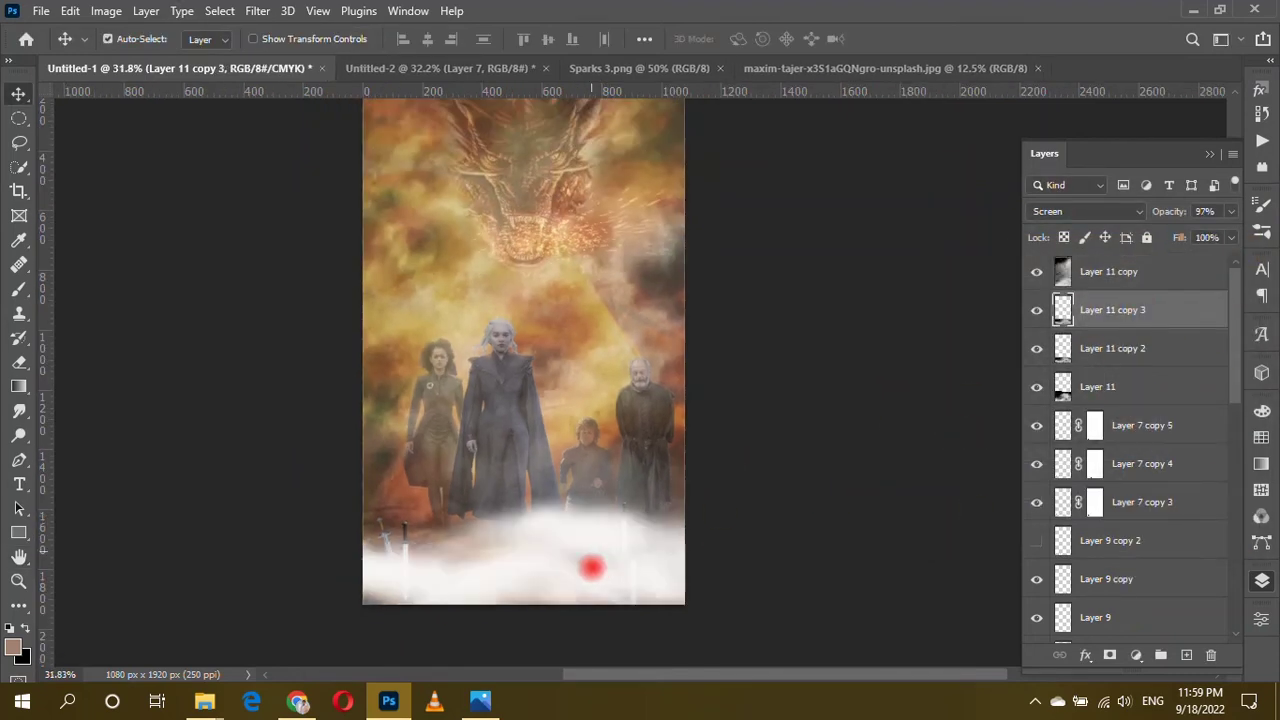
Adjust Layer 11 copy's fill and dim Layer 11 copy 3 to about 12% opacity.
left_click(1108, 271)
left_click_drag(1222, 231, 1160, 235)
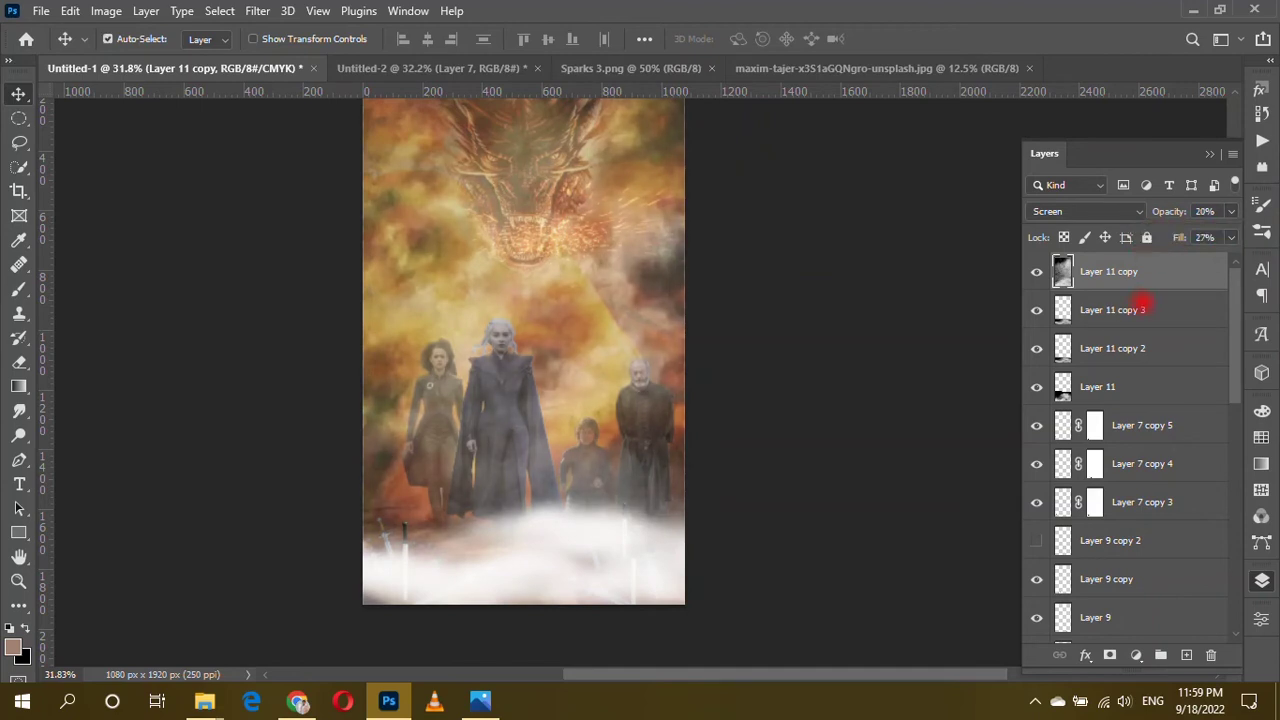
left_click(1135, 303)
left_click(1236, 211)
left_click_drag(1222, 235, 1150, 234)
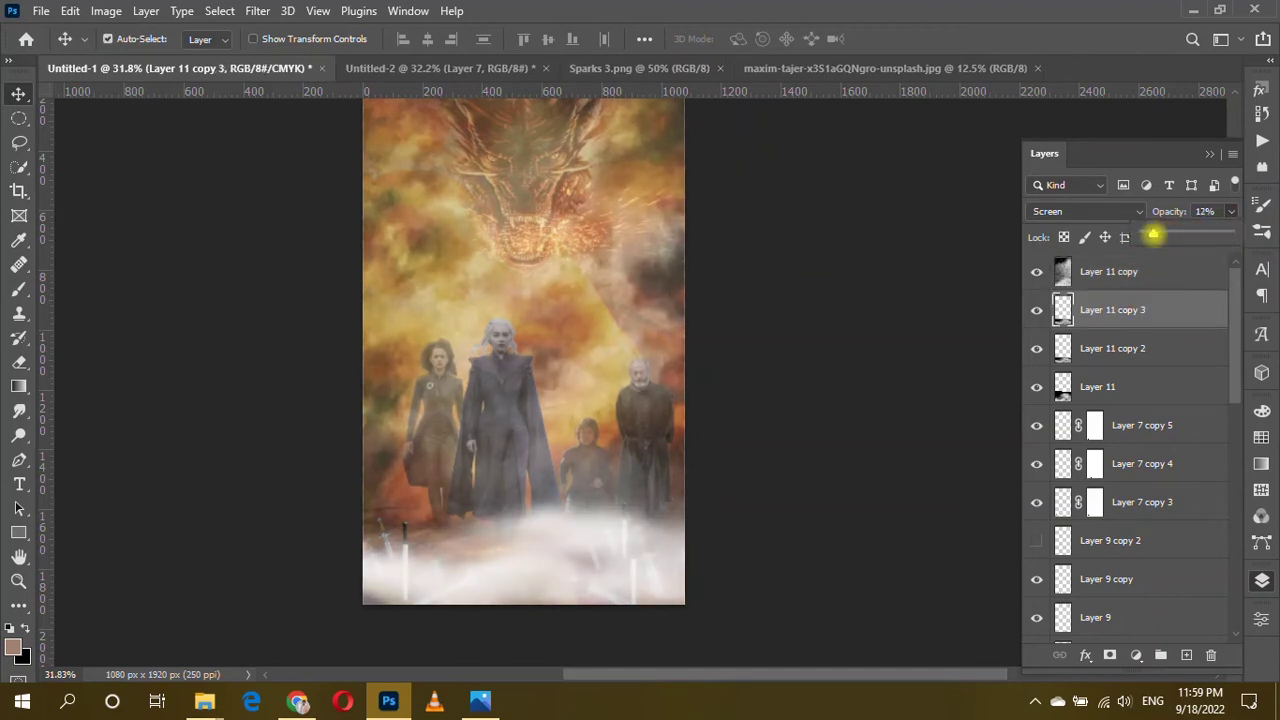
key("alt+bracketright")
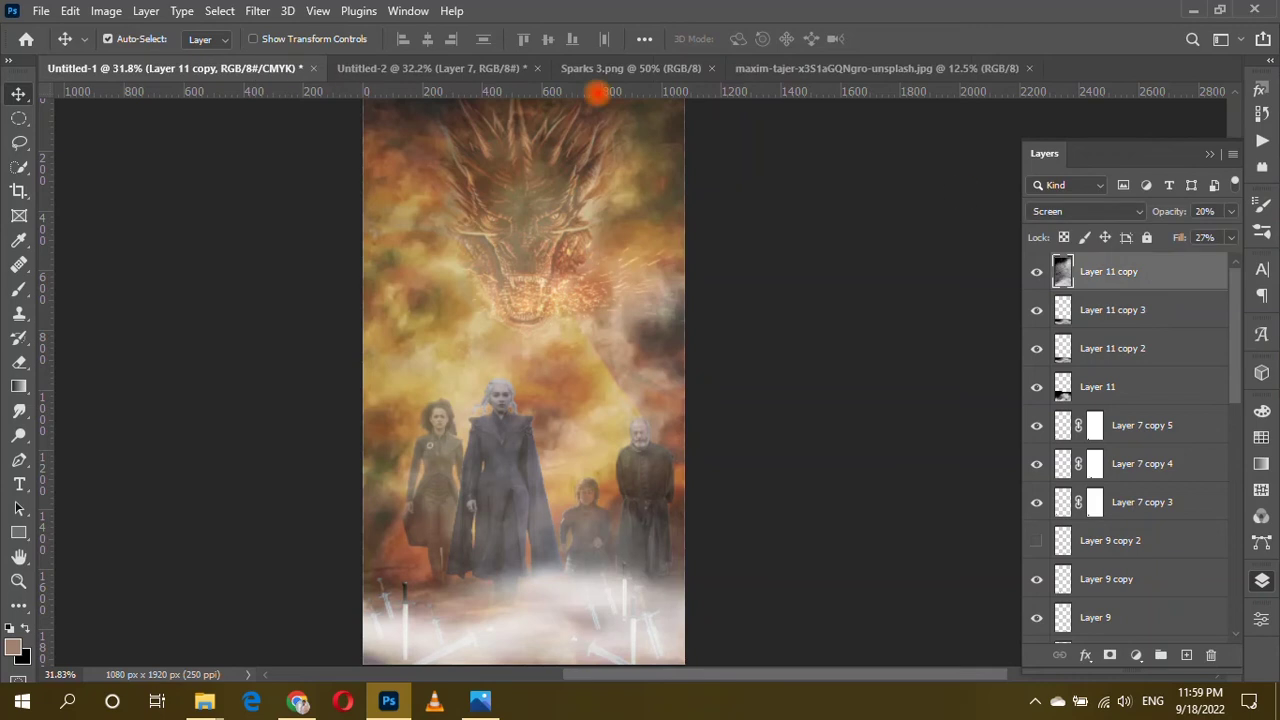
Blur Layer 11 copy with an 8.2 px Gaussian Blur and add a layer mask to it.
left_click(257, 11)
left_click(530, 322)
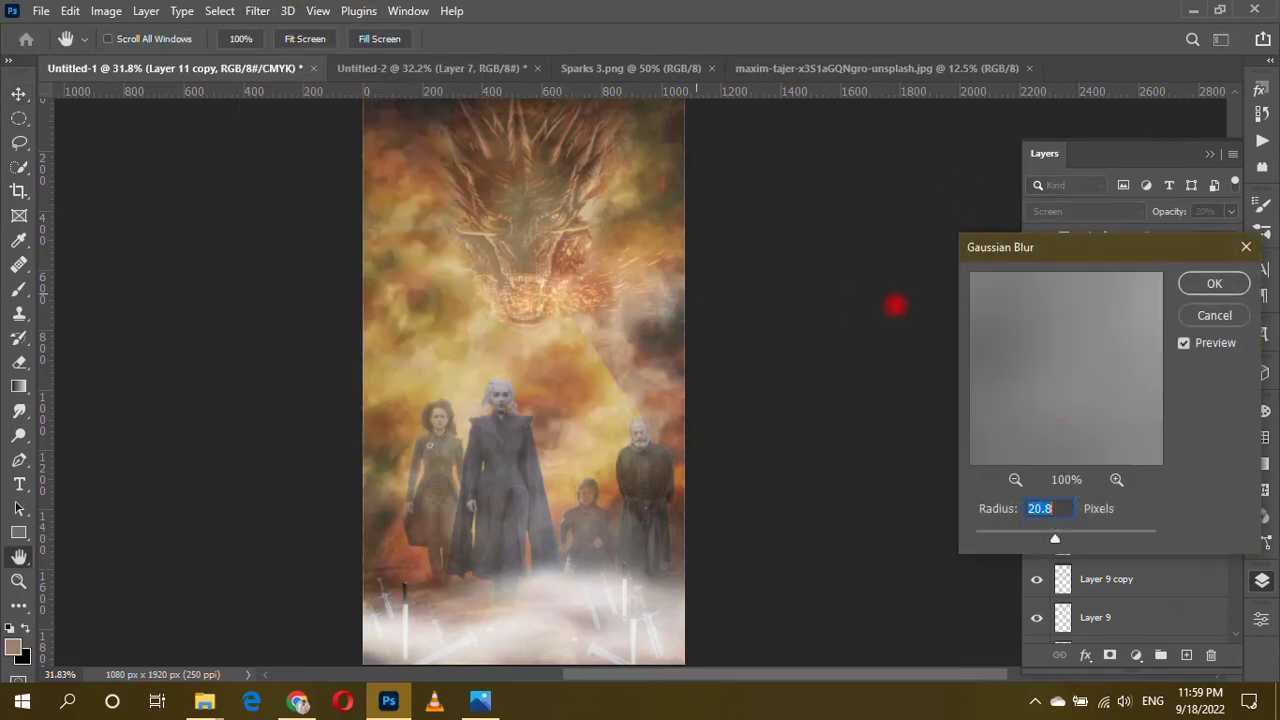
left_click_drag(1057, 531, 1039, 541)
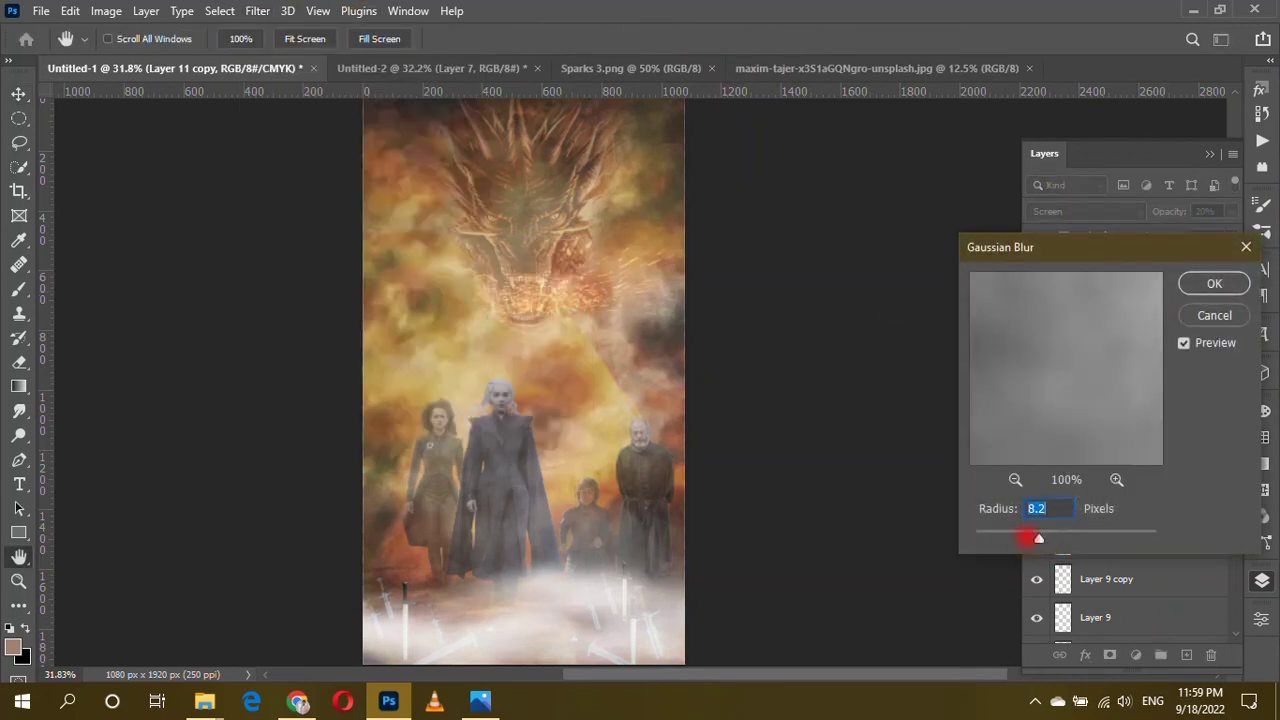
left_click(1214, 284)
key("v")
scroll(754, 320, "down", 3)
scroll(500, 271, "up", 3)
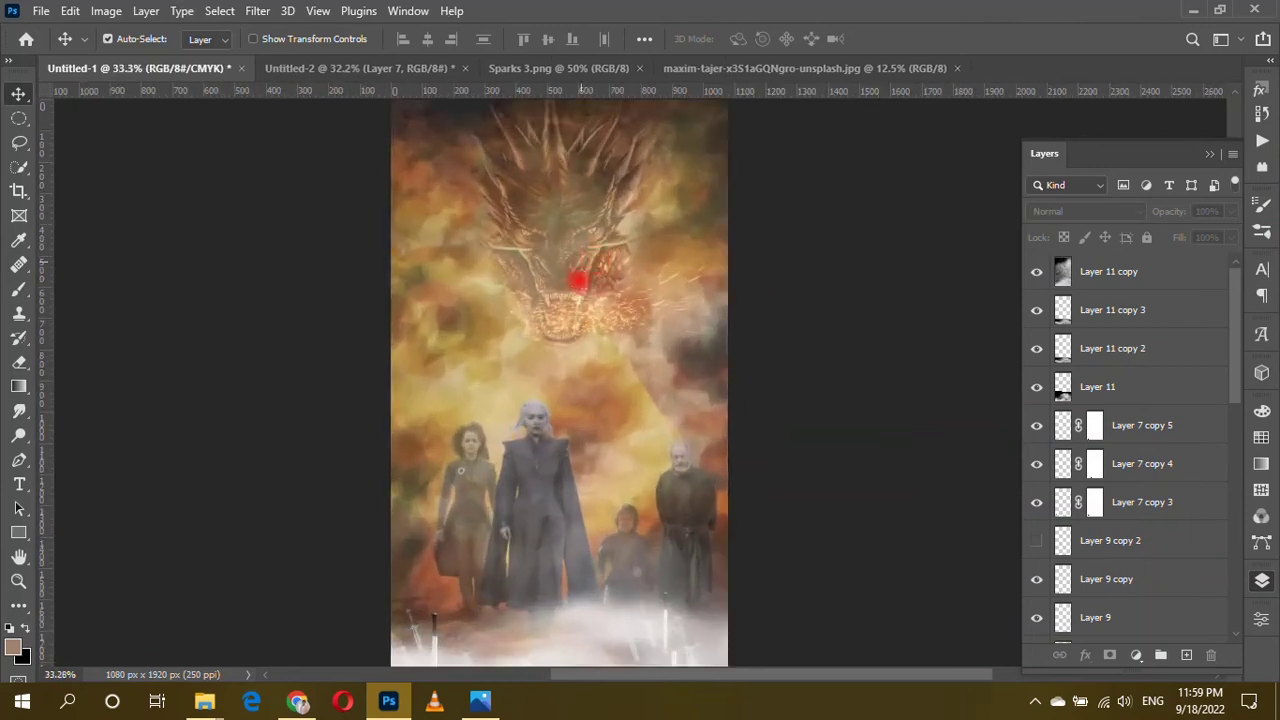
scroll(595, 268, "up", 2)
scroll(756, 387, "down", 2)
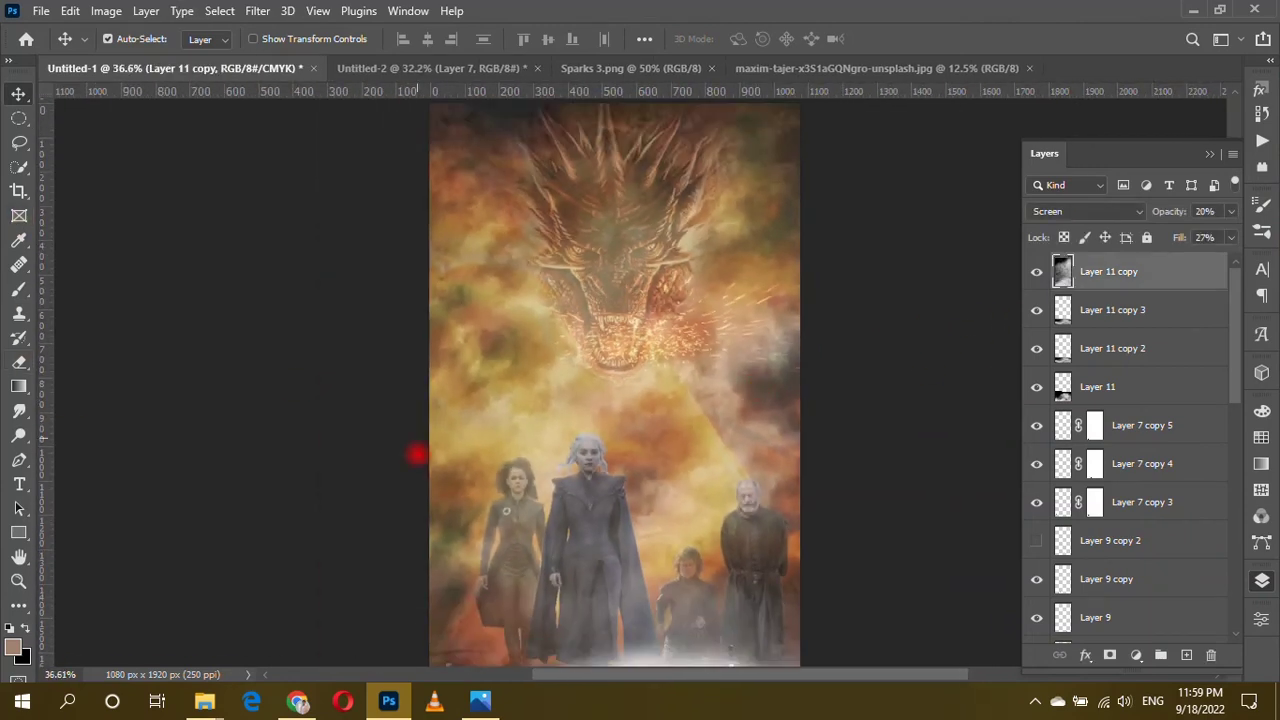
left_click(1109, 654)
Paint on Layer 11 copy's mask to clear the fog over the dragon's head.
left_click(19, 289)
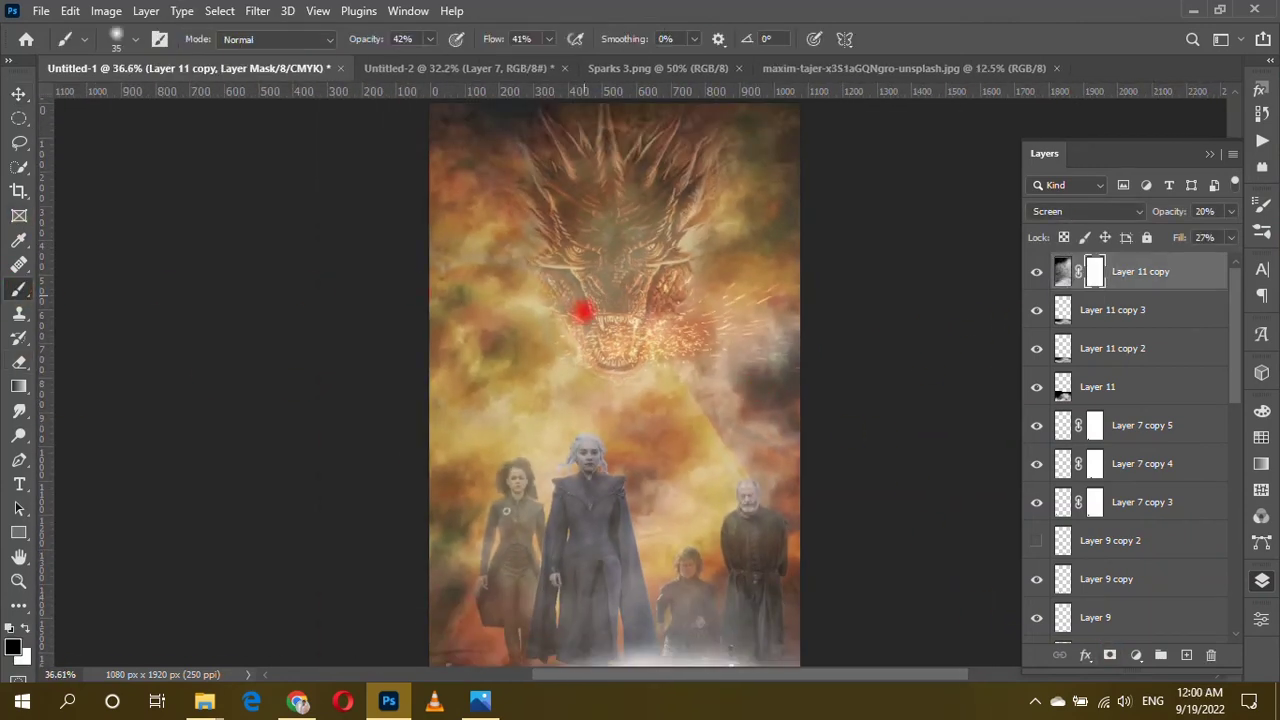
key("bracketright")
key("bracketright")
key("bracketright")
key("bracketleft")
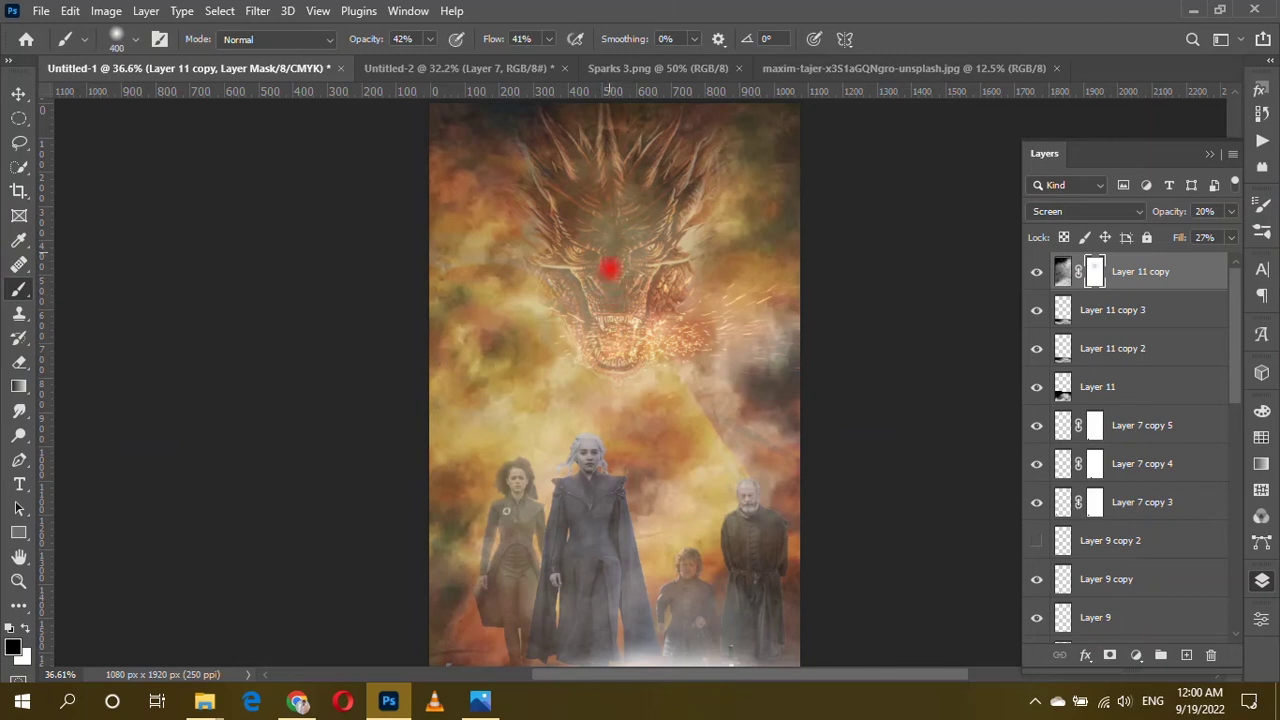
left_click(601, 294)
scroll(1086, 337, "down", 2)
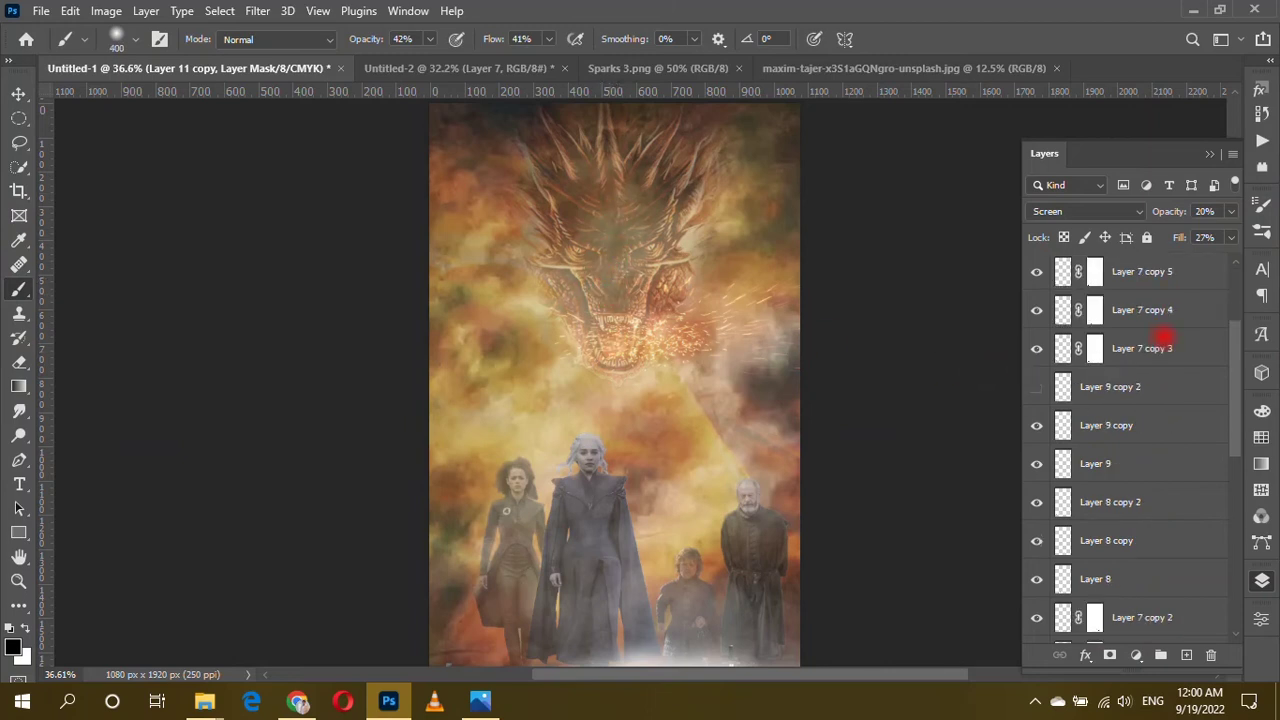
scroll(1180, 388, "down", 5)
Add a mask to Layer 1 and hide its haze over the dragon's mouth and central woman.
left_click(1190, 430)
left_click(1109, 654)
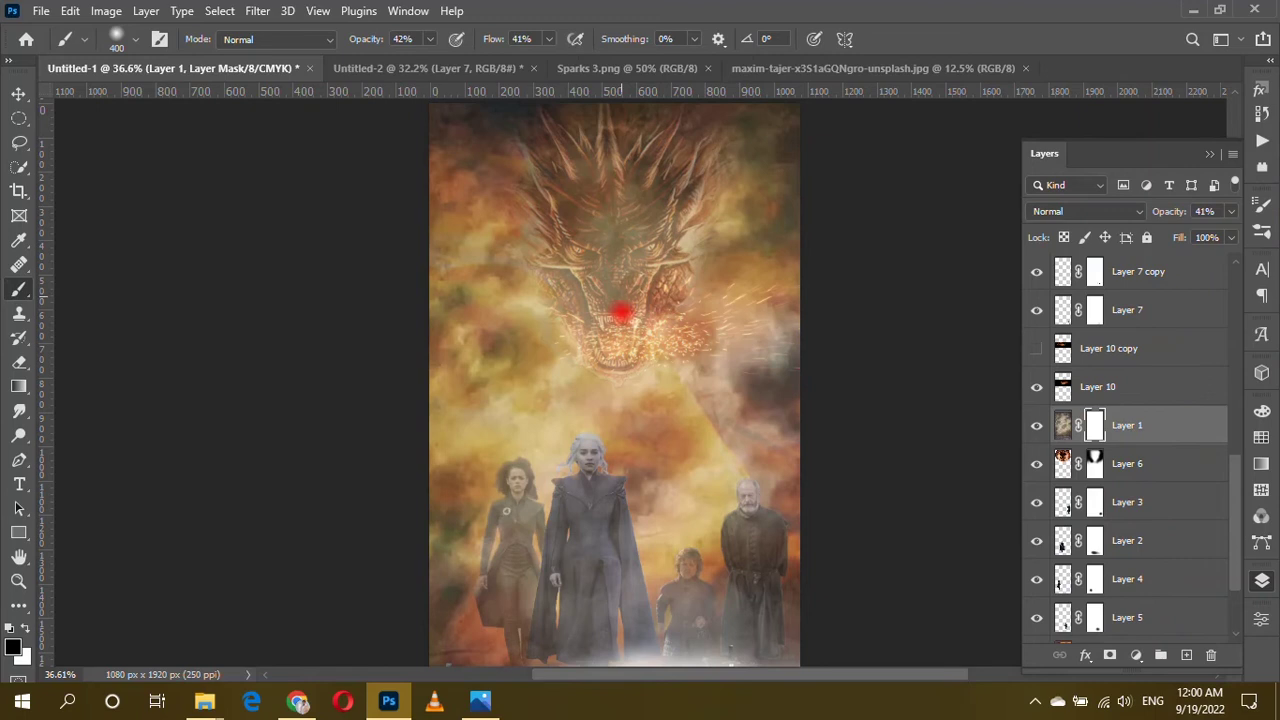
left_click(618, 308)
scroll(613, 312, "down", 3)
key("bracketleft")
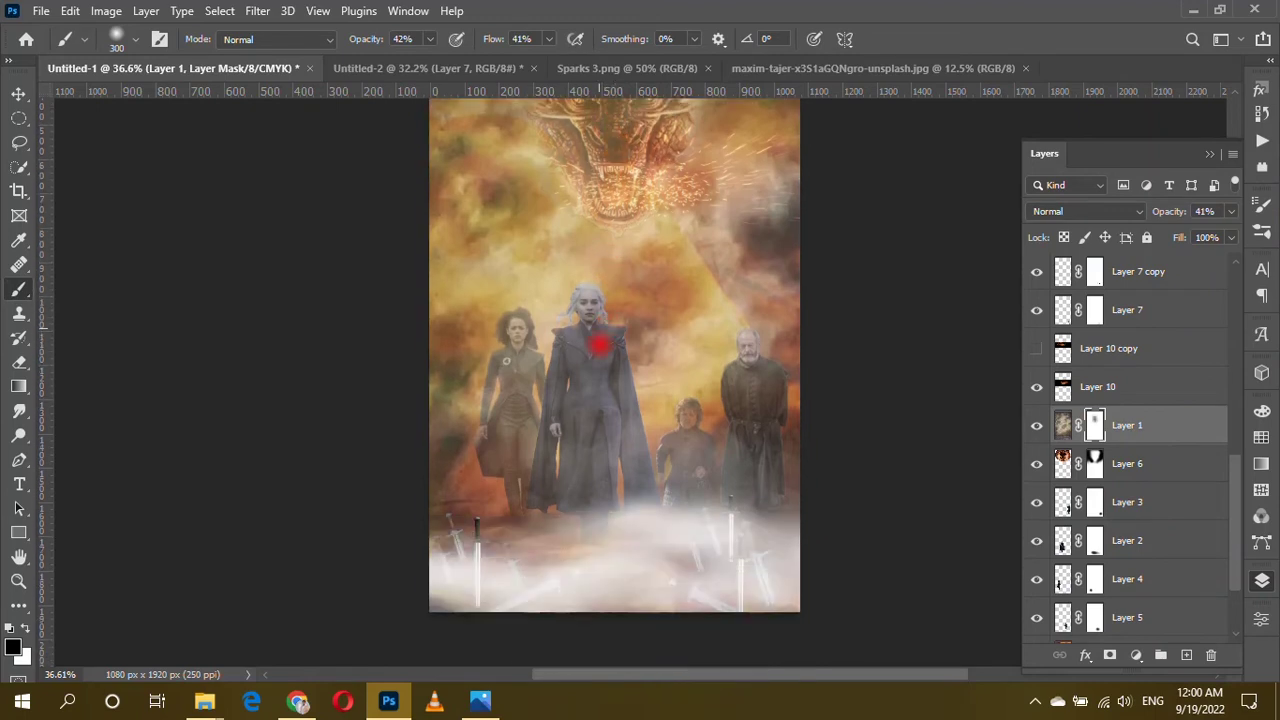
mouse_move(590, 302)
left_mouse_down()
mouse_move(586, 420)
mouse_move(586, 277)
mouse_move(600, 457)
mouse_move(563, 448)
mouse_move(653, 441)
left_mouse_up()
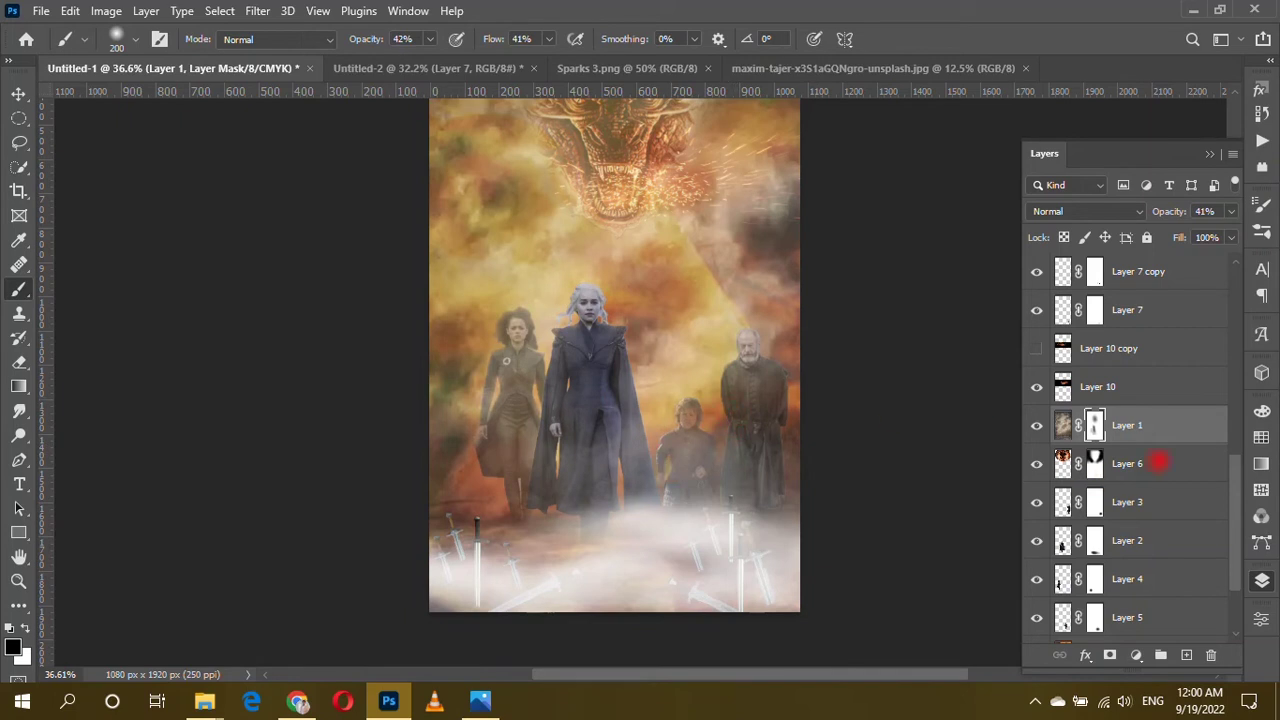
scroll(1158, 462, "down", 3)
scroll(1158, 404, "up", 4)
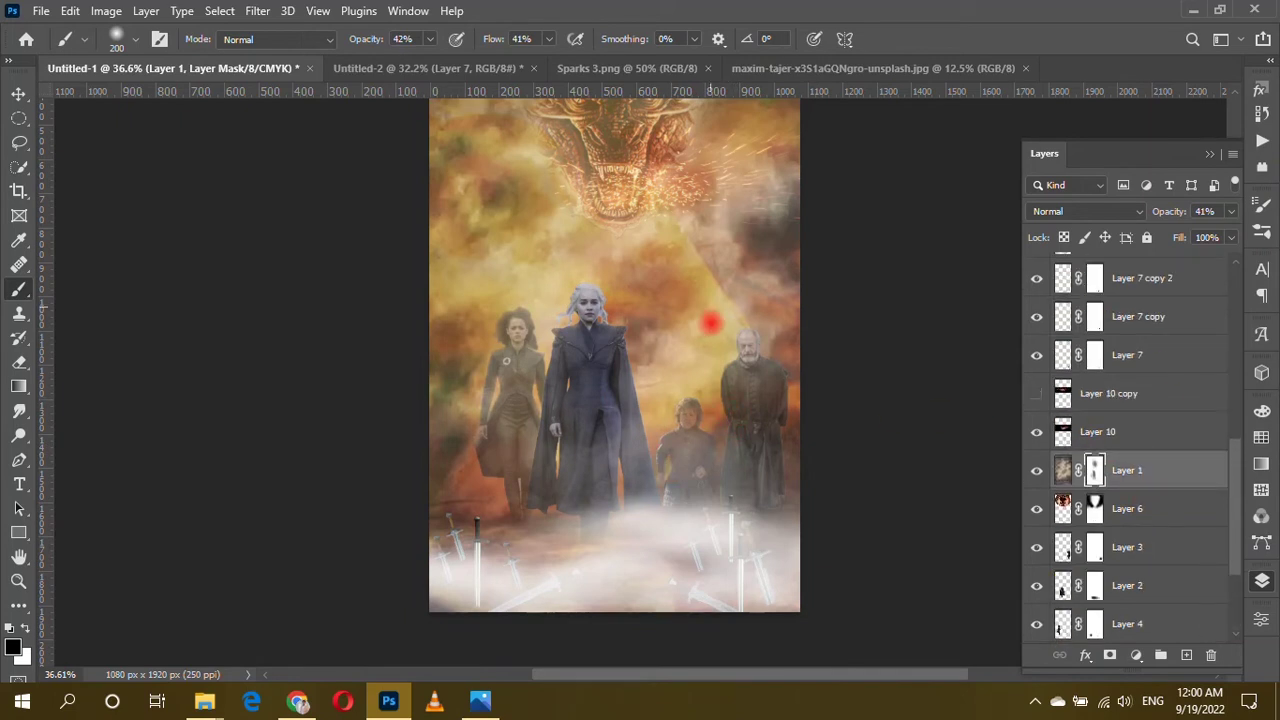
scroll(505, 386, "up", 1)
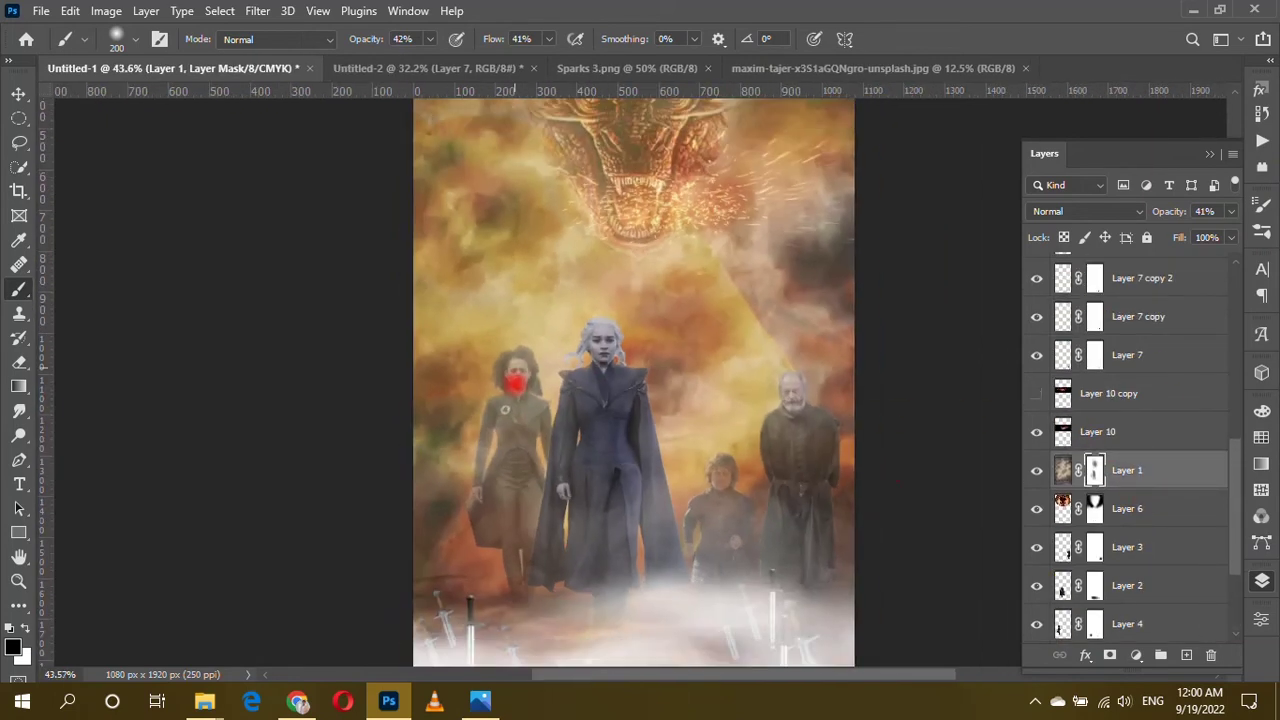
left_click(1170, 548)
left_click(258, 11)
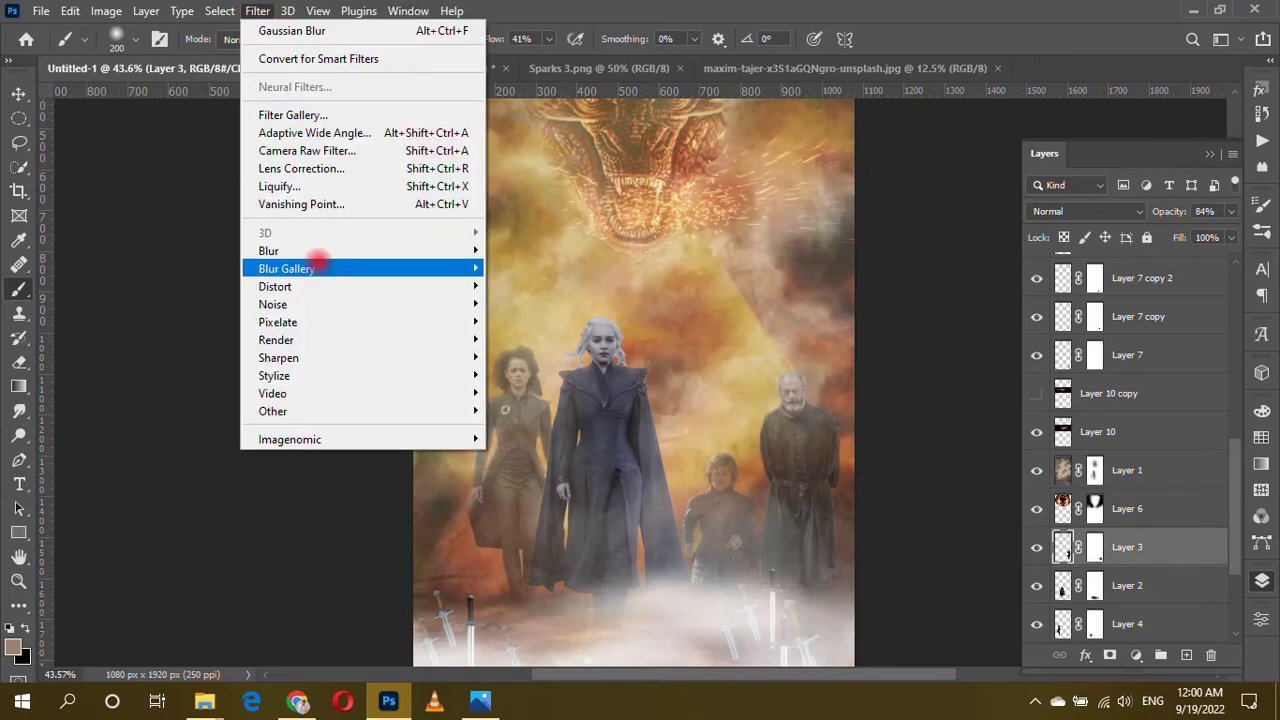
Apply a slightly reduced Gaussian Blur to Layer 3 and reapply it to Layer 2.
left_click(548, 336)
left_click_drag(1025, 539, 983, 540)
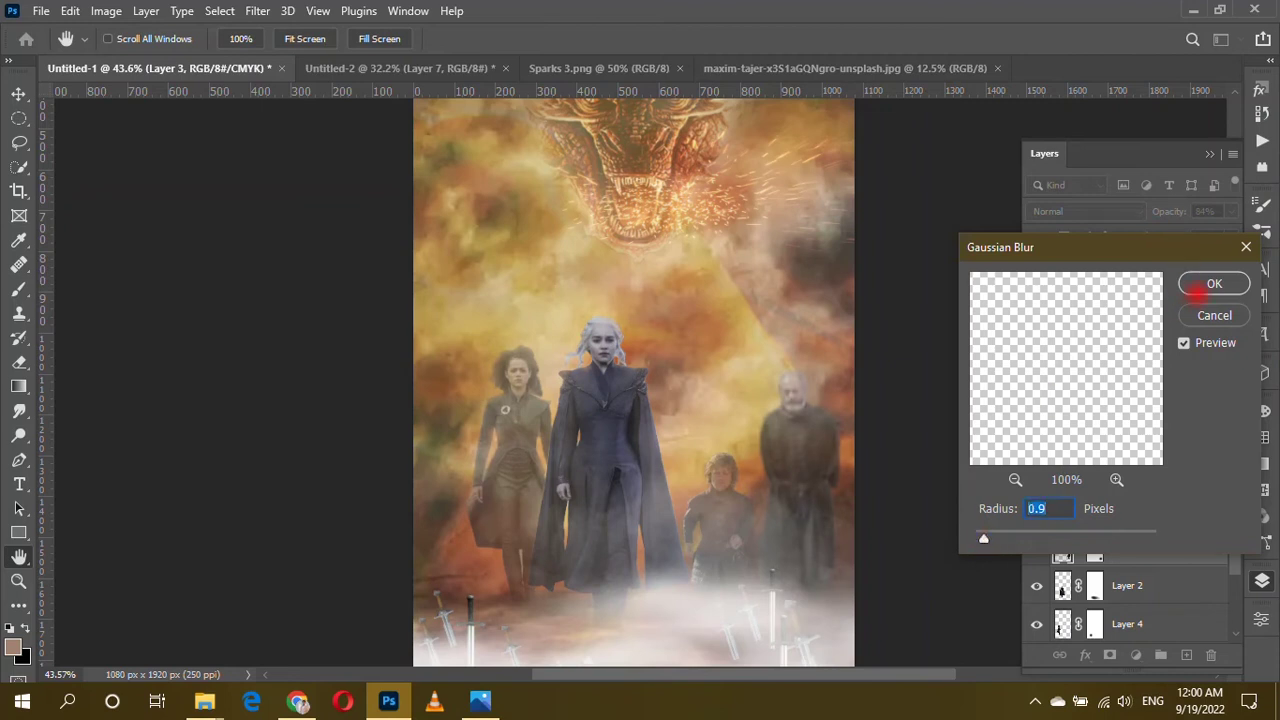
left_click(1190, 284)
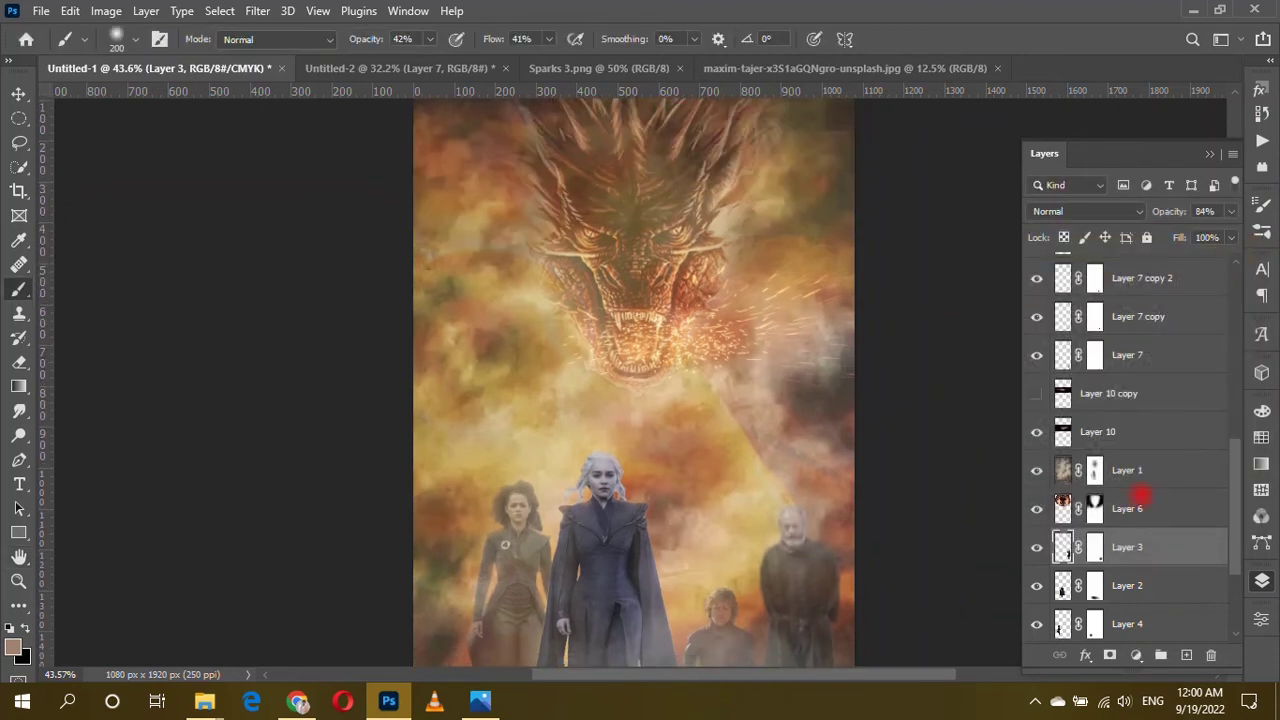
left_click(1146, 475)
left_click(257, 10)
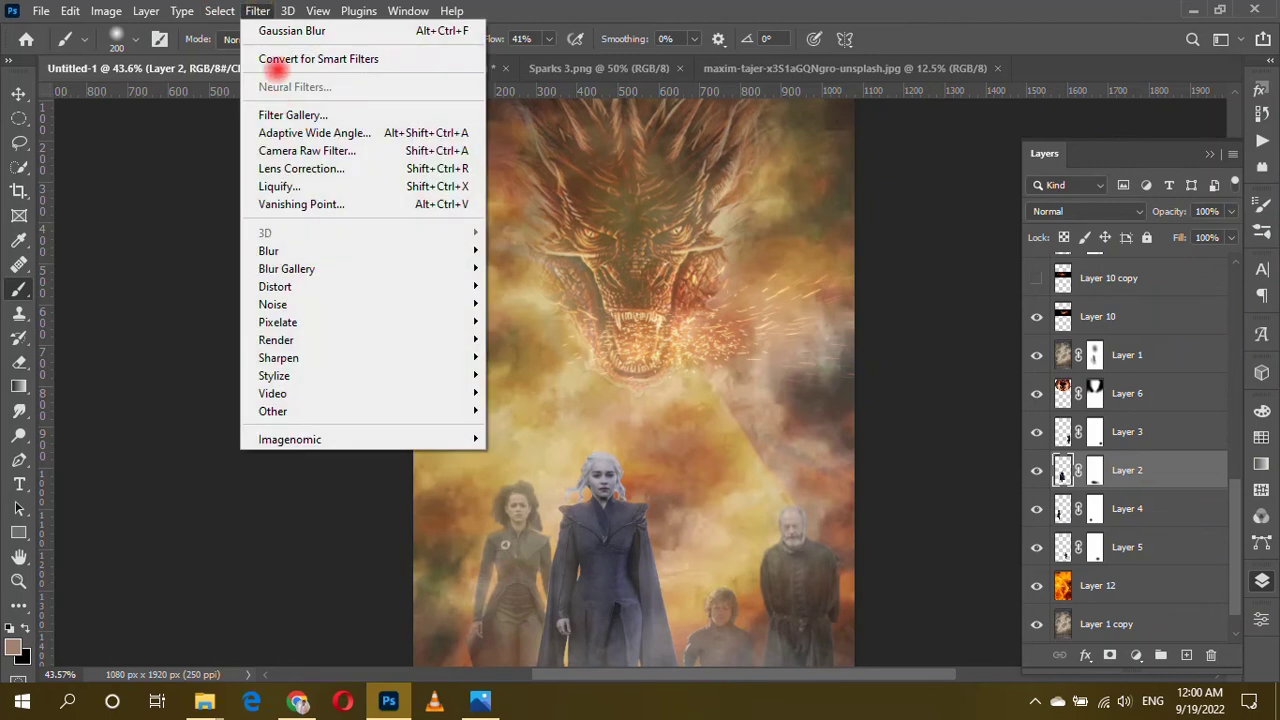
scroll(443, 323, "down", 3)
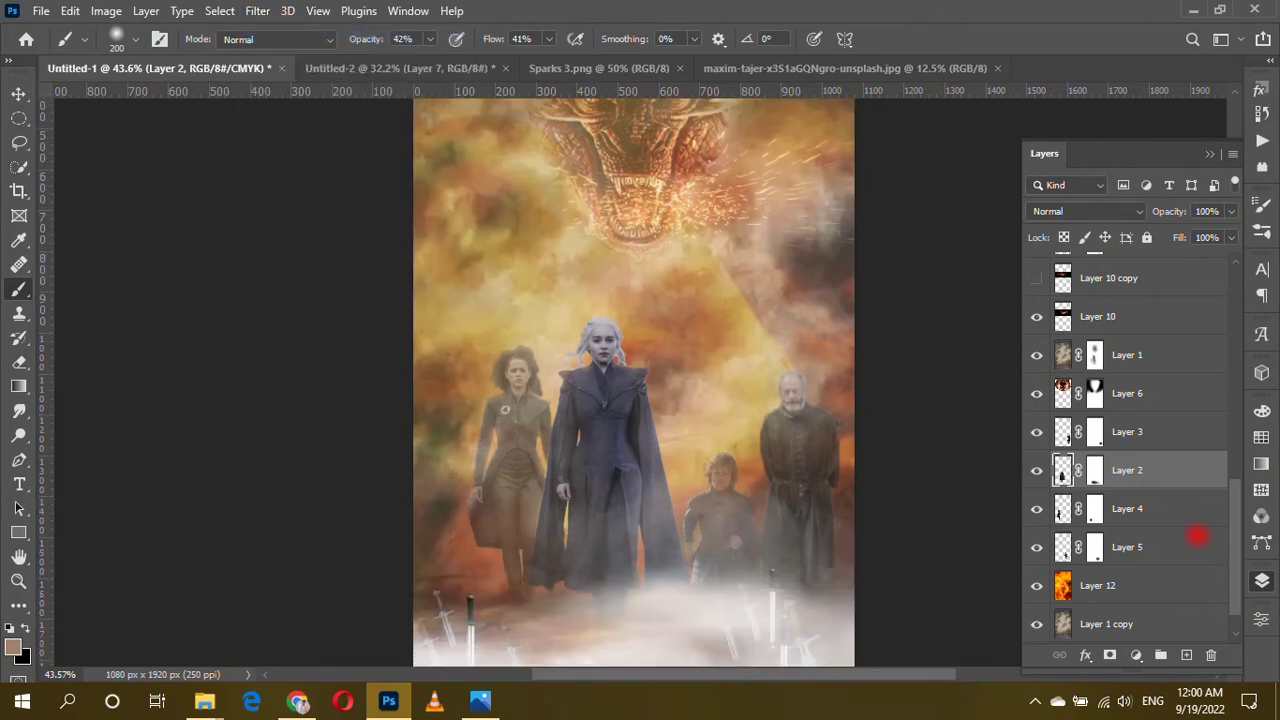
Reapply the same Gaussian Blur to Layers 4 and 5.
left_click(1170, 508)
left_click(257, 10)
left_click(286, 34)
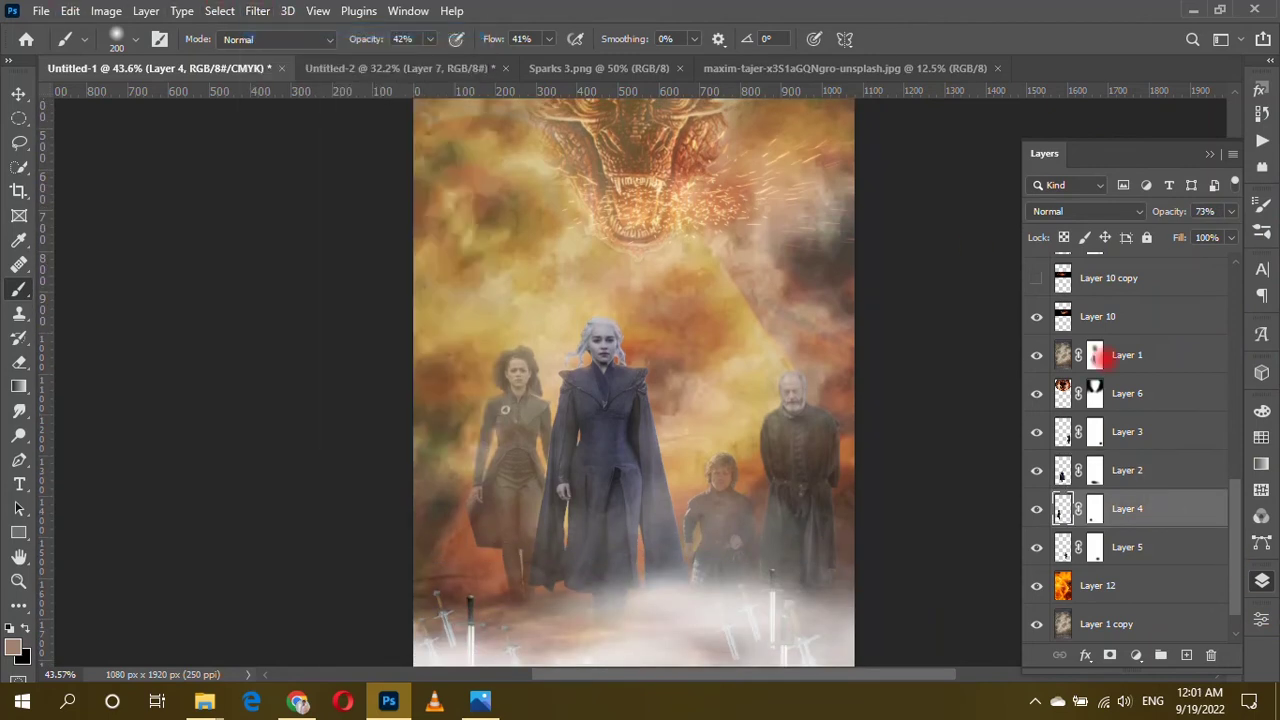
left_click(1155, 547)
left_click(257, 10)
left_click(290, 28)
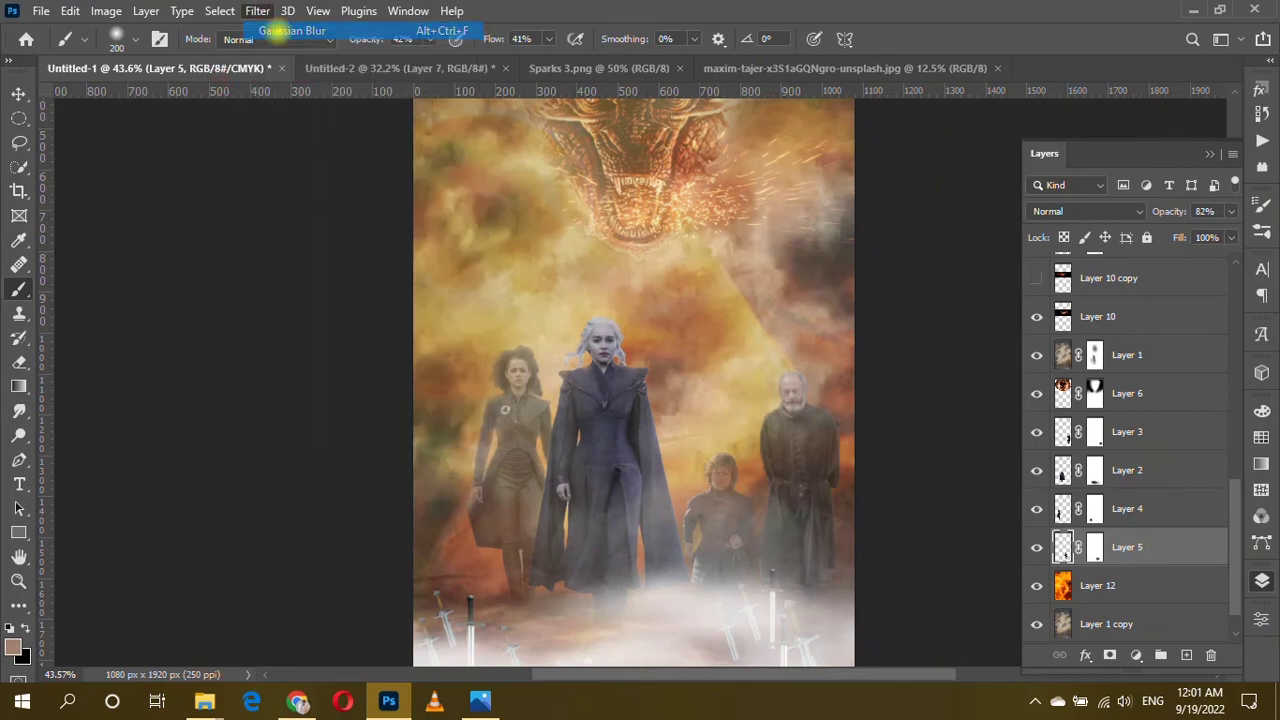
Review the sword layers, toggling Layer 8 and selecting Layer 9 copy 2 so its fallen sword shows.
scroll(898, 422, "down", 2)
scroll(614, 543, "up", 3)
scroll(551, 497, "up", 1)
scroll(467, 462, "down", 1)
scroll(595, 367, "down", 2)
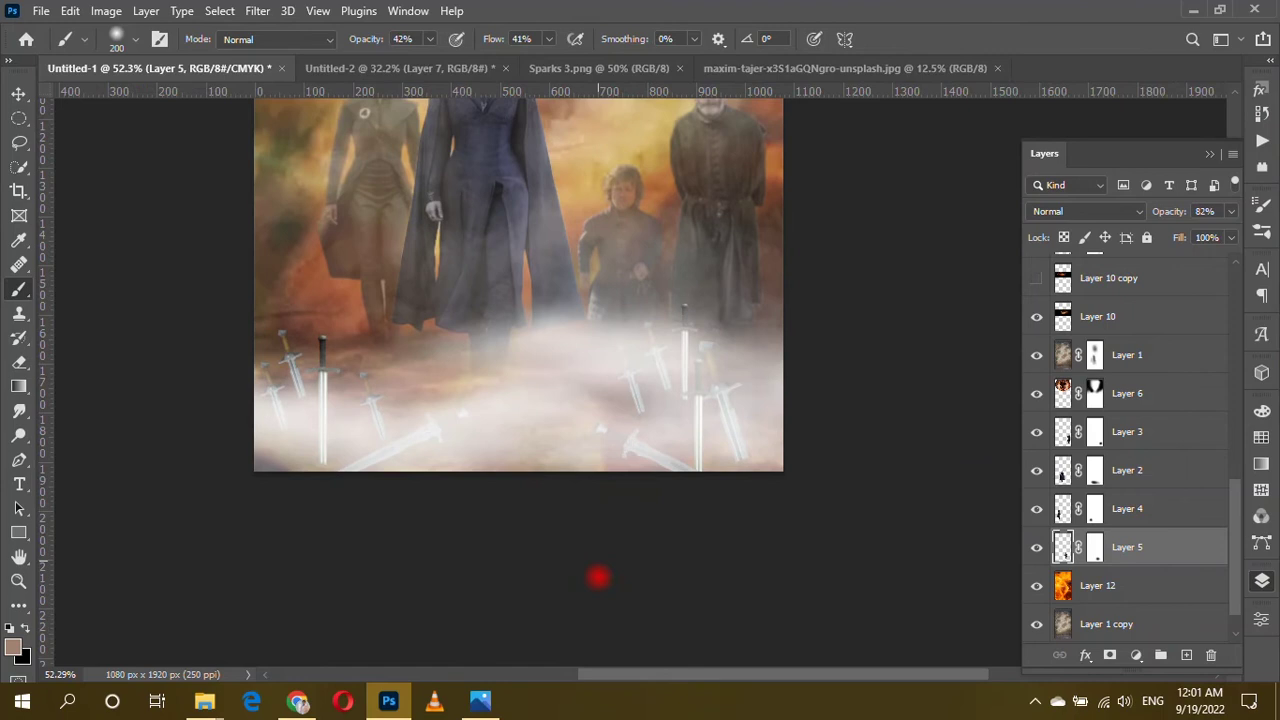
scroll(1123, 451, "up", 5)
double_click(1036, 508)
left_click(1183, 516)
scroll(1147, 439, "up", 2)
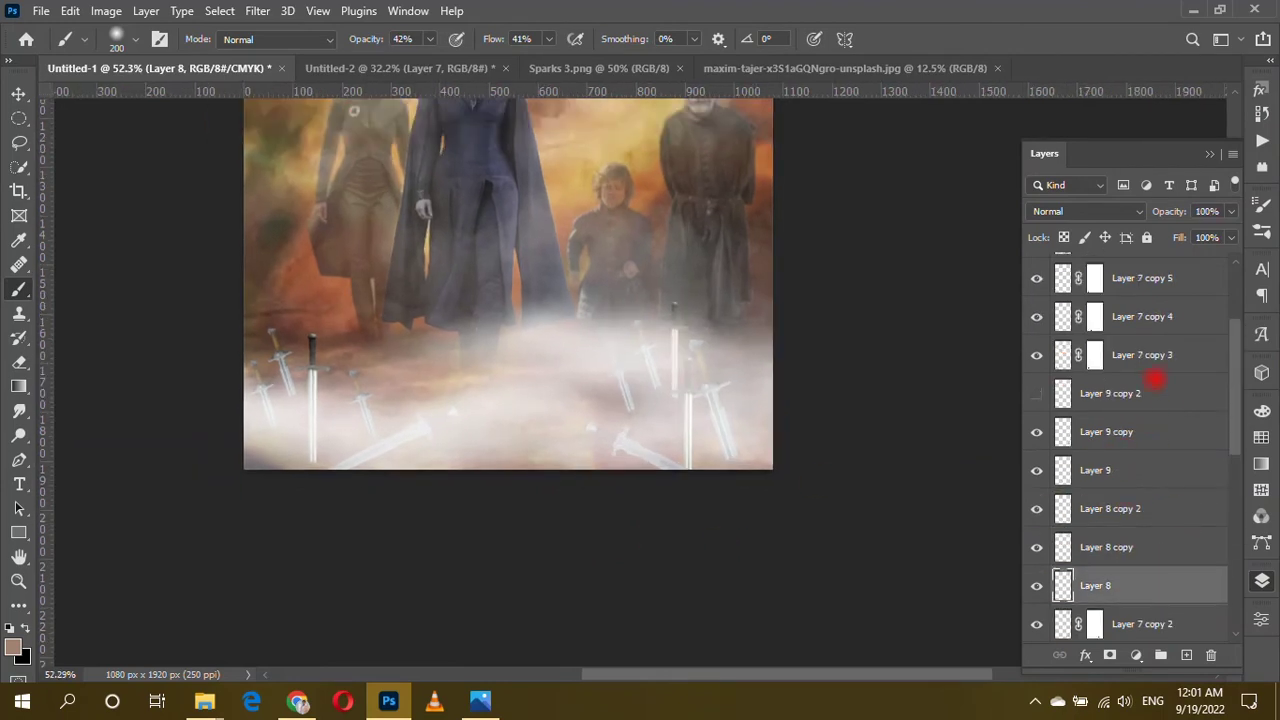
left_click(1120, 388)
Select the layers from Layer 7 copy 5 through Layer 8.
double_click(1036, 355)
scroll(1186, 343, "up", 2)
scroll(1143, 423, "up", 2)
left_click(1143, 423)
scroll(1145, 425, "down", 4)
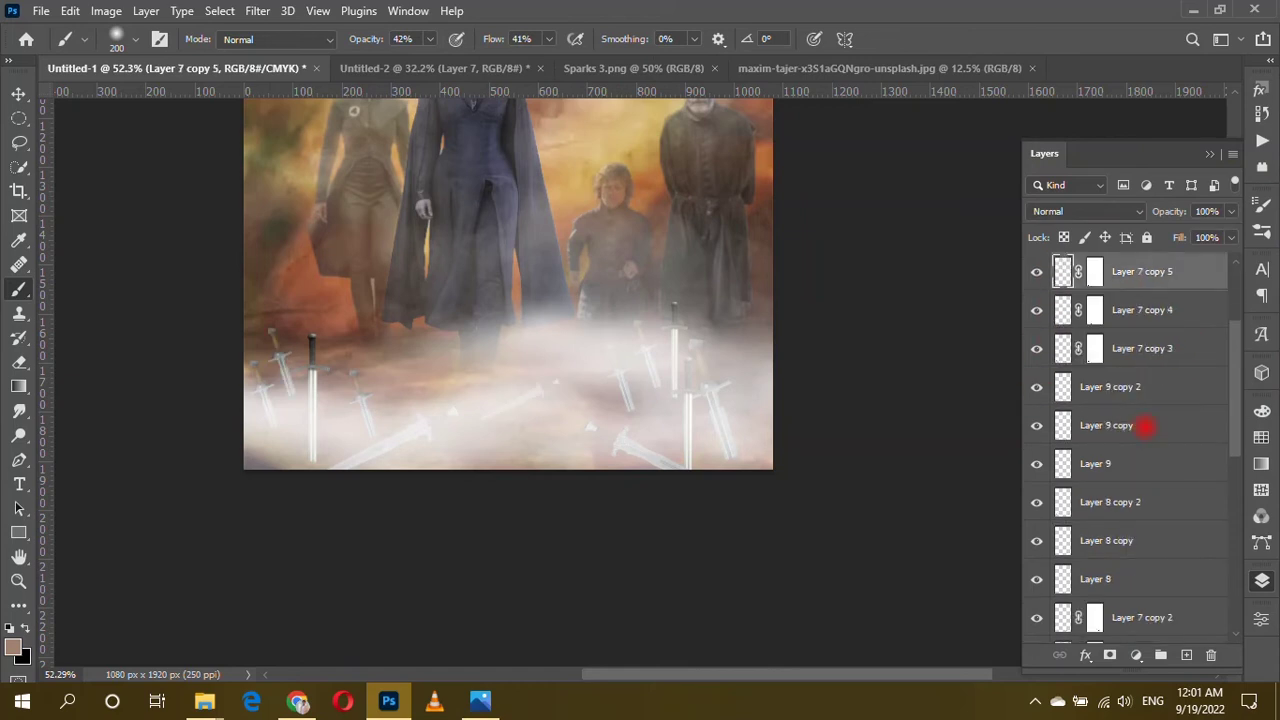
scroll(1145, 425, "down", 2)
left_click(1146, 500, "shift")
scroll(591, 483, "down", 1)
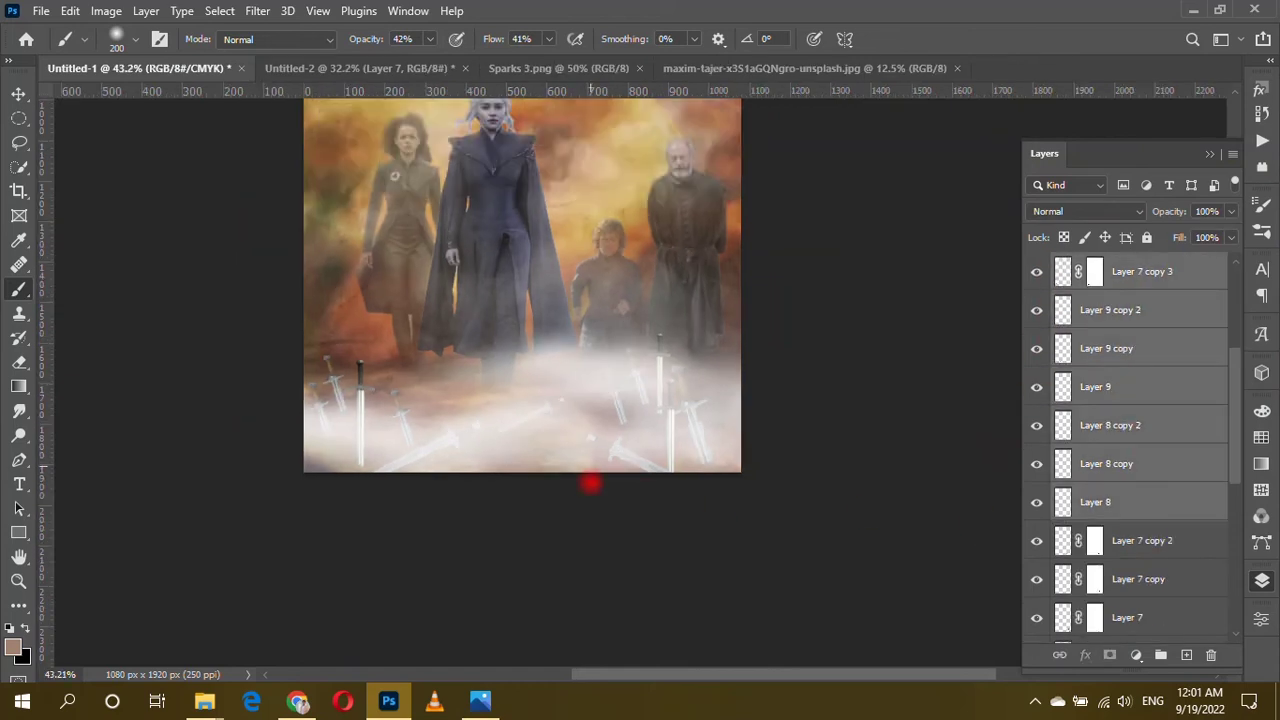
Widen the swords and mist to about 103%, nudge them right, and merge them.
key("ctrl+t")
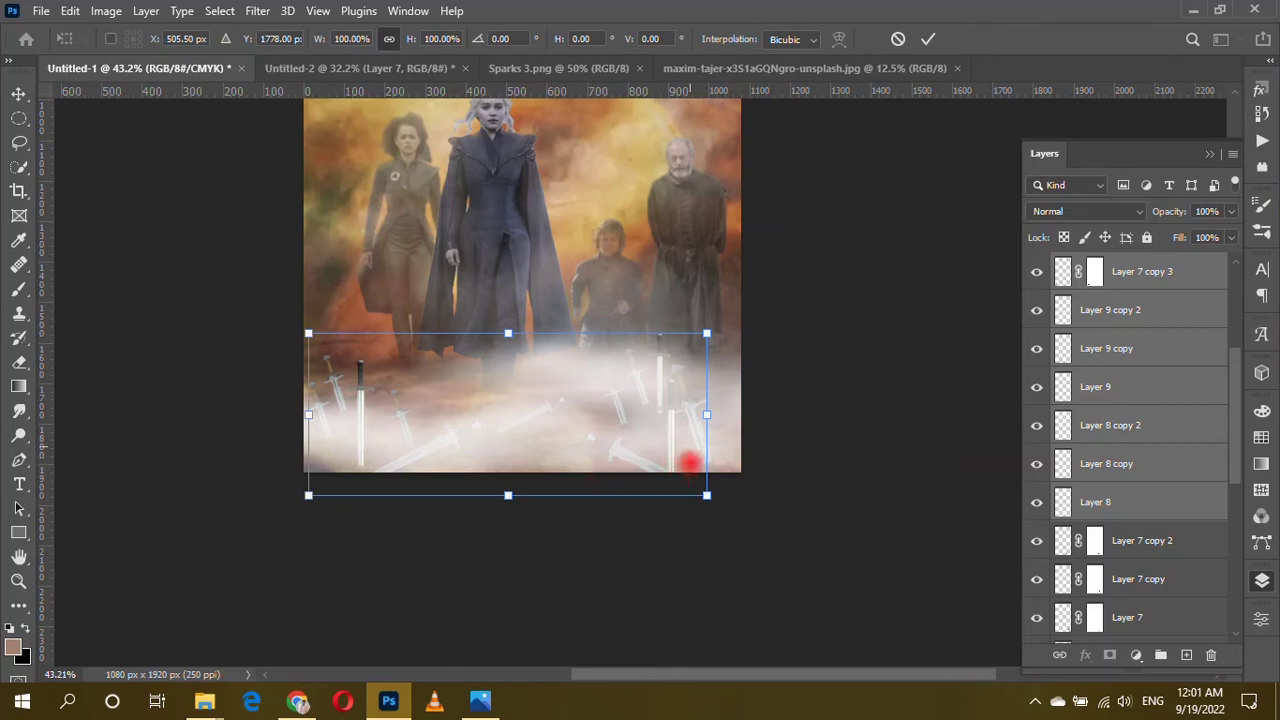
left_click_drag(708, 413, 722, 411)
key("Right")
key("Right")
key("Right")
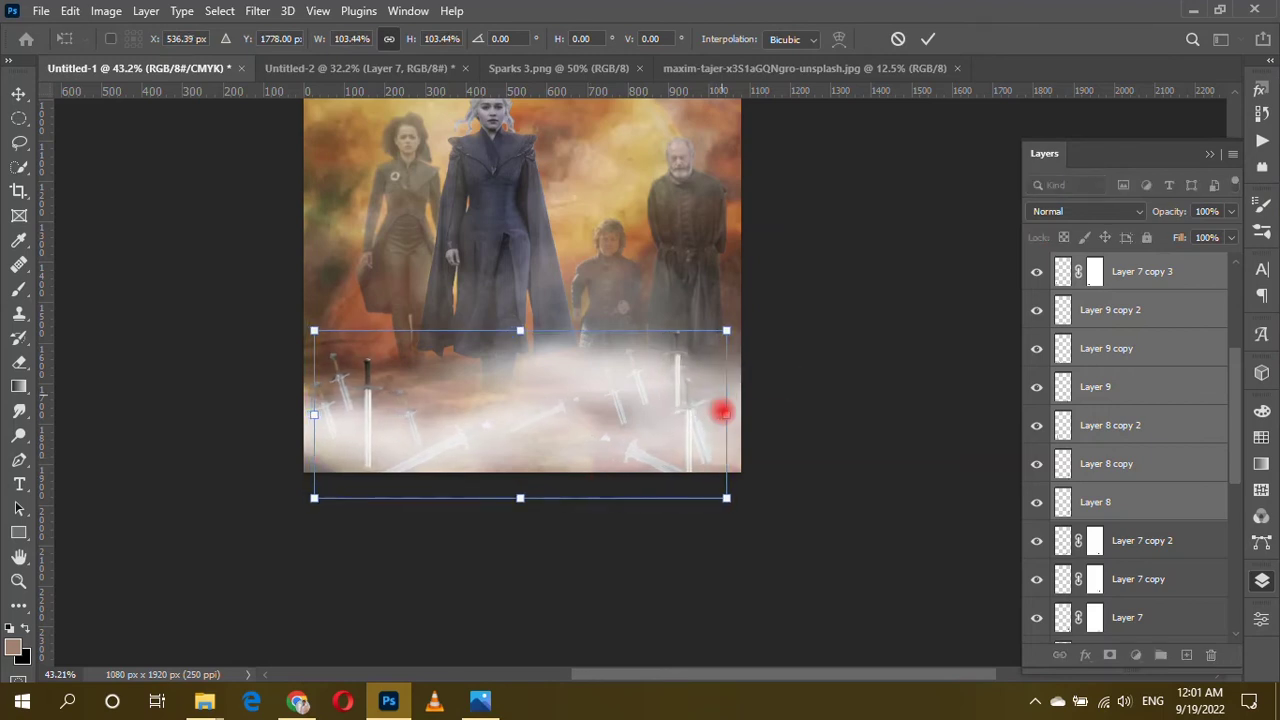
key("Return")
key("b")
key("ctrl+e")
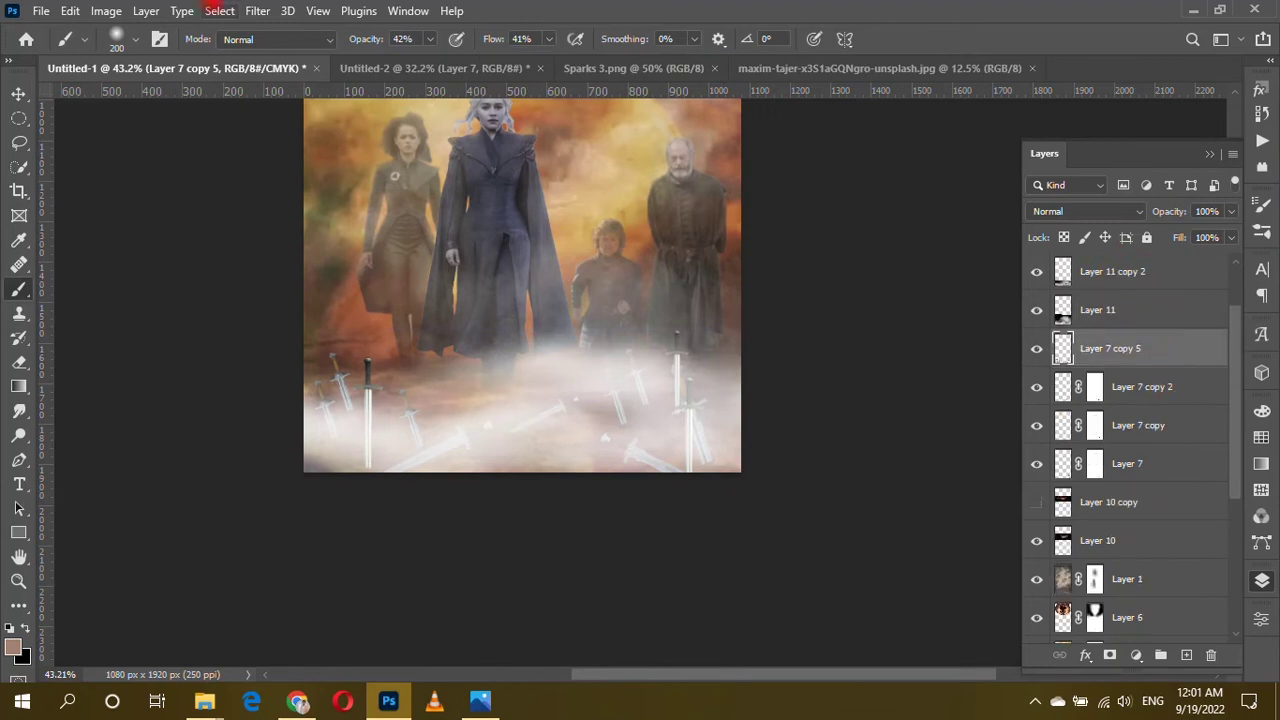
Apply a Gaussian blur of about 3.4 radius to Layer 7 copy 5 and set its opacity to 75%.
left_click(257, 10)
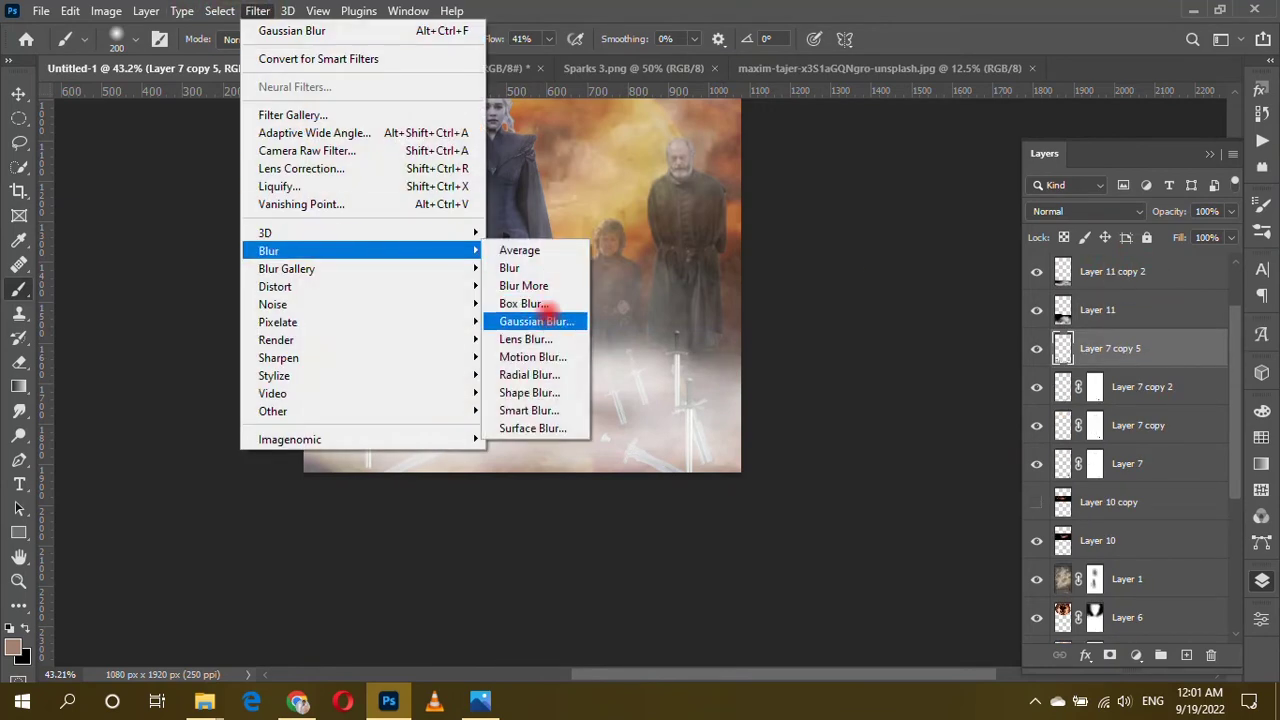
left_click(545, 320)
left_click_drag(991, 537, 994, 538)
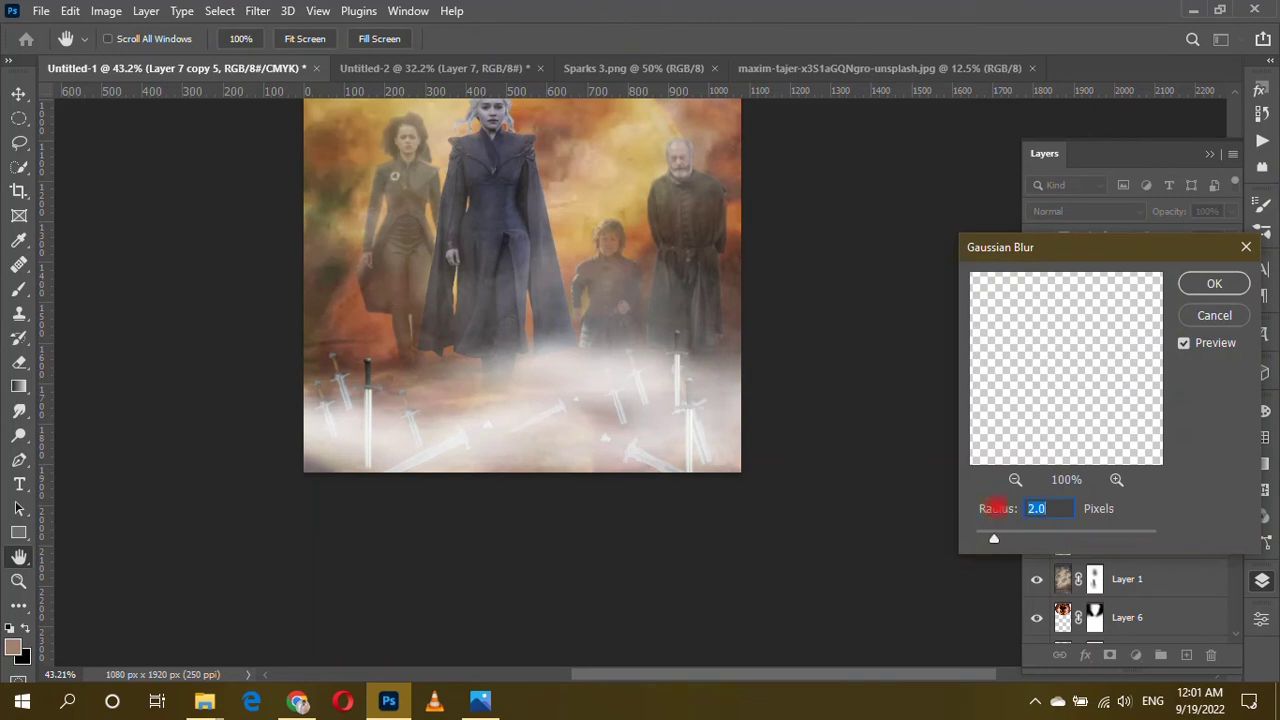
left_click_drag(1024, 537, 1008, 538)
left_click(1214, 283)
left_click(1231, 211)
left_click_drag(1229, 231, 1208, 231)
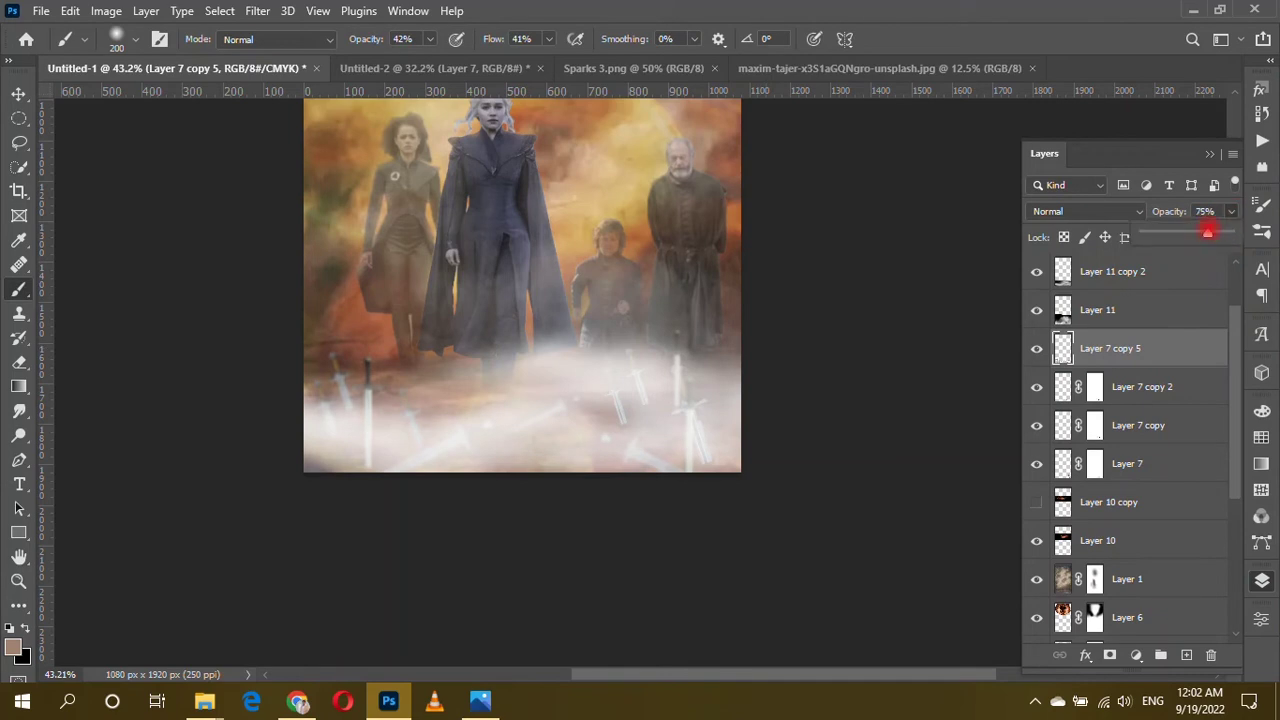
Browse the Layers panel and make the Layer 10 copy layer visible.
scroll(737, 420, "up", 2)
scroll(766, 428, "up", 2)
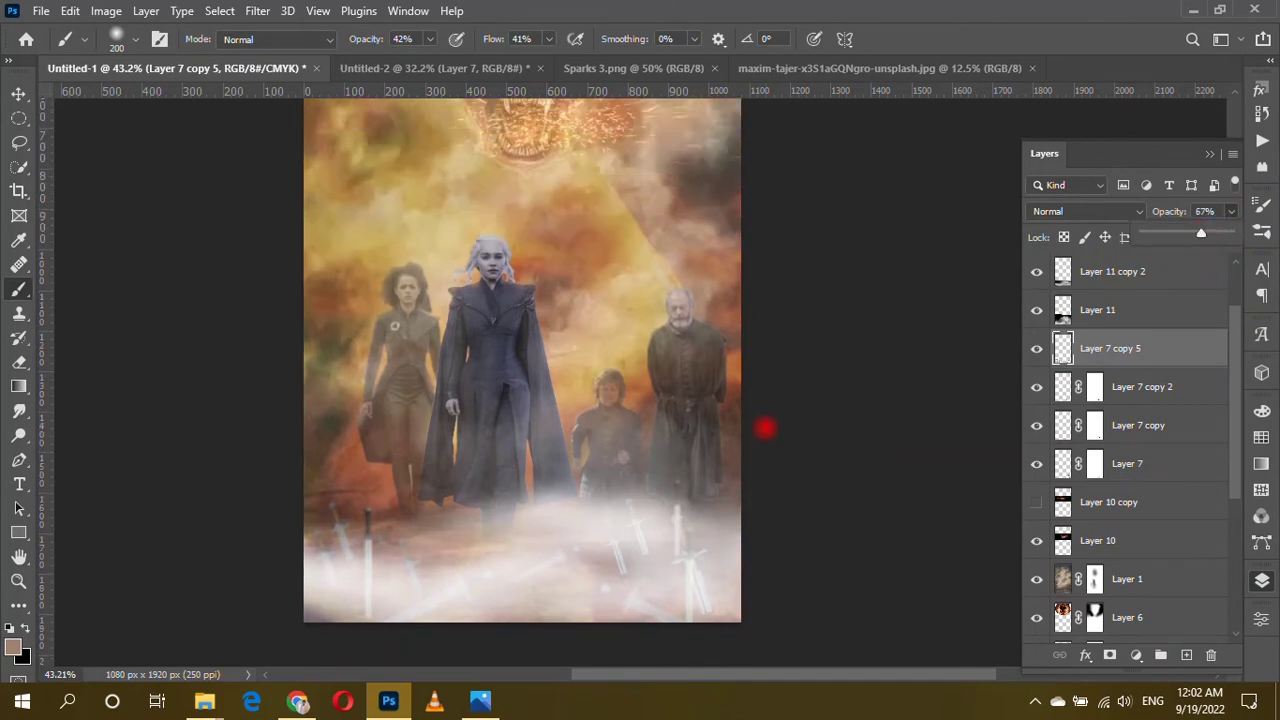
scroll(509, 428, "down", 2)
scroll(493, 320, "up", 2)
scroll(493, 320, "up", 2)
scroll(1090, 420, "down", 2)
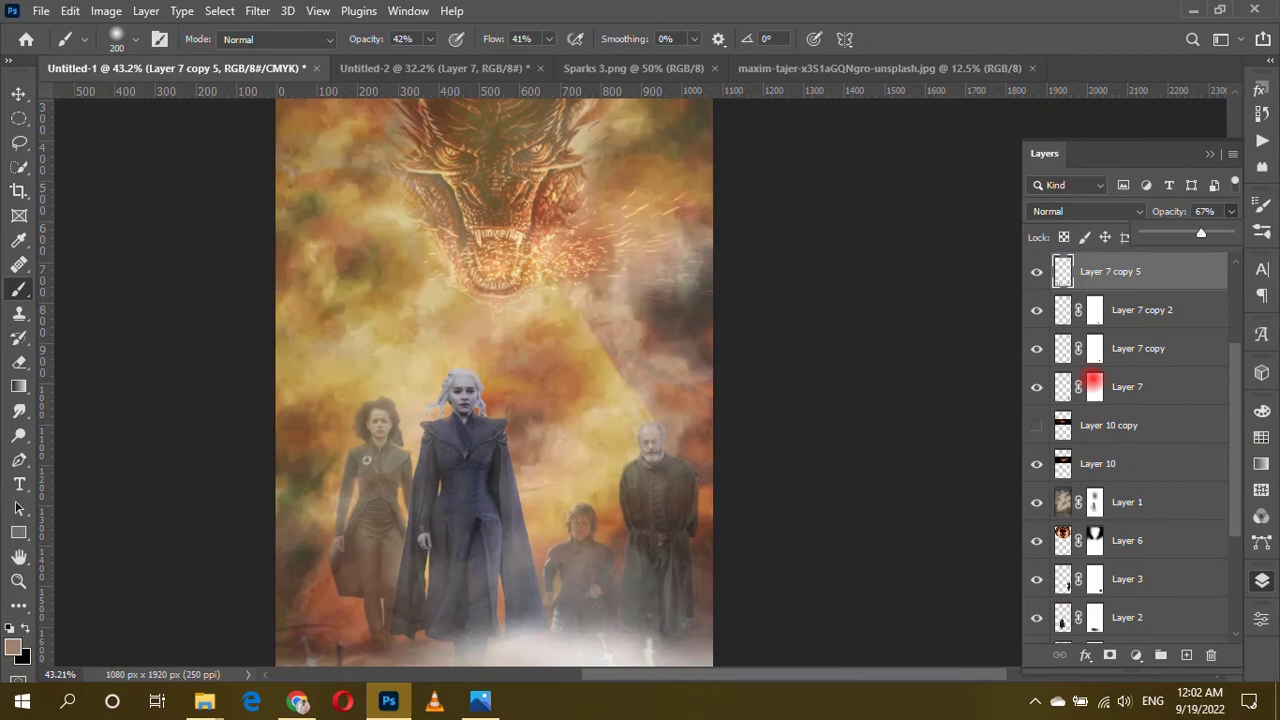
left_click(1036, 425)
scroll(768, 402, "down", 3)
scroll(626, 291, "up", 3)
scroll(626, 294, "up", 2)
scroll(650, 295, "down", 1)
scroll(1143, 374, "up", 4)
scroll(1157, 400, "down", 1)
scroll(1166, 411, "down", 5)
Add a new layer above Layer 6 and make black the foreground colour.
left_click(1169, 455)
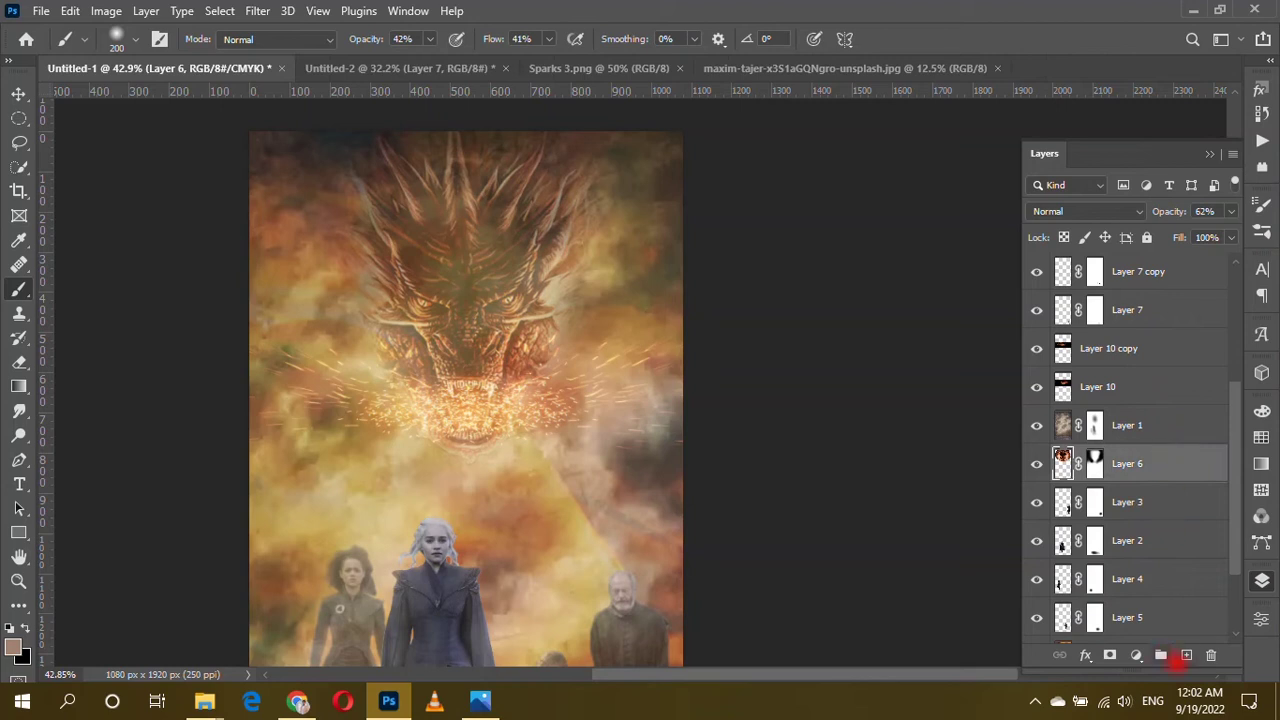
left_click(1187, 655)
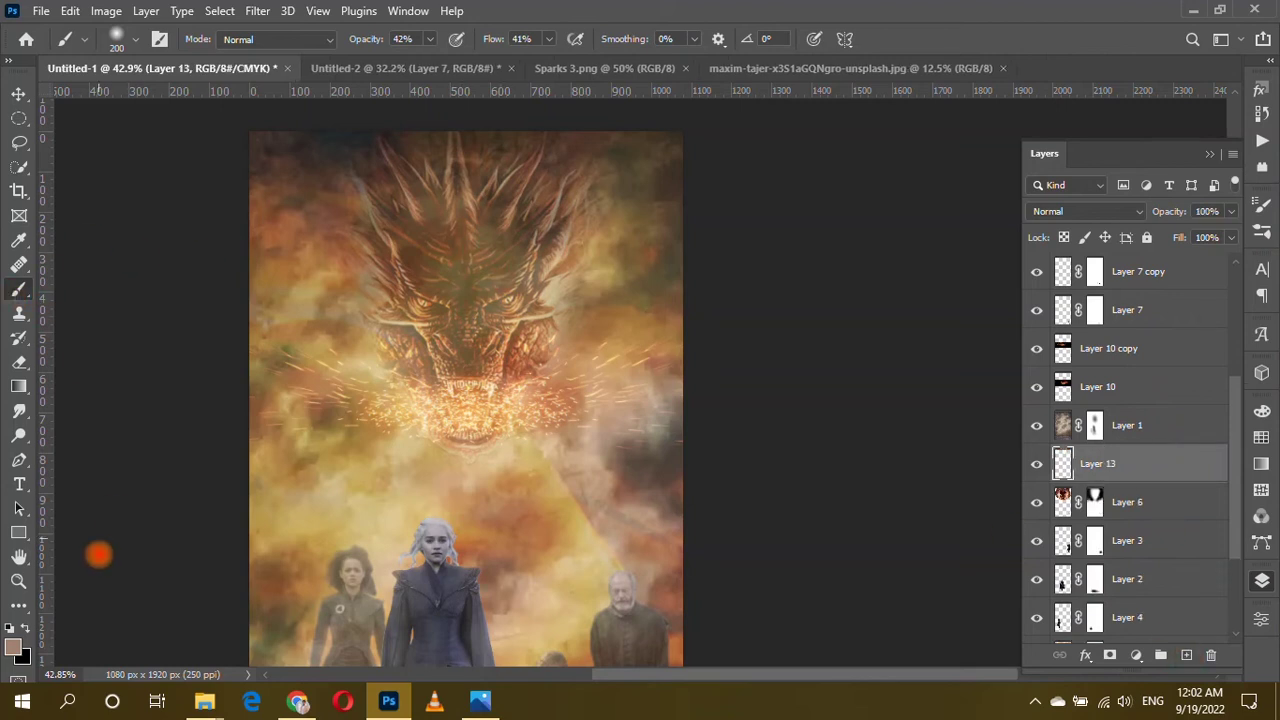
left_click(21, 656)
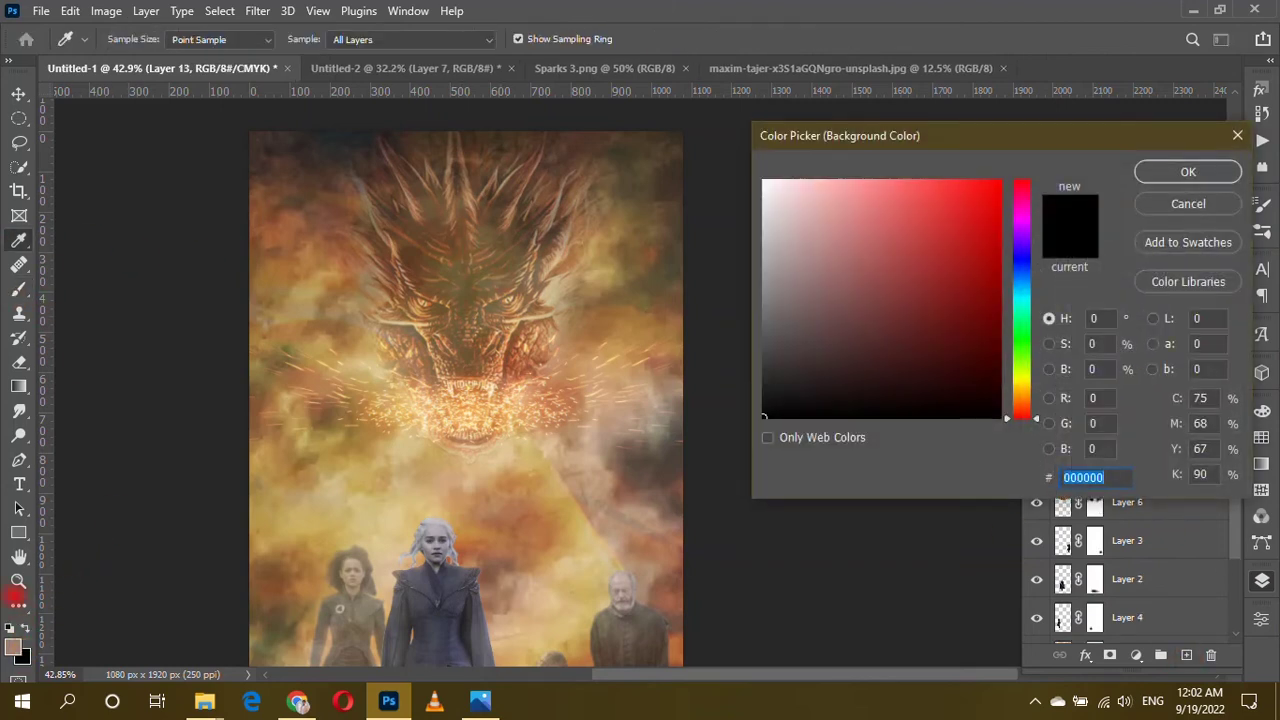
left_click(25, 628)
left_click(19, 240)
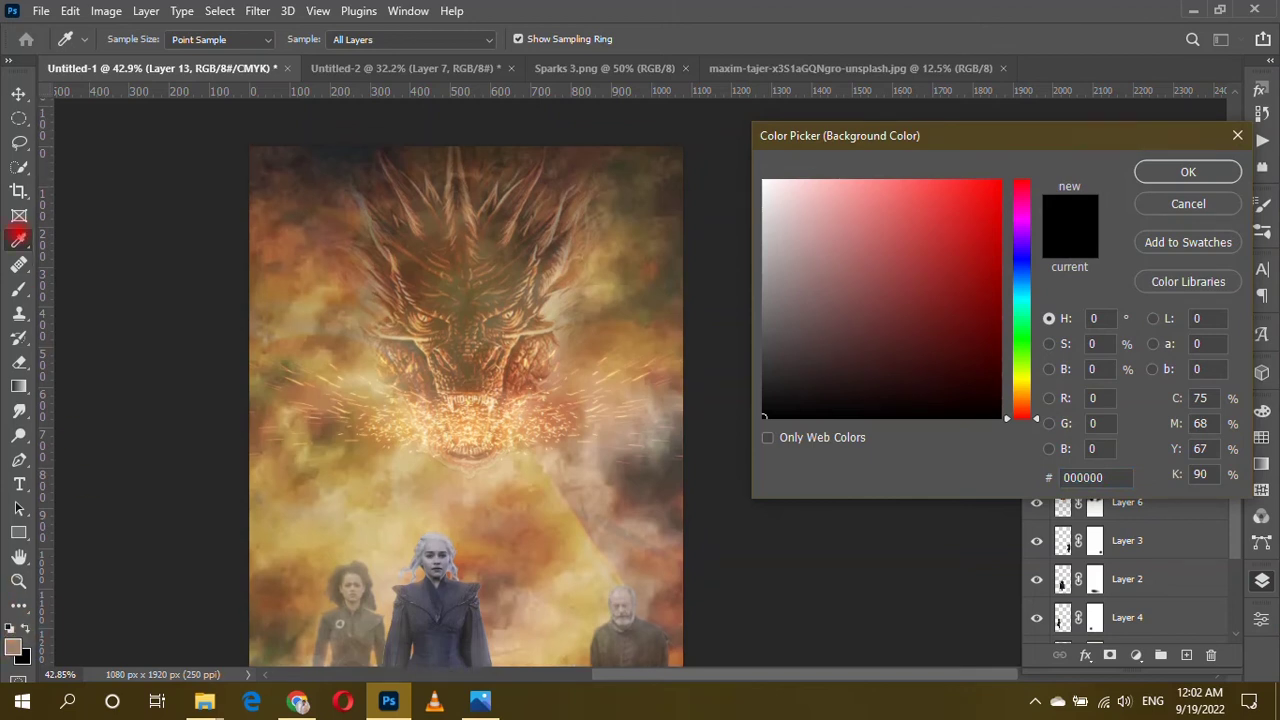
left_click(1188, 203)
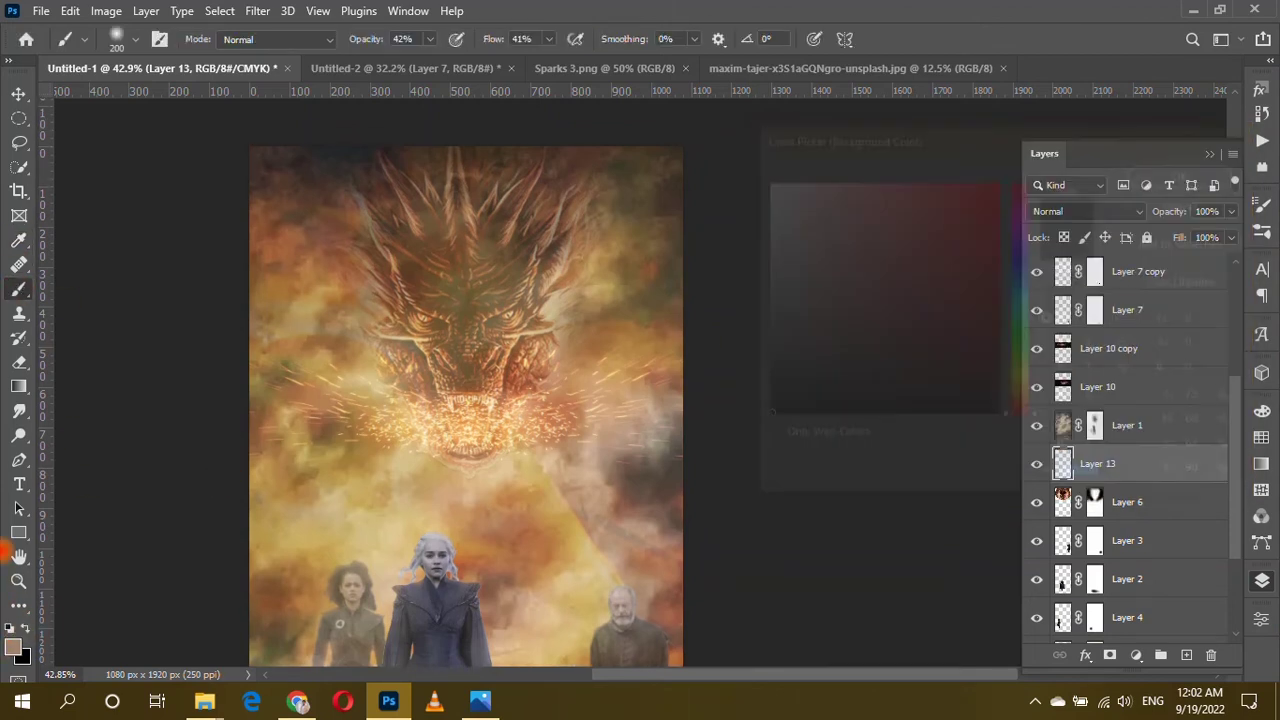
left_click(24, 627)
Paint large soft black strokes darkening the sky at the dragon's upper left.
right_click(643, 259)
key("Escape")
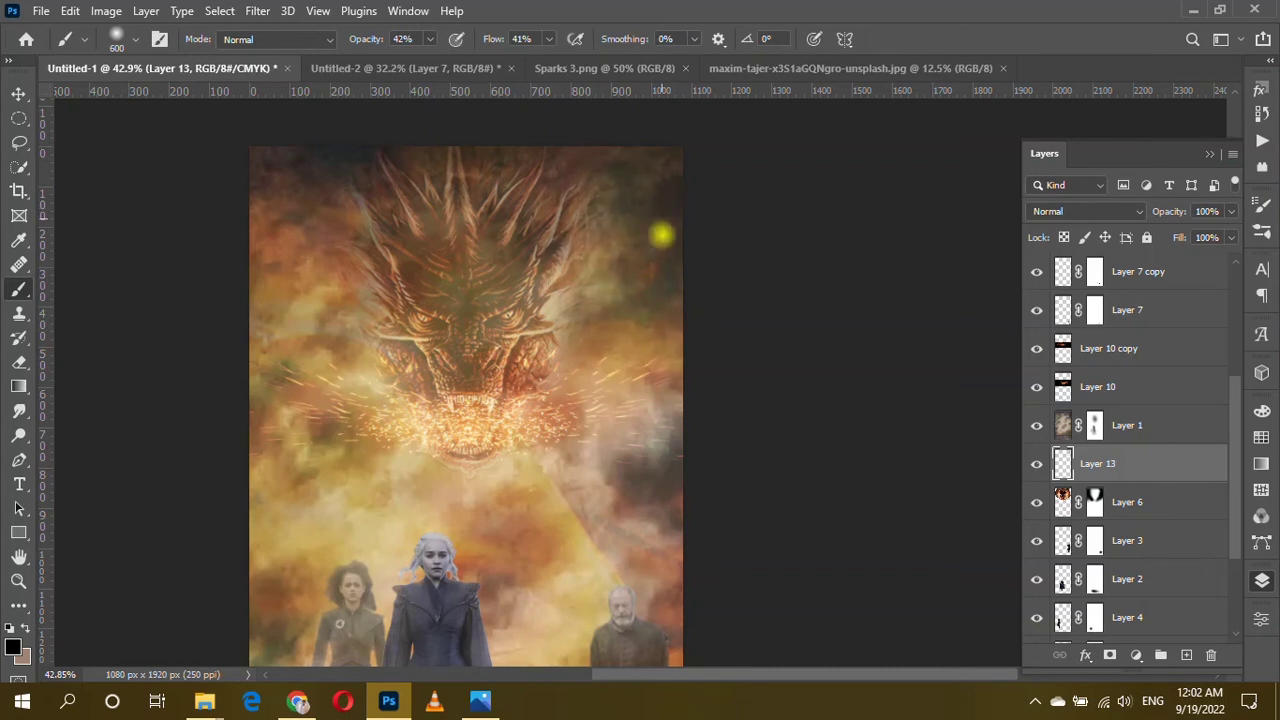
mouse_move(294, 223)
left_mouse_down()
mouse_move(277, 223)
mouse_move(275, 330)
left_mouse_up()
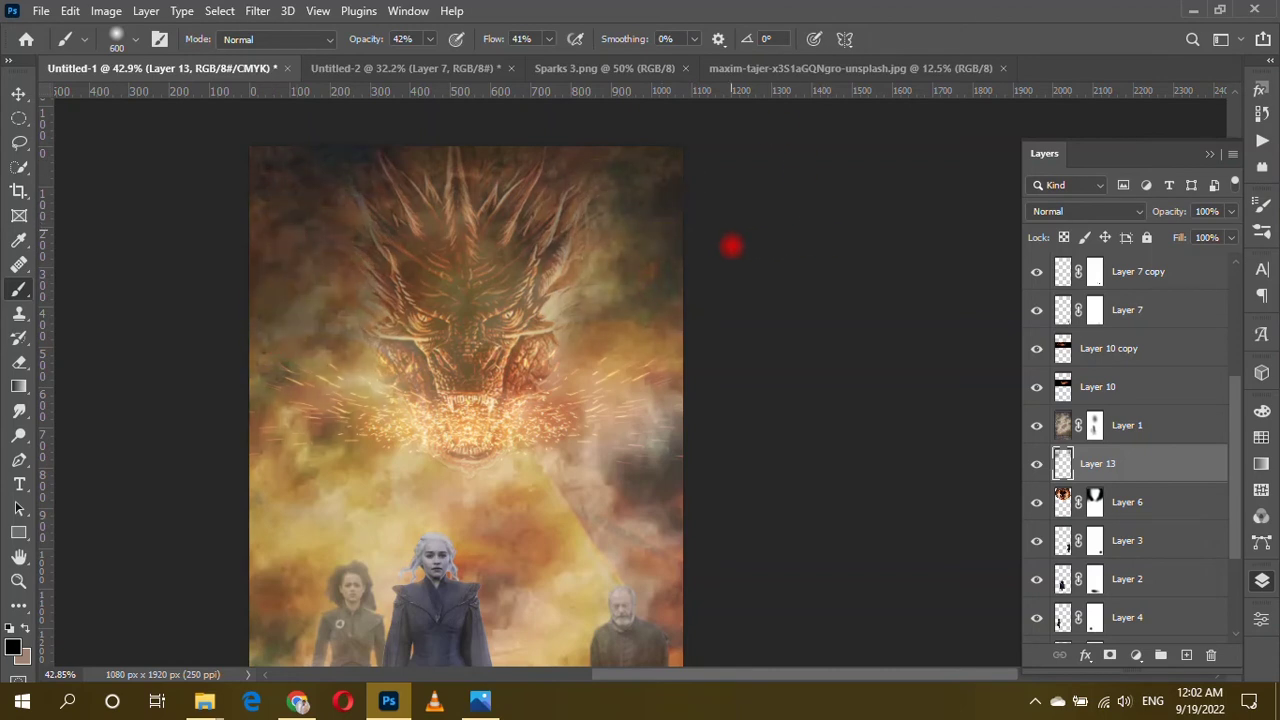
scroll(731, 243, "down", 2)
scroll(447, 291, "down", 2)
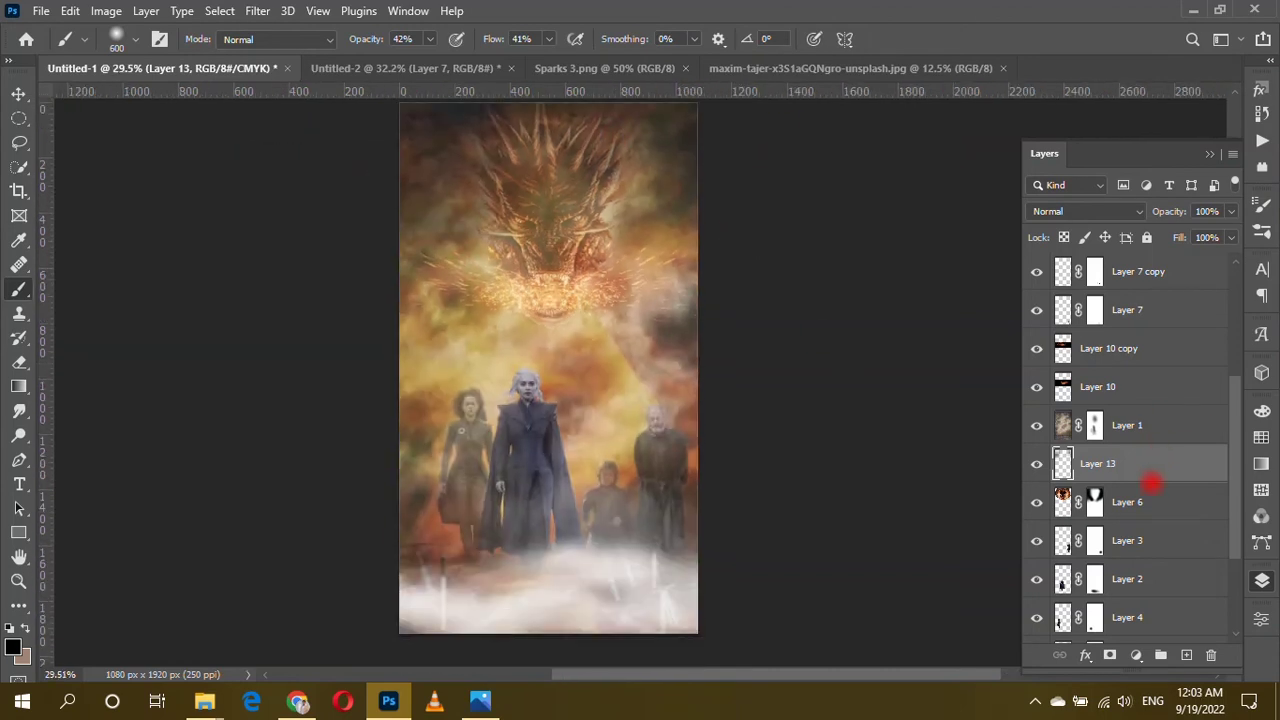
Restack Layer 13 so it ends up back above the dragon's Layer 6.
left_click_drag(1152, 484, 1172, 527)
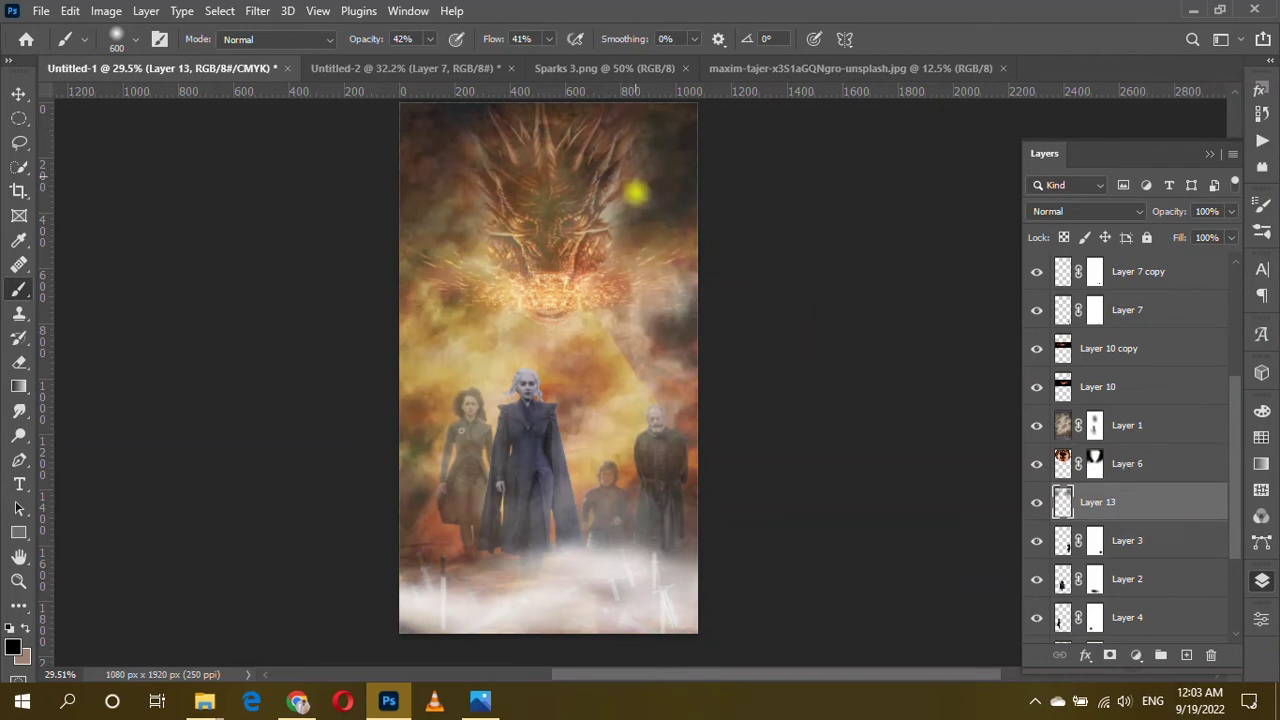
scroll(428, 424, "down", 3)
scroll(809, 403, "up", 2)
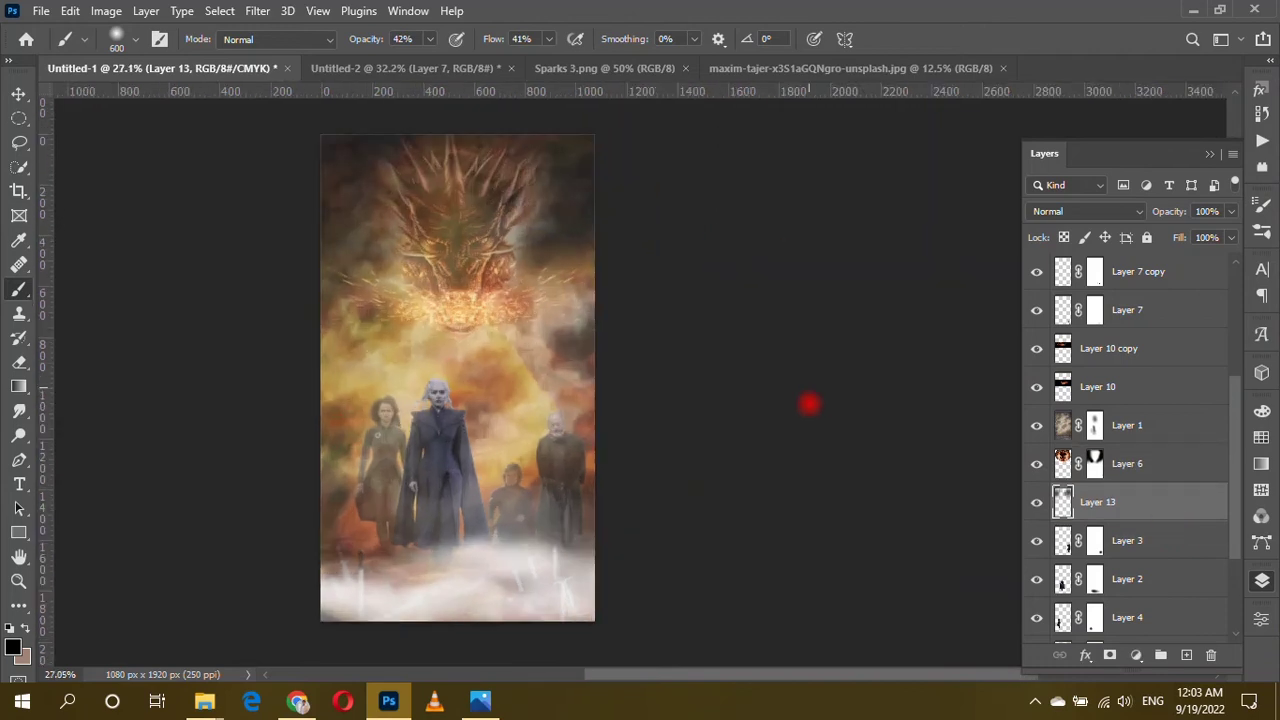
key("ctrl+bracketright")
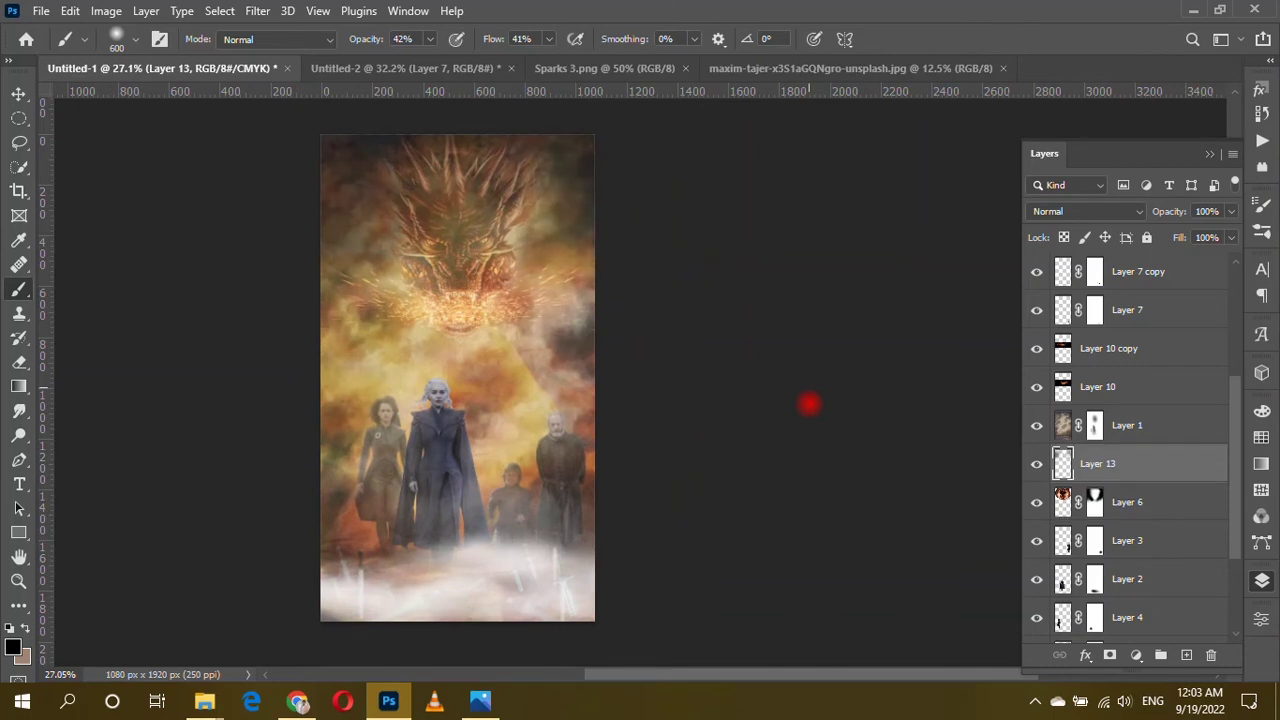
scroll(500, 371, "up", 2)
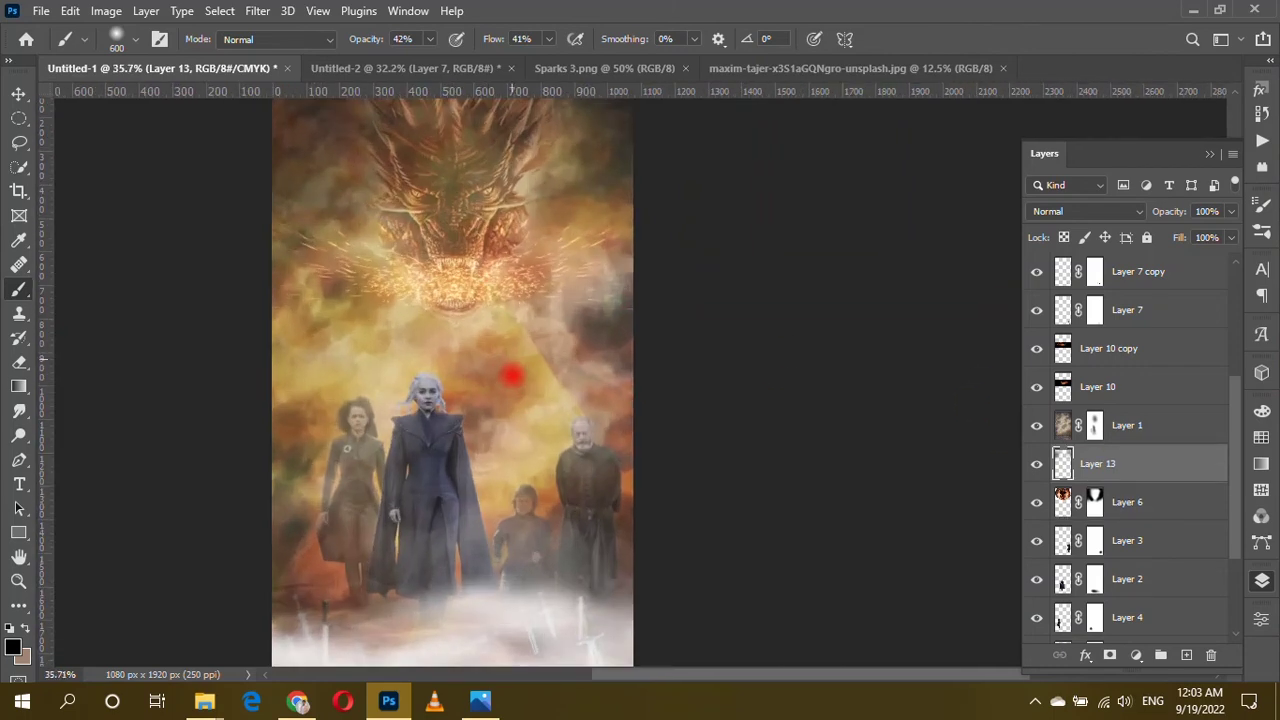
scroll(348, 374, "up", 2)
scroll(420, 300, "up", 1)
scroll(391, 271, "down", 1)
scroll(429, 200, "up", 3)
scroll(455, 268, "down", 3)
scroll(455, 268, "down", 1)
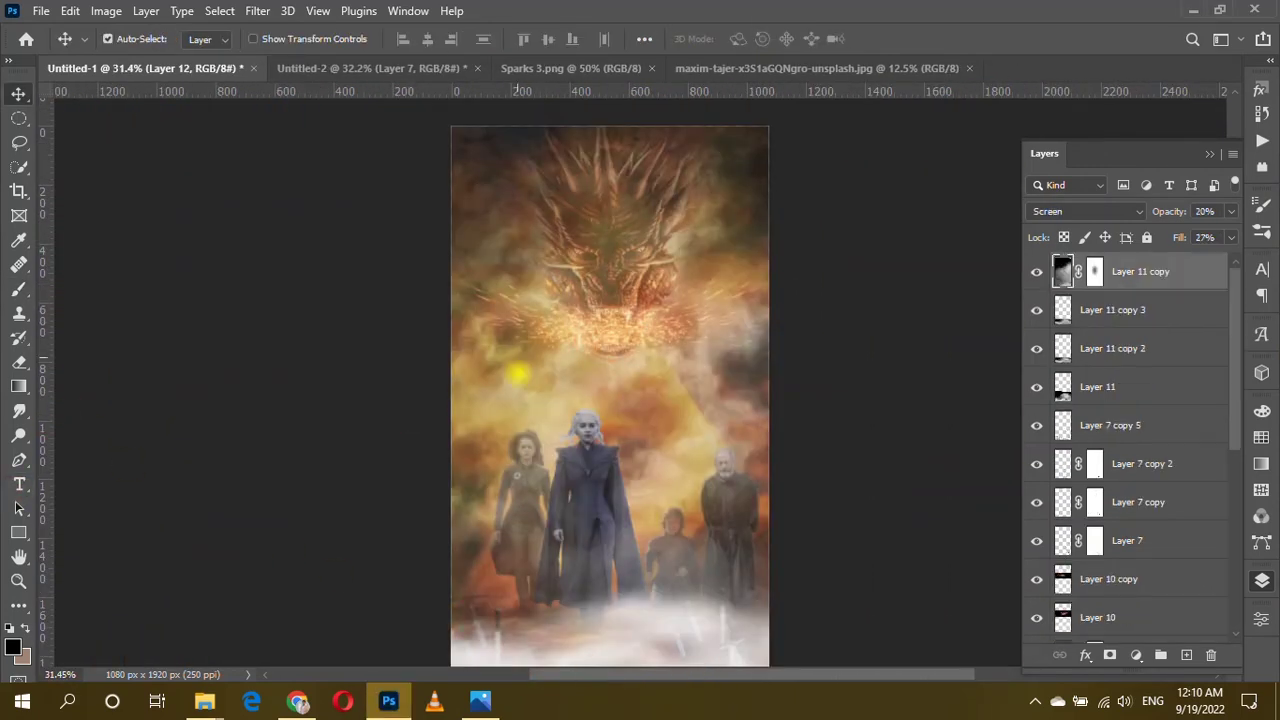
Start a new title text layer on the poster at 72 pt.
left_click(518, 374)
left_click(18, 482)
left_click(504, 372)
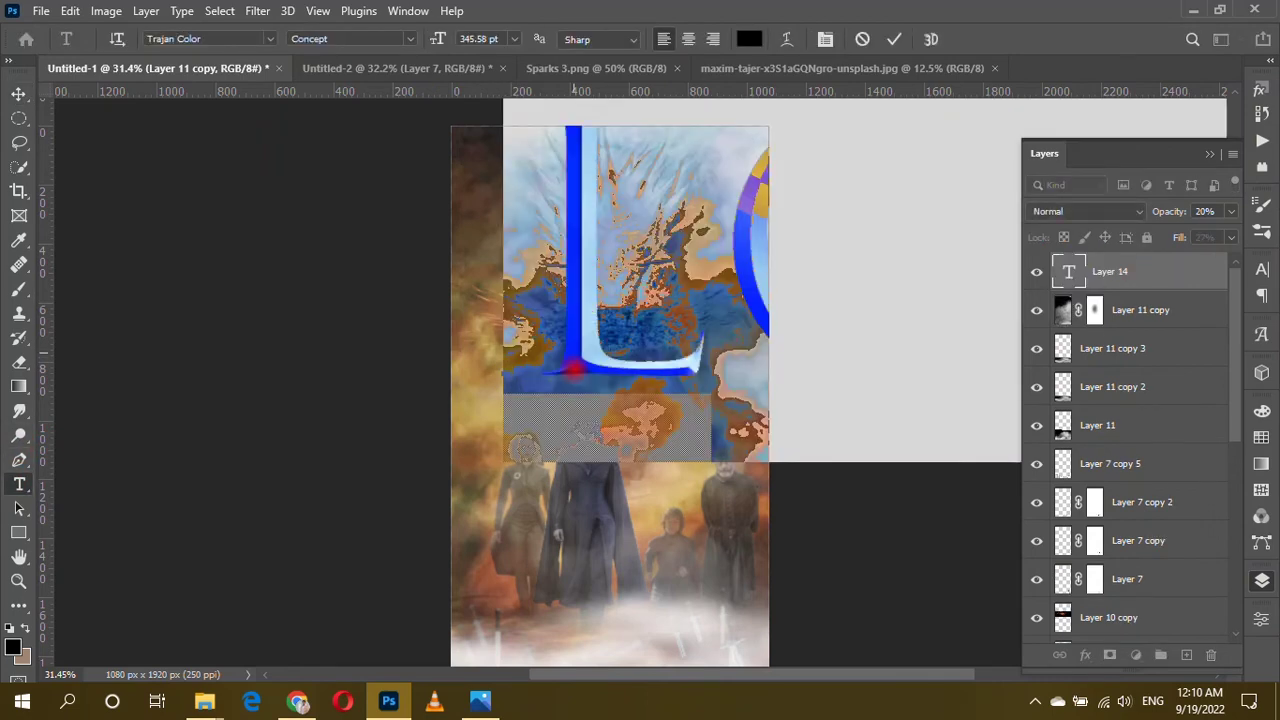
type("G")
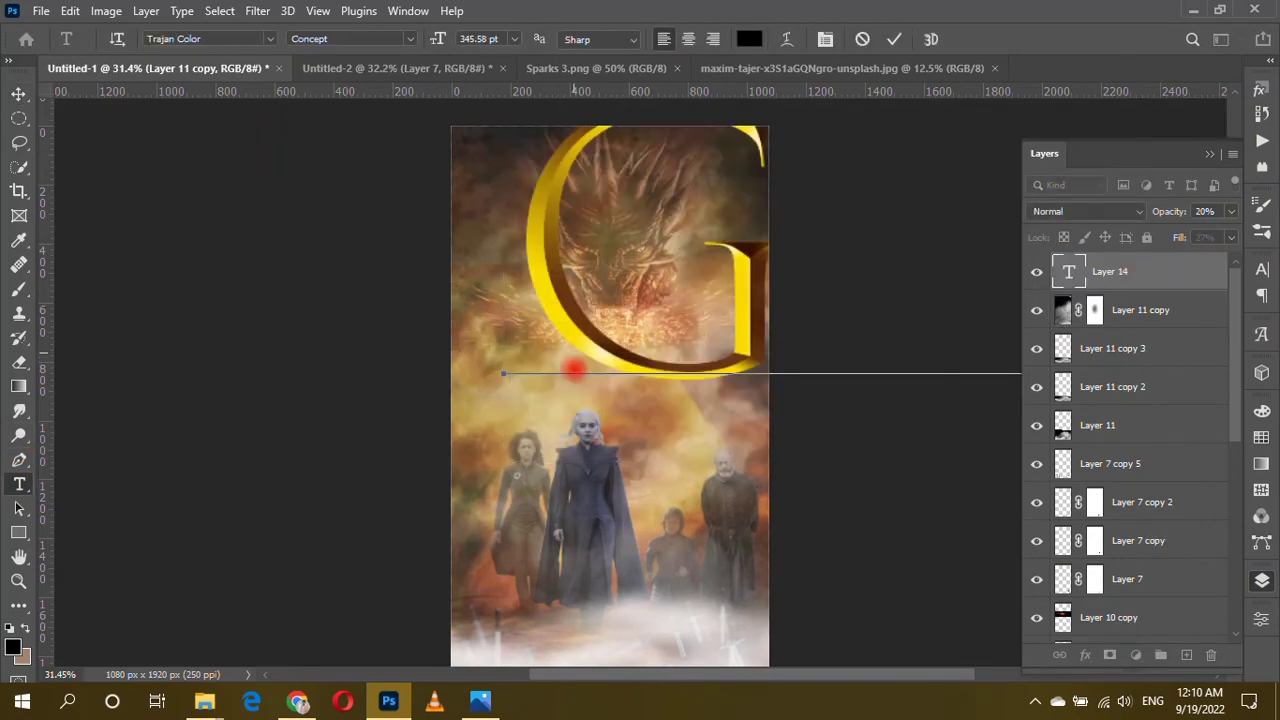
left_click(514, 39)
left_click(511, 276)
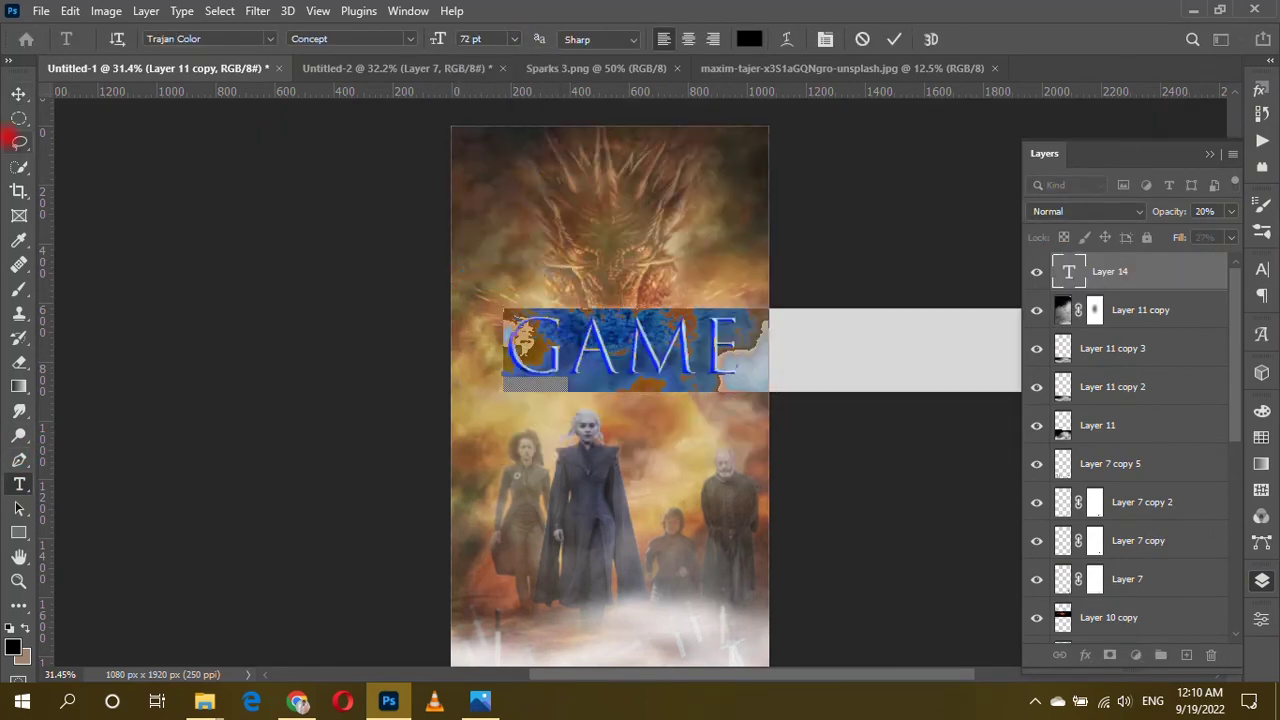
left_click(18, 94)
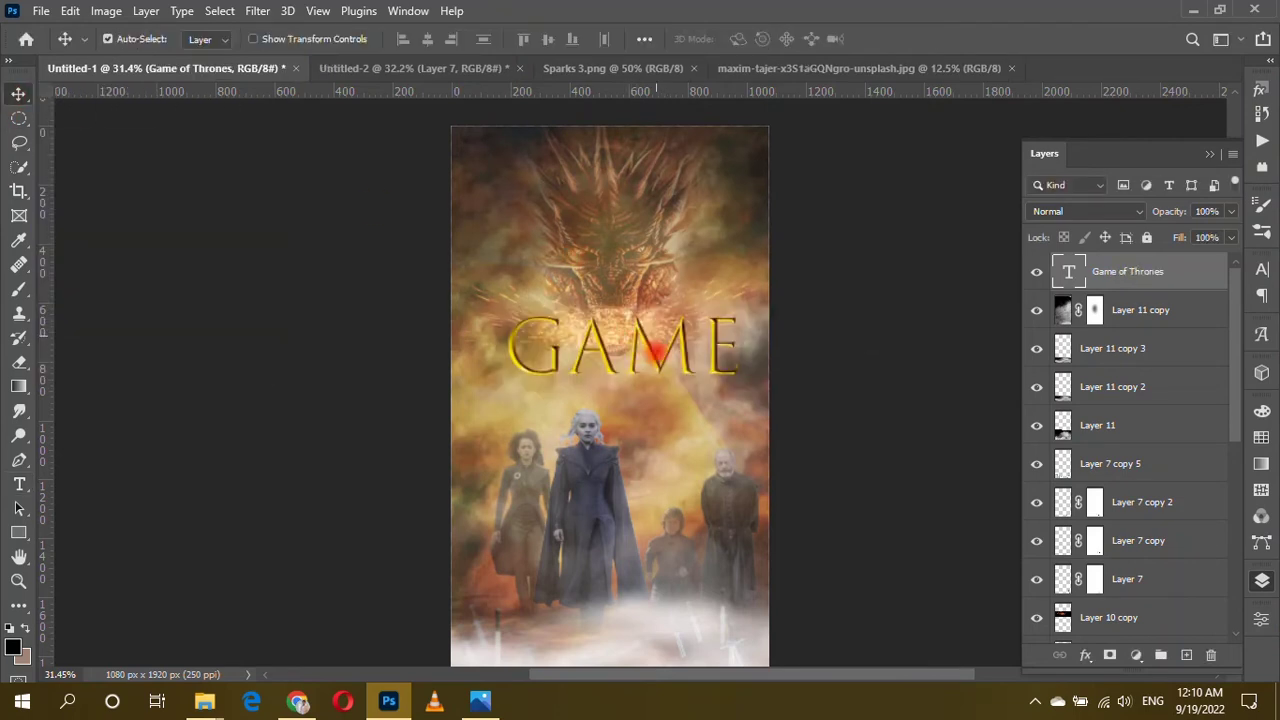
Reduce the title text to 48 pt and move it left.
double_click(657, 350)
left_click(514, 39)
left_click(507, 250)
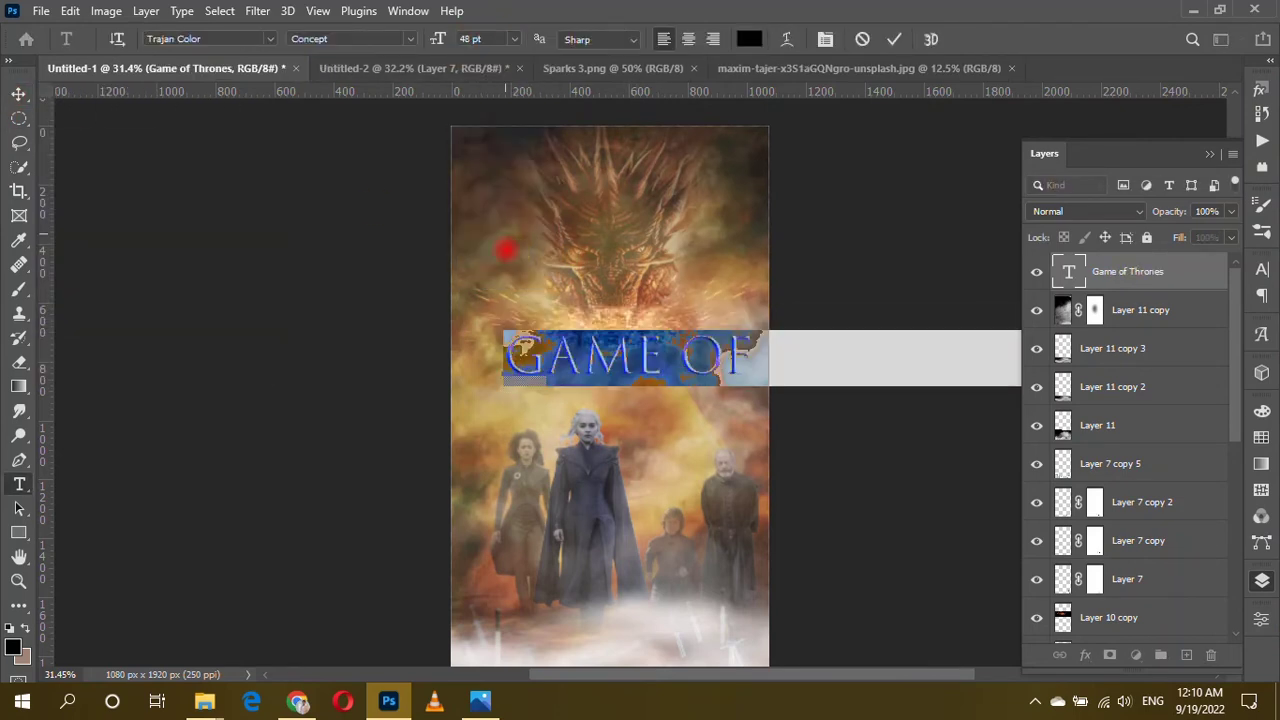
left_click(18, 92)
left_click_drag(700, 378, 643, 368)
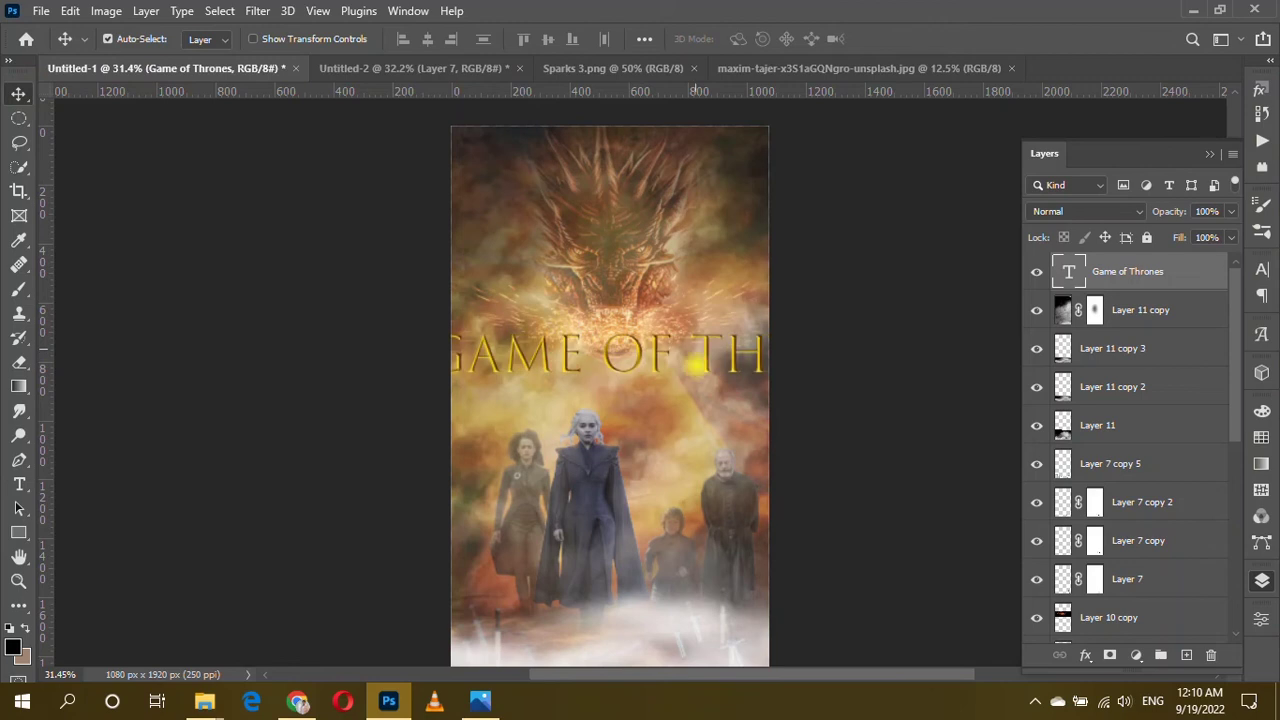
Delete everything after GAME OF and centre that text on the poster.
double_click(700, 366)
key("shift+End")
key("Delete")
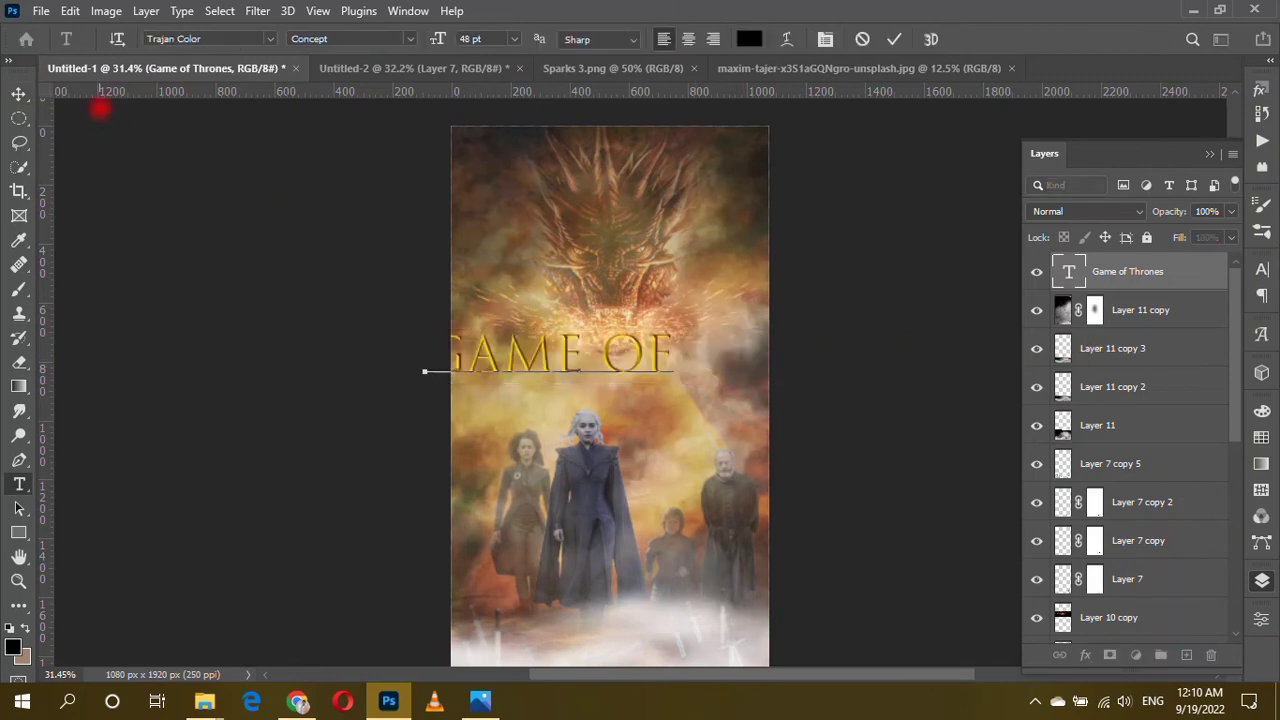
left_click(18, 94)
left_click_drag(505, 354, 542, 354)
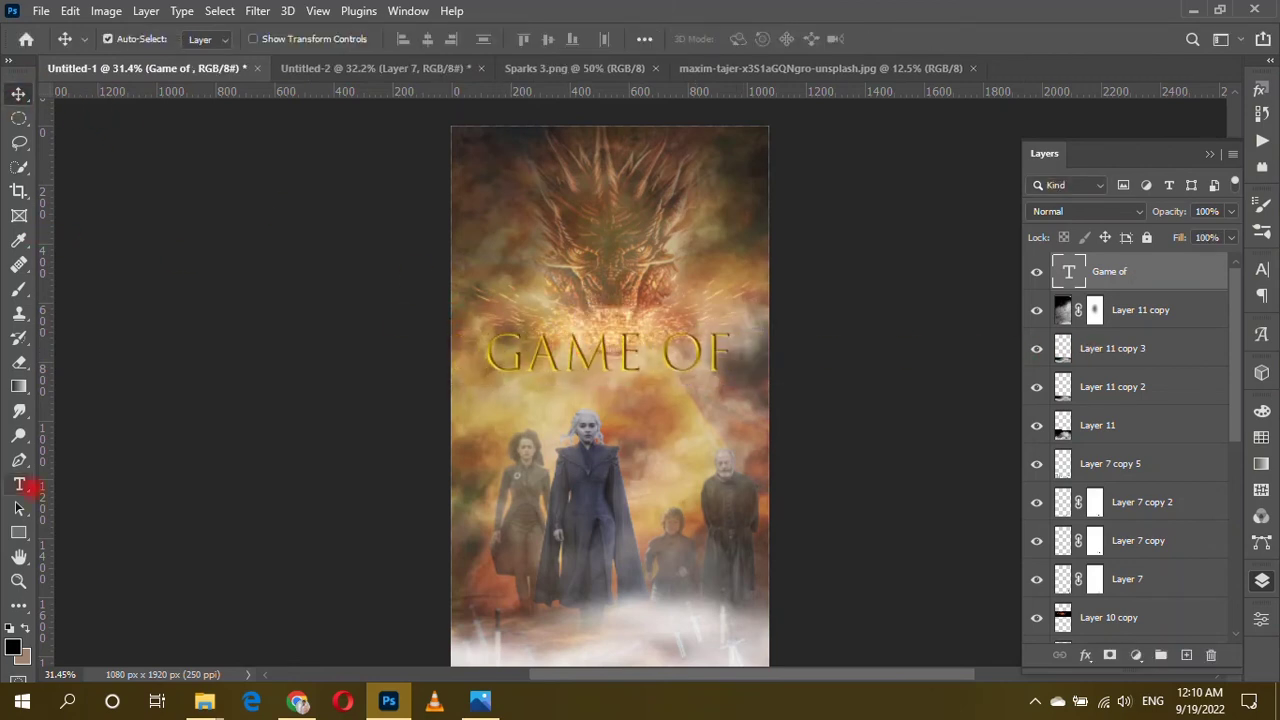
Add a new text line below GAME OF containing a single T.
left_click(19, 485)
left_click(519, 477)
key("BackSpace")
left_click(19, 92)
Create a second text line reading HRONES.
left_click(19, 485)
left_click(527, 548)
type("THRONE")
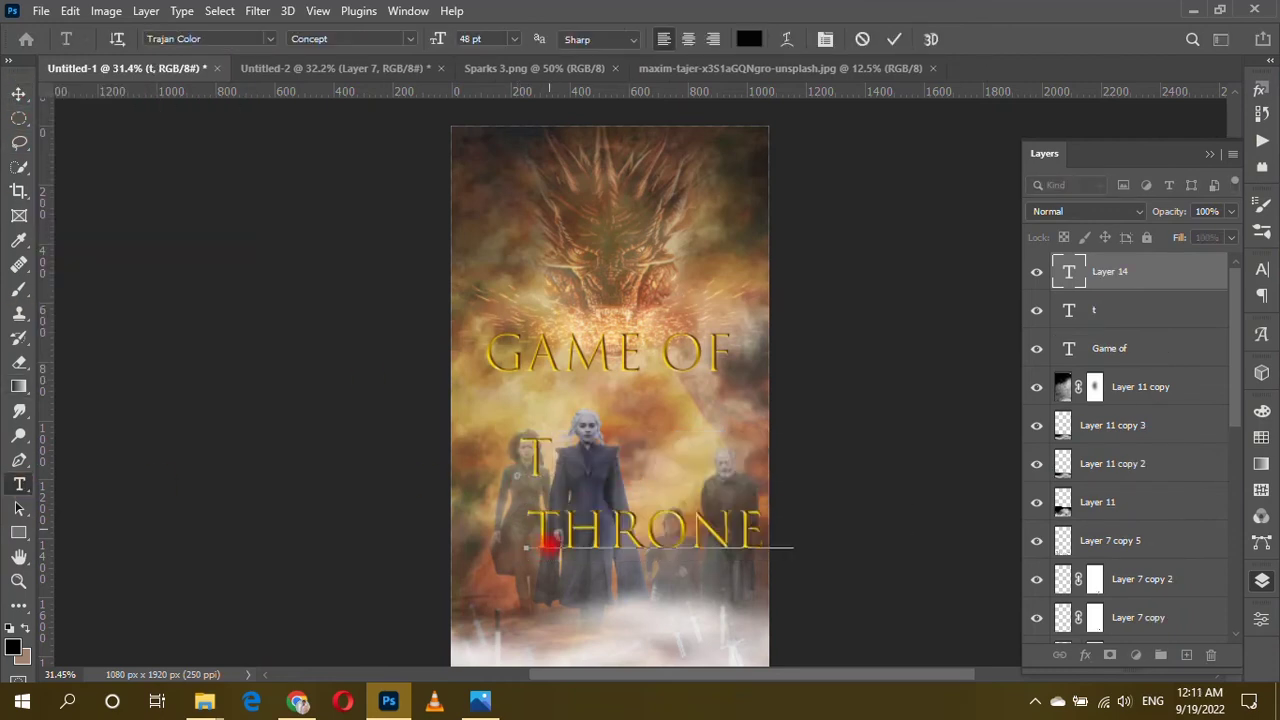
key("Delete")
key("End")
type("S")
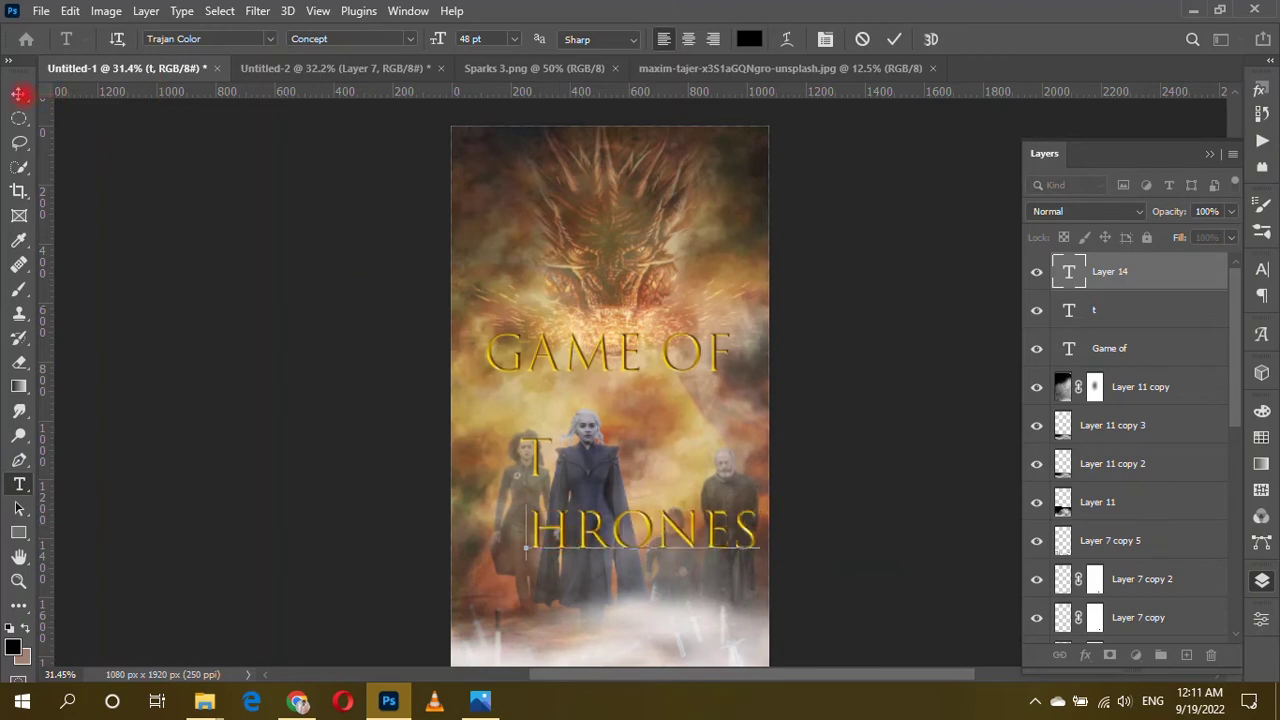
left_click(19, 92)
Place HRONES under GAME OF with the T before it, enlarging the T to about 152%.
scroll(670, 499, "up", 3)
left_click_drag(640, 541, 600, 380)
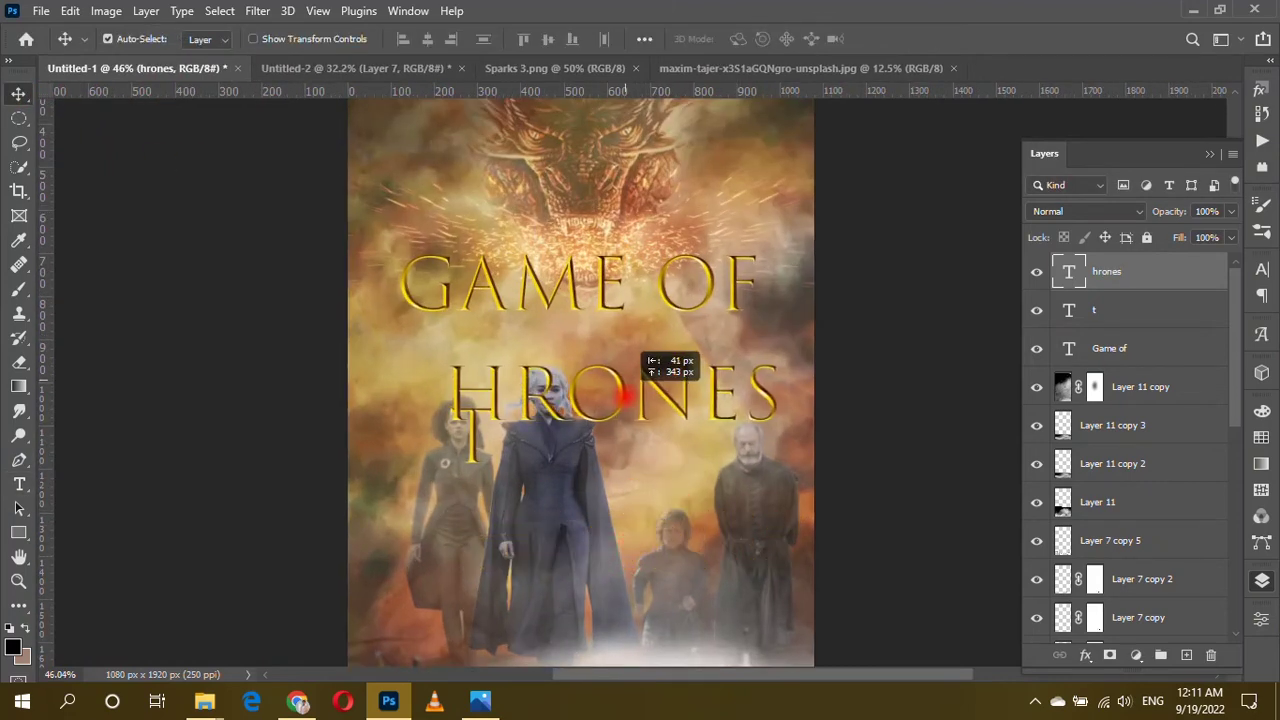
left_click_drag(472, 432, 380, 385)
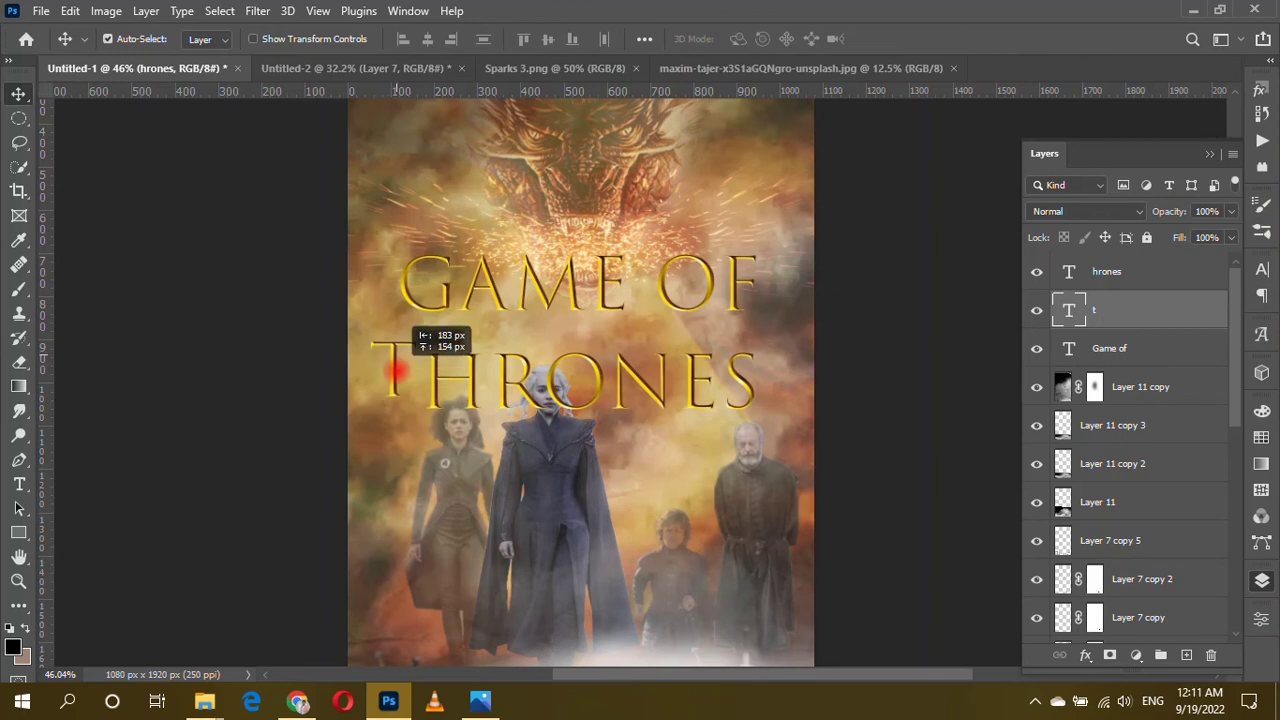
scroll(420, 420, "down", 1)
scroll(432, 383, "up", 5)
left_click_drag(430, 340, 428, 305)
key("ctrl+t")
left_click_drag(458, 371, 493, 372)
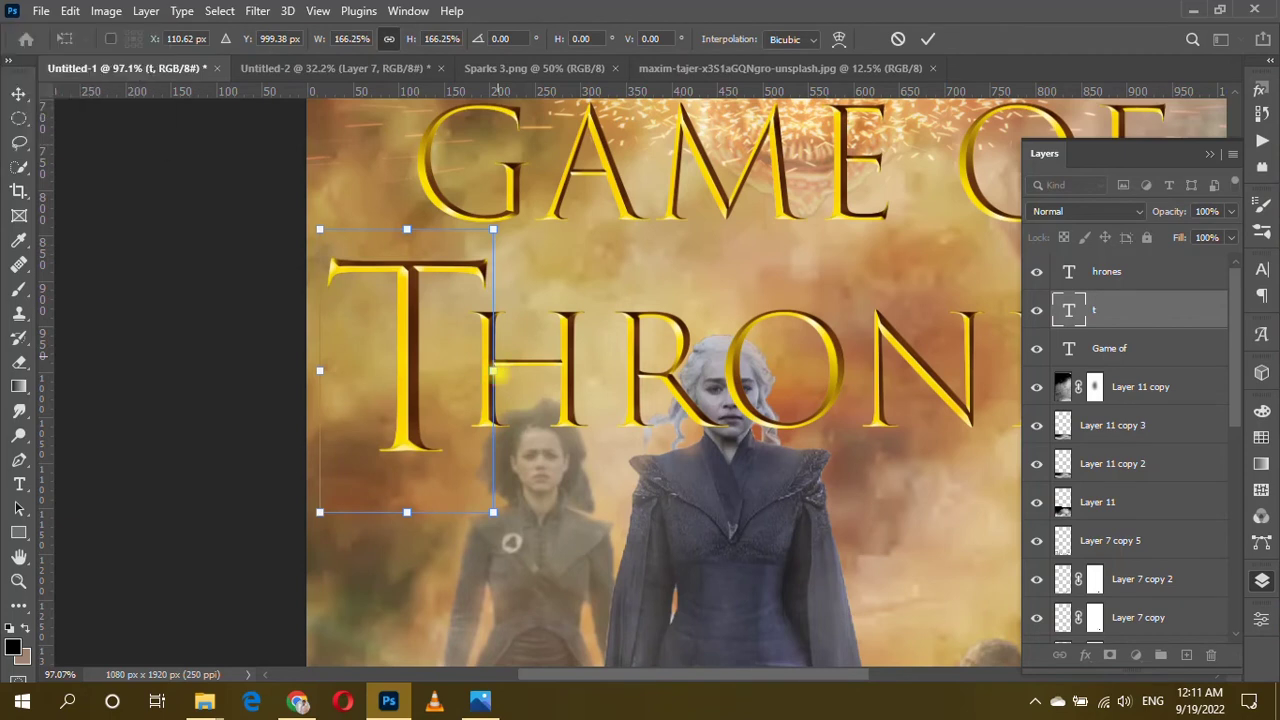
key("Return")
Select both THRONES layers, then shrink and shift them up and right.
scroll(636, 427, "down", 2)
scroll(636, 427, "down", 3)
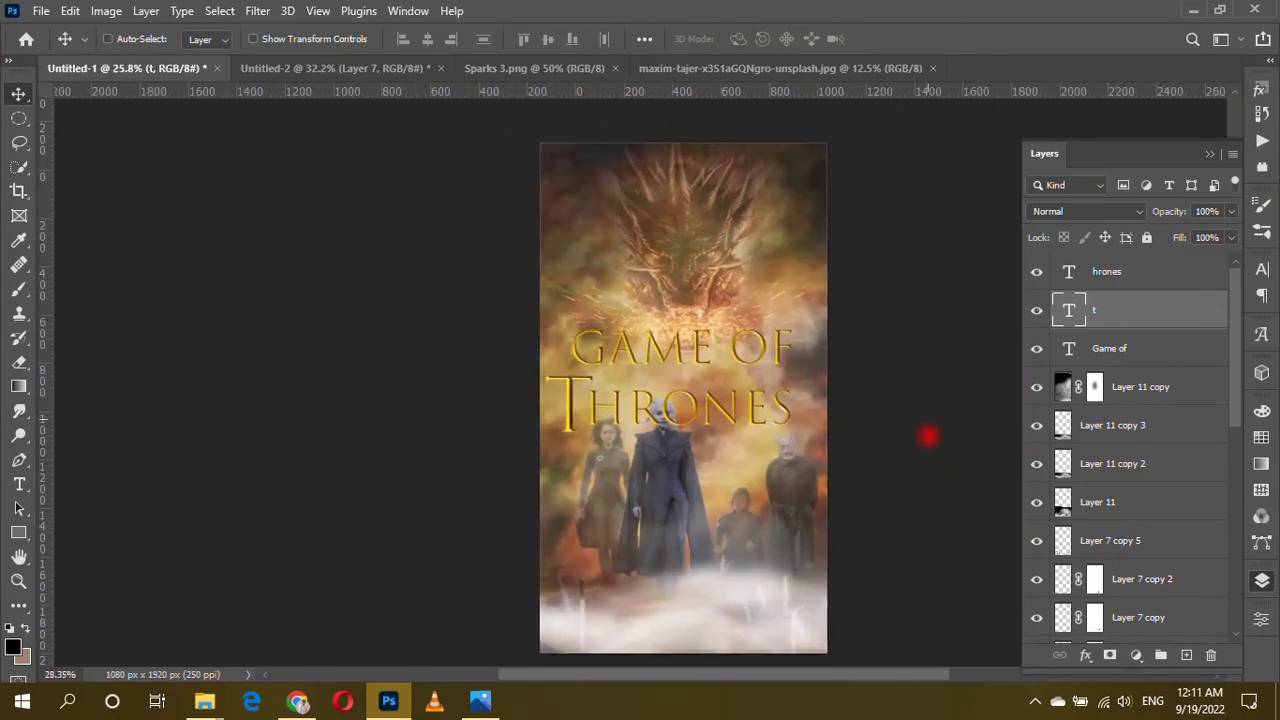
scroll(918, 427, "up", 2)
left_click(1127, 348)
left_click(1143, 317)
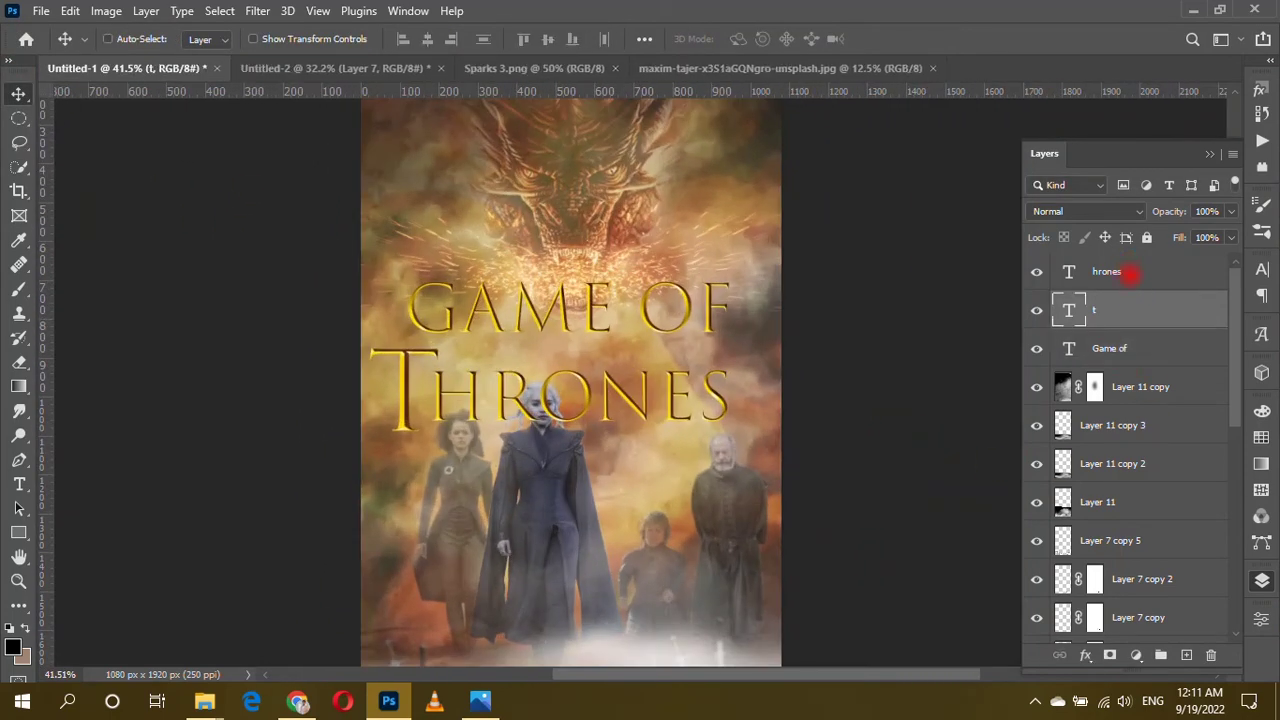
left_click(1128, 271, "ctrl")
key("ctrl+t")
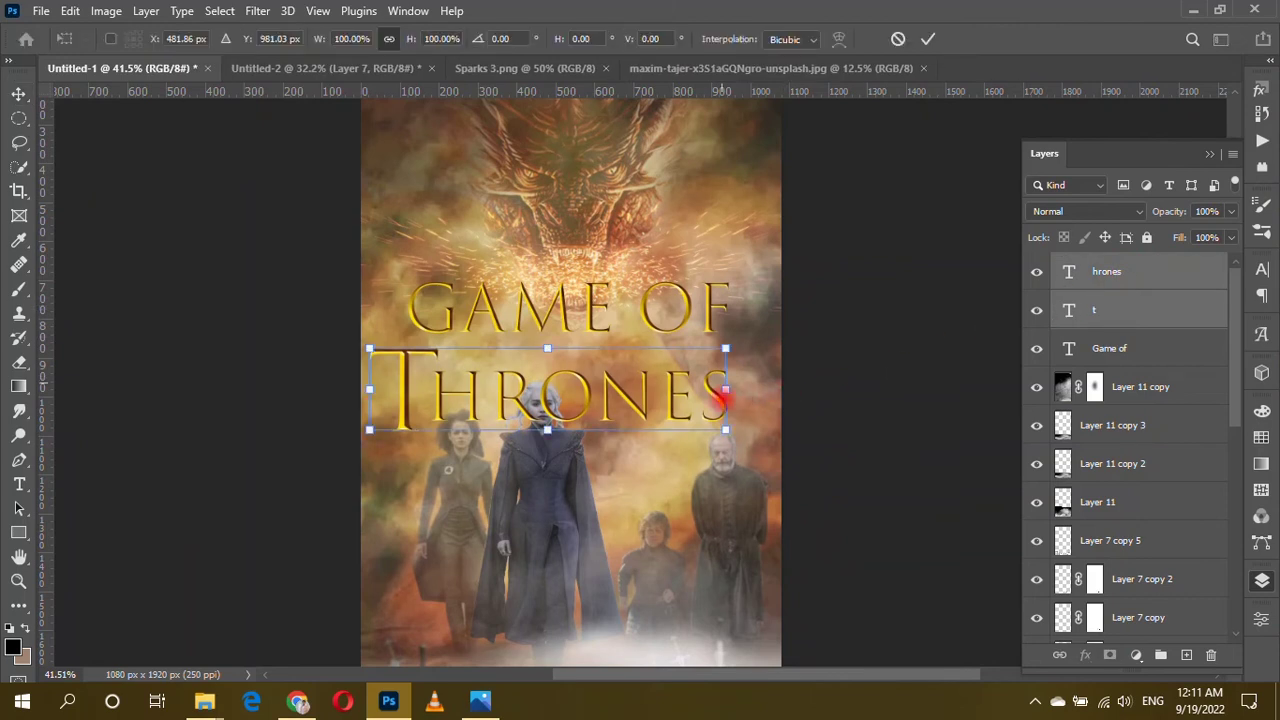
left_click_drag(624, 390, 637, 366)
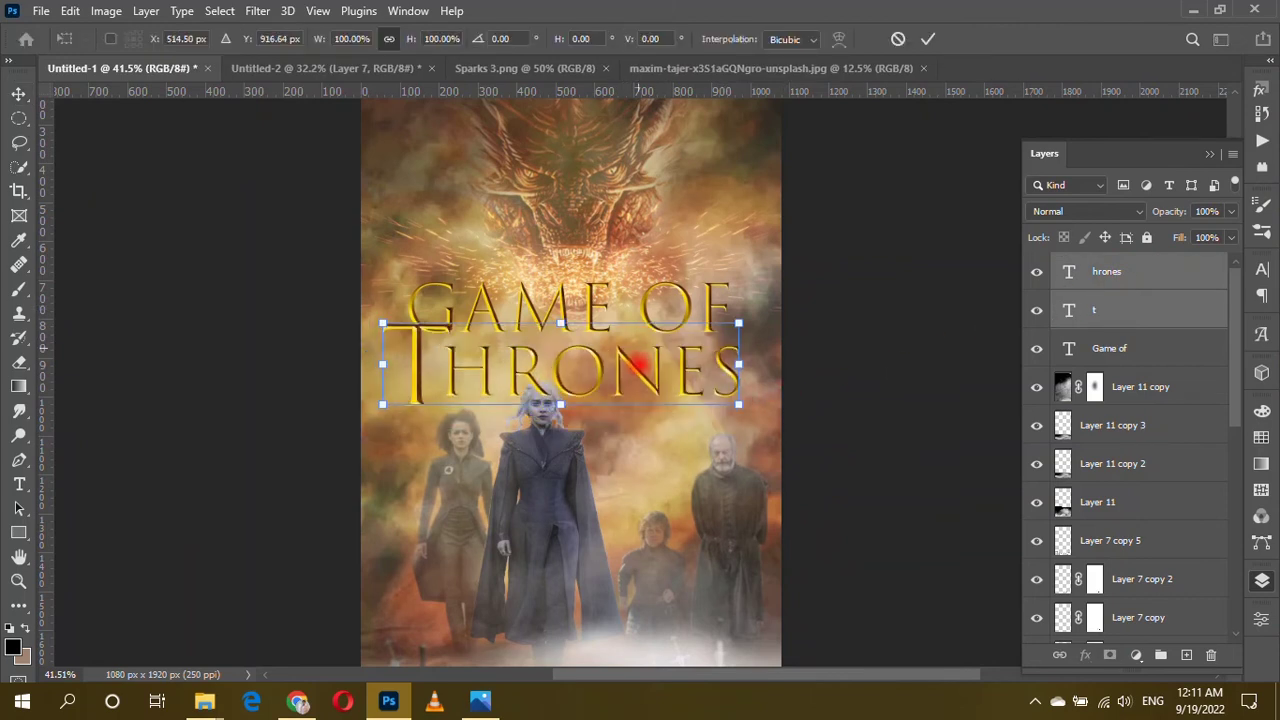
left_click_drag(738, 364, 694, 376)
Shrink GAME OF, settle it just above THRONES, and enable a Drop Shadow on it.
left_click(652, 318)
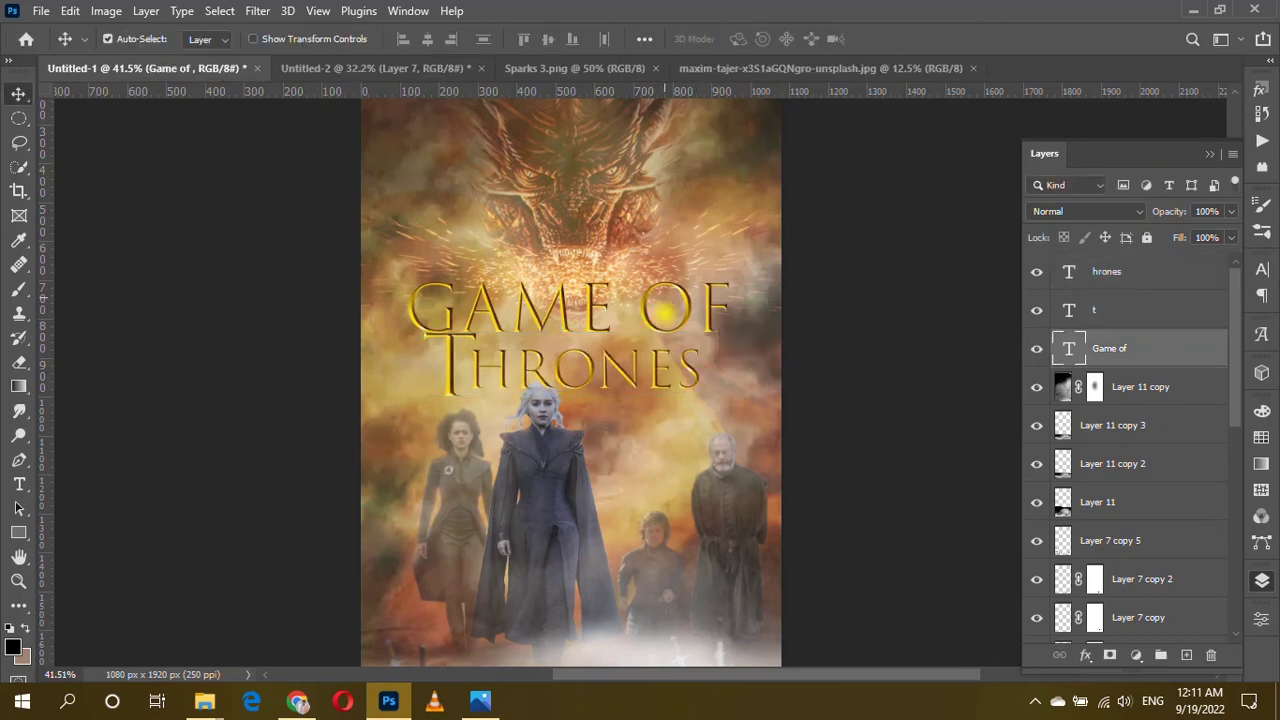
key("ctrl+t")
left_click_drag(755, 322, 711, 316)
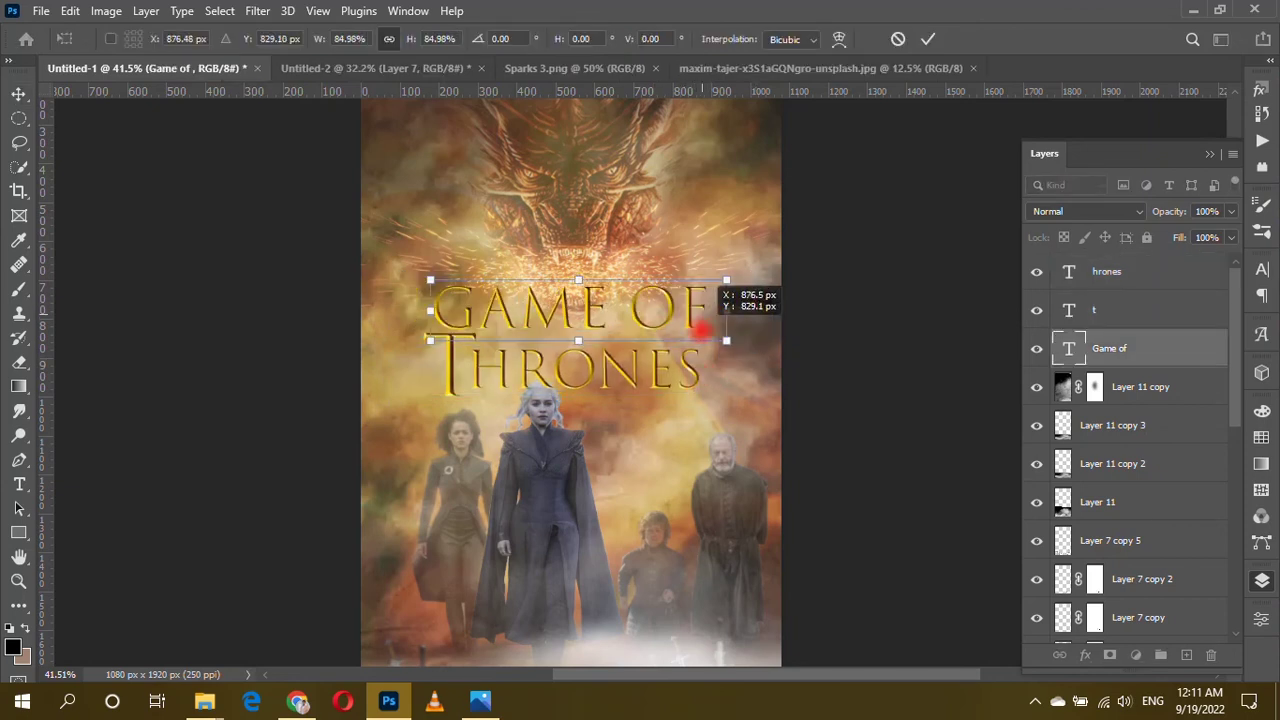
key("Return")
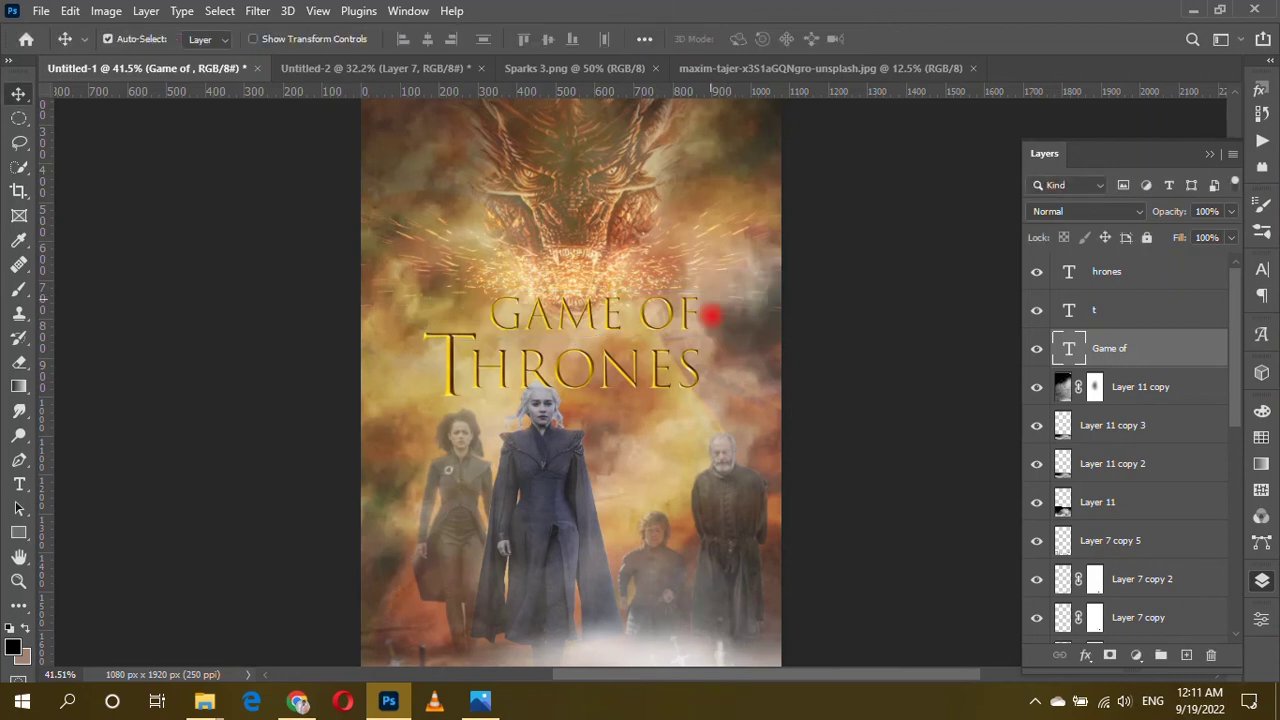
left_click_drag(651, 322, 610, 334)
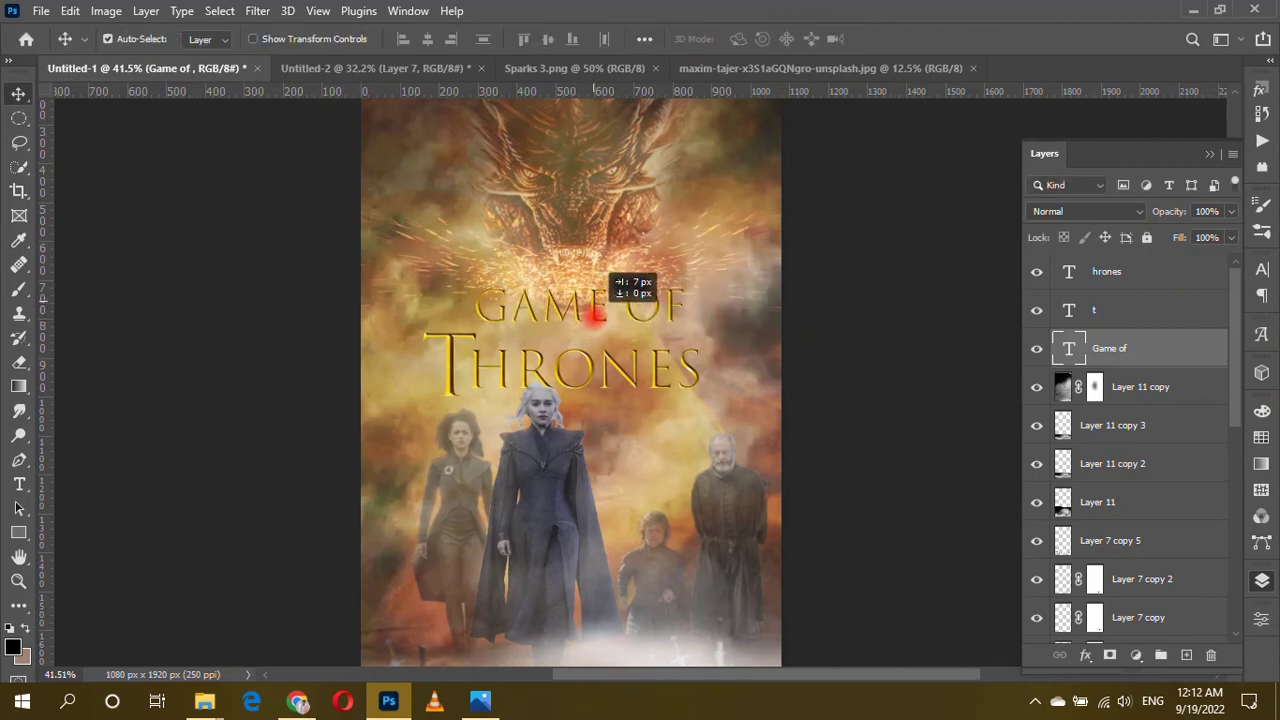
left_click_drag(610, 334, 597, 316)
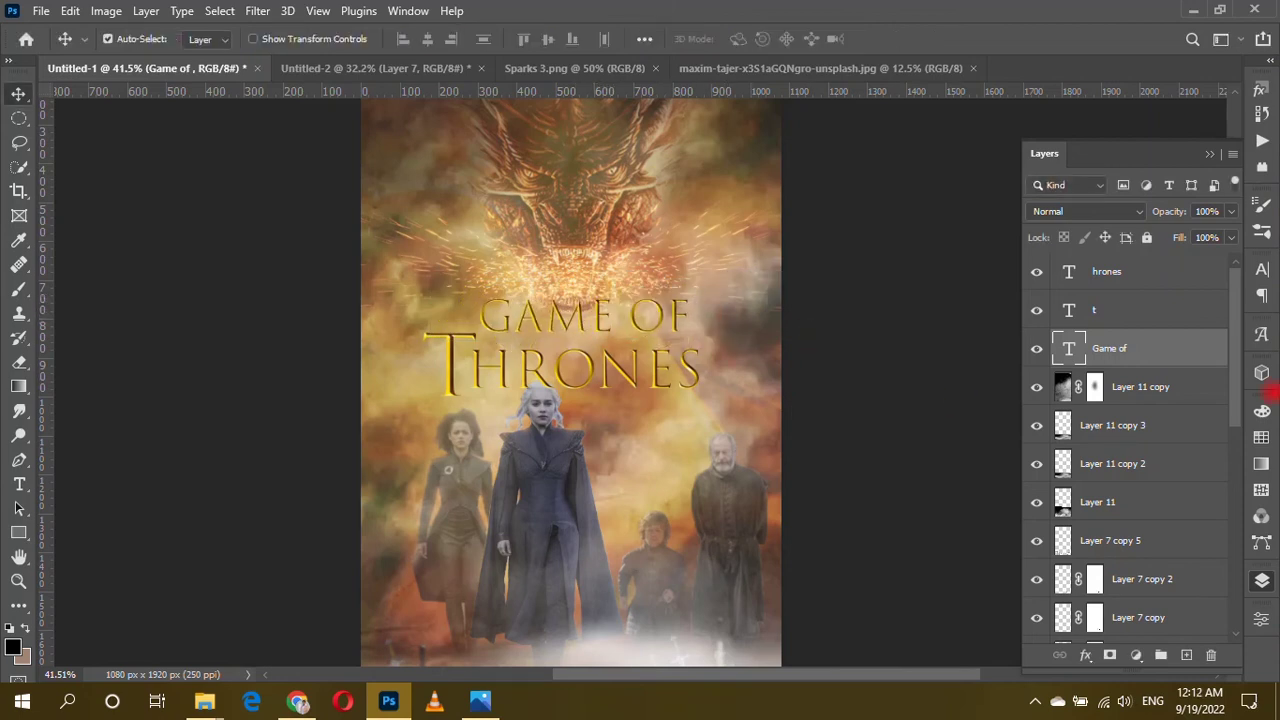
double_click(1199, 348)
left_click(560, 521)
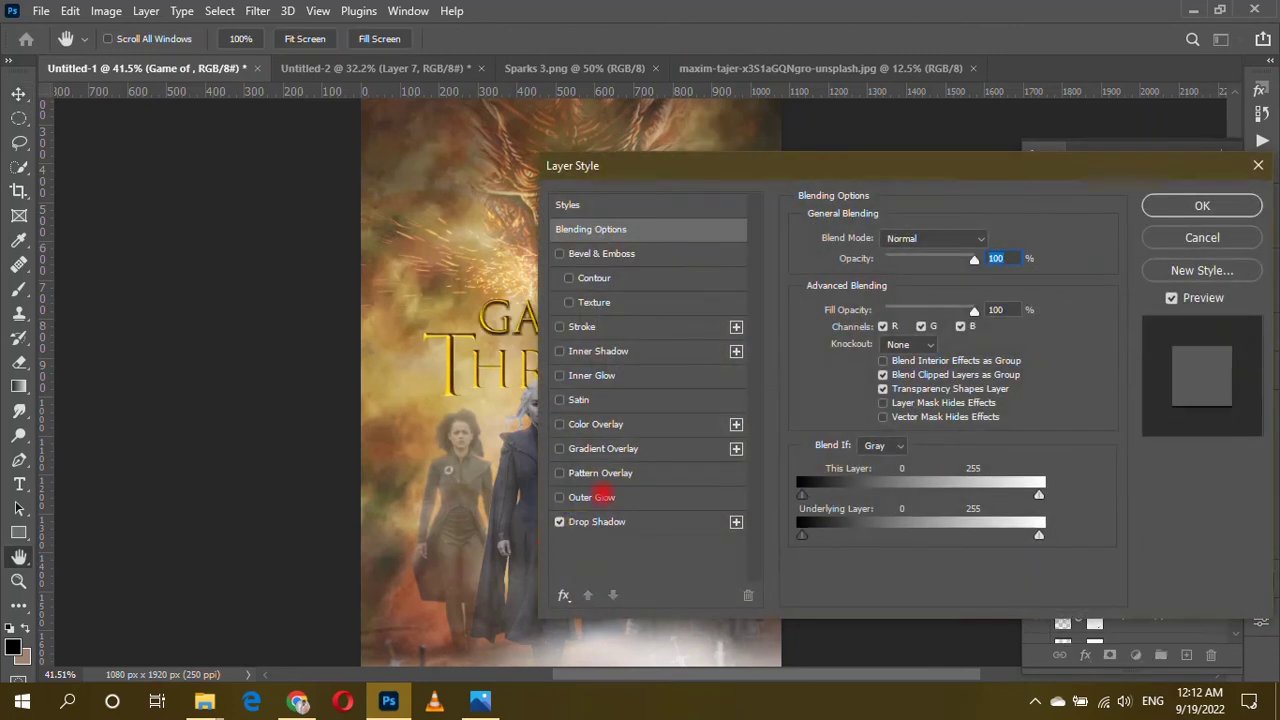
Confirm the GAME OF drop shadow, copy it to the T and HRONES layers, and nudge the title up.
left_click_drag(809, 168, 914, 160)
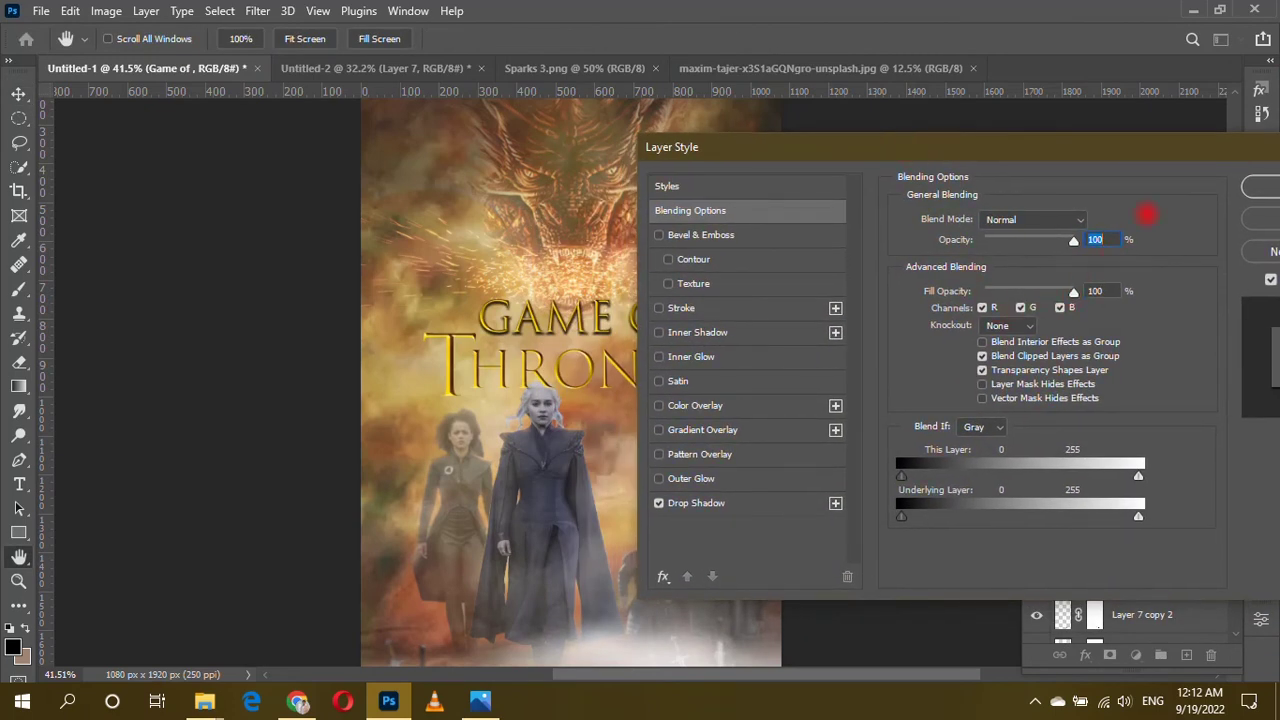
left_click(1264, 186)
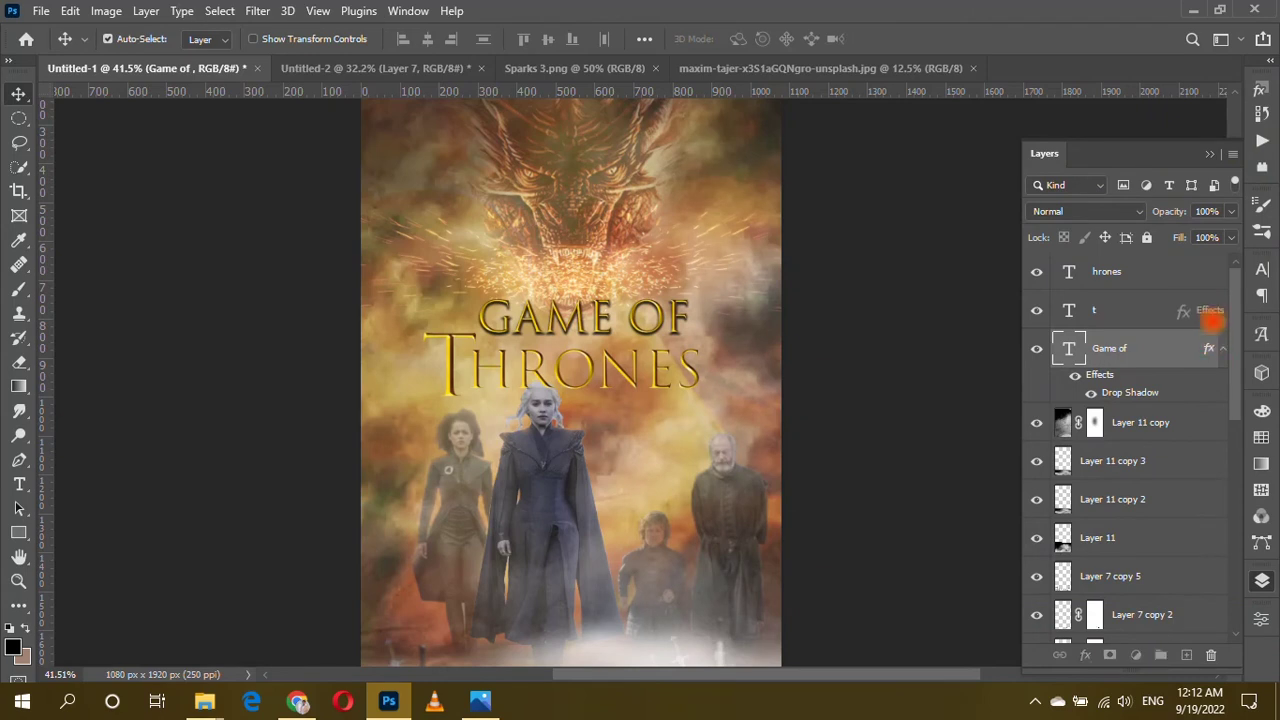
left_click_drag(1211, 350, 1212, 318)
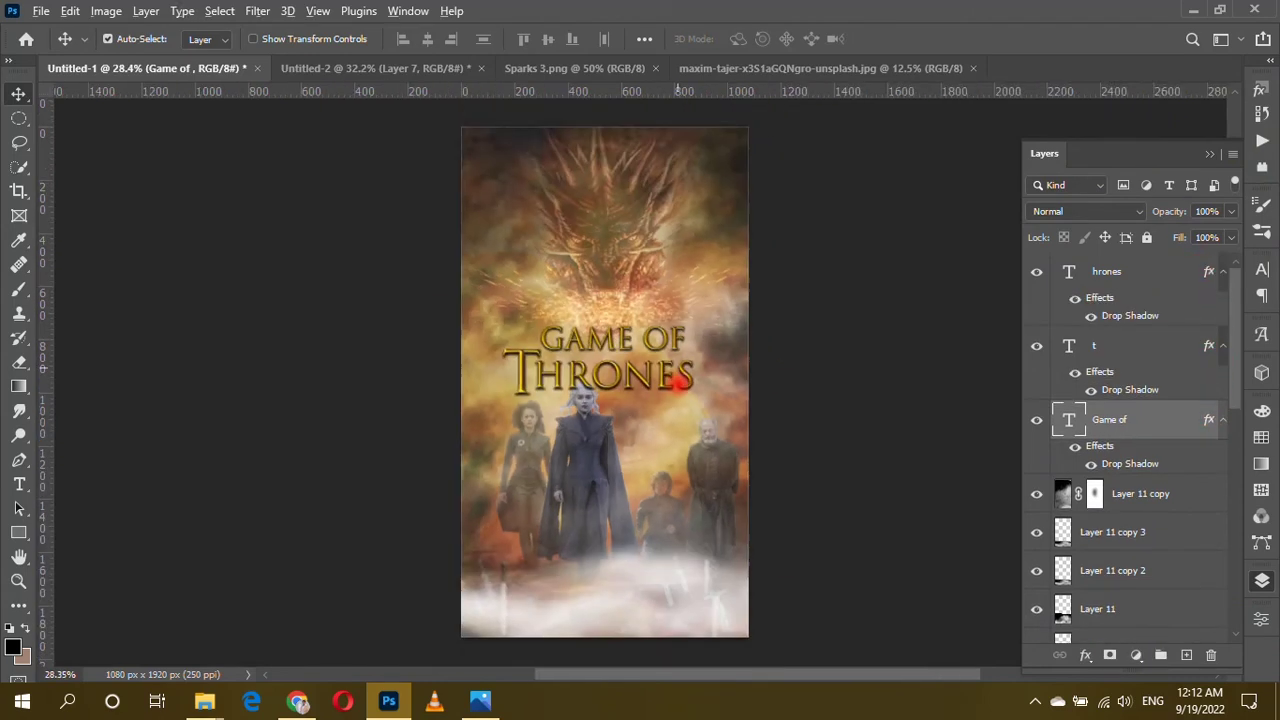
left_click_drag(1210, 311, 1129, 272)
key("shift+Up")
key("shift+Up")
key("shift+Up")
Shrink the whole title slightly, turn on proof colours, and merge the three title layers.
key("ctrl+t")
left_click_drag(697, 345, 630, 346)
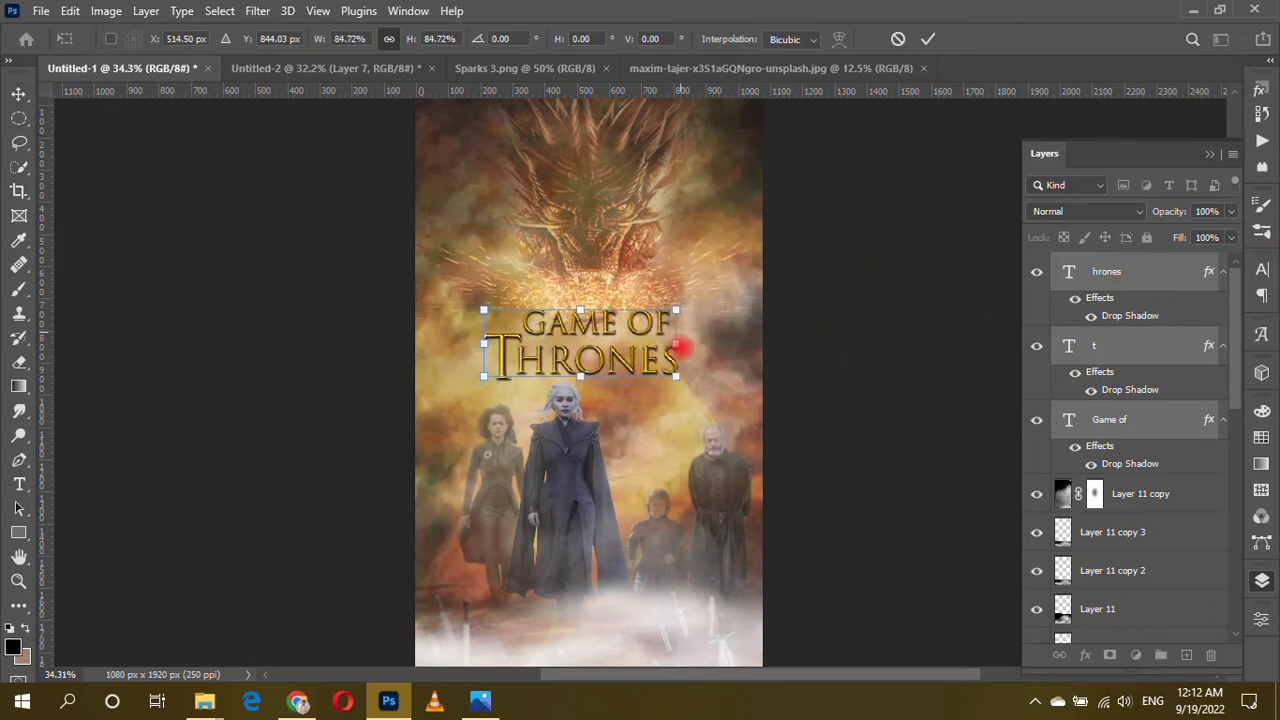
key("Return")
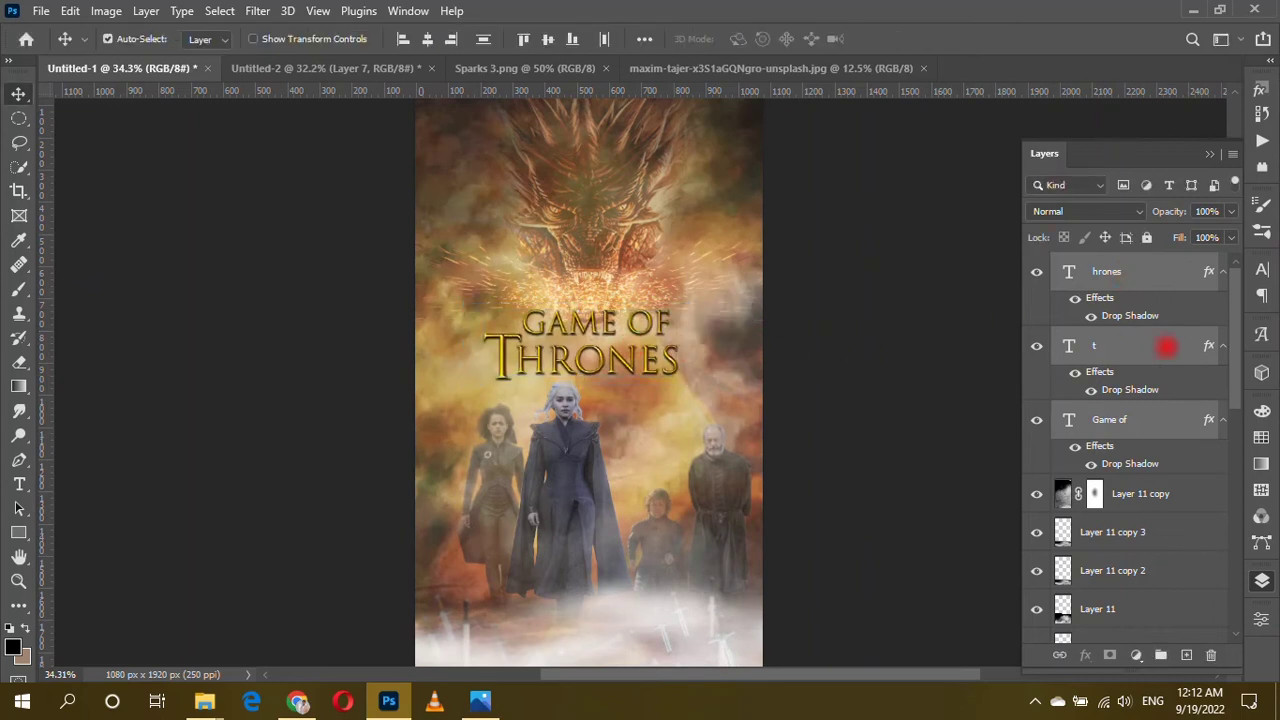
key("ctrl+y")
scroll(630, 368, "down", 3)
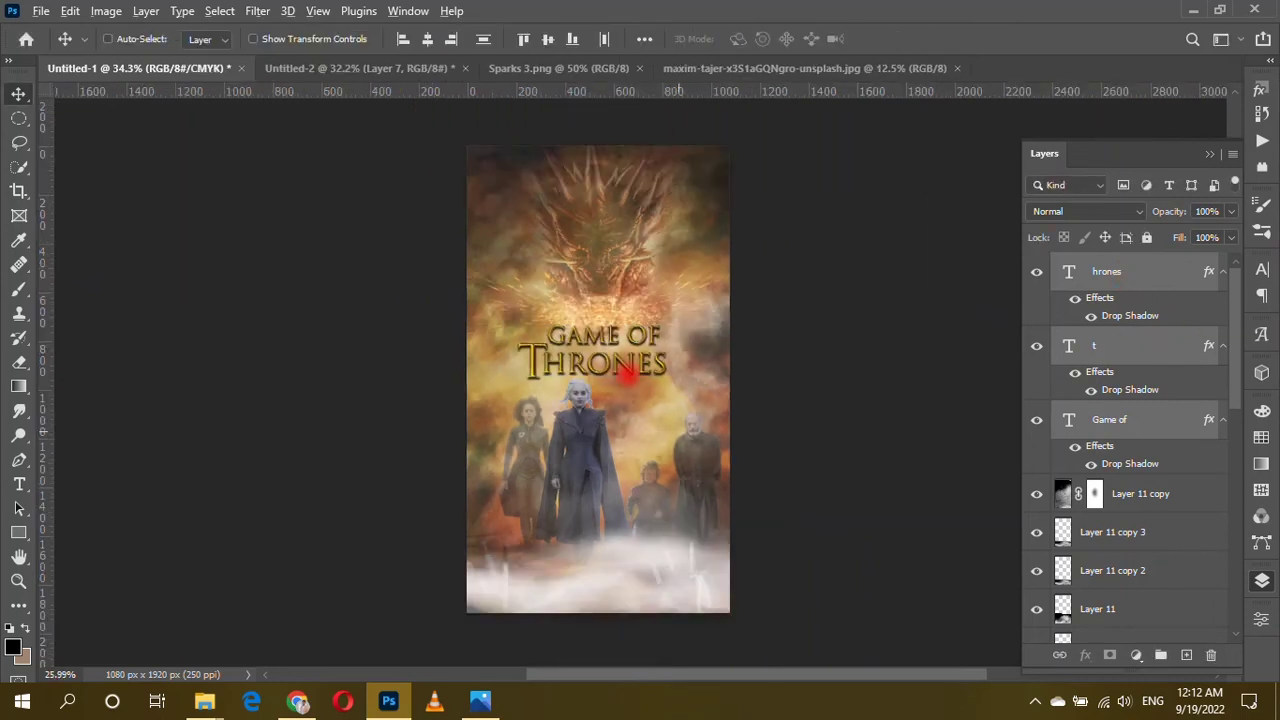
key("ctrl+e")
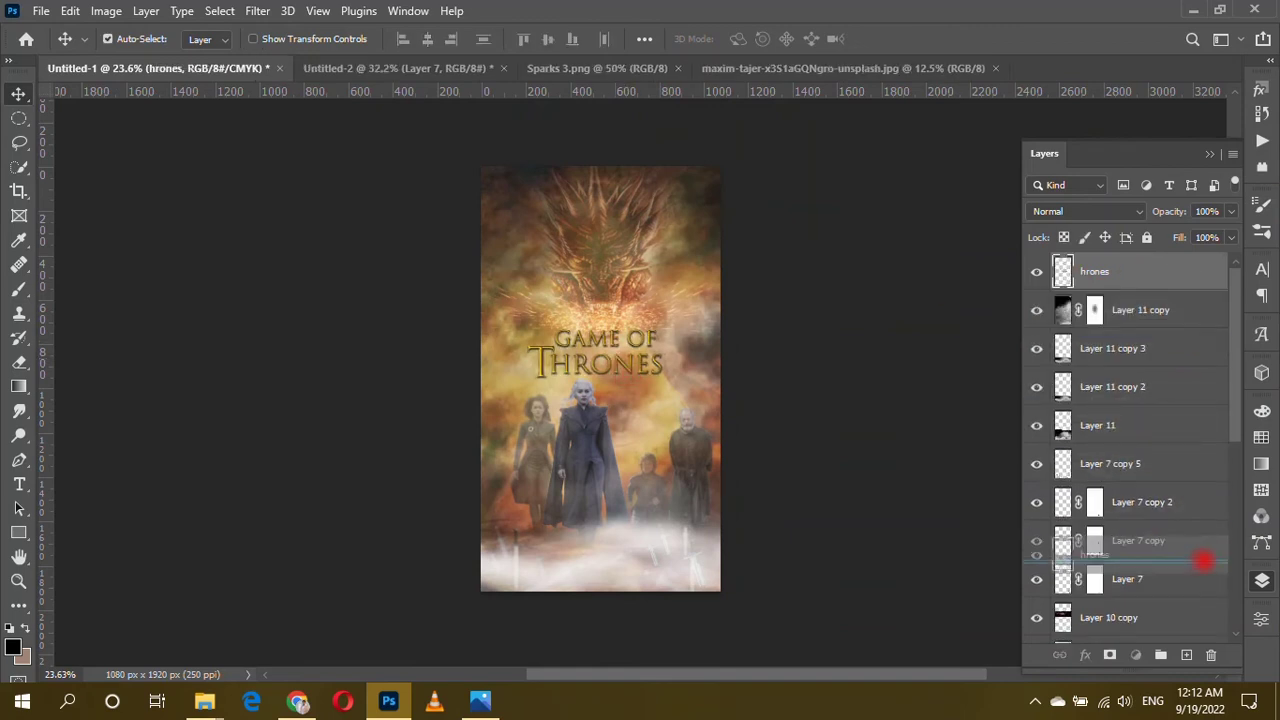
Reorder the layers, moving the title below Layer 2 and Layer 6 between Layers 4 and 5.
left_click_drag(1152, 275, 1140, 531)
left_click_drag(1146, 308, 1161, 437)
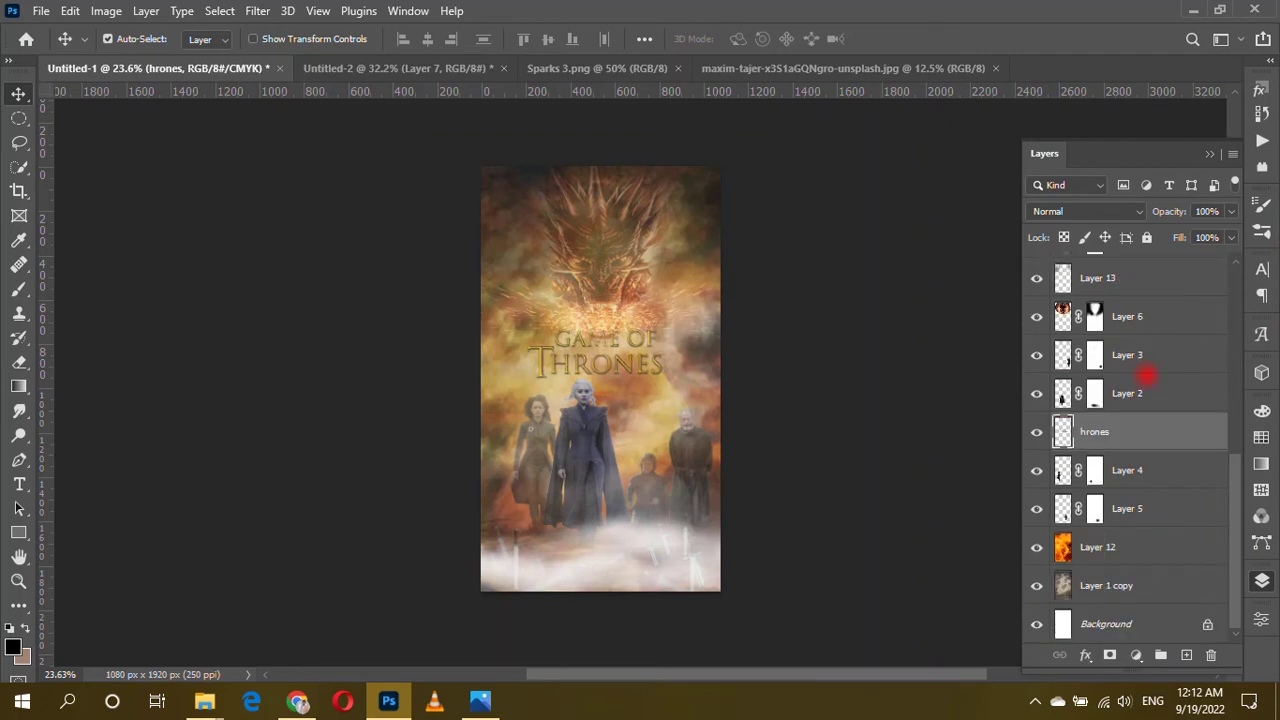
left_click(1155, 320)
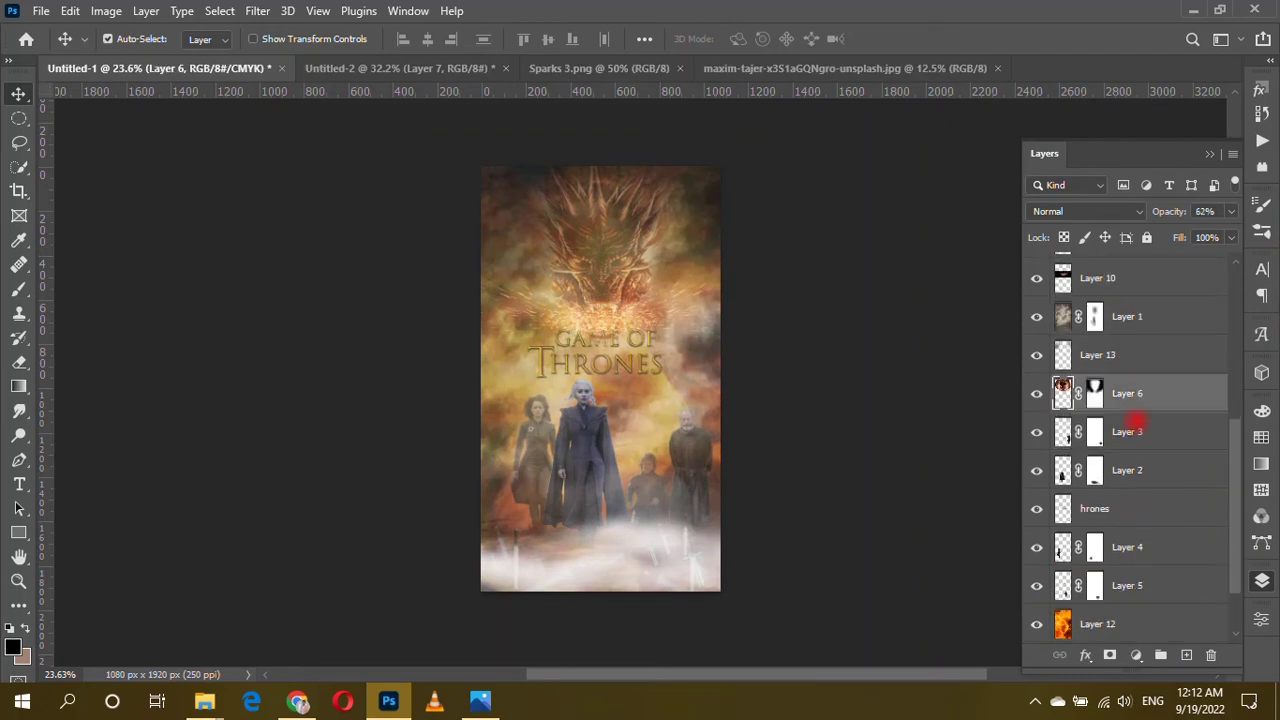
left_click_drag(1158, 311, 1183, 491)
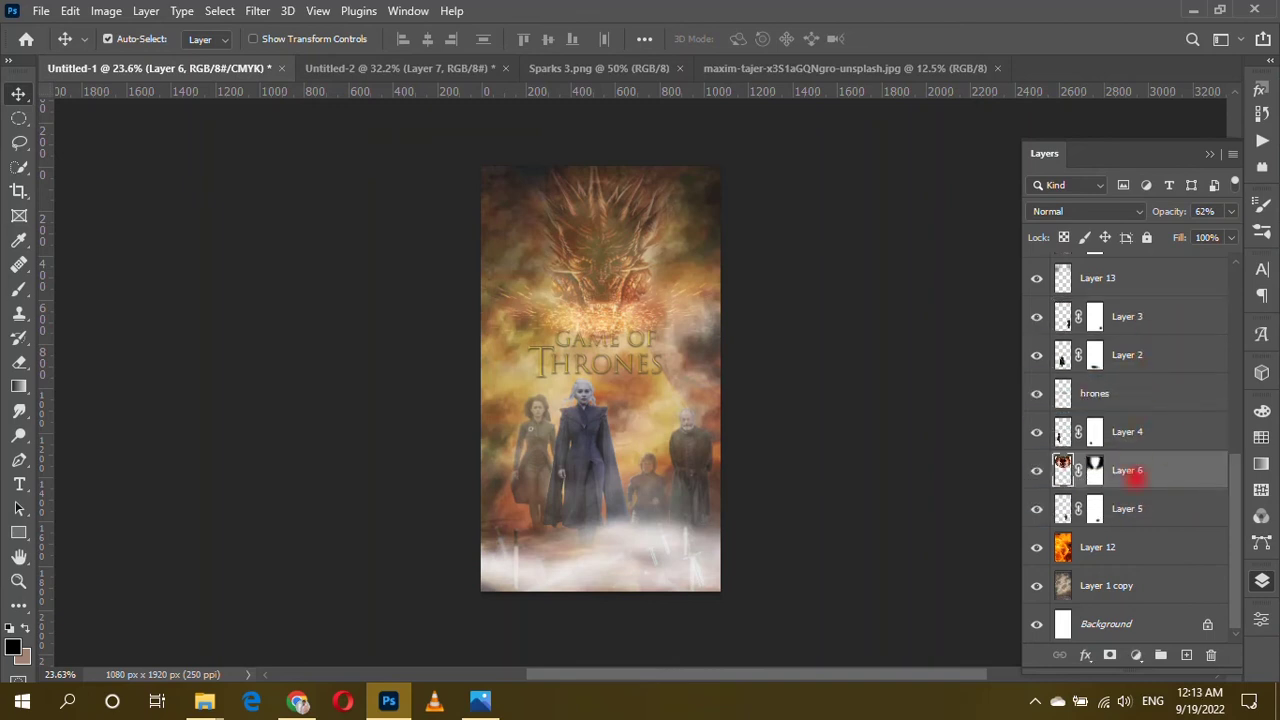
mouse_move(1139, 316)
left_mouse_down()
mouse_move(1144, 453)
mouse_move(1144, 440)
left_mouse_up()
scroll(509, 434, "up", 2)
scroll(623, 400, "down", 1)
scroll(728, 380, "up", 1)
Scale the merged GAME OF THRONES title to about 140% with Free Transform, just above the heads.
left_click(622, 352, "ctrl")
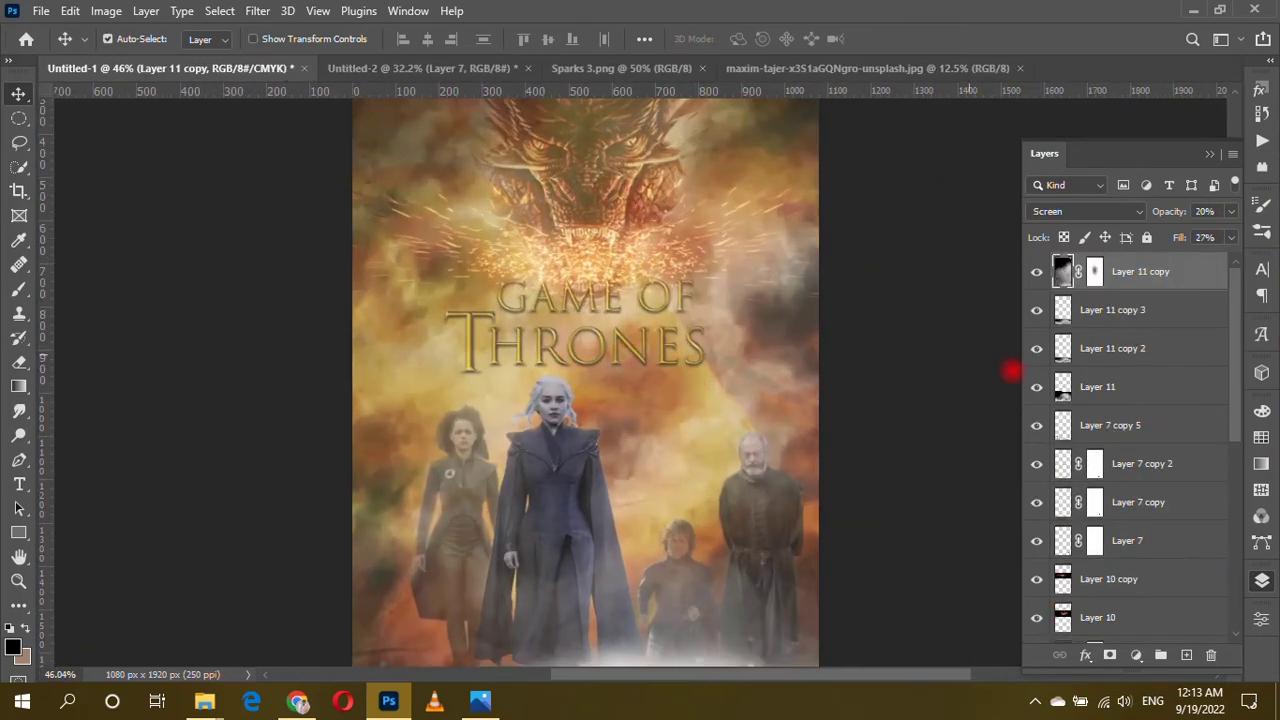
scroll(1129, 400, "down", 3)
scroll(1123, 400, "down", 4)
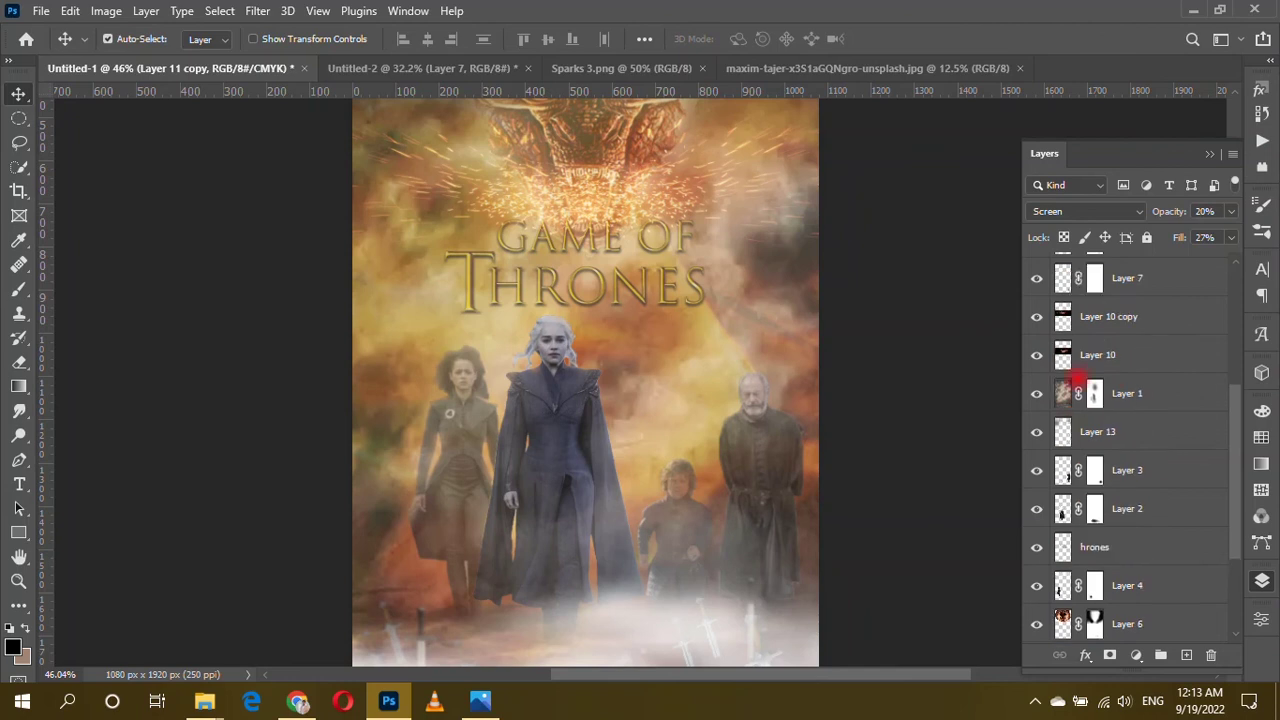
scroll(1177, 417, "up", 2)
scroll(1151, 434, "up", 1)
scroll(1143, 423, "up", 4)
scroll(1150, 431, "down", 10)
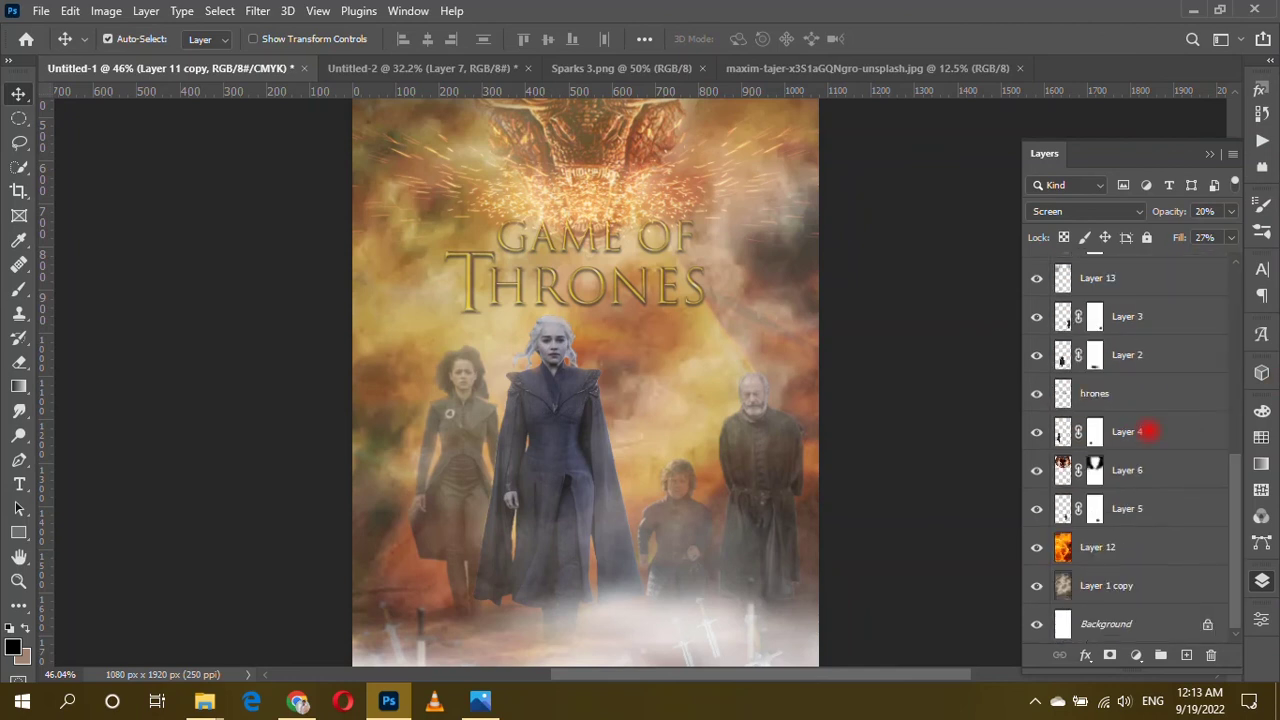
left_click(1143, 400)
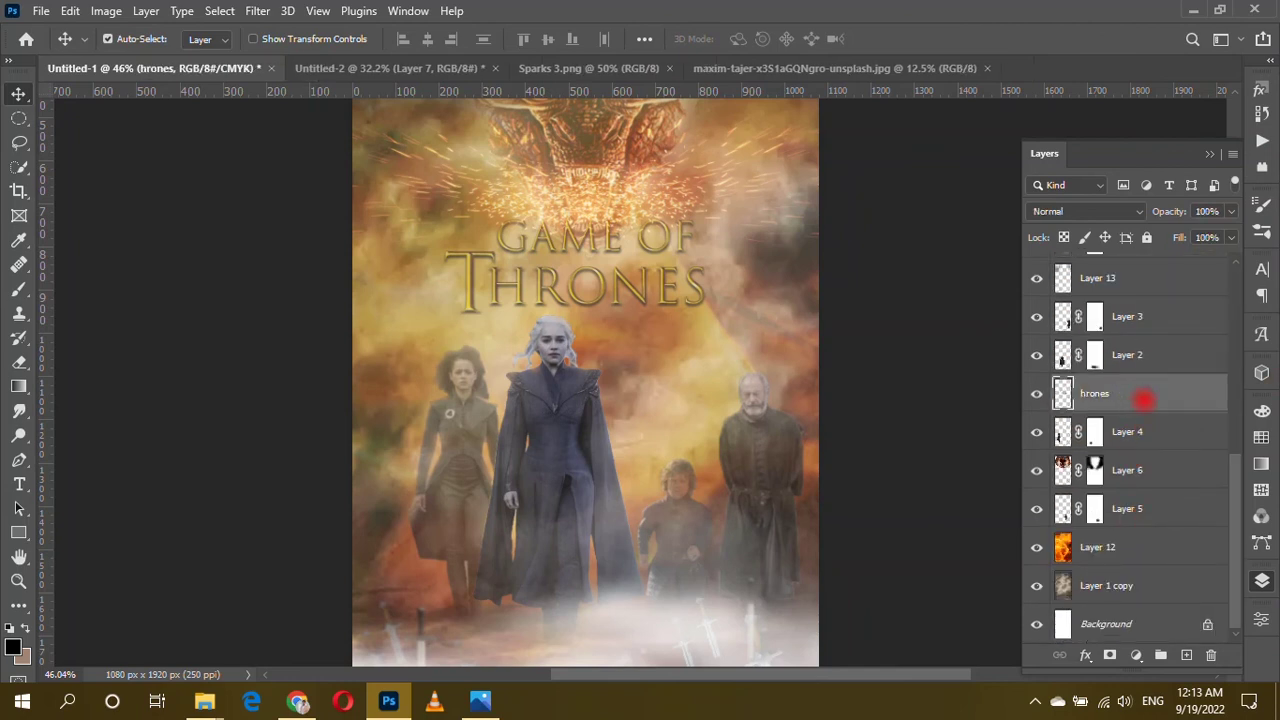
key("ctrl+t")
key("shift+Down")
key("shift+Down")
key("shift+Down")
key("shift+Down")
key("shift+Down")
key("shift+Down")
key("shift+Down")
left_click_drag(706, 300, 769, 300)
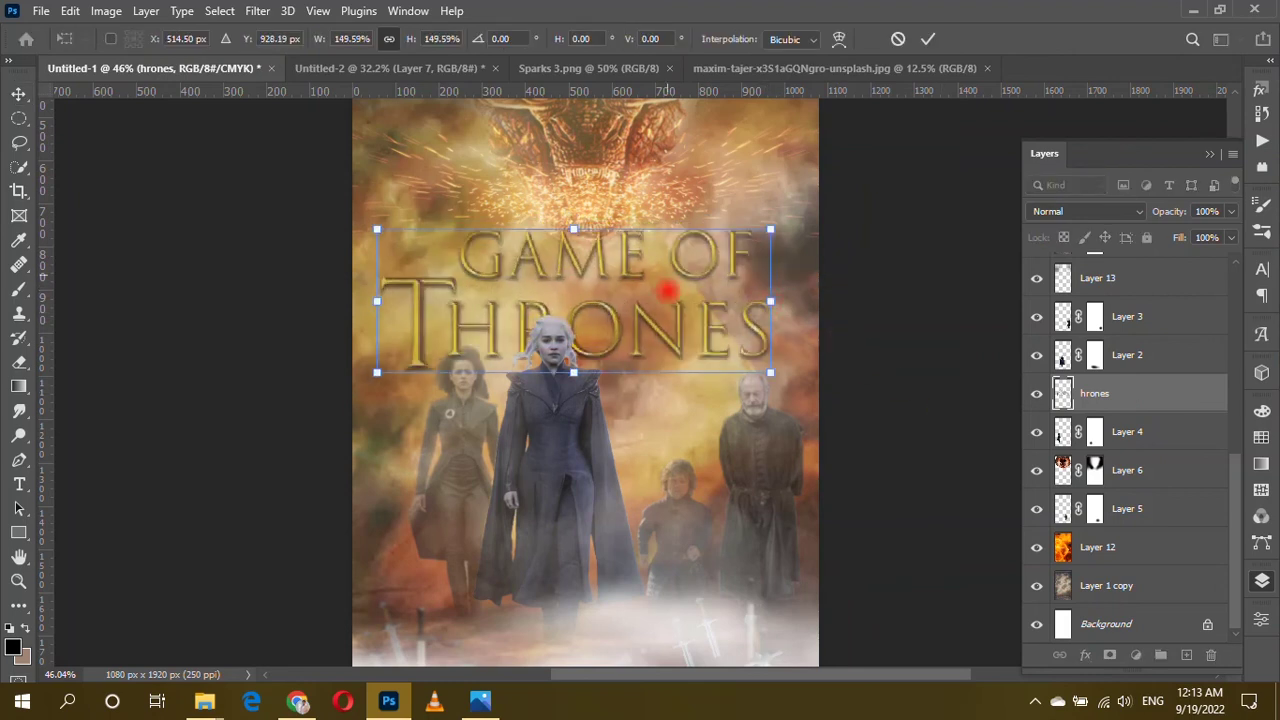
left_click_drag(773, 300, 731, 300)
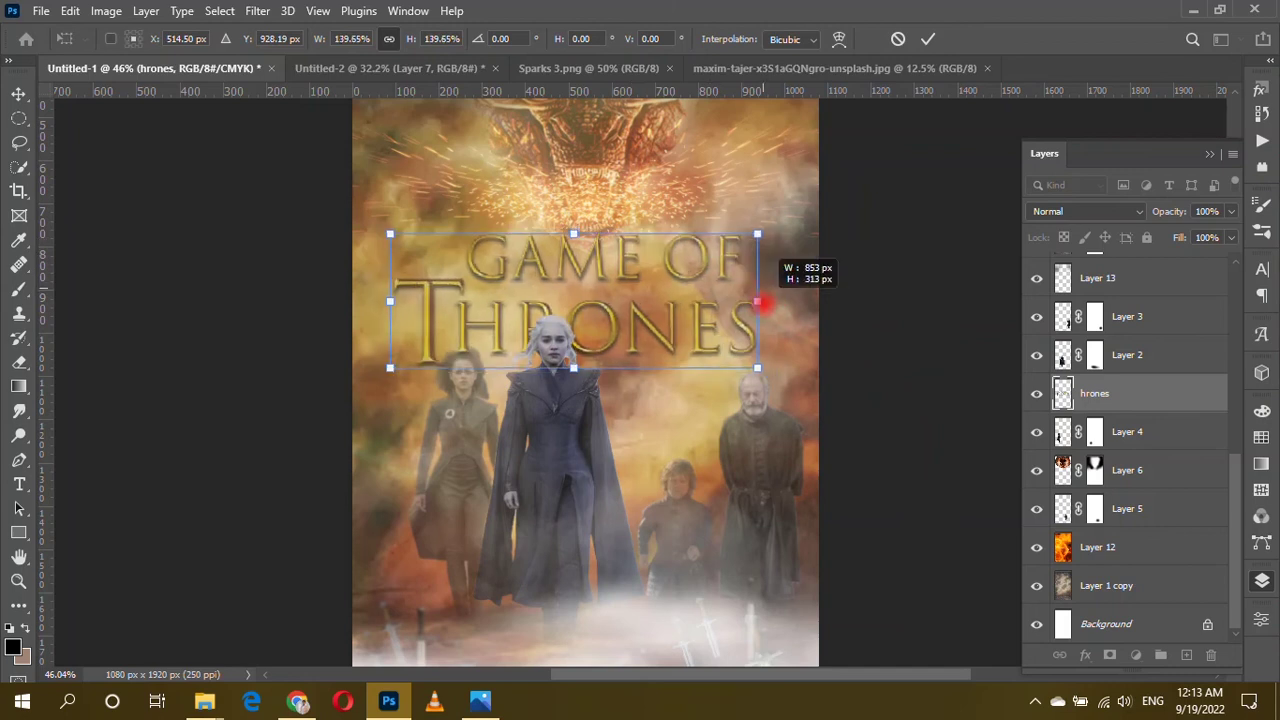
key("Return")
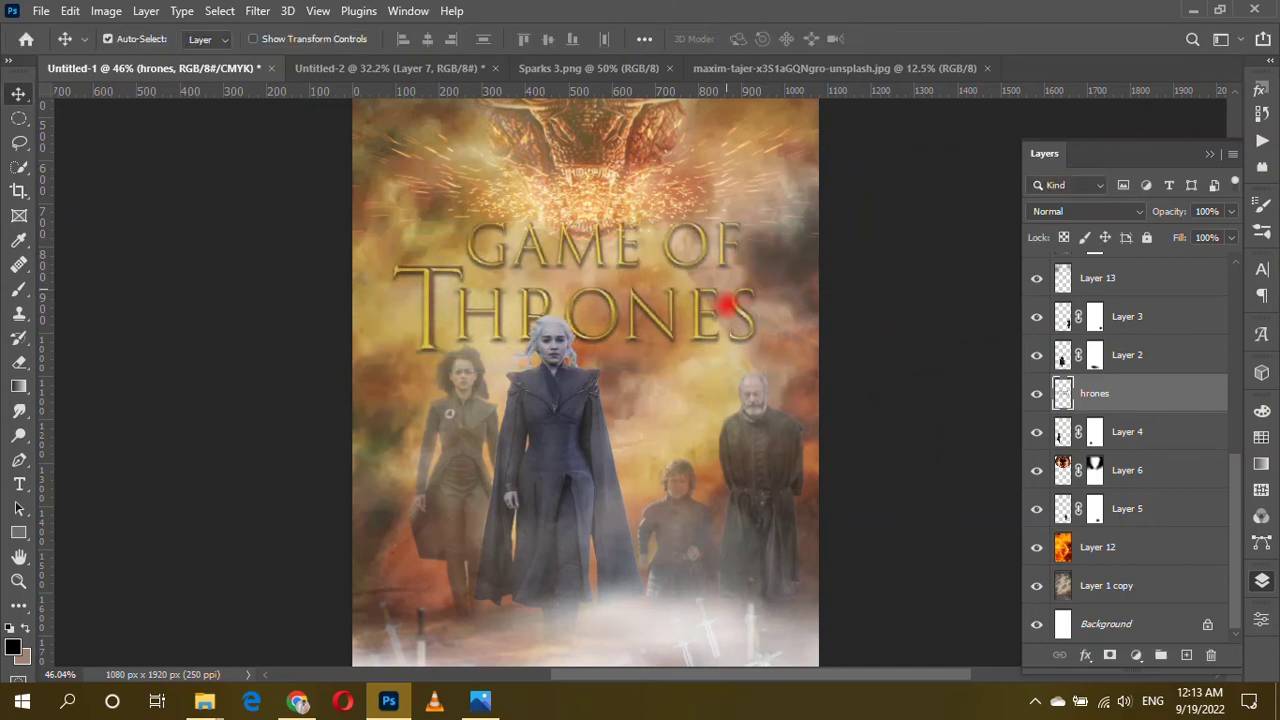
scroll(731, 260, "down", 2, "alt")
scroll(731, 223, "down", 1)
Select the Layer 11 copy fog layer and clear the THRONES lettering selection.
left_click(1062, 393, "ctrl")
scroll(1100, 420, "up", 10)
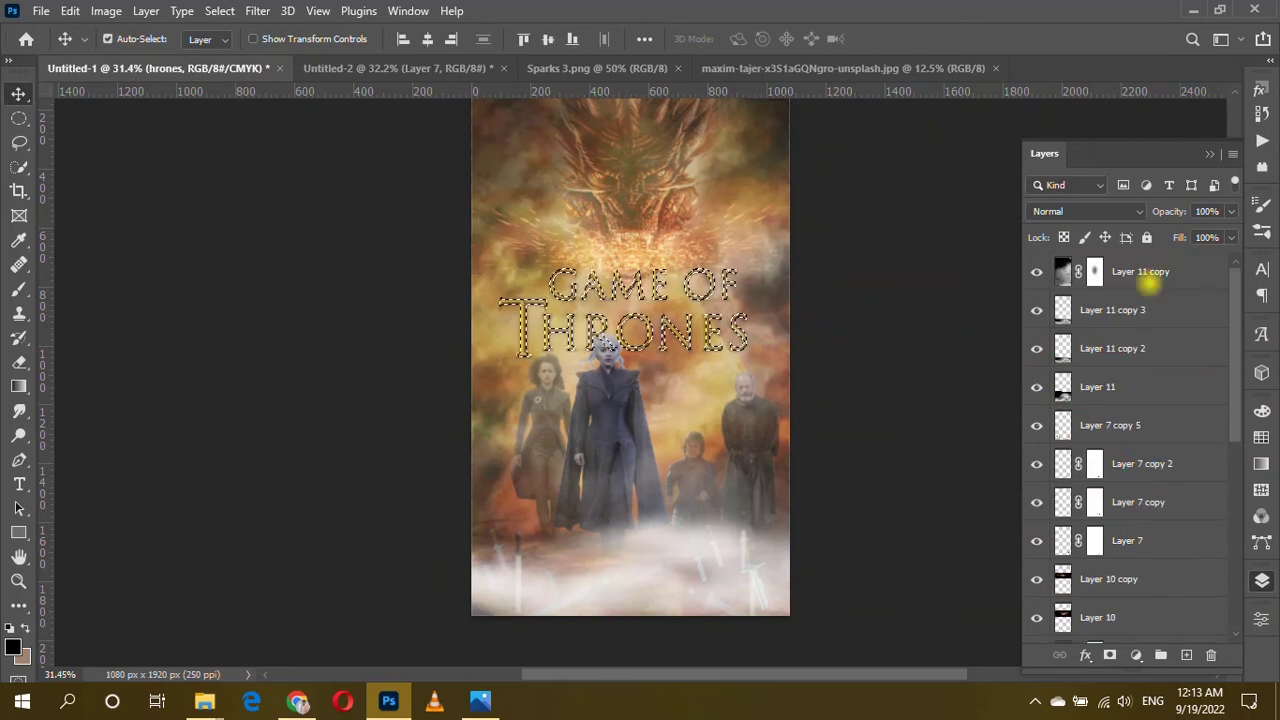
left_click(1146, 277)
key("ctrl+d")
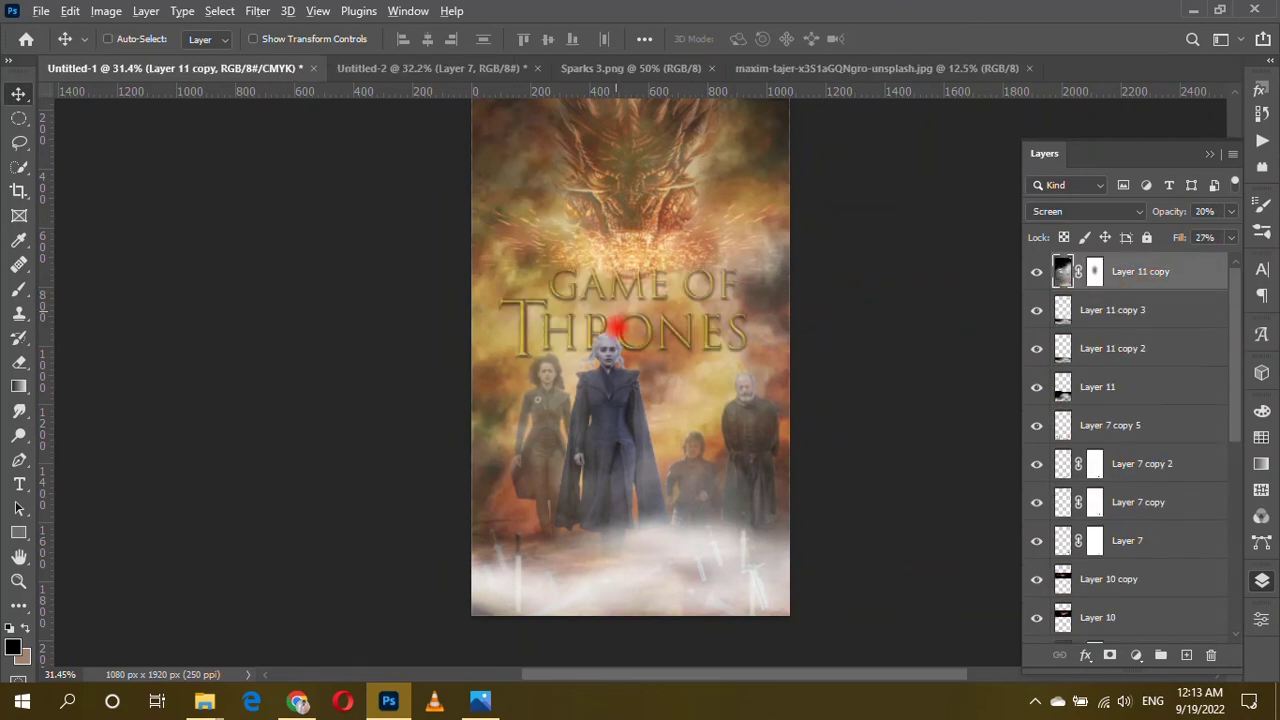
scroll(720, 350, "up", 1, "alt")
scroll(766, 323, "up", 1)
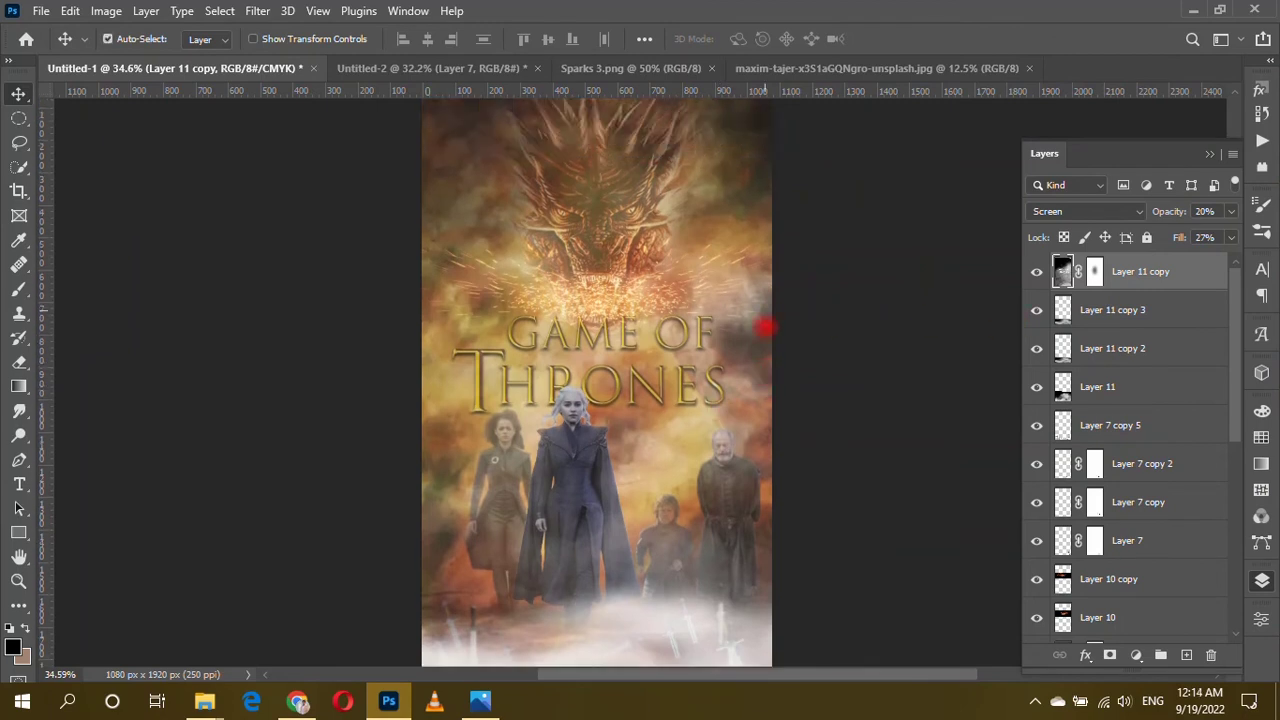
scroll(700, 400, "up", 2, "alt")
scroll(634, 480, "down", 3, "alt")
scroll(800, 503, "down", 1)
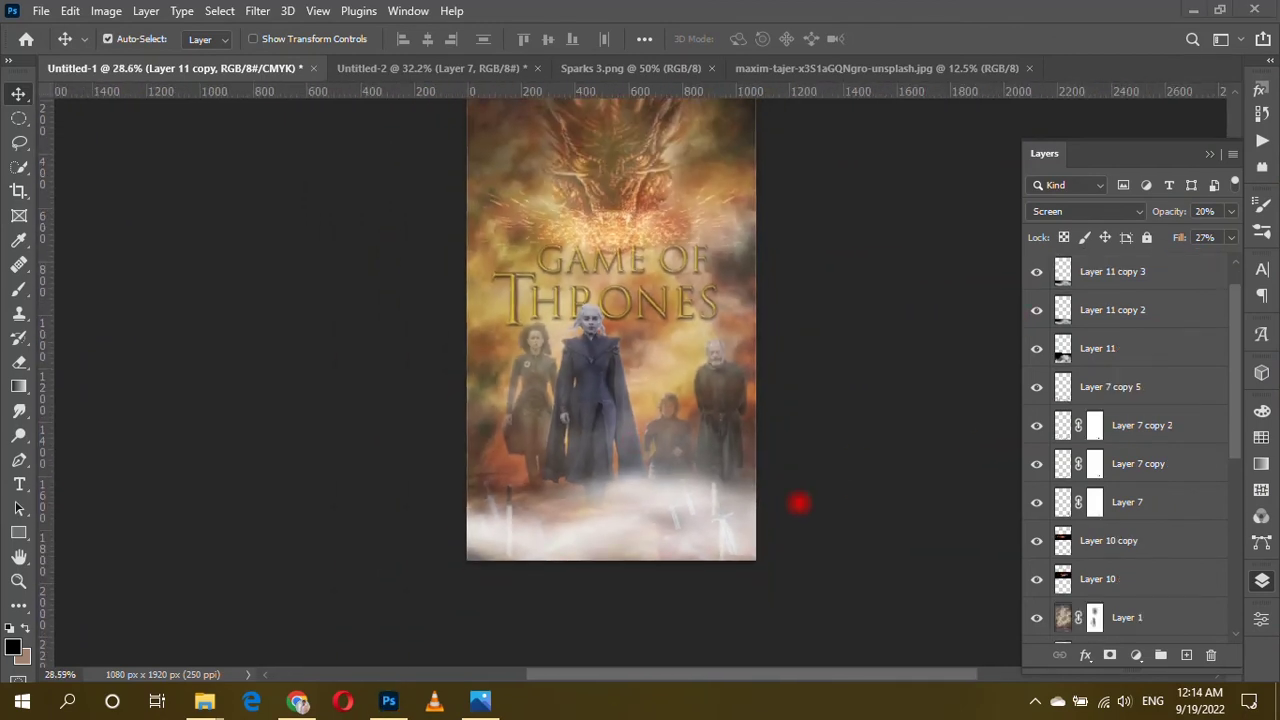
Duplicate the Layer 11 fog, place the copy below Layer 6 and shift it higher on the poster.
left_click(1127, 386)
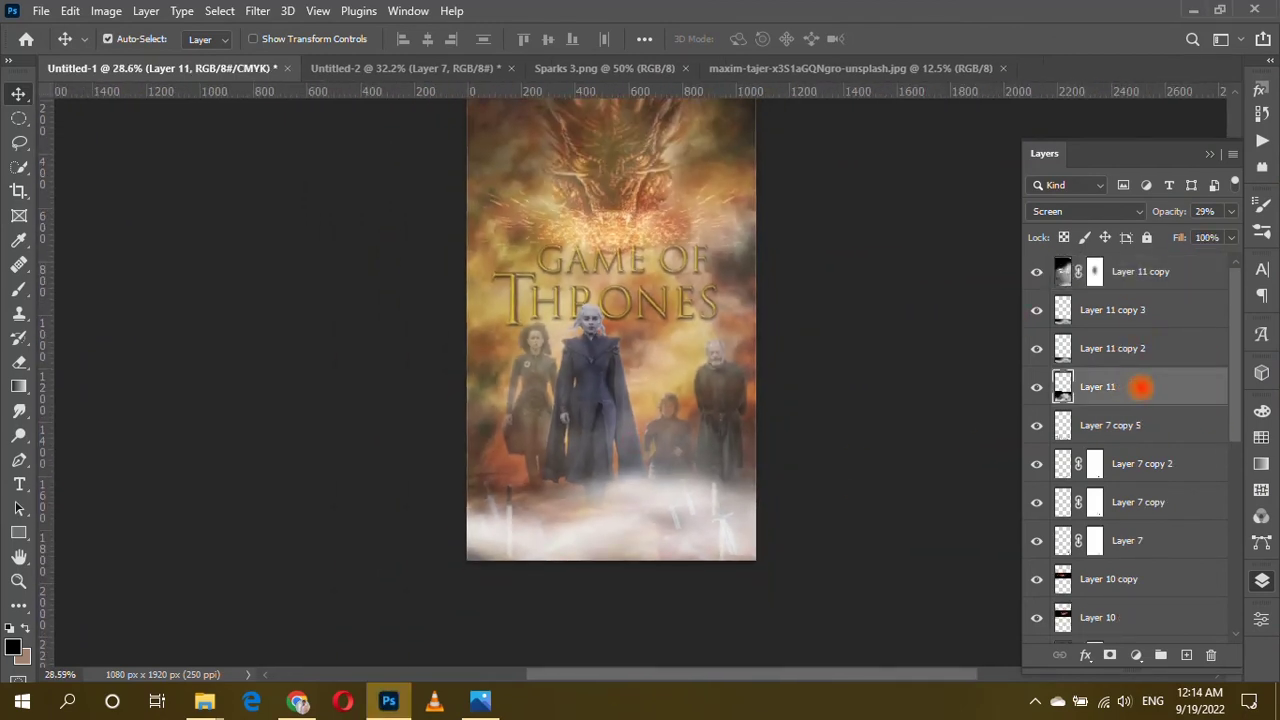
key("ctrl+j")
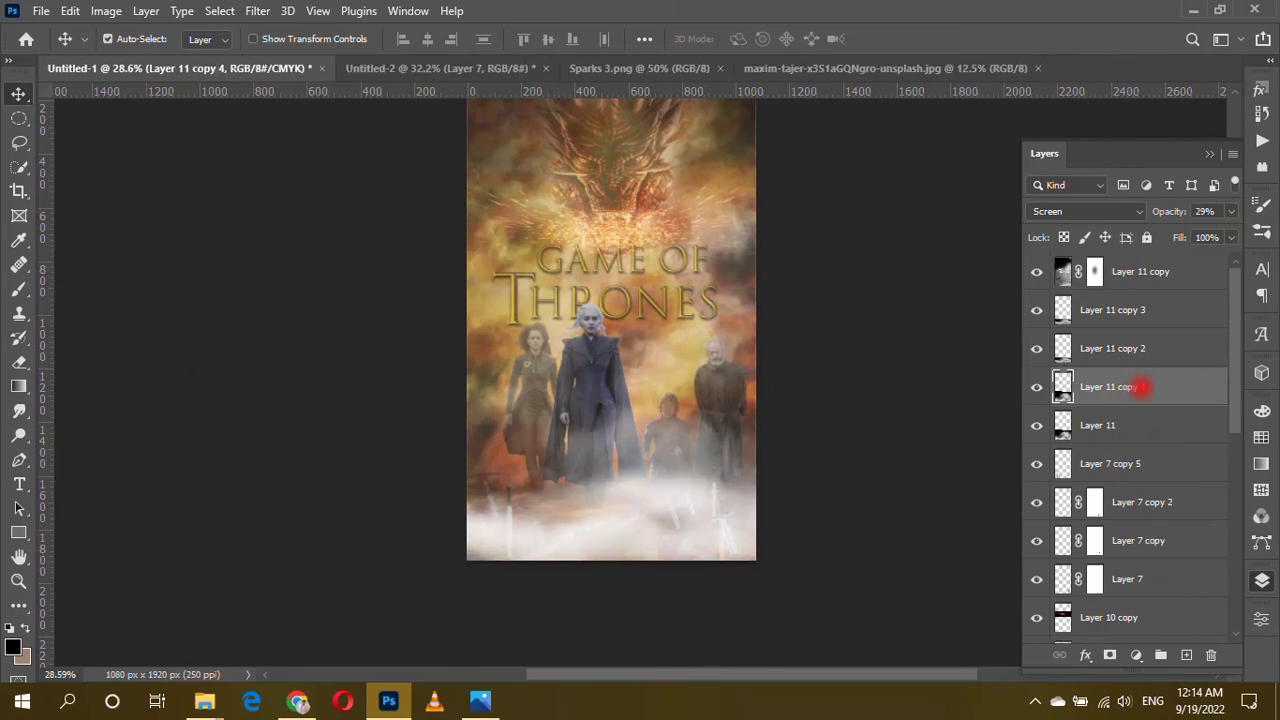
left_click_drag(1141, 387, 1175, 622)
scroll(1176, 622, "down", 2)
left_click_drag(1171, 429, 1166, 620)
key("ctrl+t")
left_click_drag(691, 472, 823, 363)
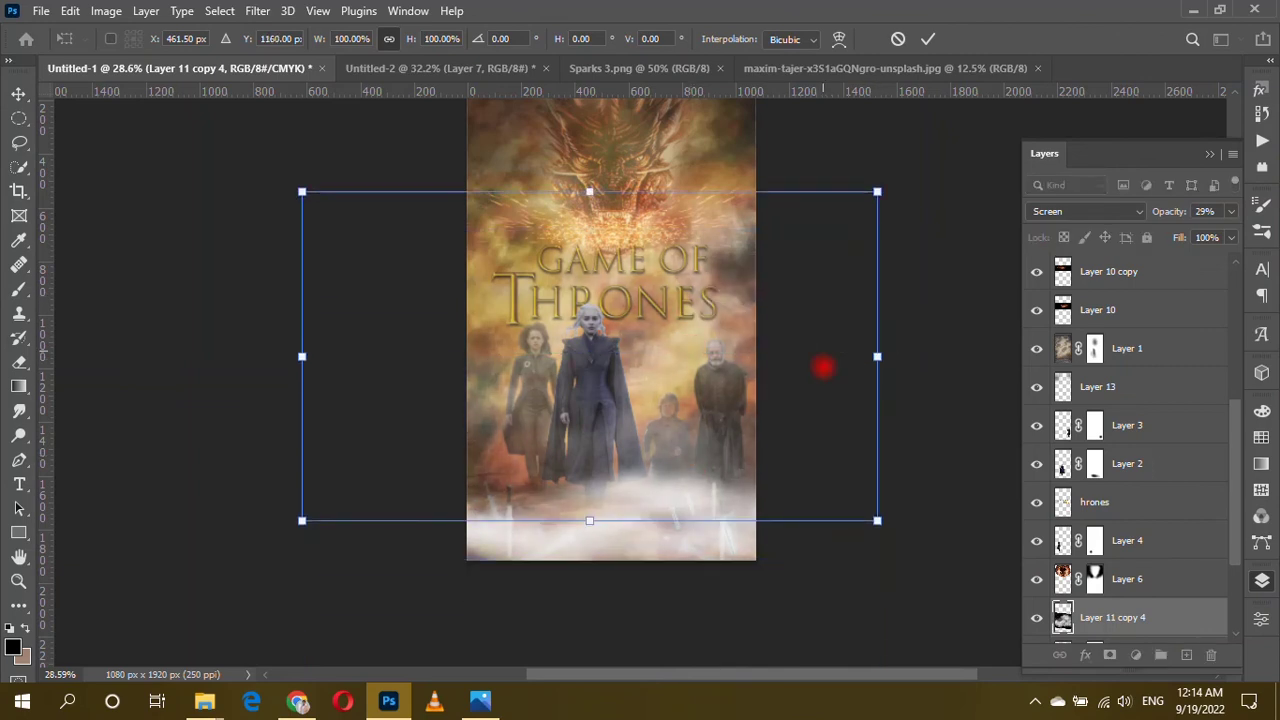
key("Return")
Move Layer 11 copy 4 and copy 5 together lower in the stack, below Layer 5.
scroll(823, 366, "up", 1)
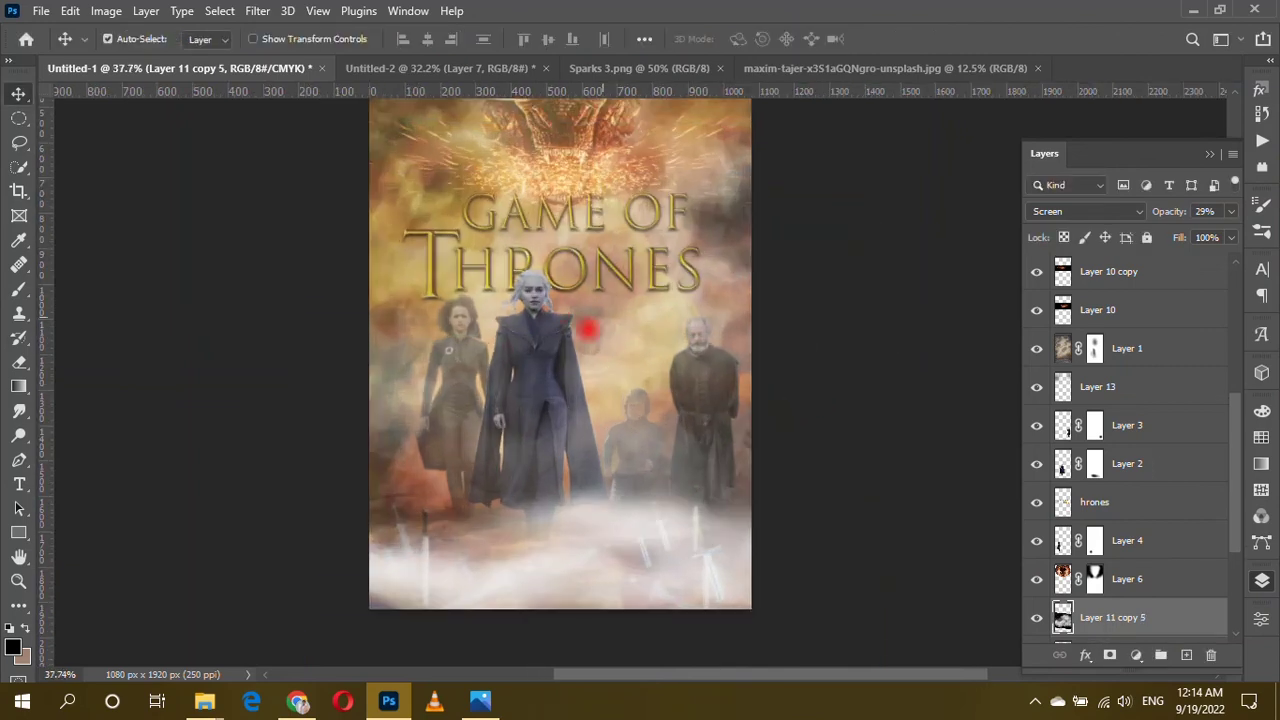
left_click(576, 316, "ctrl")
scroll(1168, 446, "down", 3)
scroll(1163, 434, "down", 2)
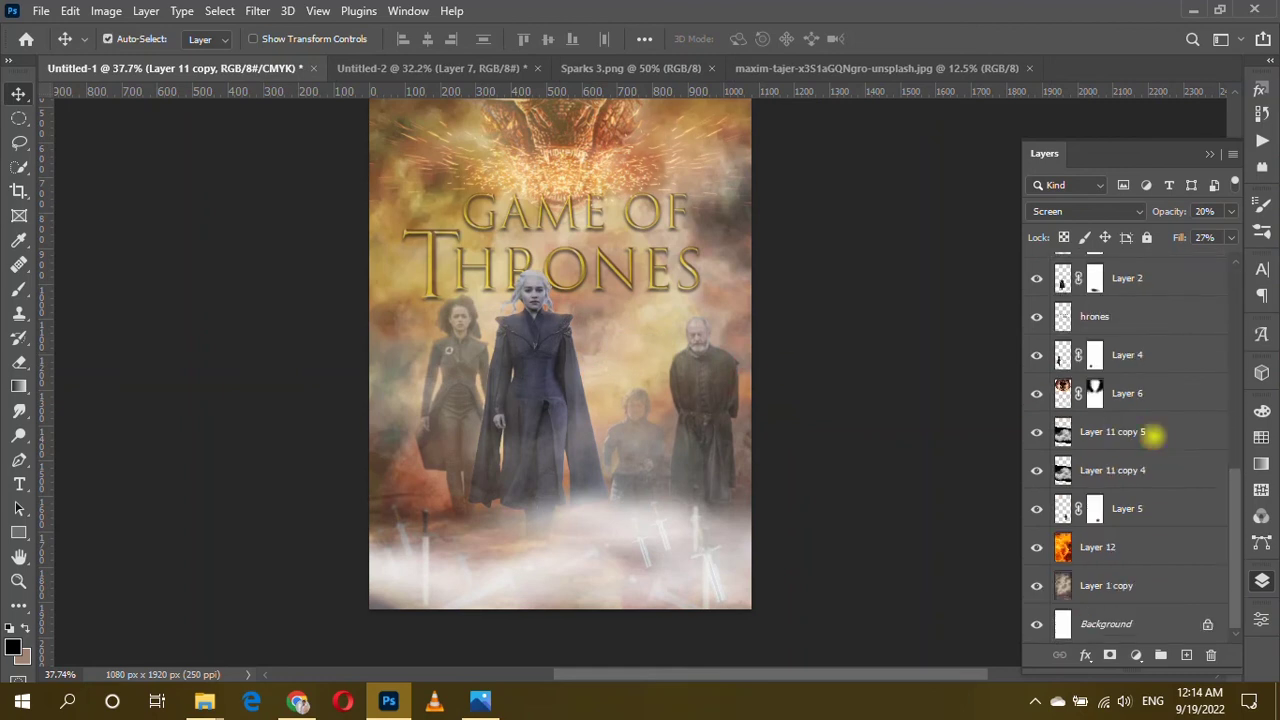
left_click(1150, 431)
left_click(1154, 468, "ctrl")
left_click_drag(1154, 468, 1179, 526)
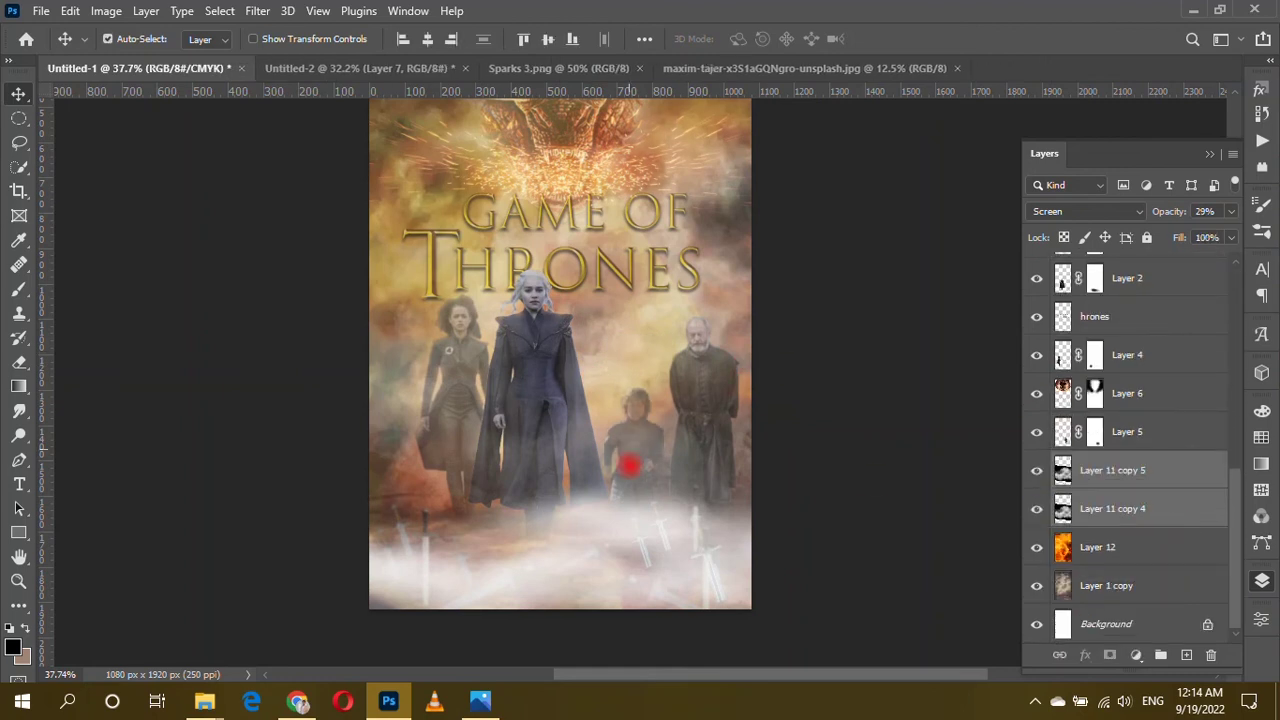
left_click(1063, 431, "ctrl")
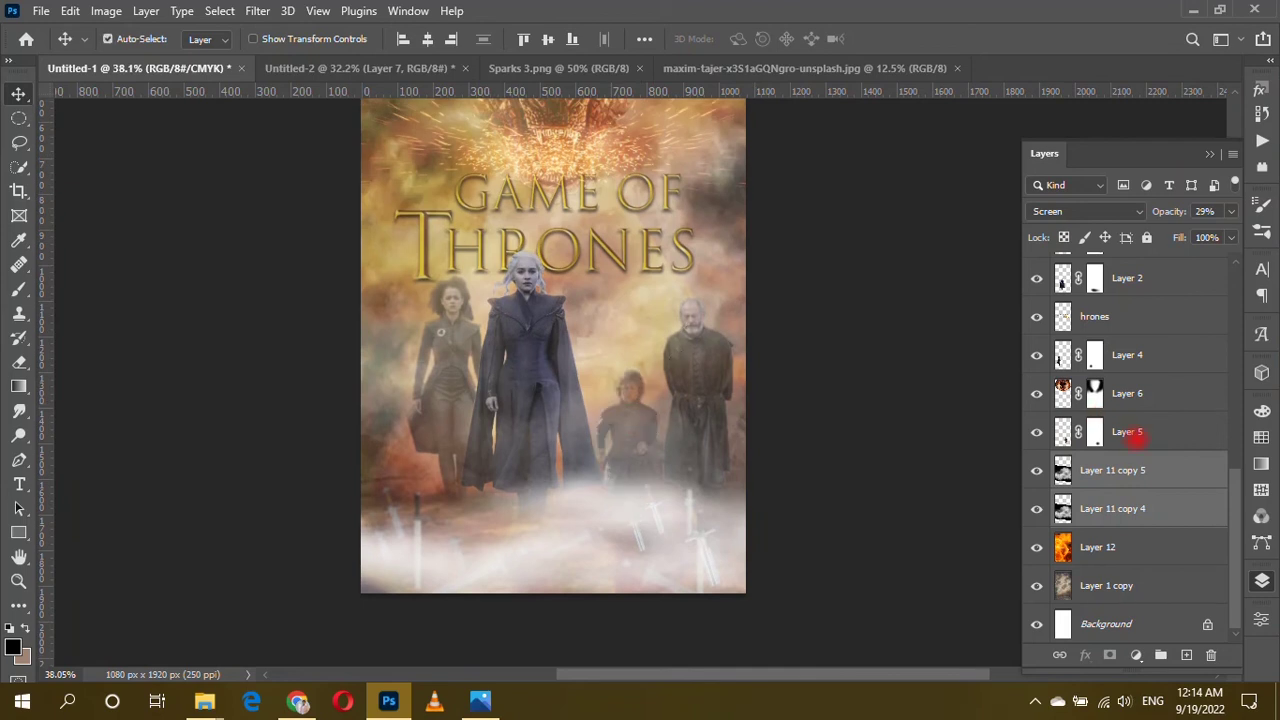
Select Layer 5's mask and switch to the brush and Dodge tools.
left_click(1125, 432)
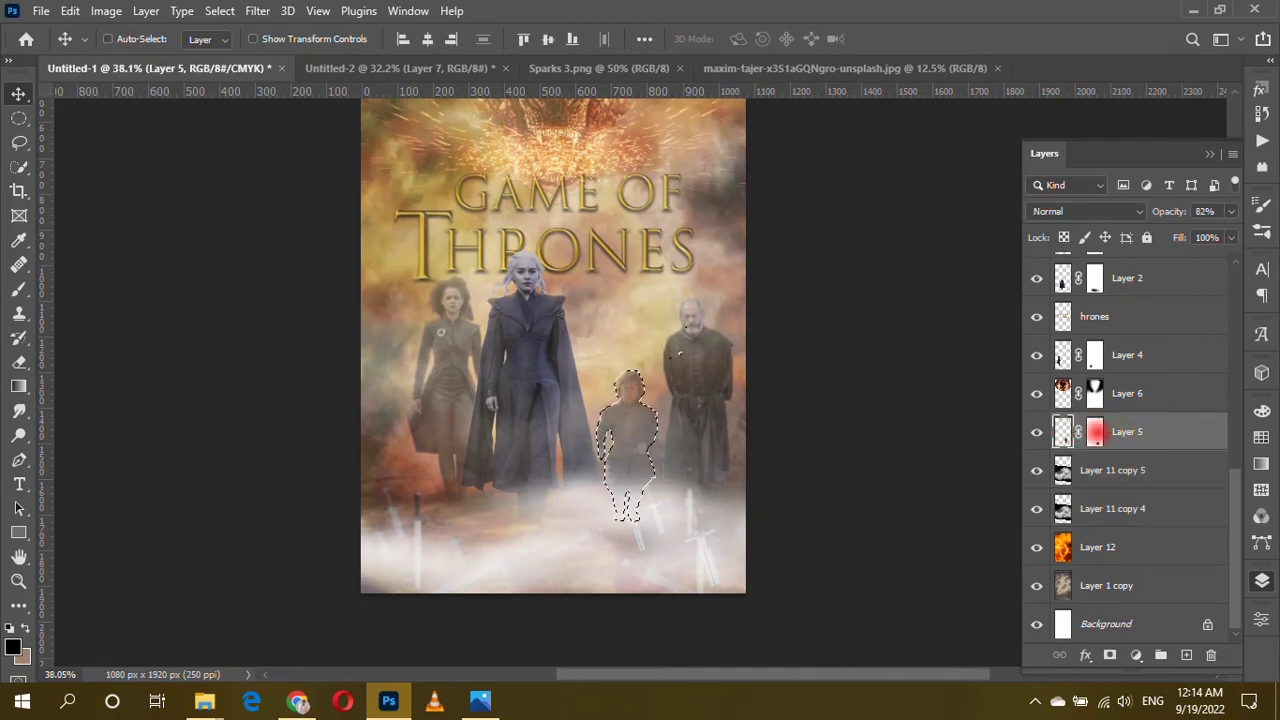
left_click(1094, 431)
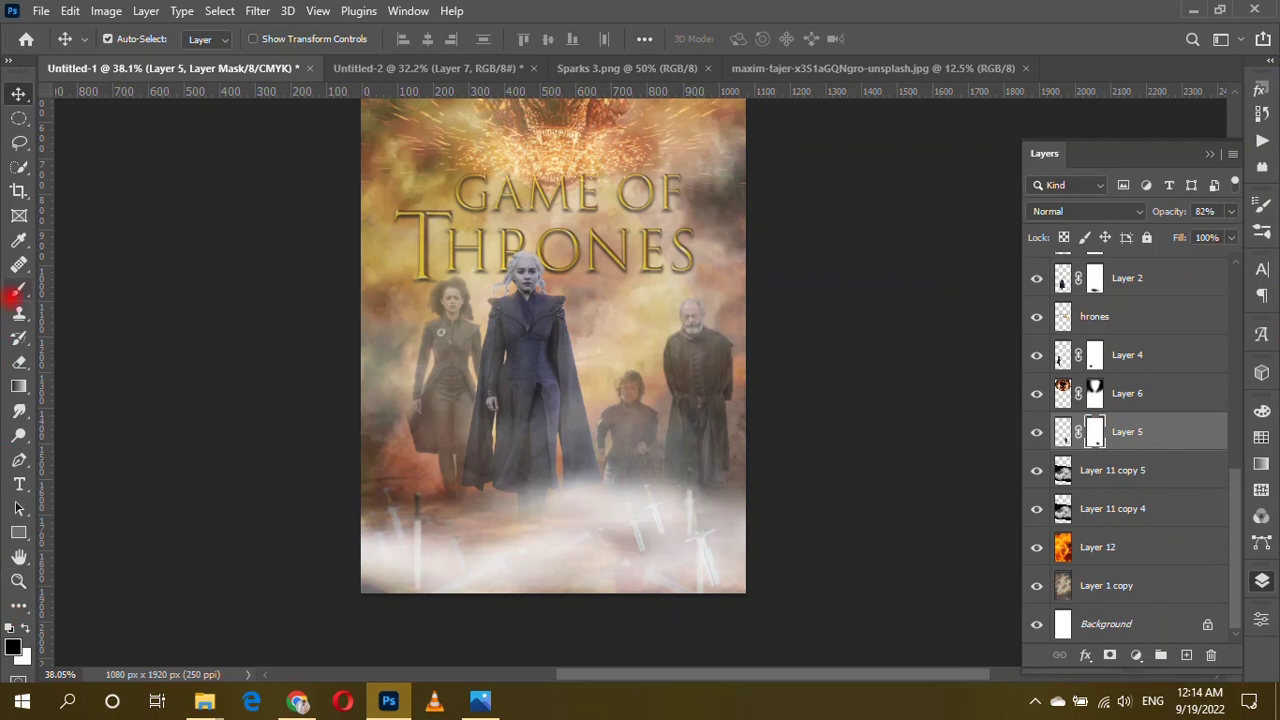
left_click(18, 290)
key("o")
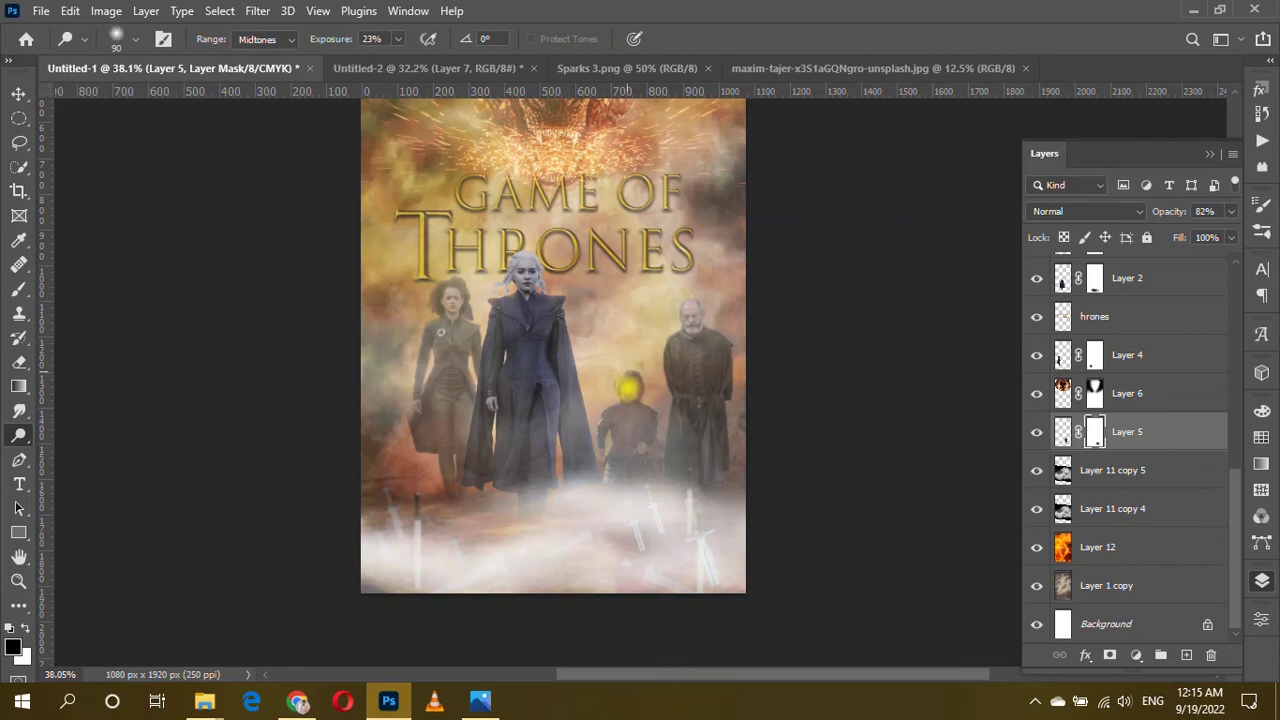
scroll(600, 540, "down", 2)
scroll(529, 431, "down", 2)
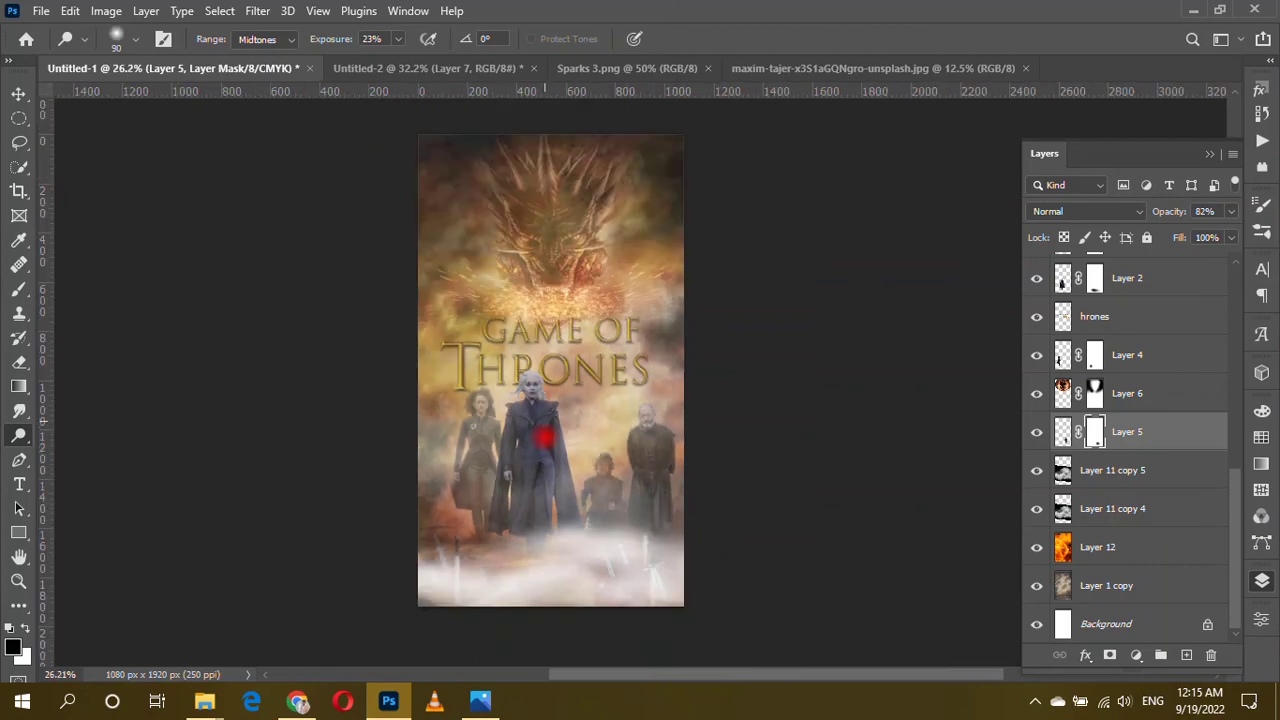
scroll(672, 440, "up", 2)
scroll(672, 440, "up", 3)
scroll(671, 343, "down", 2)
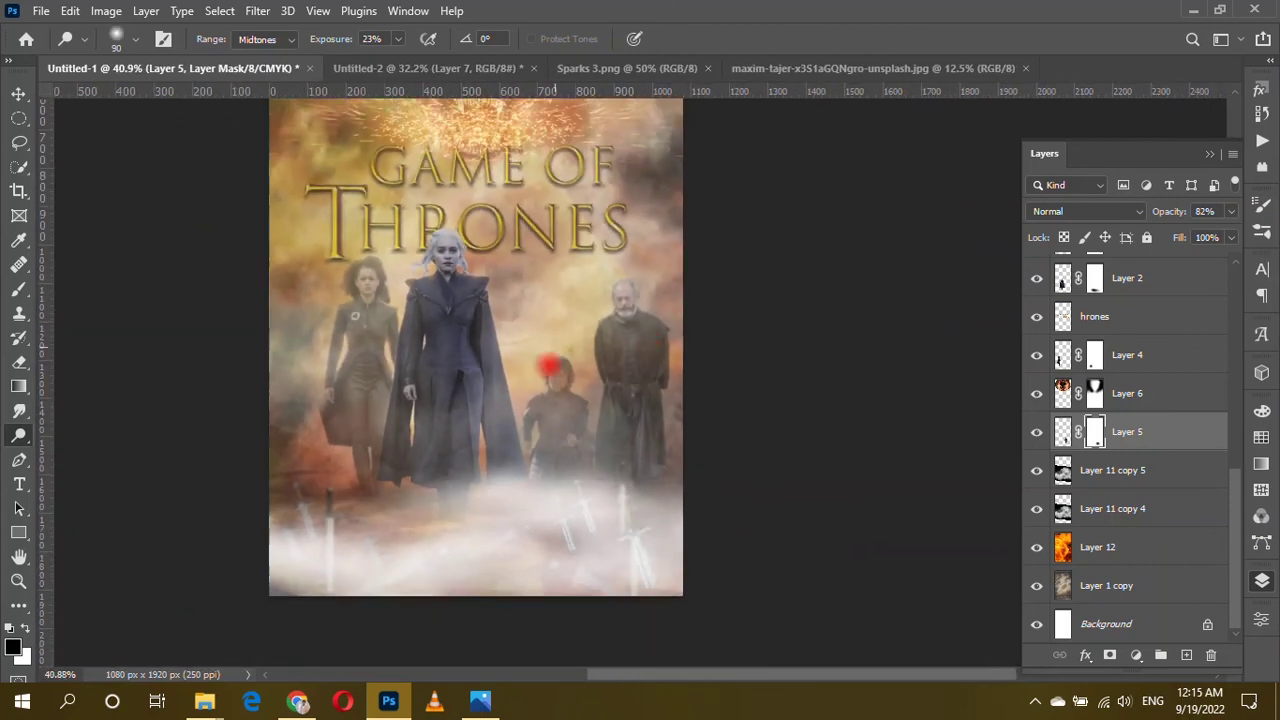
scroll(671, 343, "down", 1)
Widen Layer 3, the old man, to about 112% with Free Transform.
key("v")
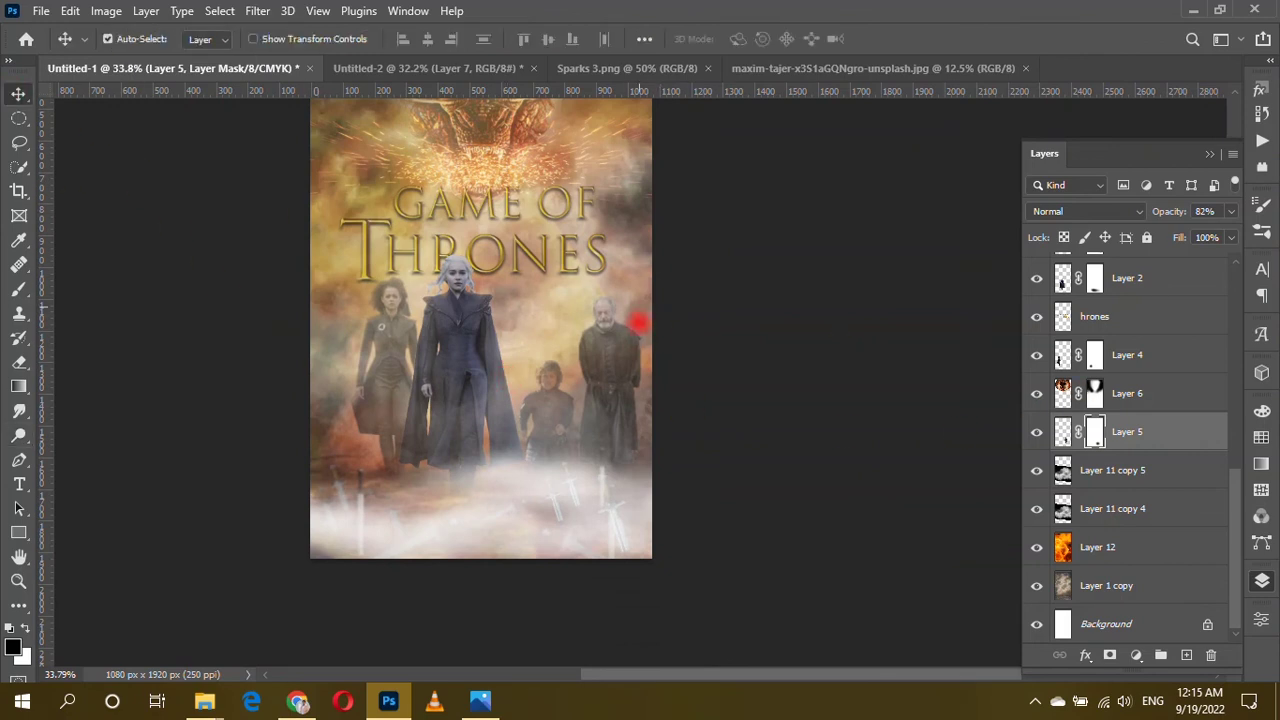
left_click(638, 323)
scroll(1124, 533, "down", 1)
left_click(1138, 575)
key("ctrl+t")
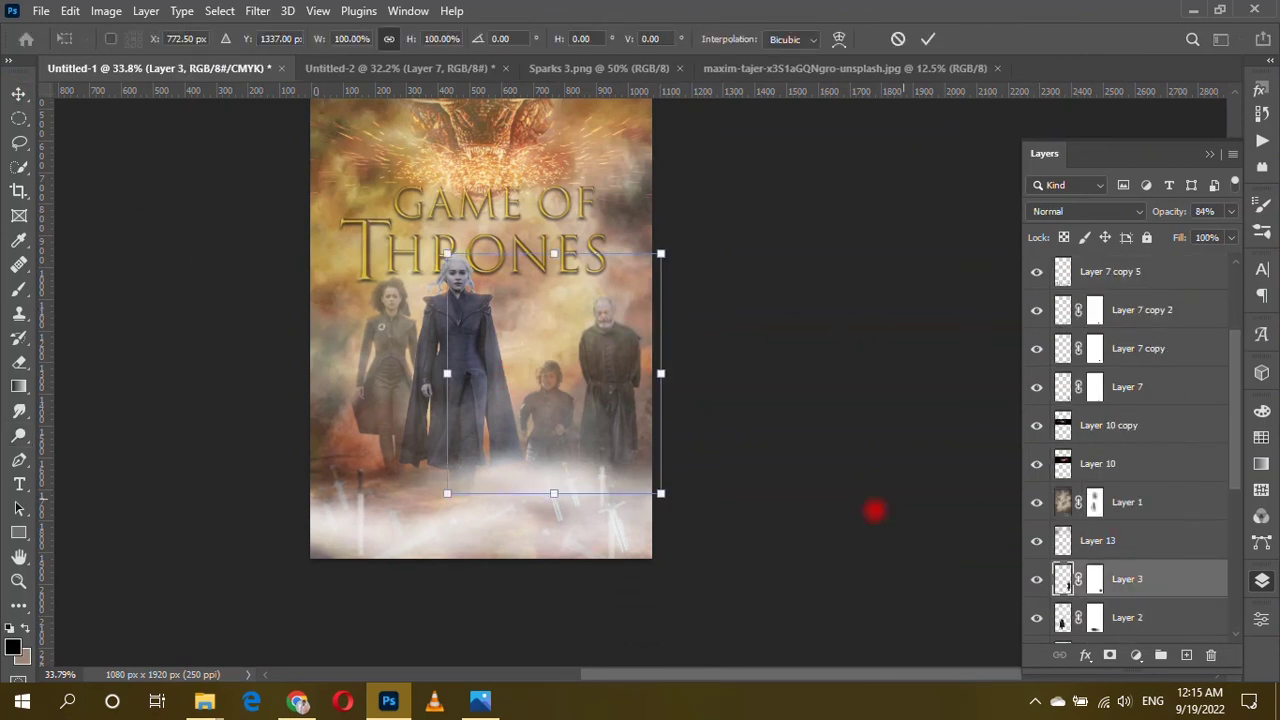
mouse_move(661, 373)
left_mouse_down()
mouse_move(677, 373)
mouse_move(620, 371)
left_mouse_up()
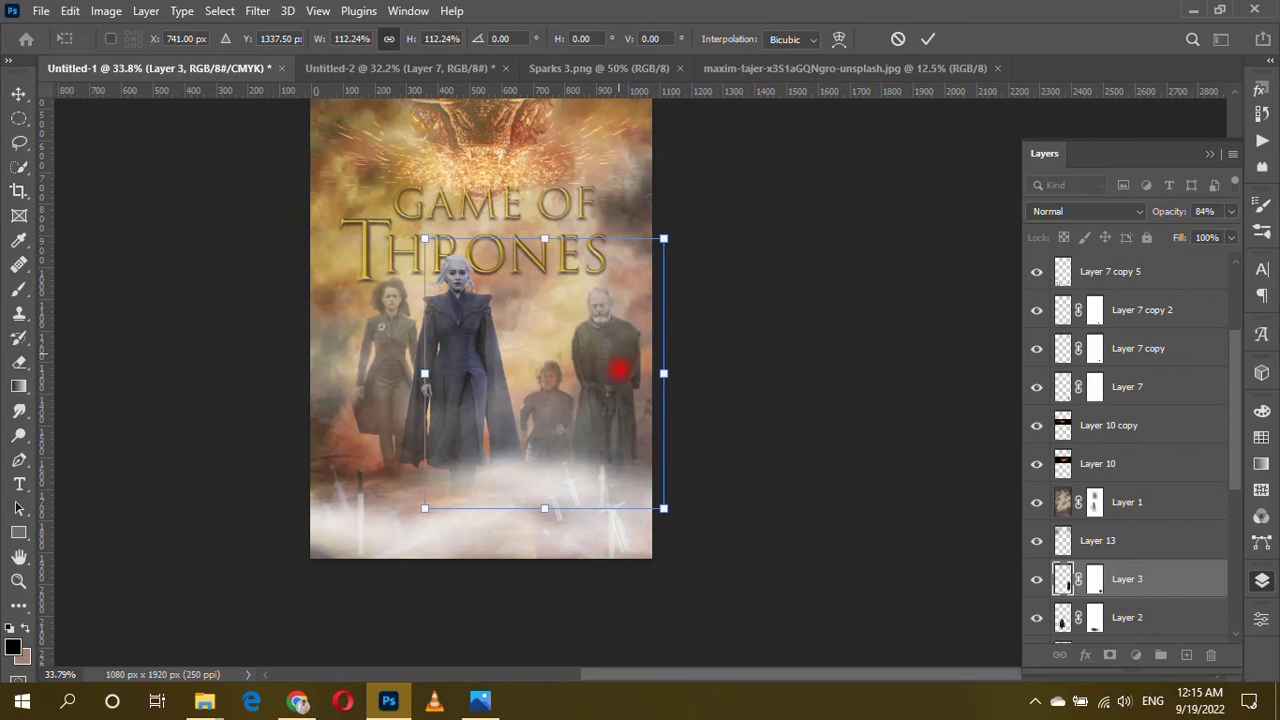
key("Return")
scroll(500, 385, "up", 2)
scroll(430, 400, "up", 1)
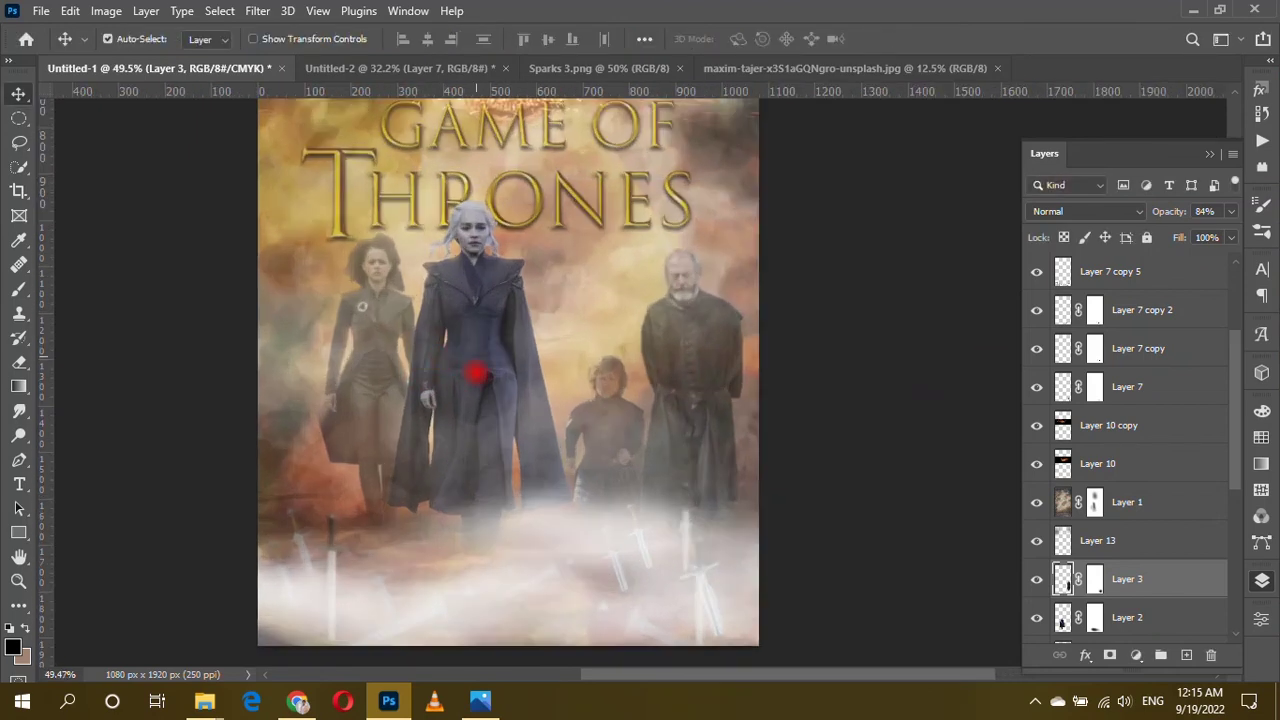
Nudge the two women on Layer 2 and Layer 4 slightly right and down.
left_click(475, 375)
scroll(1143, 400, "down", 5)
left_click(1140, 426)
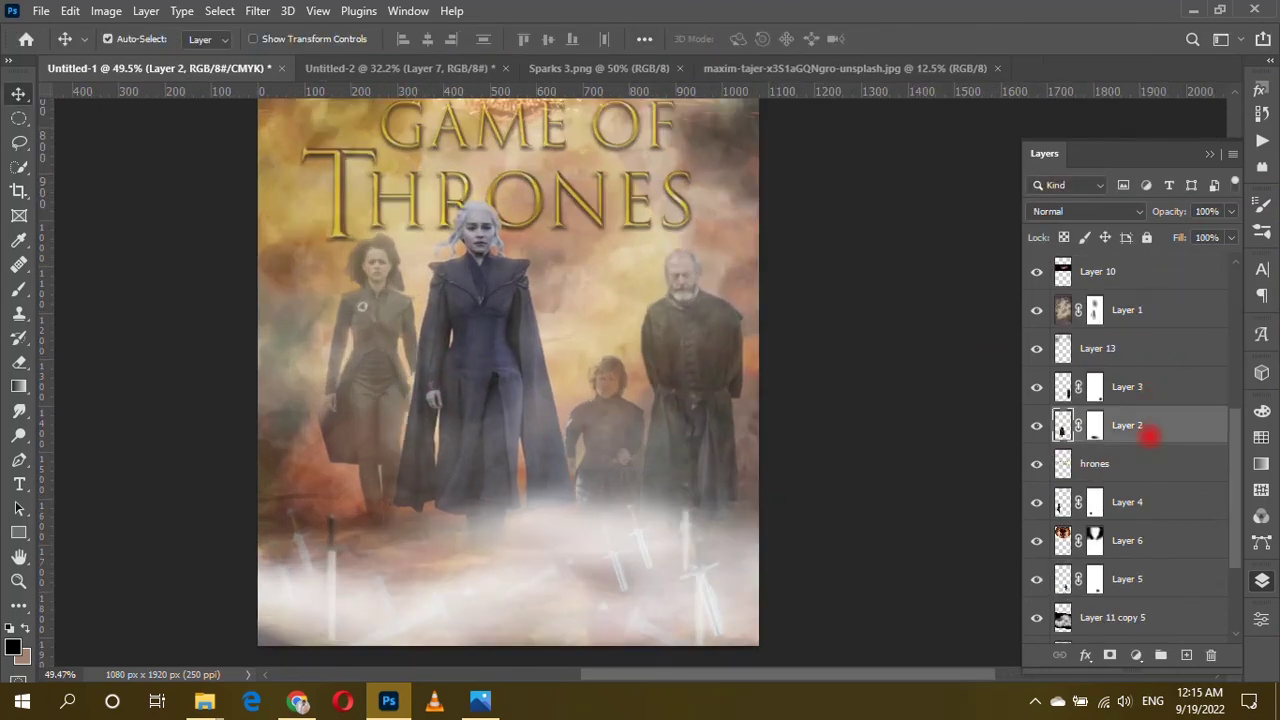
key("Left")
key("Left")
key("Left")
key("Left")
key("Left")
key("Left")
key("Left")
key("Left")
key("Left")
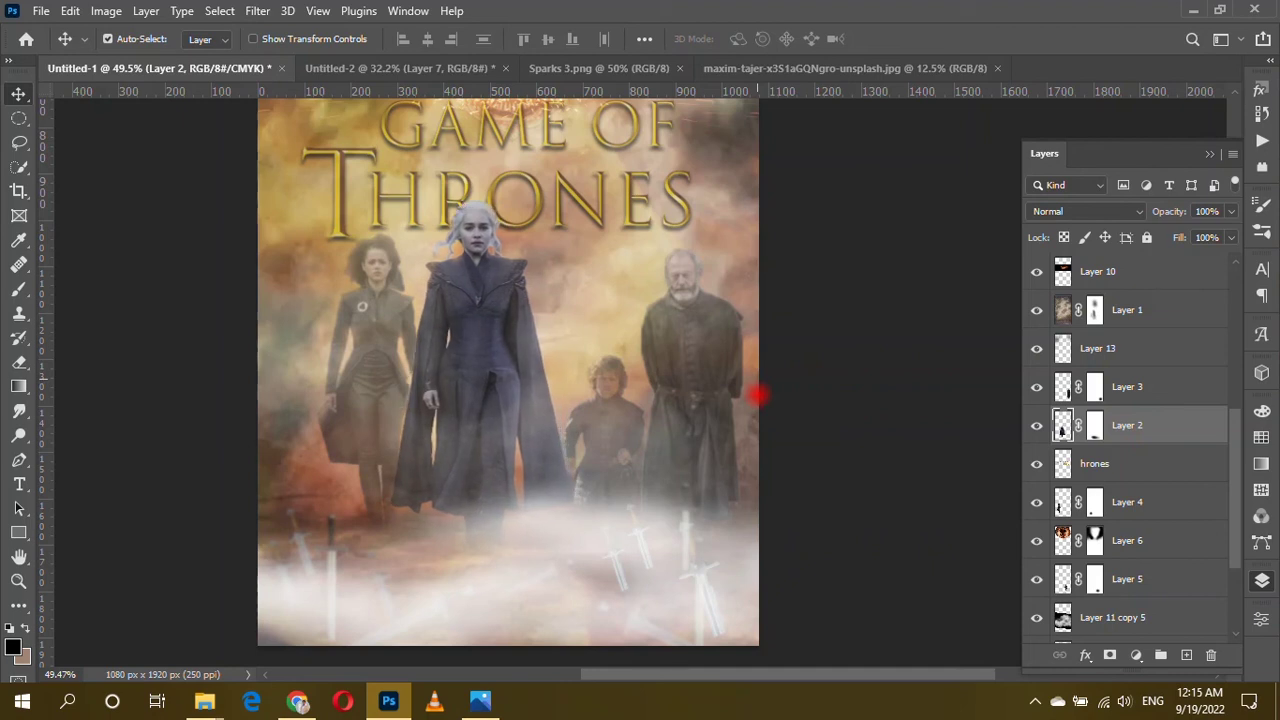
left_click(1125, 503, "ctrl")
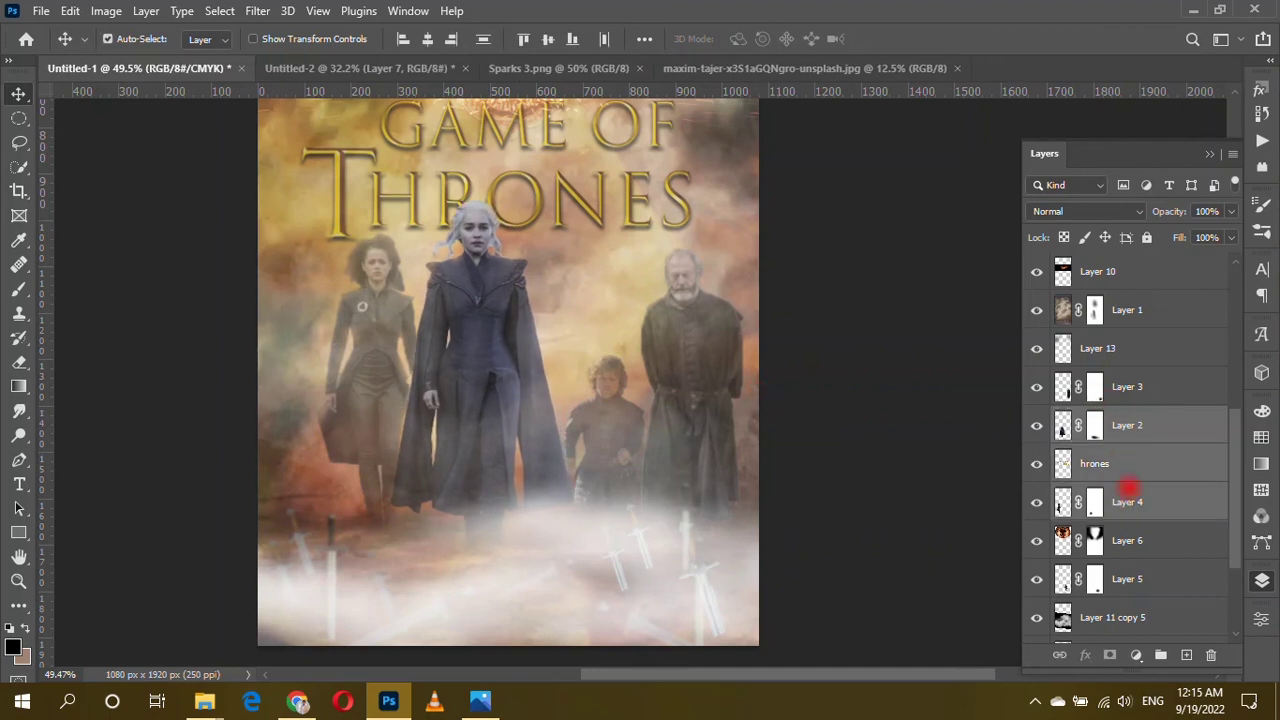
key("Right")
key("Right")
key("Right")
key("Right")
key("Right")
key("Right")
key("Right")
key("Right")
key("Right")
key("Right")
key("Right")
key("Right")
key("Down")
key("Down")
key("Down")
key("Down")
key("Down")
key("Down")
key("Down")
key("Down")
key("Down")
key("Down")
key("Down")
key("Down")
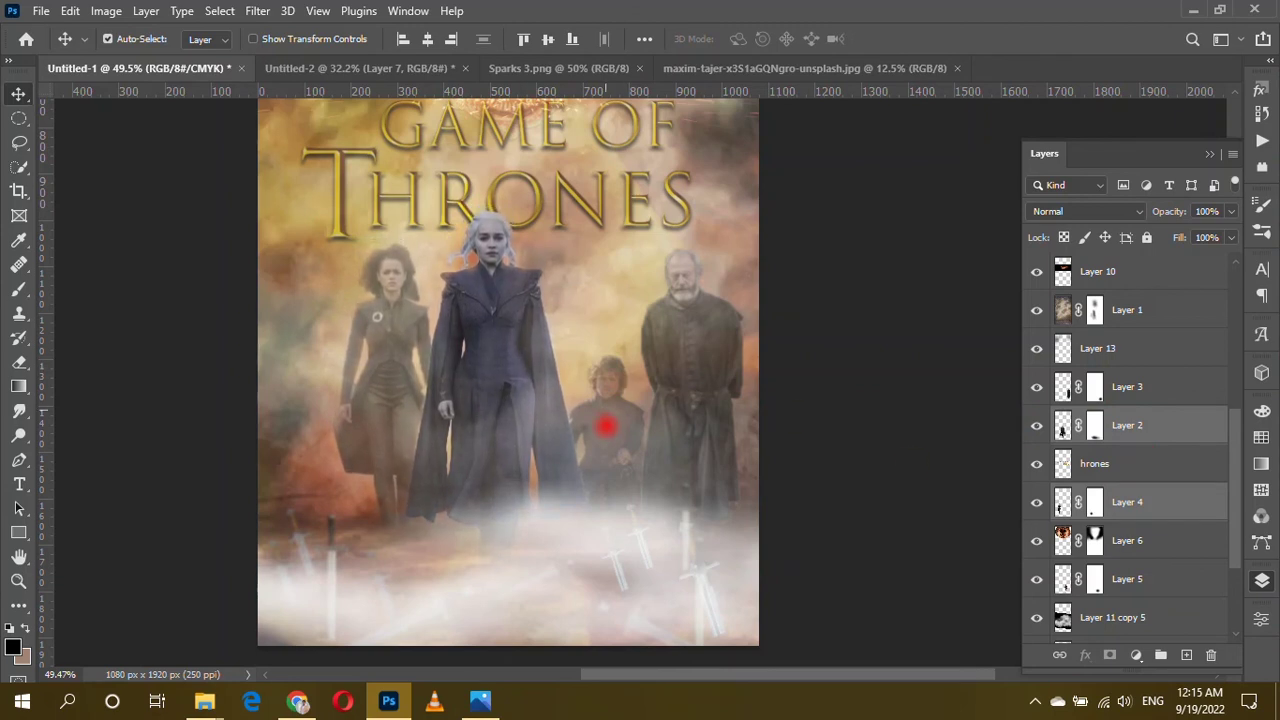
scroll(606, 427, "right", 2)
scroll(480, 480, "right", 2)
scroll(617, 466, "down", 3)
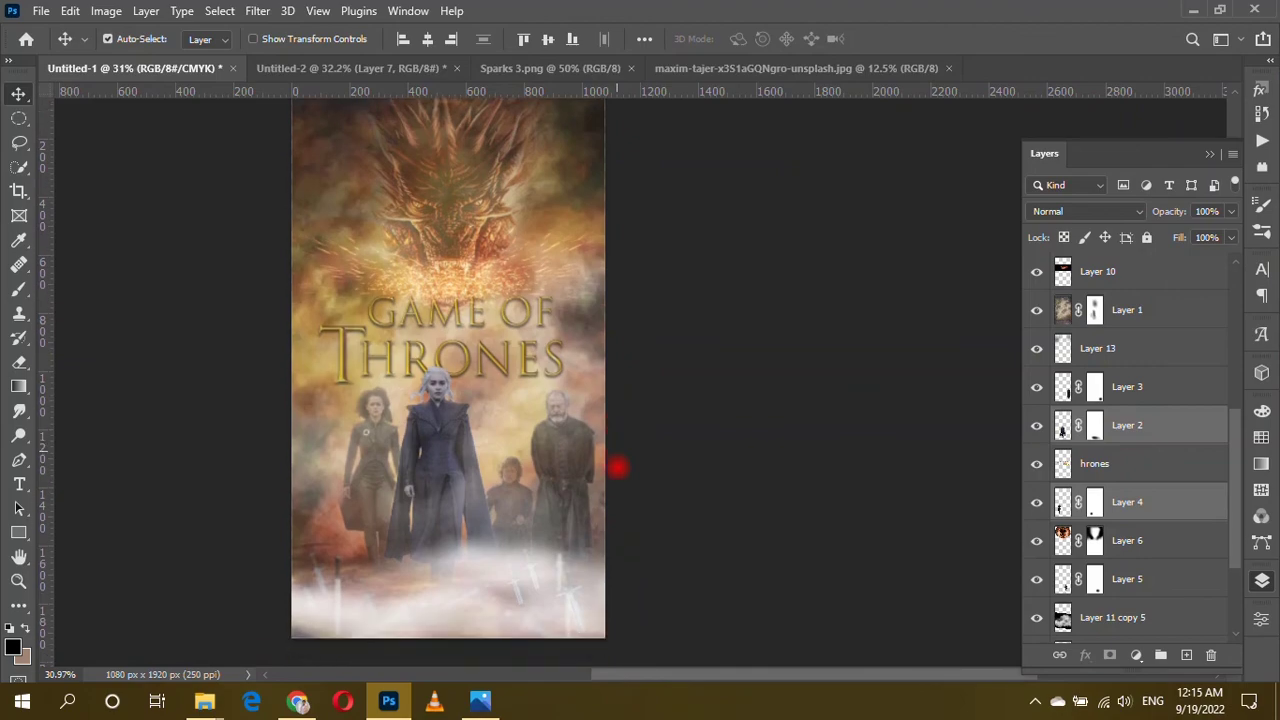